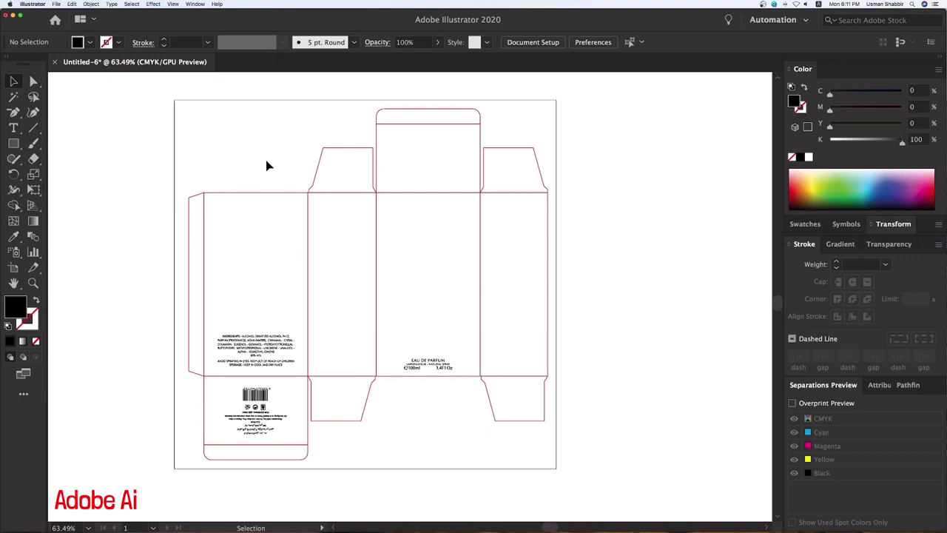
- Zoom in and align the copied dieline exactly over the original red dieline
drag(254, 156, 264, 161)
key(z)
drag(174, 100, 677, 483)
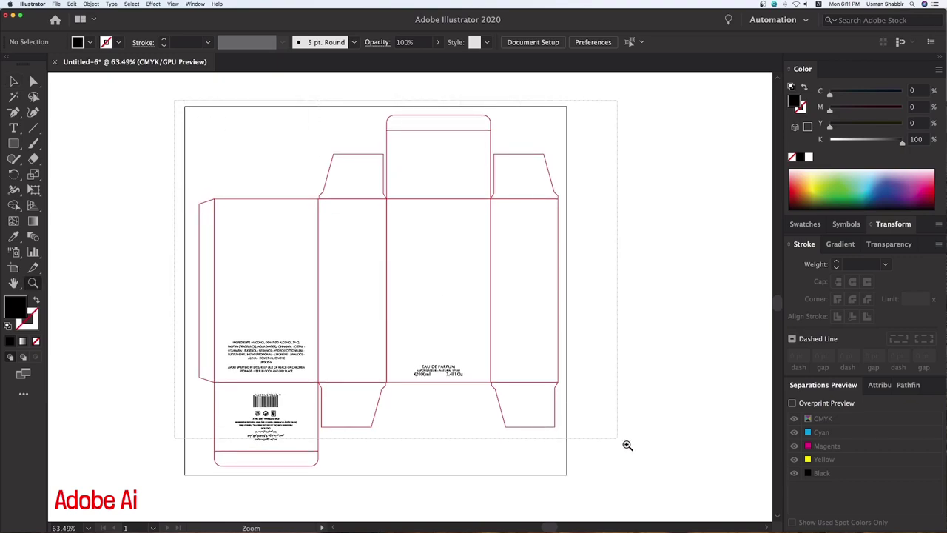
key(v)
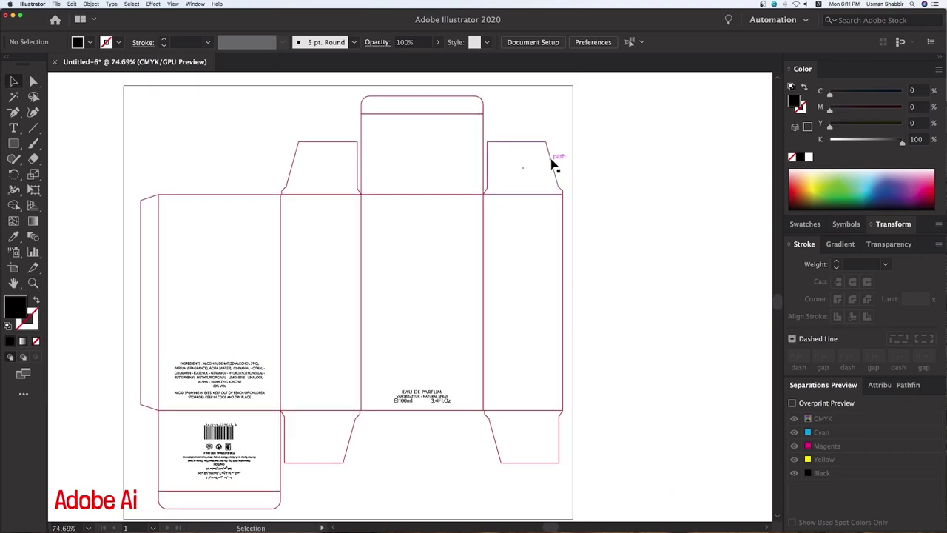
drag(548, 161, 556, 169)
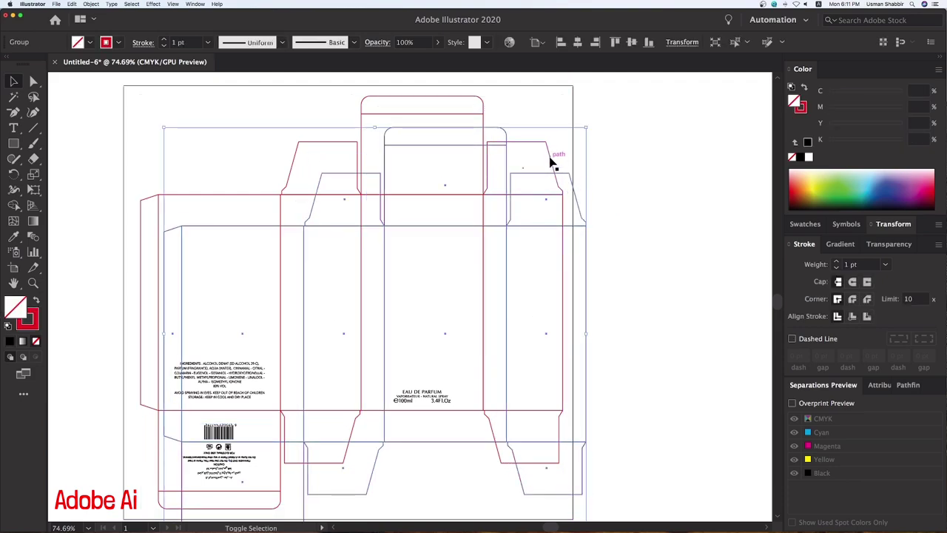
shift+click(552, 163)
click(614, 42)
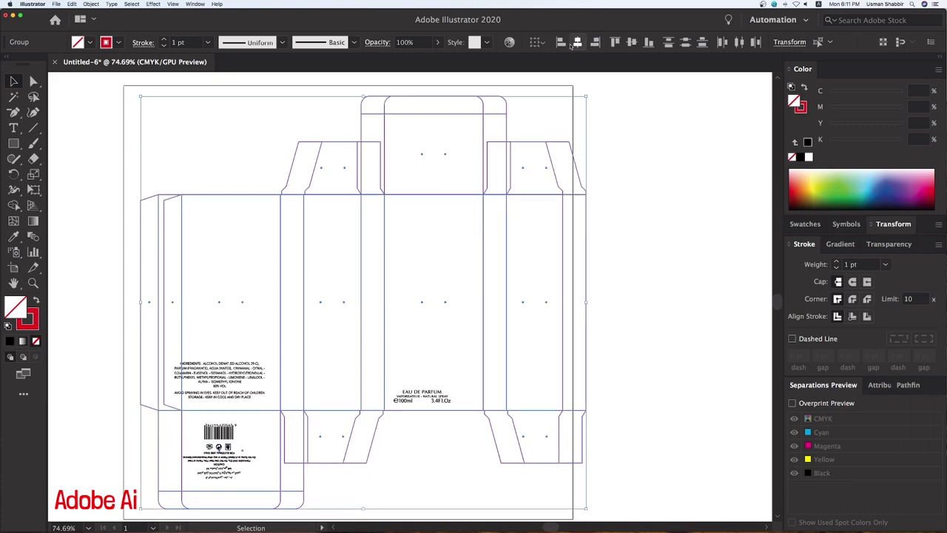
click(561, 42)
click(606, 173)
click(552, 161)
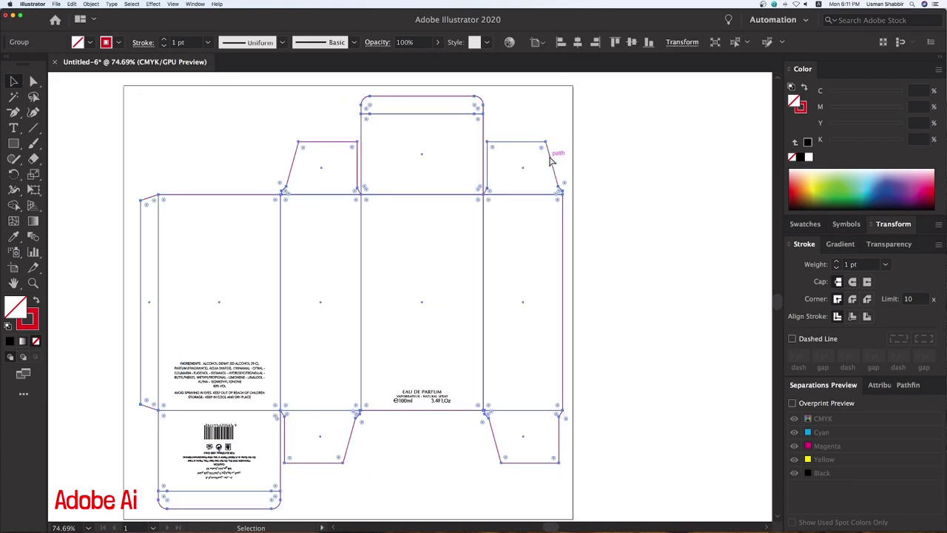
shift+click(550, 162)
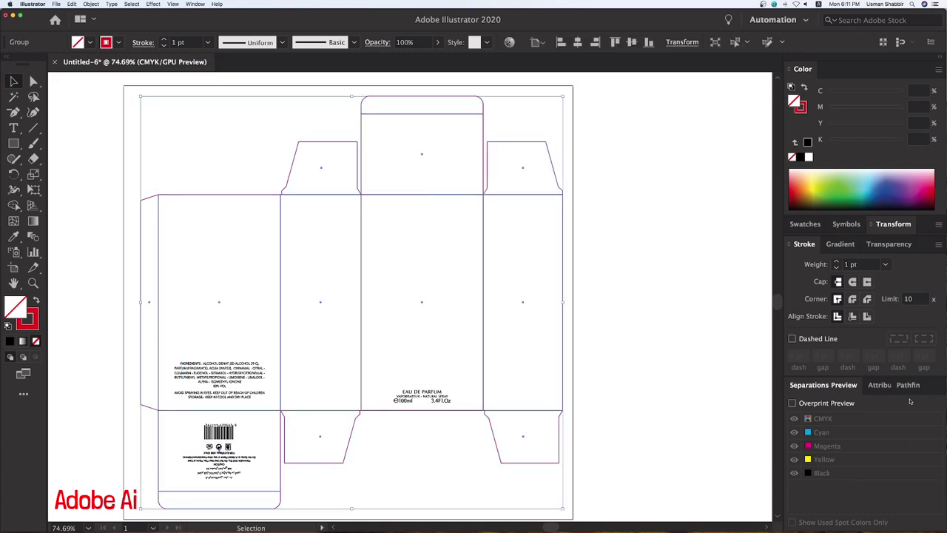
- Give the copied dieline's outline a 15 pt stroke weight with round joins
click(855, 264)
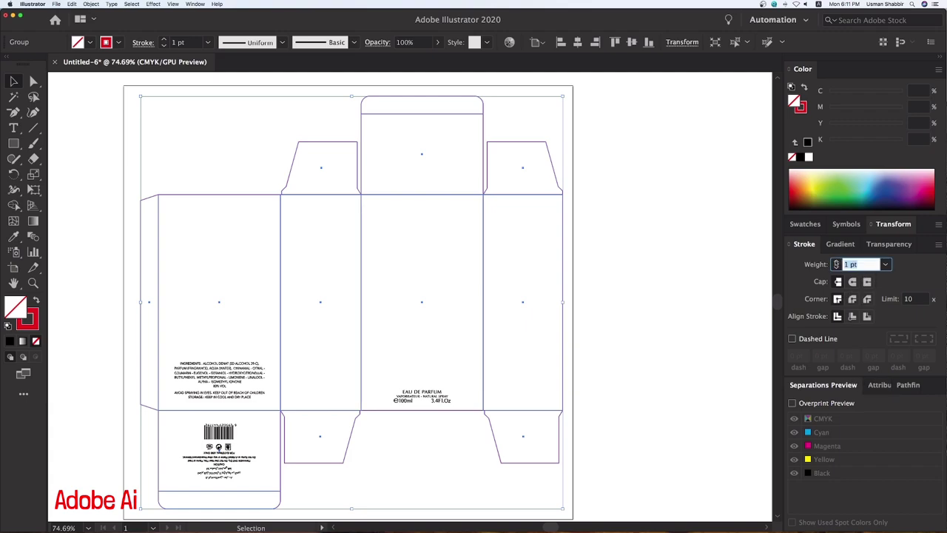
text(10)
key(Return)
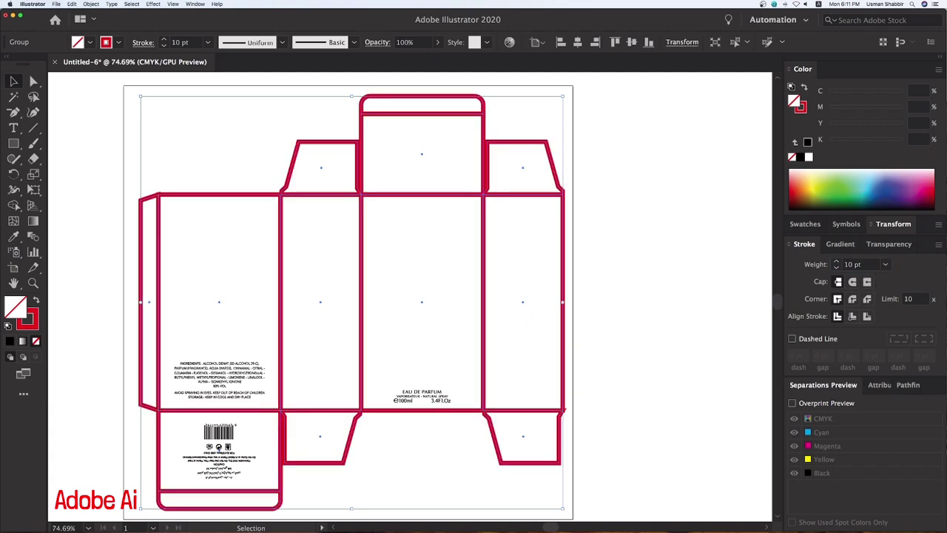
click(804, 263)
text(15)
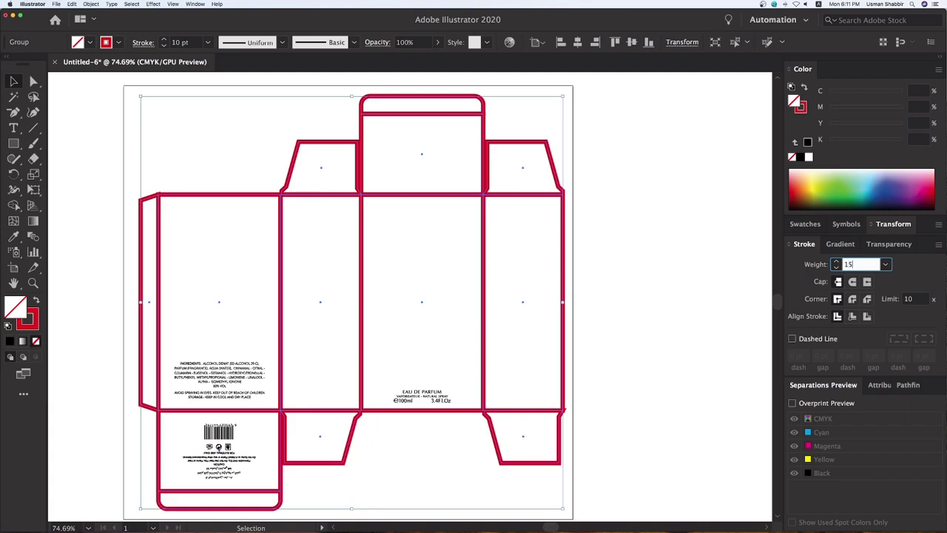
key(Return)
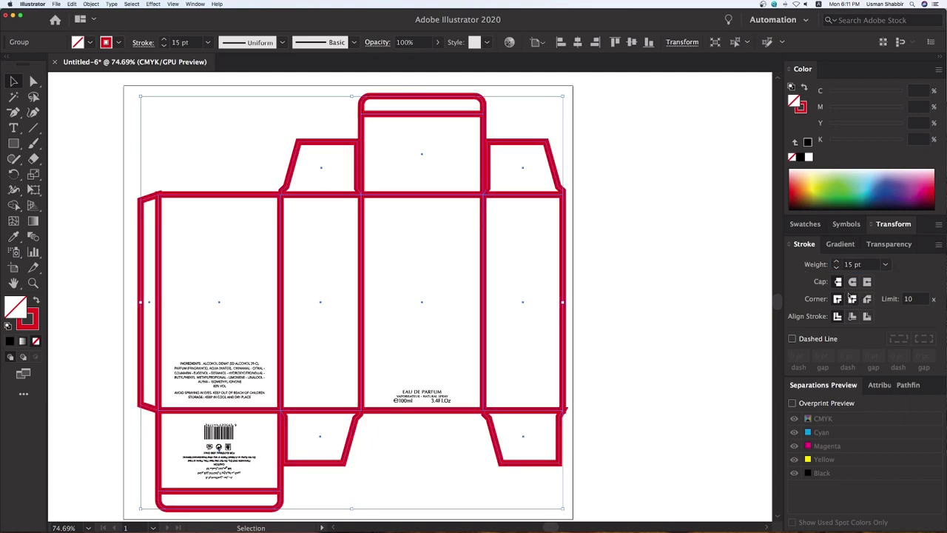
click(852, 298)
key(super+minus)
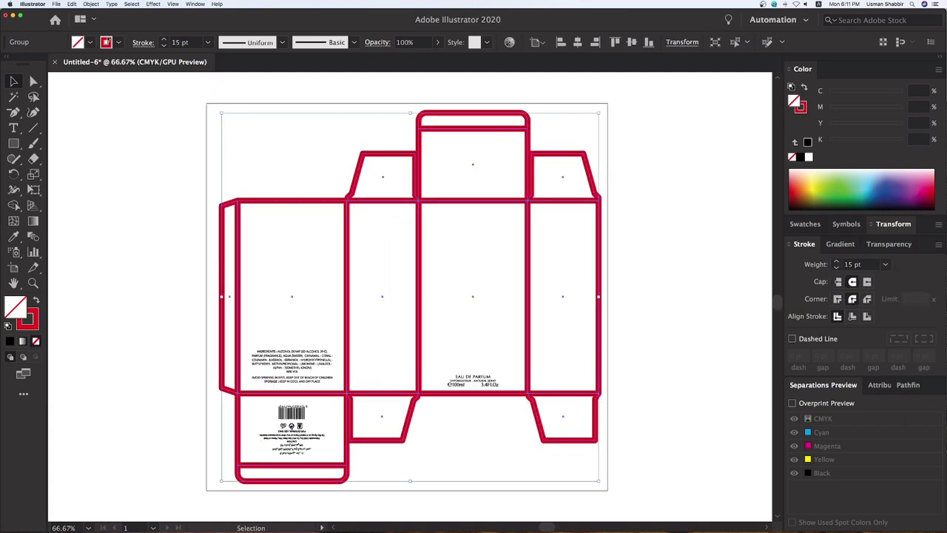
- Expand the thick outline, ungroup it and release the compound path into solid shapes
click(91, 3)
click(99, 85)
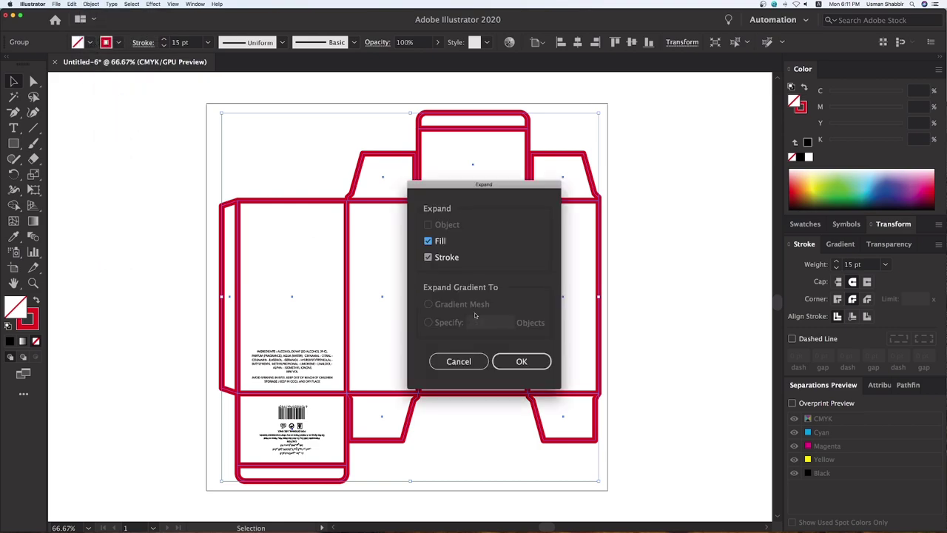
click(520, 361)
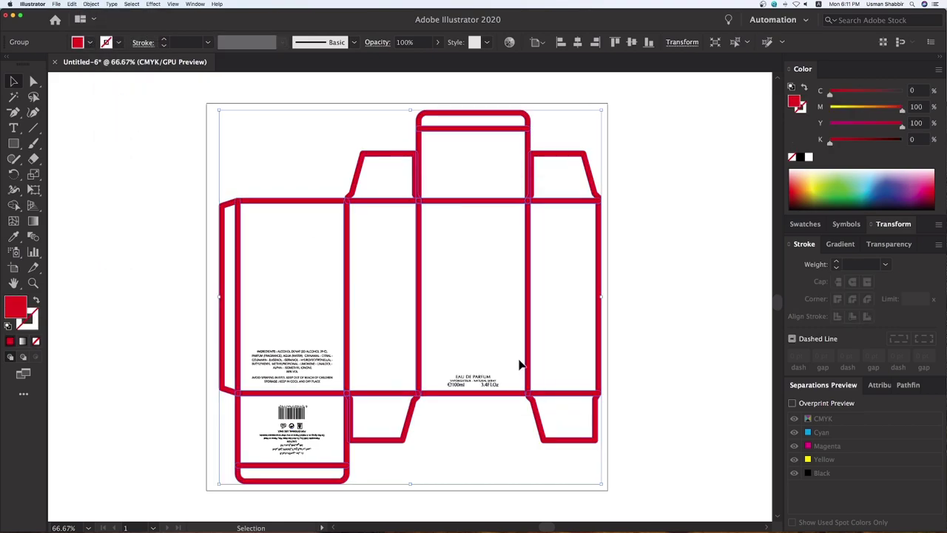
click(901, 387)
right_click(674, 354)
click(657, 352)
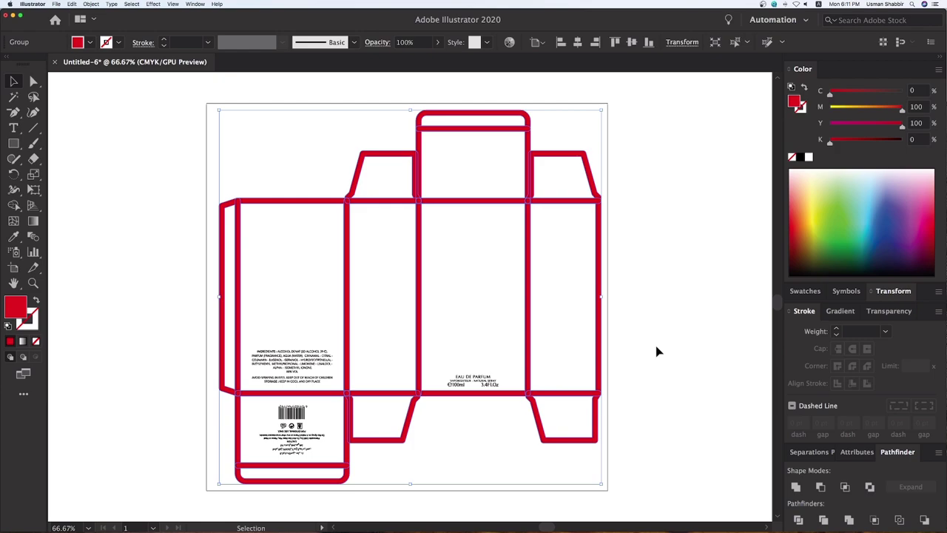
right_click(657, 351)
click(675, 412)
right_click(653, 376)
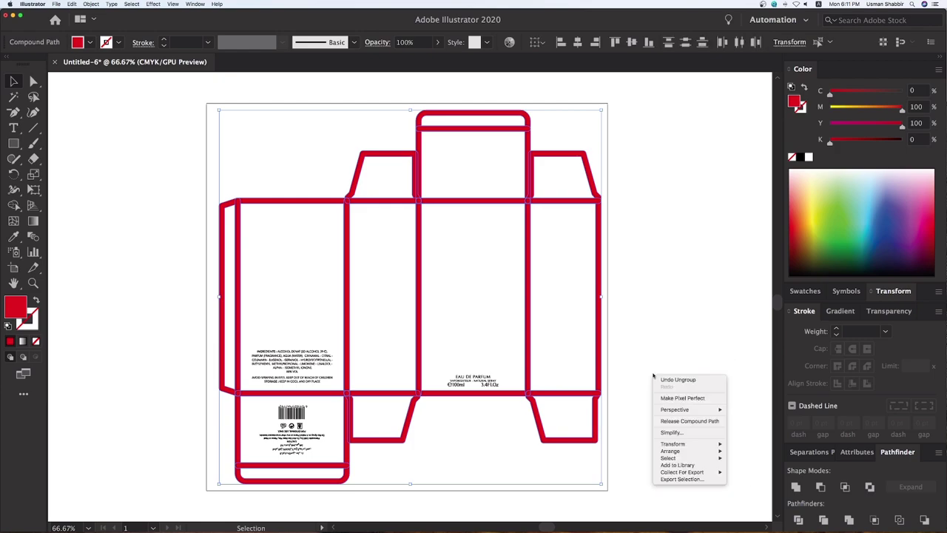
click(674, 328)
right_click(679, 326)
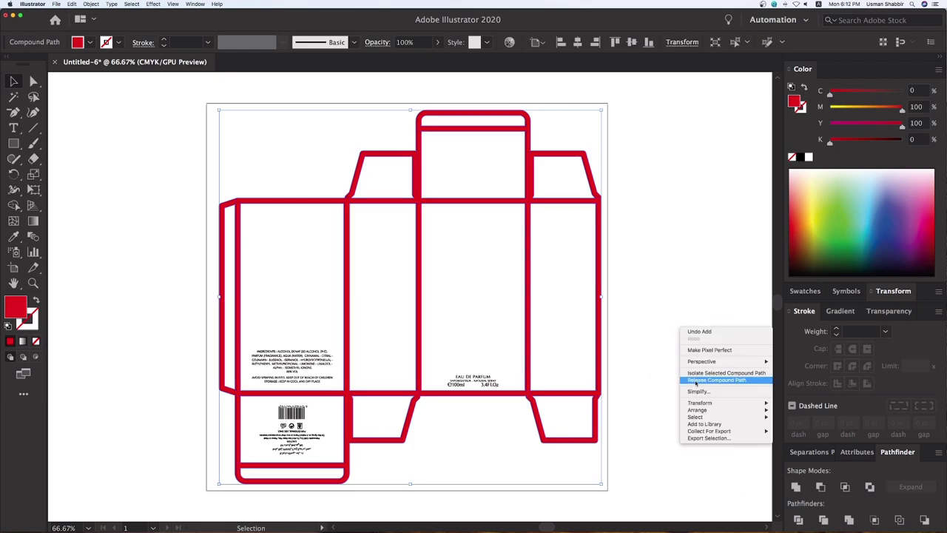
click(698, 381)
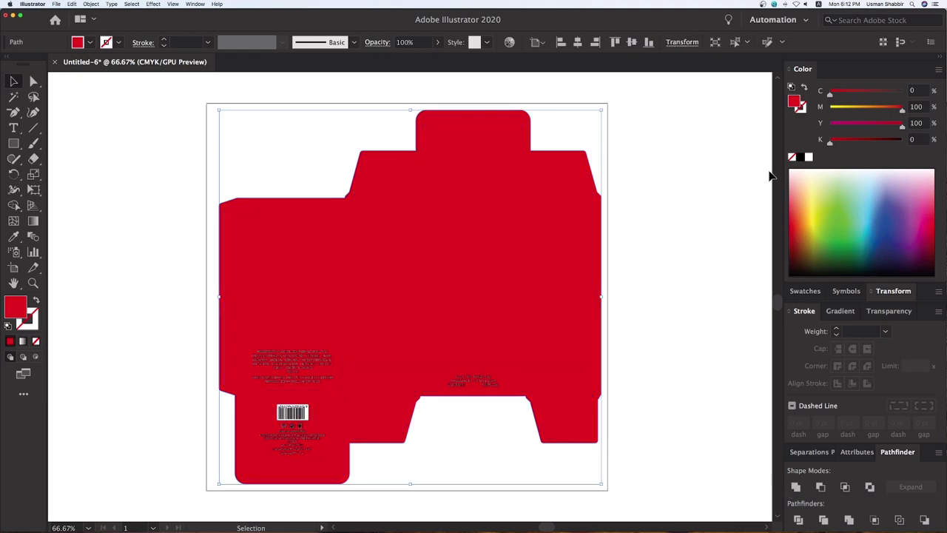
- Fill the box silhouette black, then hide it so the dieline text shows
click(801, 156)
key(super+shift+a)
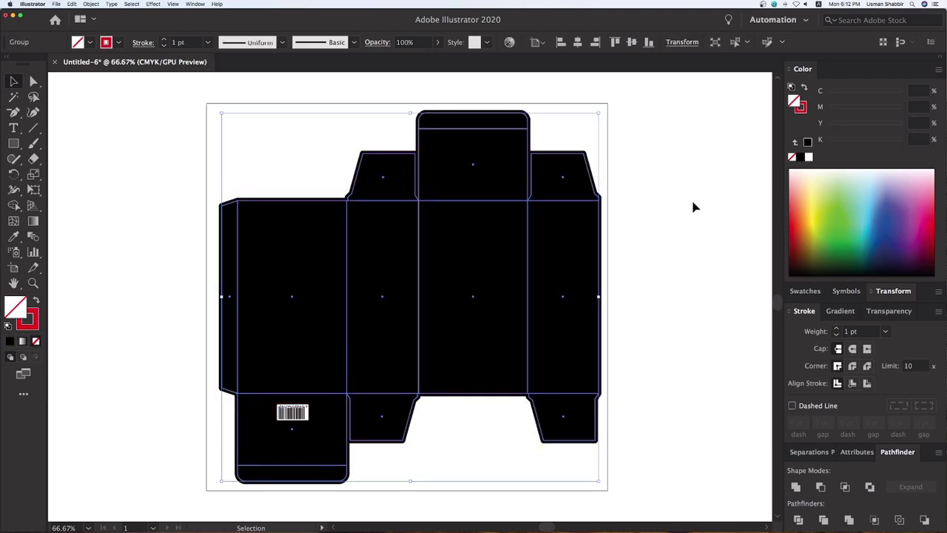
drag(693, 213, 646, 213)
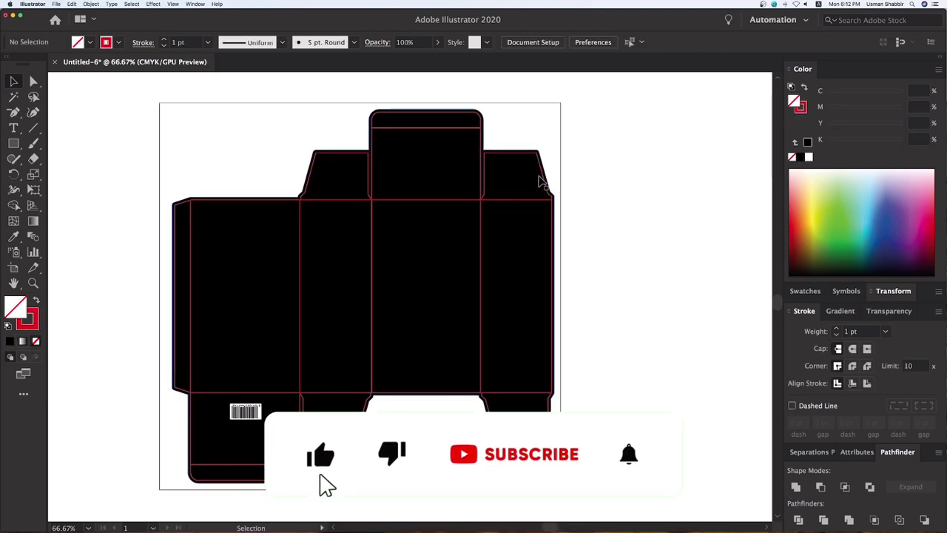
click(541, 177)
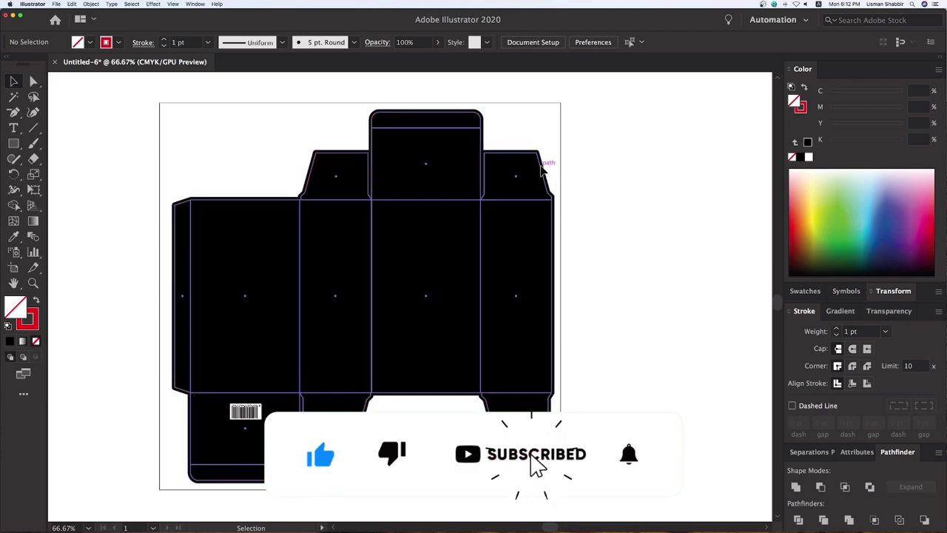
click(608, 352)
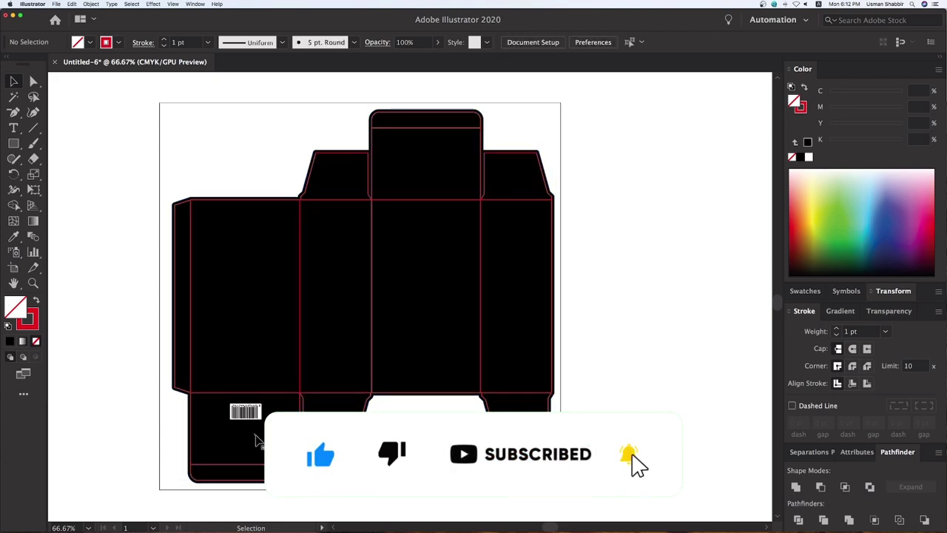
click(255, 440)
key(Delete)
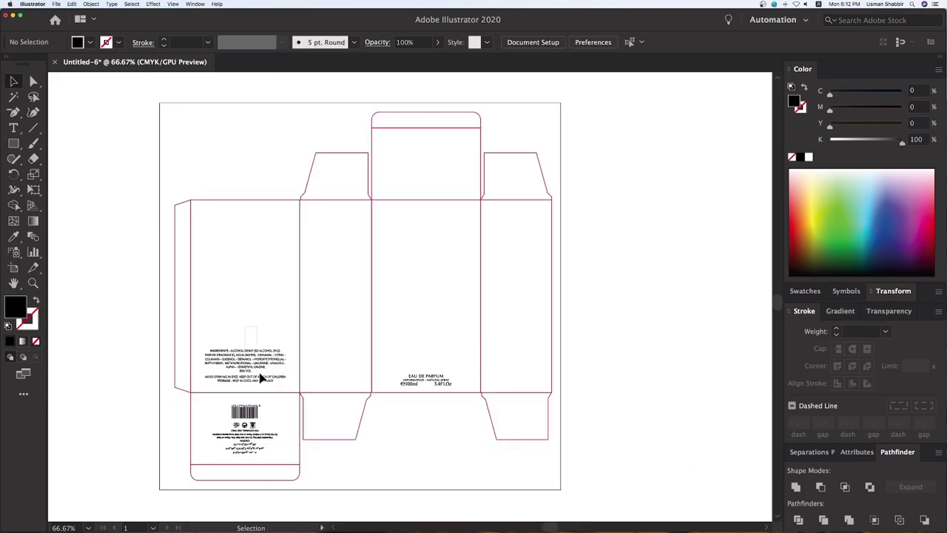
- Group the ingredients and EAU DE PARFUM text and colour it gold C0 M20 Y65 K20
click(261, 378)
shift+click(423, 376)
key(ctrl+g)
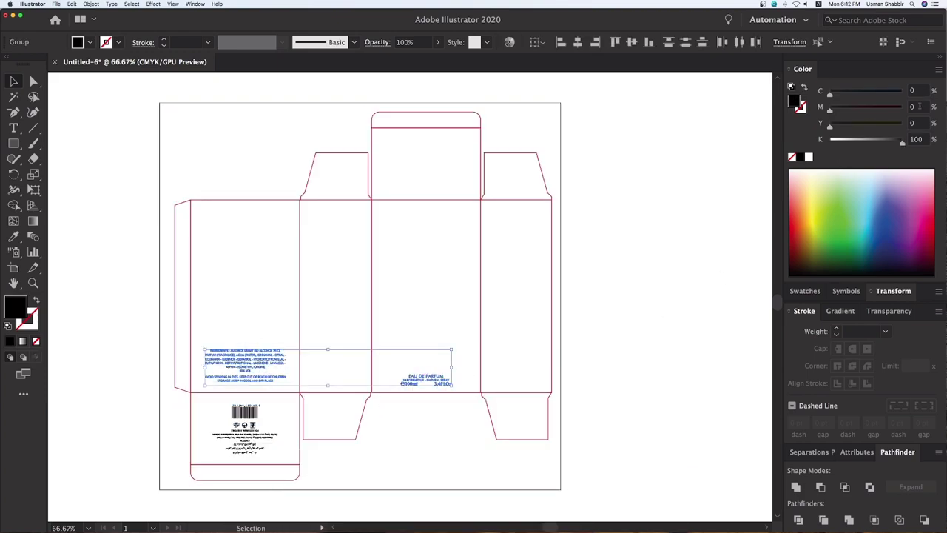
text(20)
key(Tab)
text(62)
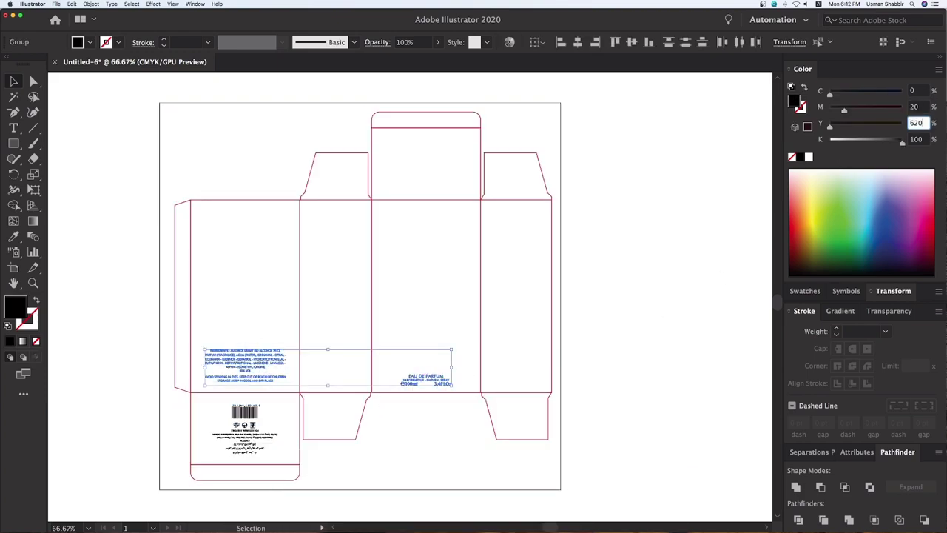
key(Tab)
click(917, 123)
key(Tab)
text(20)
key(Return)
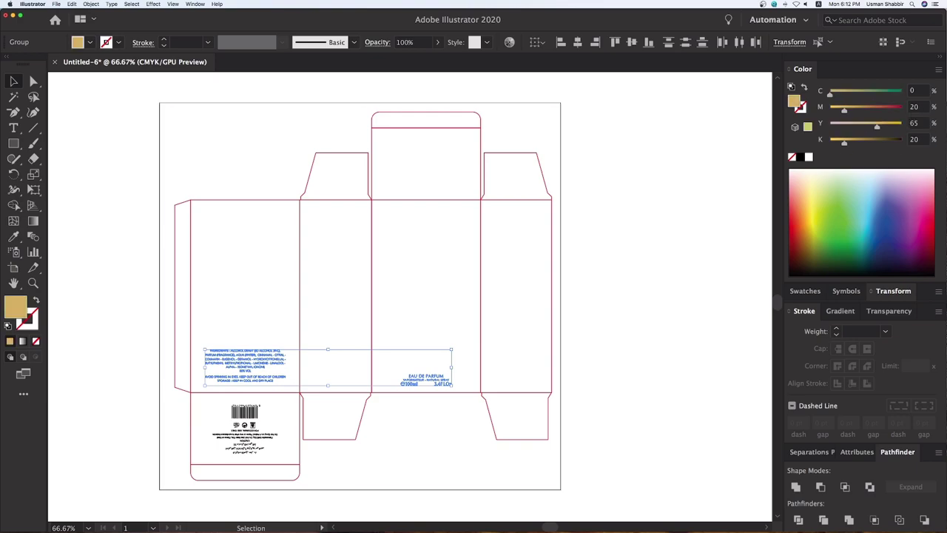
click(659, 342)
- Bring the black box back and eyedropper the gold onto the text below the barcode
key(z)
drag(95, 313, 528, 506)
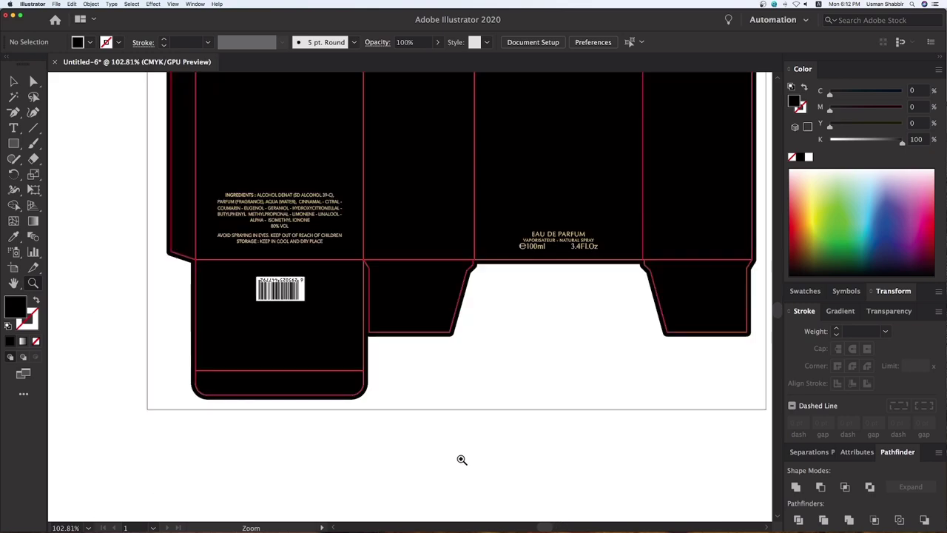
key(v)
double_click(296, 329)
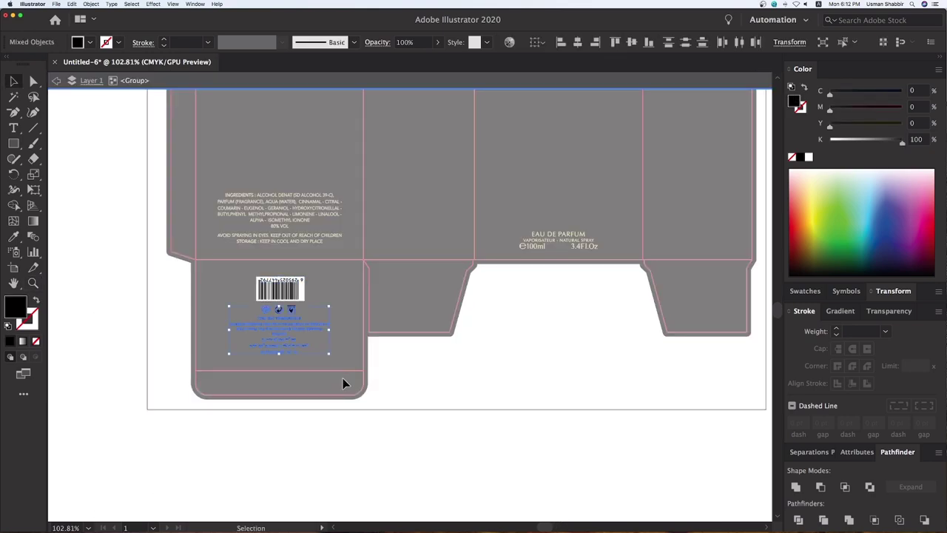
key(Delete)
key(ctrl+z)
key(i)
click(318, 236)
key(v)
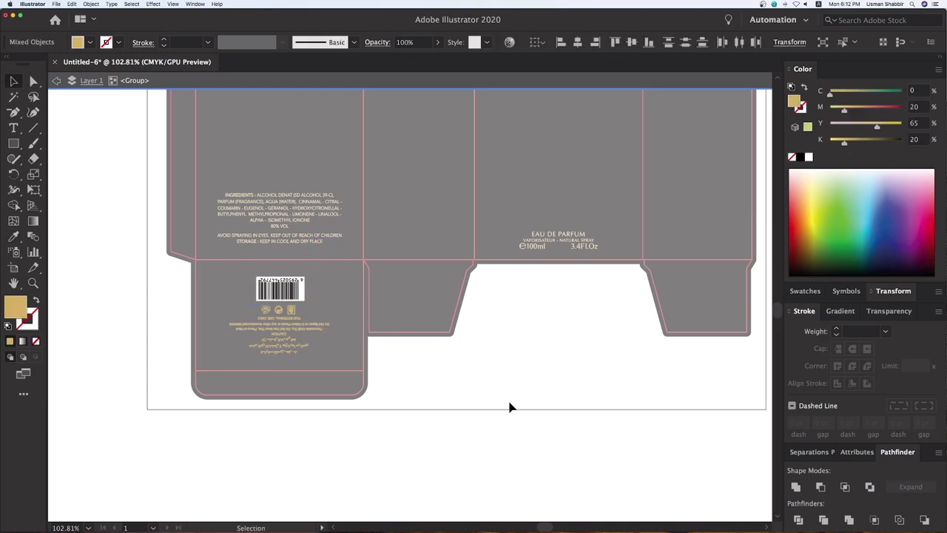
double_click(499, 399)
key(ctrl+minus)
key(ctrl+minus)
key(ctrl+minus)
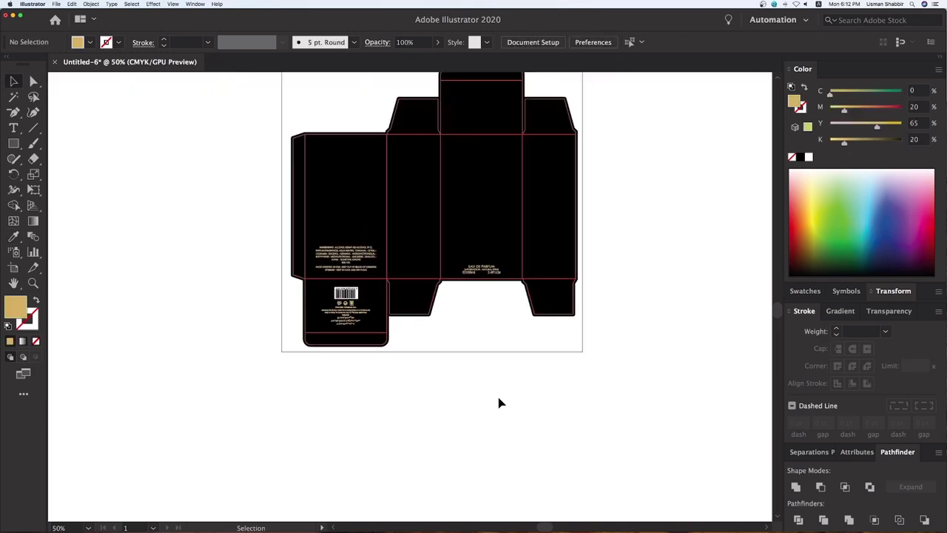
- Zoom in and move the ingredients text block slightly higher
scroll(444, 378, up, 2)
scroll(443, 379, right, 2)
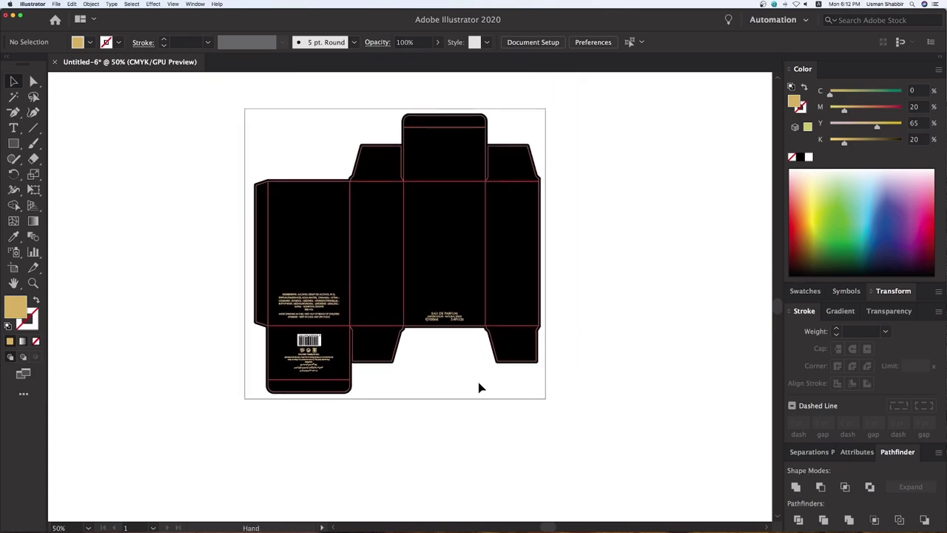
key(z)
drag(245, 100, 595, 359)
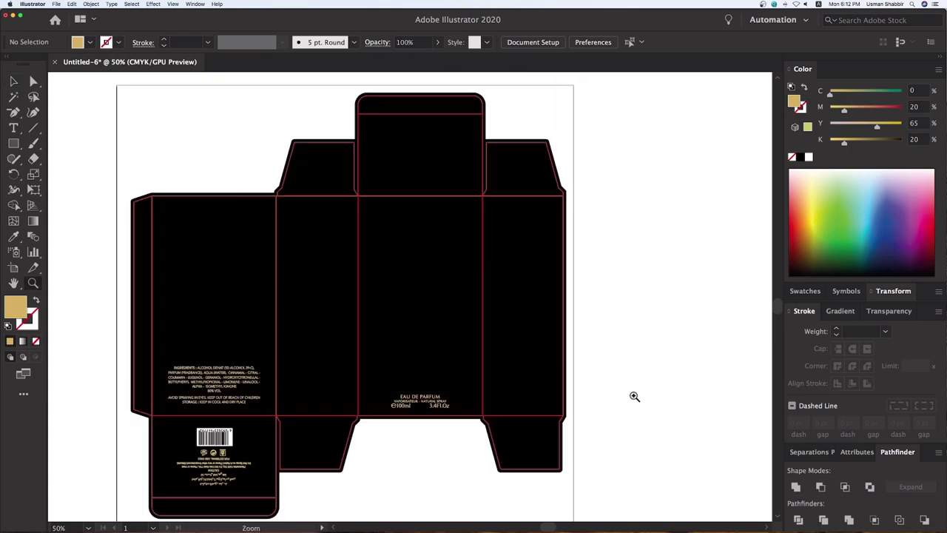
key(v)
scroll(567, 393, down, 1)
scroll(592, 399, right, 1)
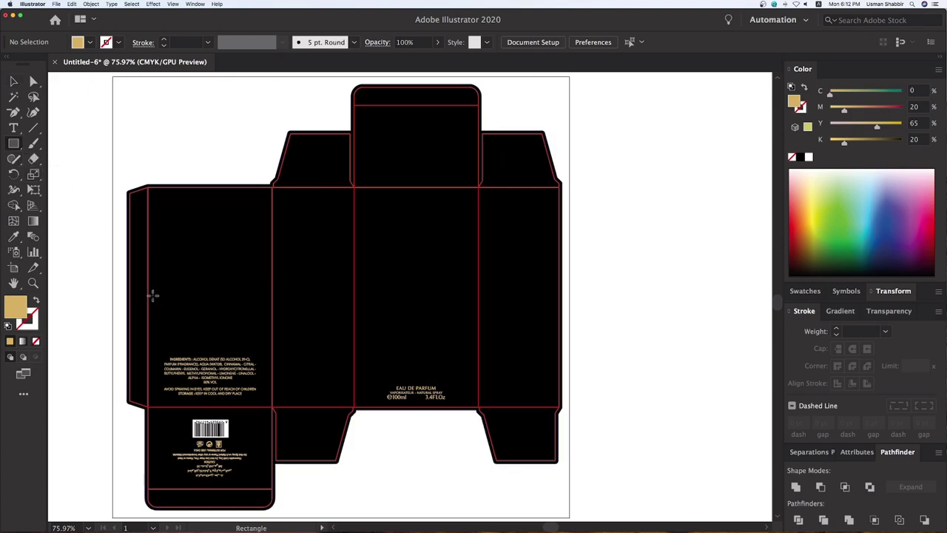
key(v)
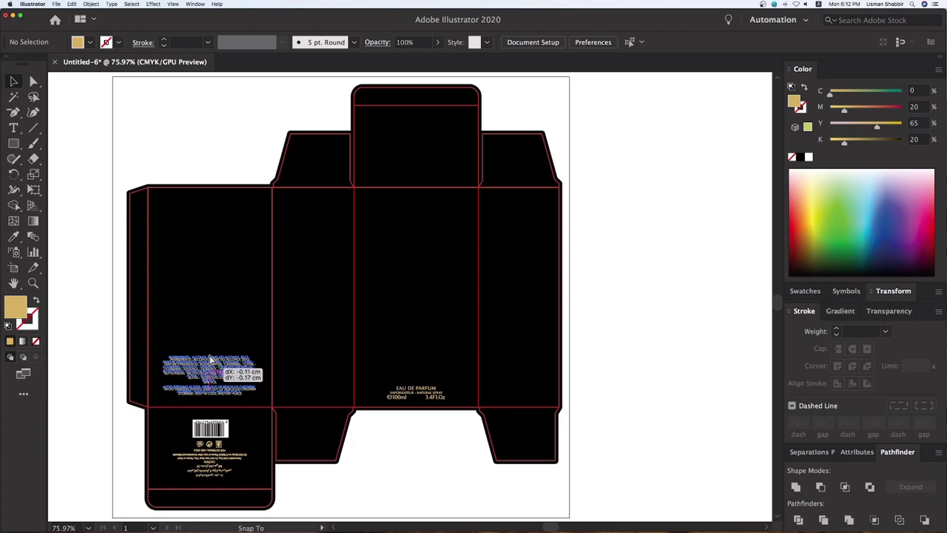
drag(211, 373, 211, 336)
key(ctrl+shift+a)
- Draw a thin 36.13 × 0.89 cm gold rectangle band across the box's body panels
click(14, 144)
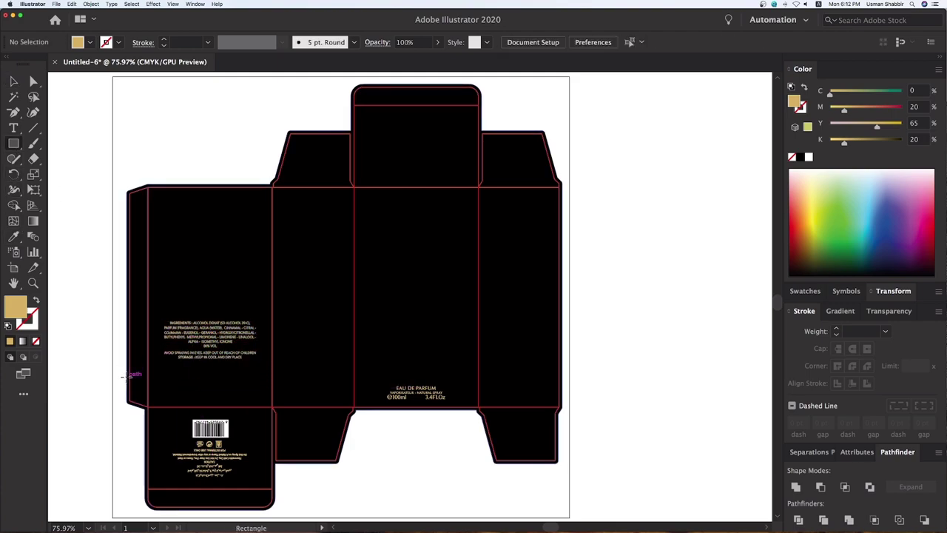
drag(125, 376, 562, 365)
key(v)
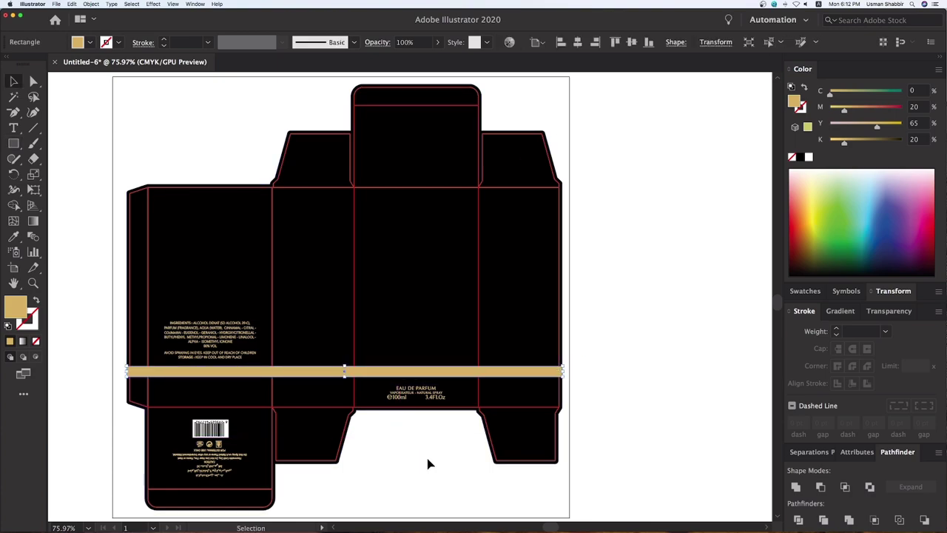
click(479, 439)
click(488, 423)
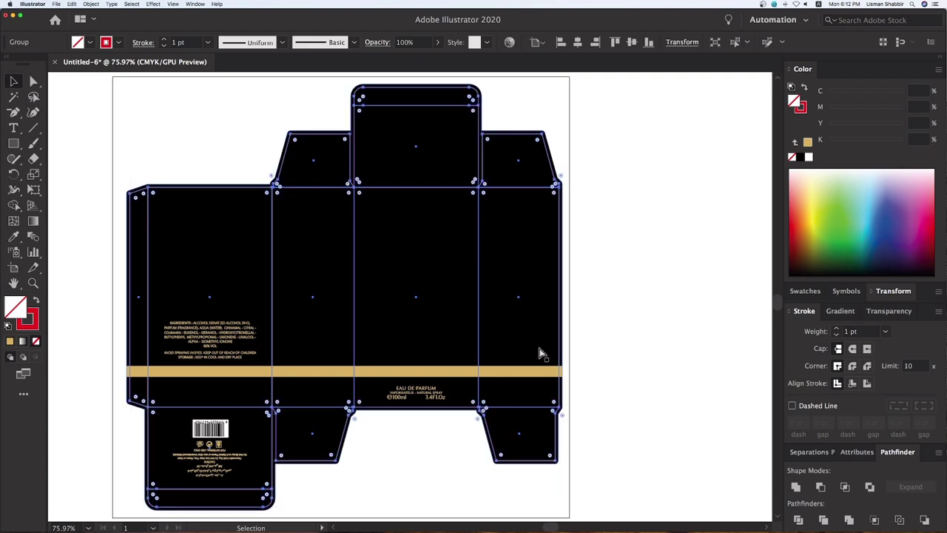
click(452, 429)
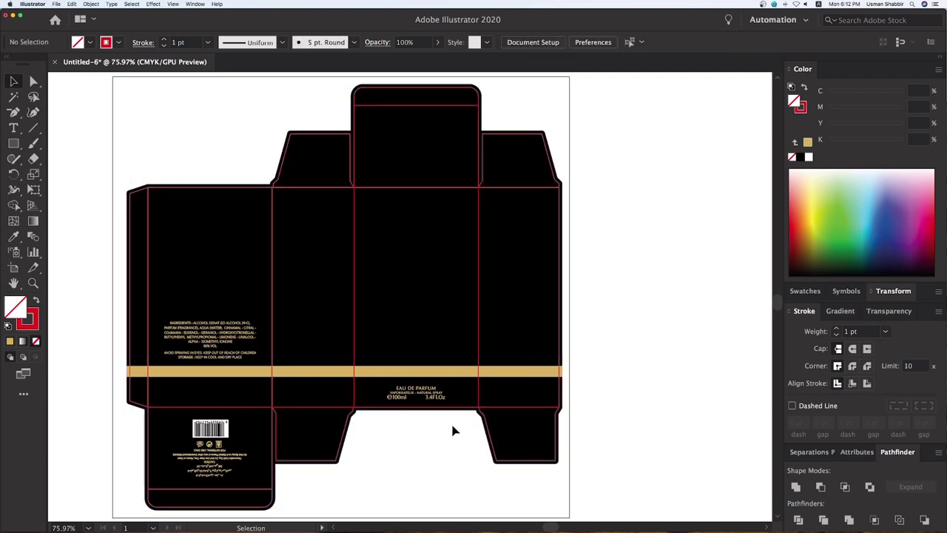
key(z)
drag(503, 385, 651, 486)
- Draw a slanted line across the band's height with a gold stroke darkened to K 36
key(v)
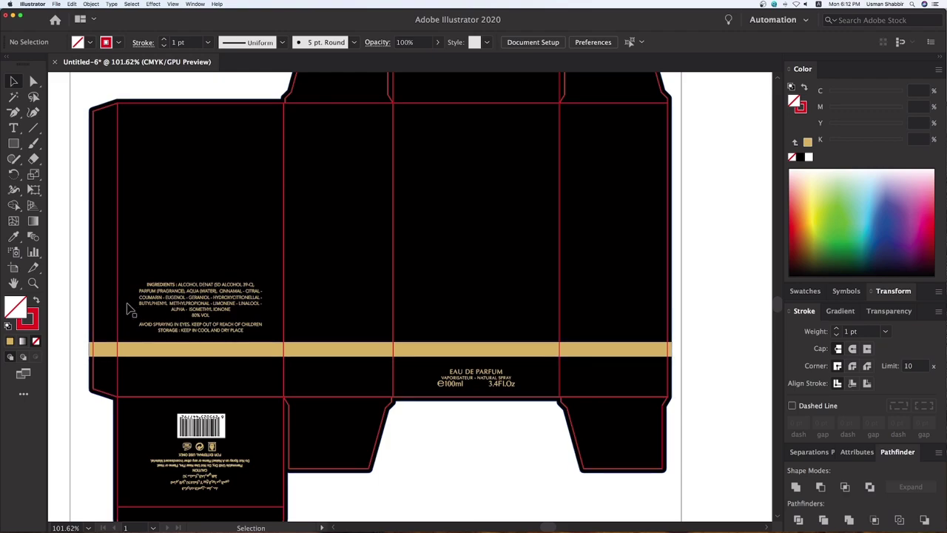
drag(70, 285, 239, 393)
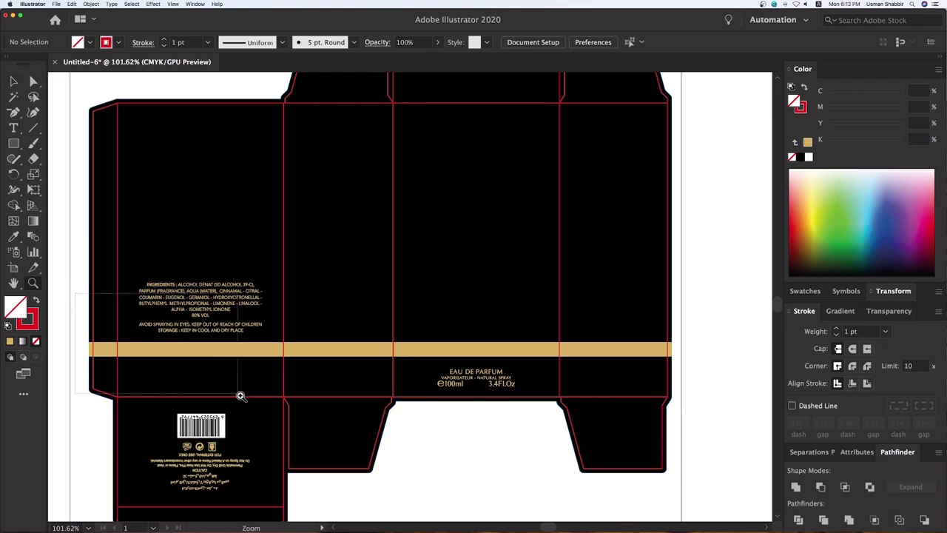
click(34, 130)
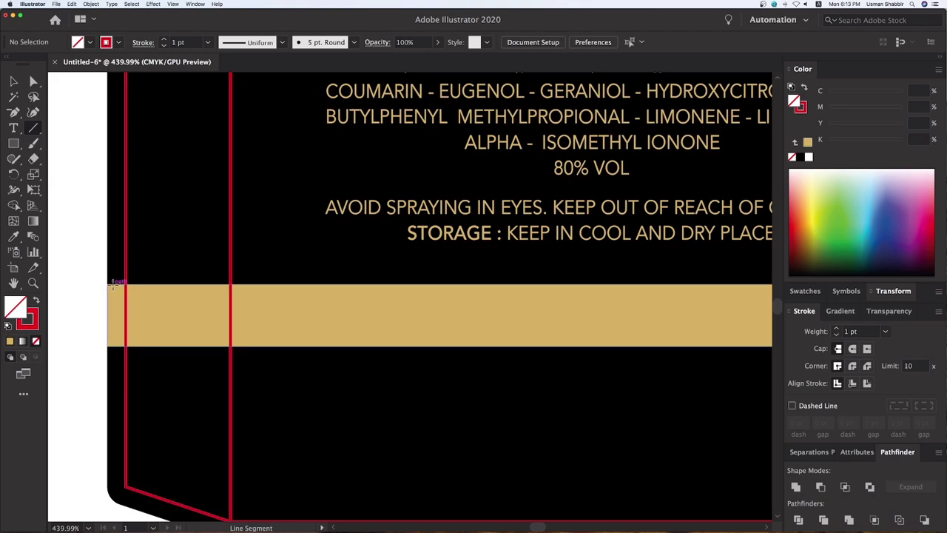
drag(113, 285, 101, 347)
key(v)
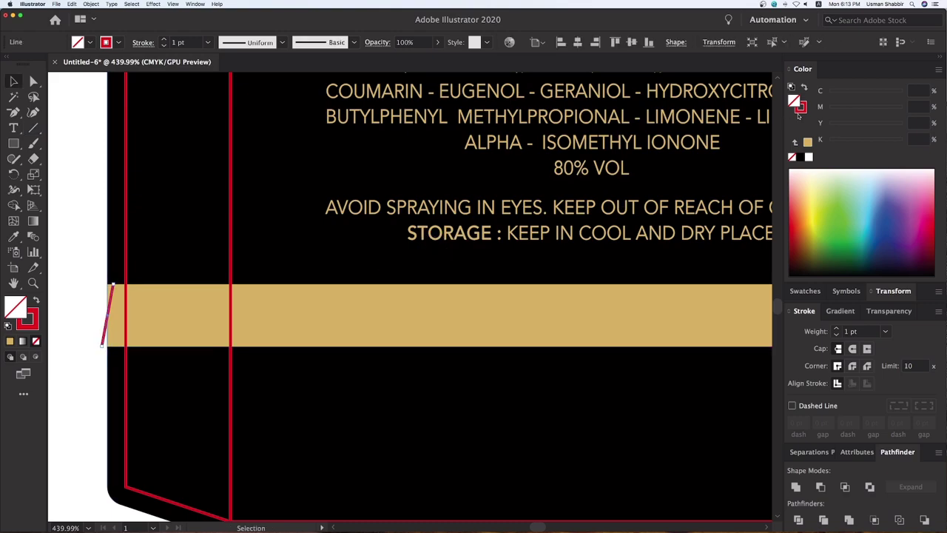
click(808, 142)
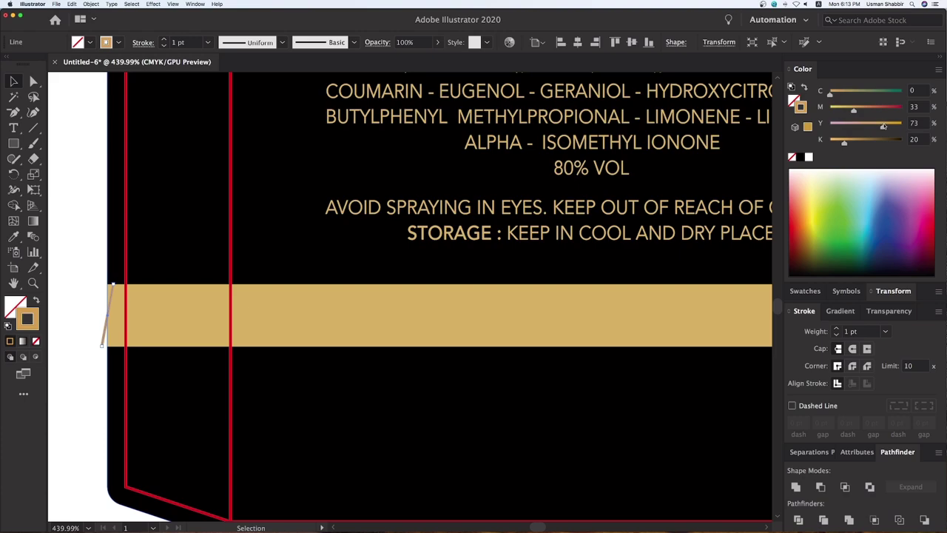
drag(845, 142, 856, 142)
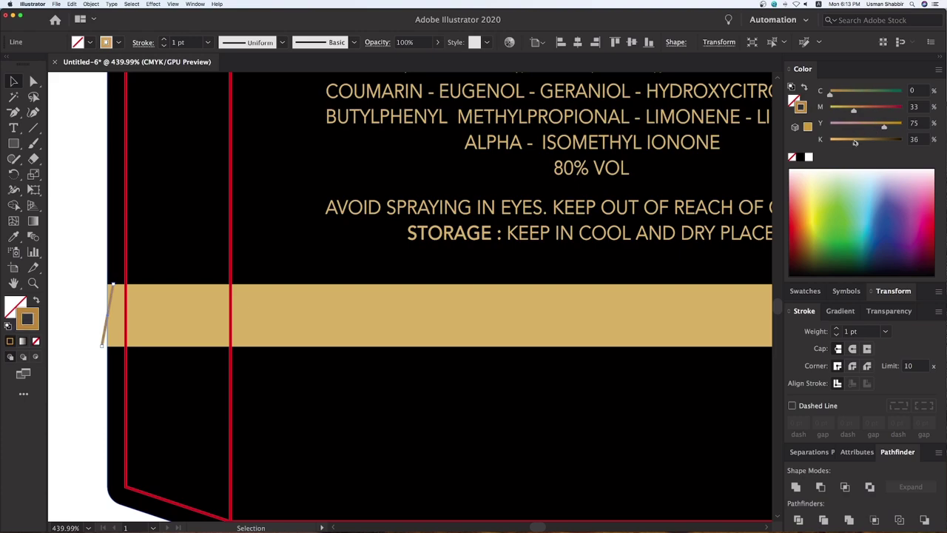
click(98, 300)
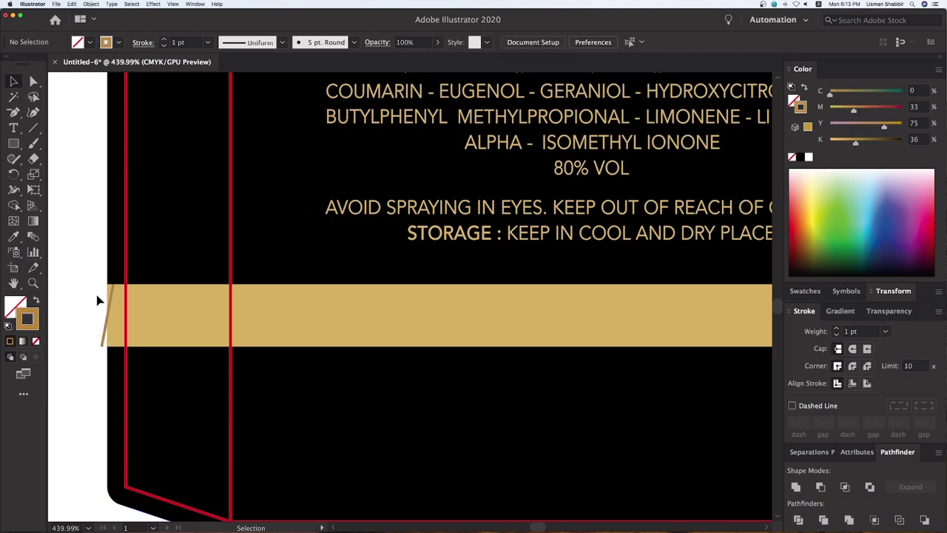
- Copy the line slightly right and repeat Ctrl+D to build a row of diagonal stripes
drag(115, 300, 148, 301)
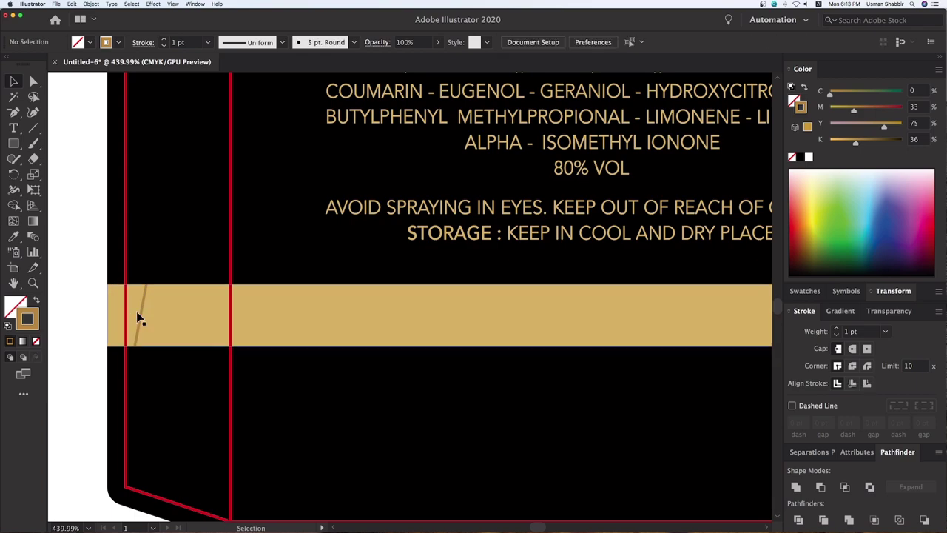
drag(143, 316, 149, 315)
key(ctrl+d)
key(ctrl+d)
key(ctrl+d)
key(ctrl+d)
key(ctrl+d)
key(ctrl+d)
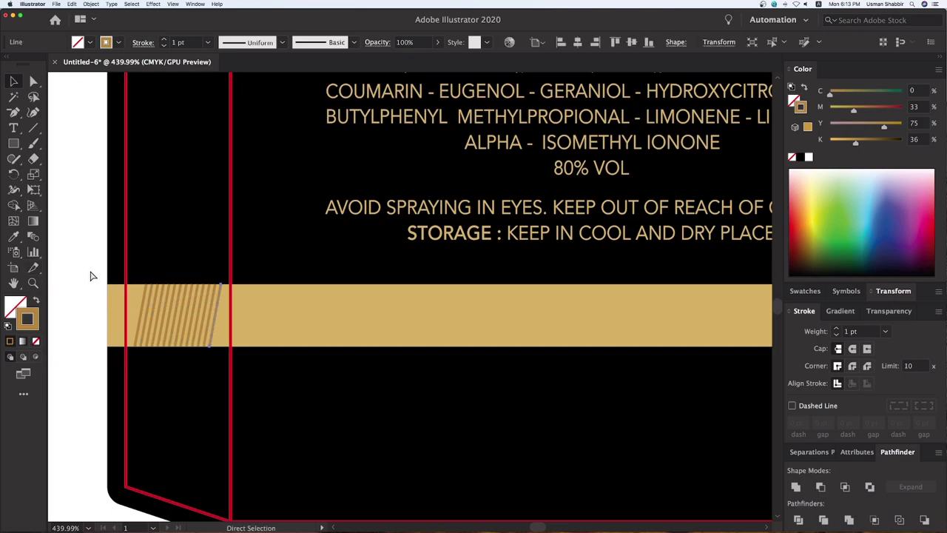
key(ctrl+d)
key(ctrl+d)
key(ctrl+d)
key(ctrl+d)
key(ctrl+d)
key(ctrl+d)
key(ctrl+d)
key(ctrl+minus)
key(ctrl+minus)
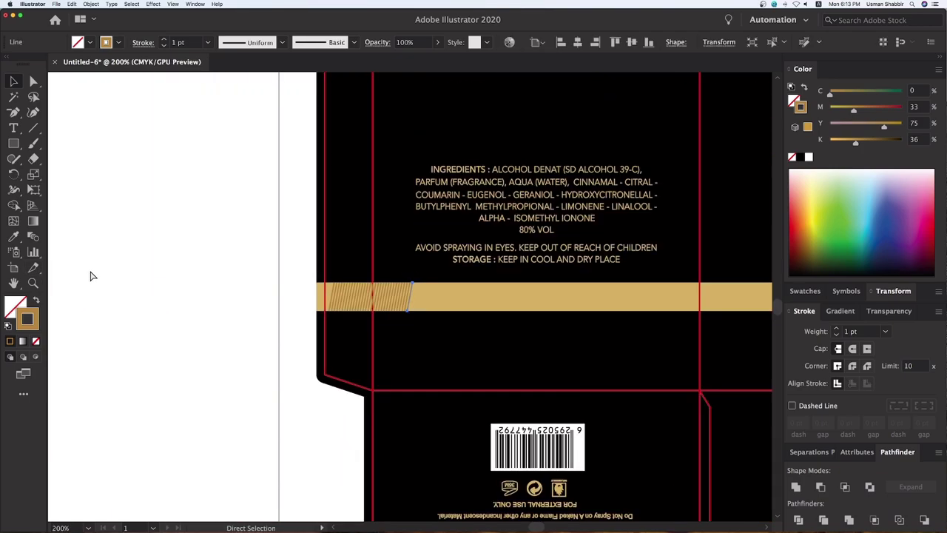
key(ctrl+minus)
key(ctrl+minus)
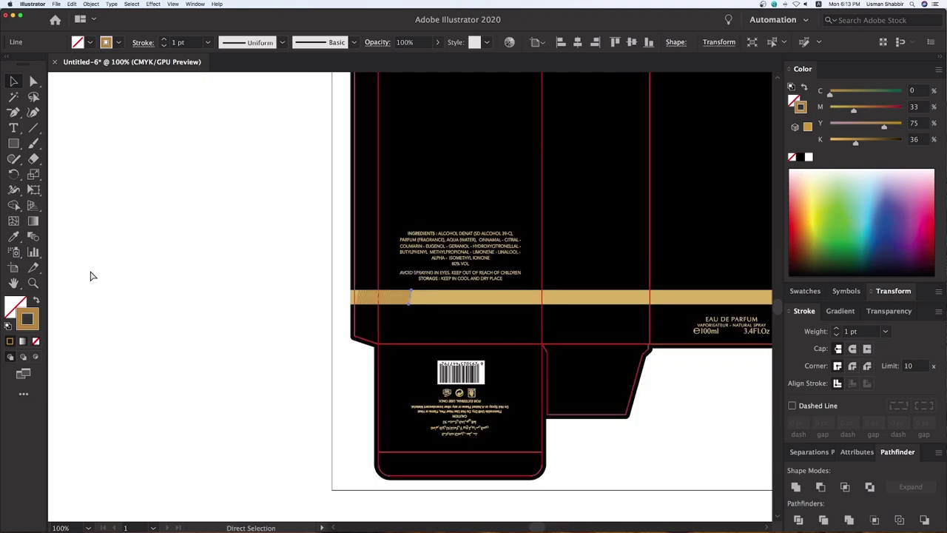
key(ctrl+d)
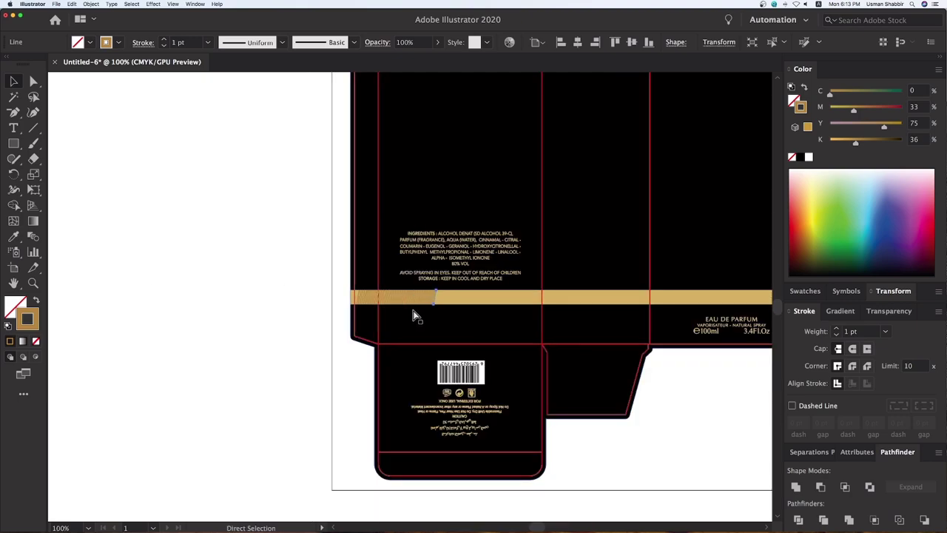
key(ctrl+d)
key(ctrl+d)
key(ctrl+d)
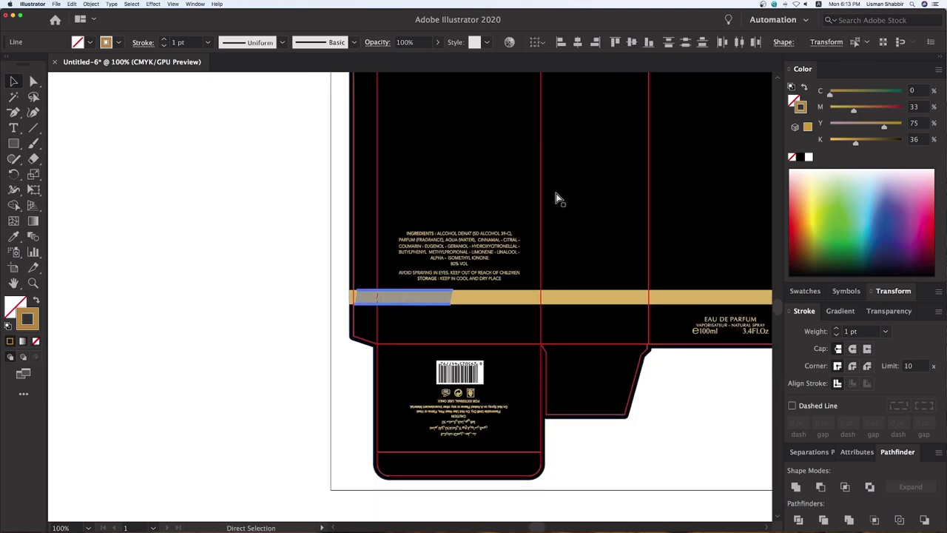
click(332, 250)
- Copy the striped group 6 cm further along the band and nudge the stripes toward its right end
scroll(451, 278, up, 5)
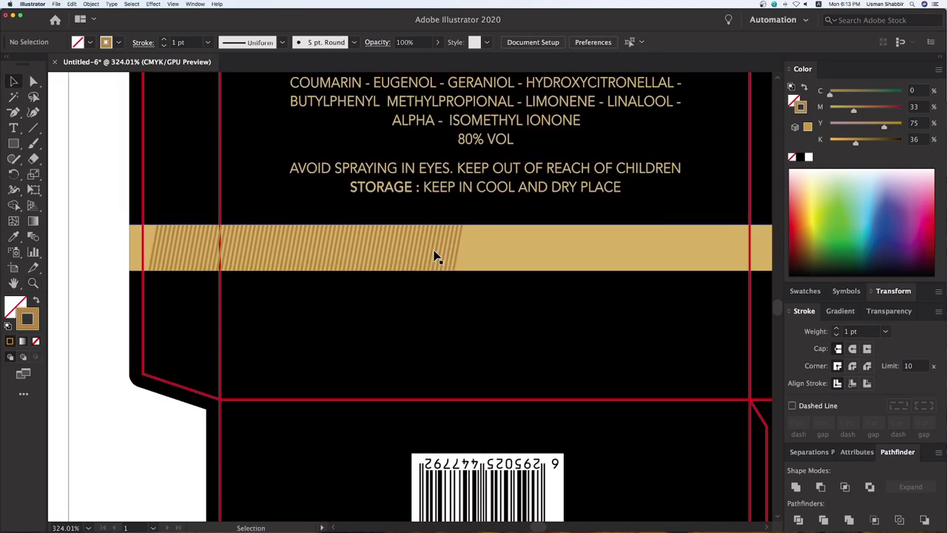
drag(435, 256, 404, 256)
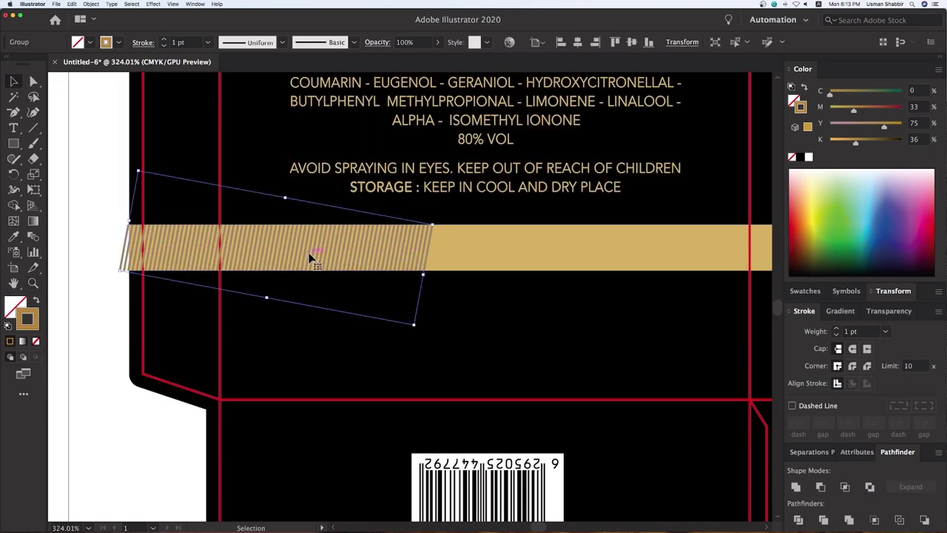
drag(289, 260, 598, 264)
scroll(558, 344, down, 3)
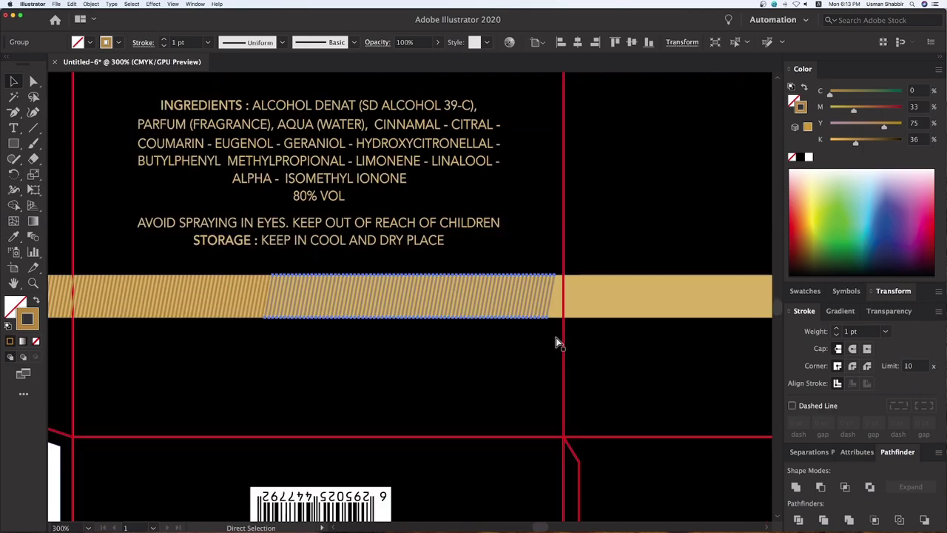
scroll(559, 344, down, 2)
key(a)
scroll(559, 344, right, 5)
scroll(559, 344, down, 2)
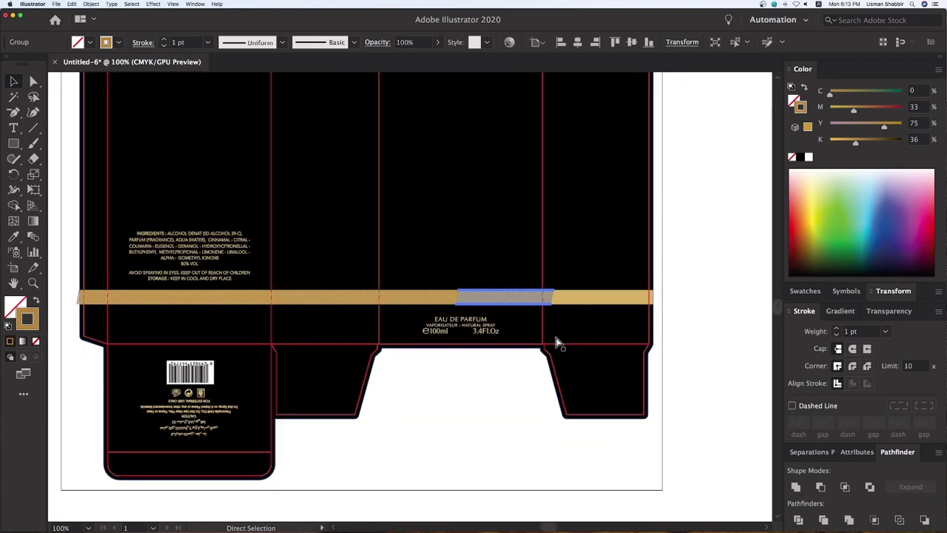
key(v)
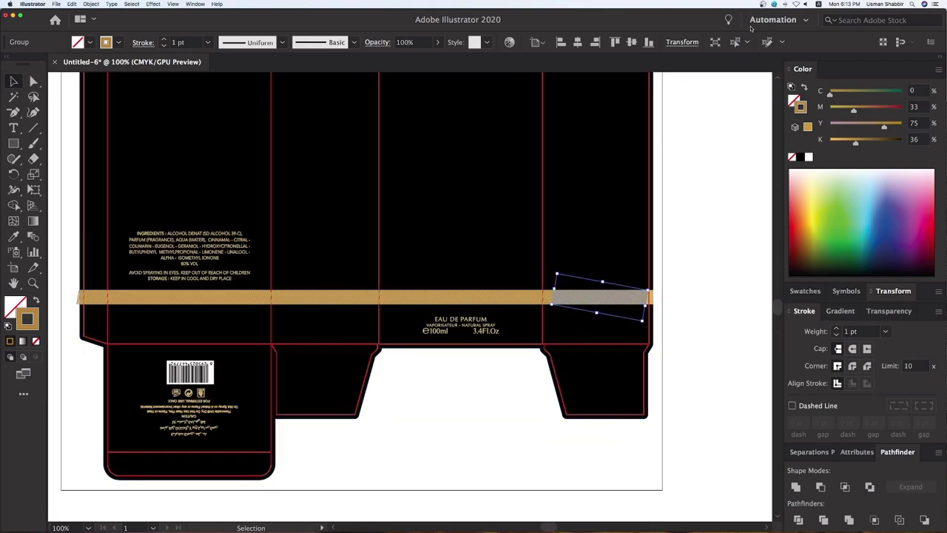
key(ctrl+z)
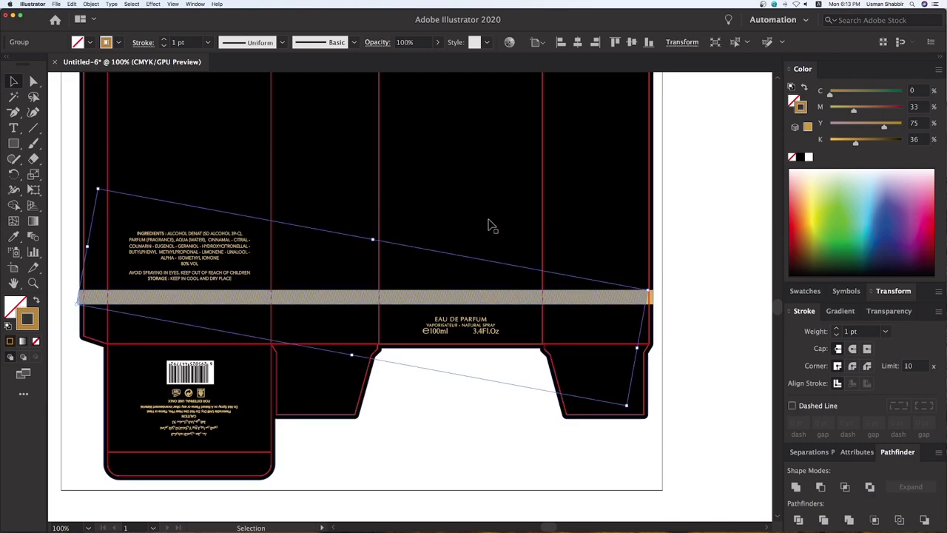
drag(488, 225, 661, 380)
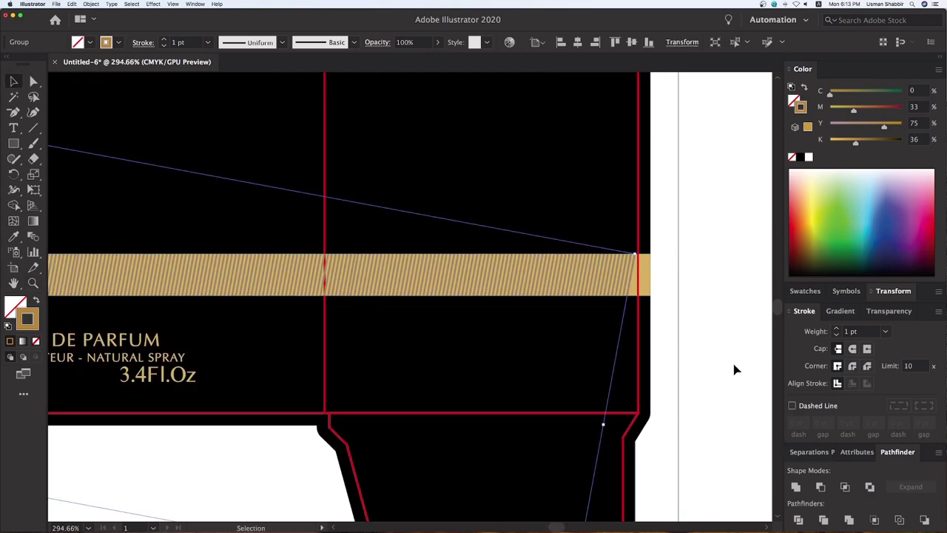
key(Right)
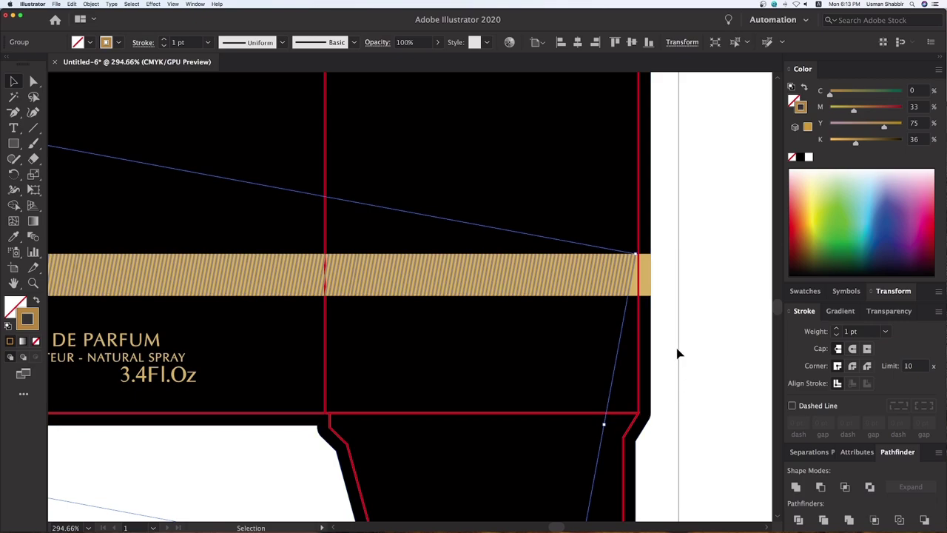
key(Right)
key(Right)
key(Right)
key(Right)
key(Right)
key(Right)
key(Right)
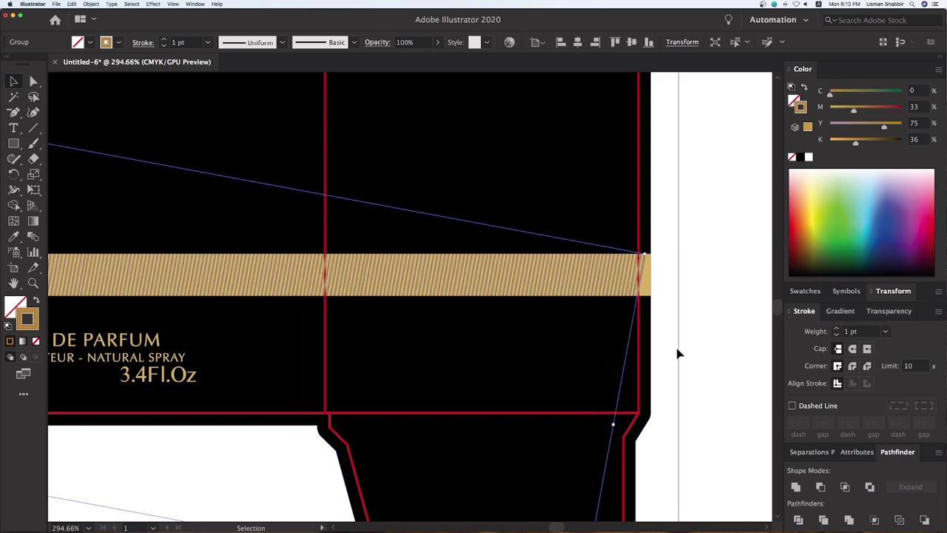
key(Right)
key(Right)
key(Right)
key(Right)
- Select the gold band group and expand its fill and stroke into shapes
click(677, 353)
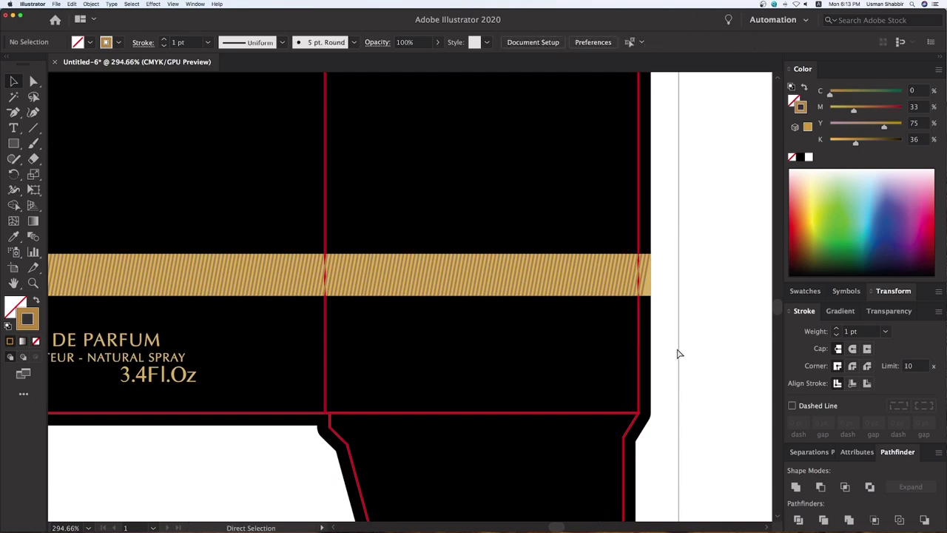
key(ctrl+minus)
key(ctrl+minus)
key(ctrl+minus)
key(ctrl+minus)
drag(261, 276, 432, 276)
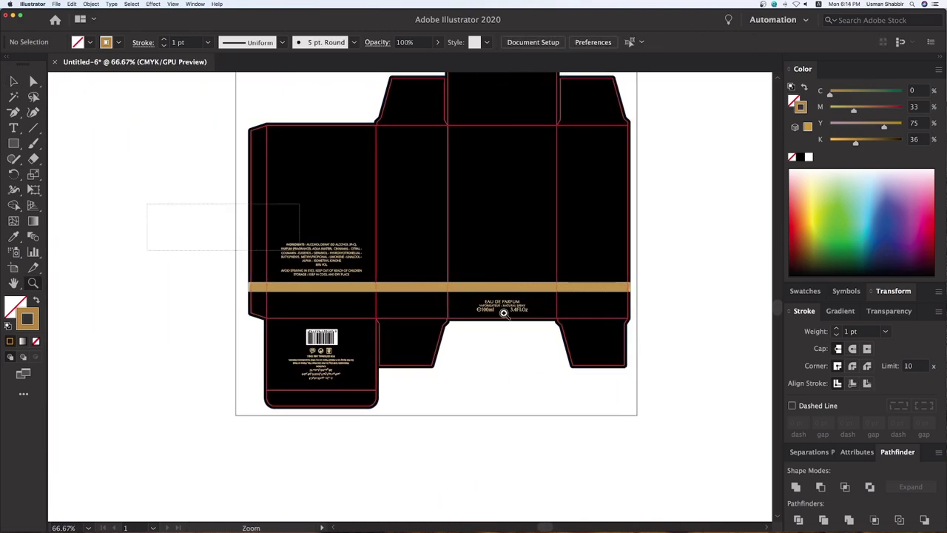
scroll(537, 335, up, 1)
click(471, 269)
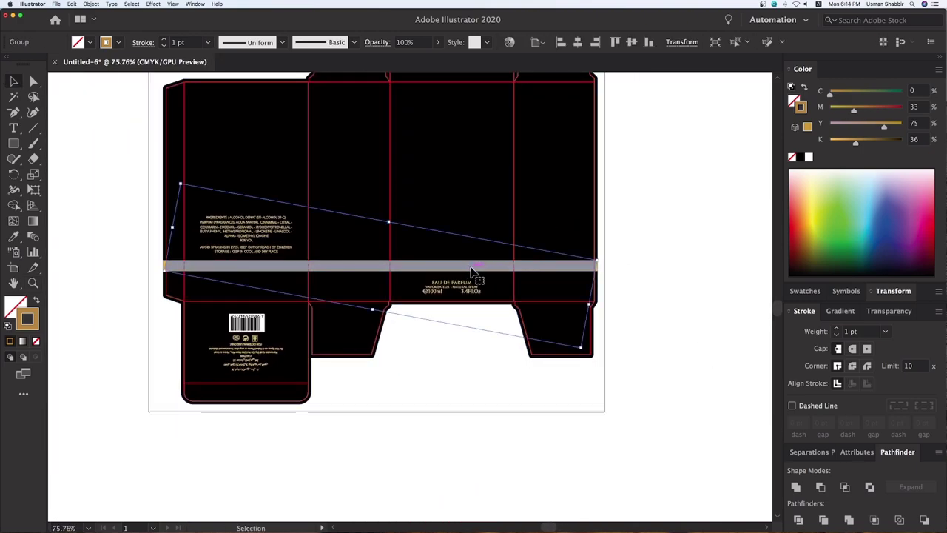
click(91, 4)
click(103, 85)
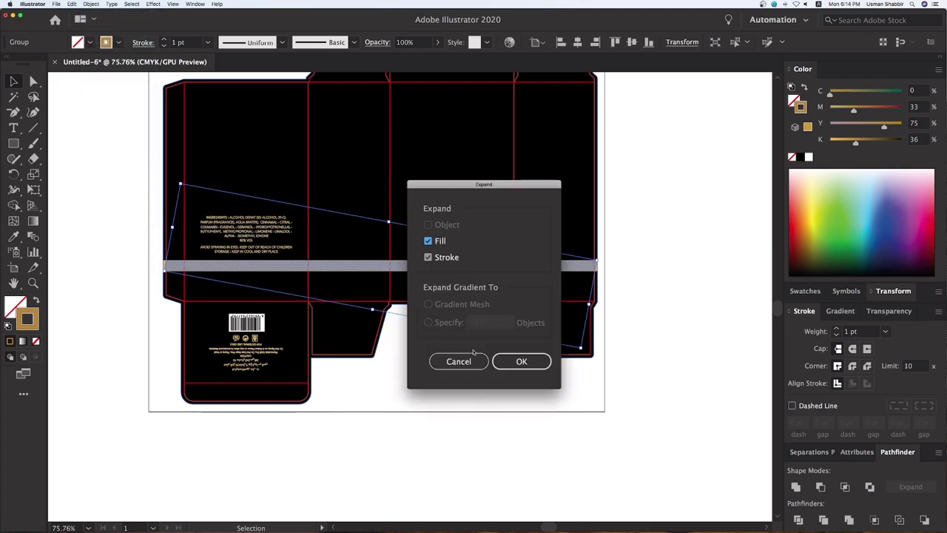
click(529, 370)
- Zoom in on the band and drag a copy of it slightly downward
key(z)
drag(125, 175, 429, 256)
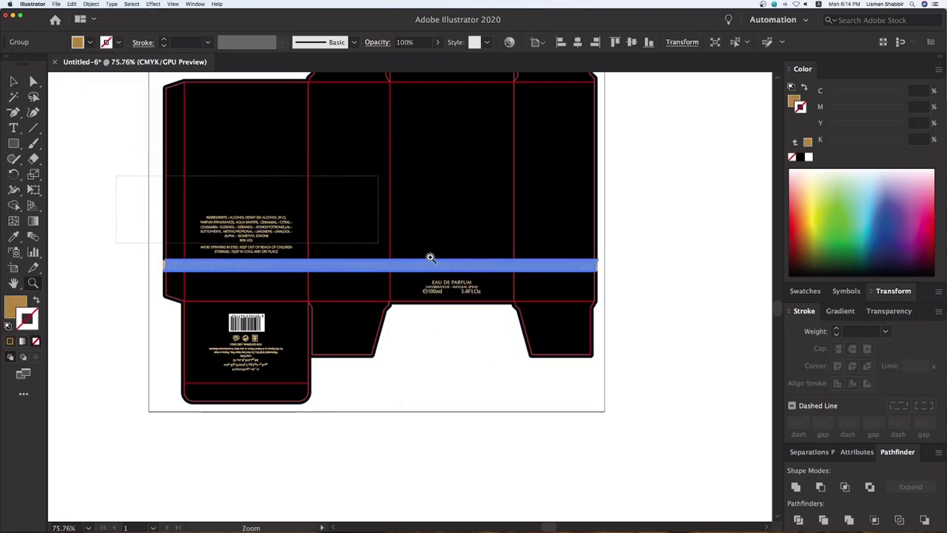
click(516, 429)
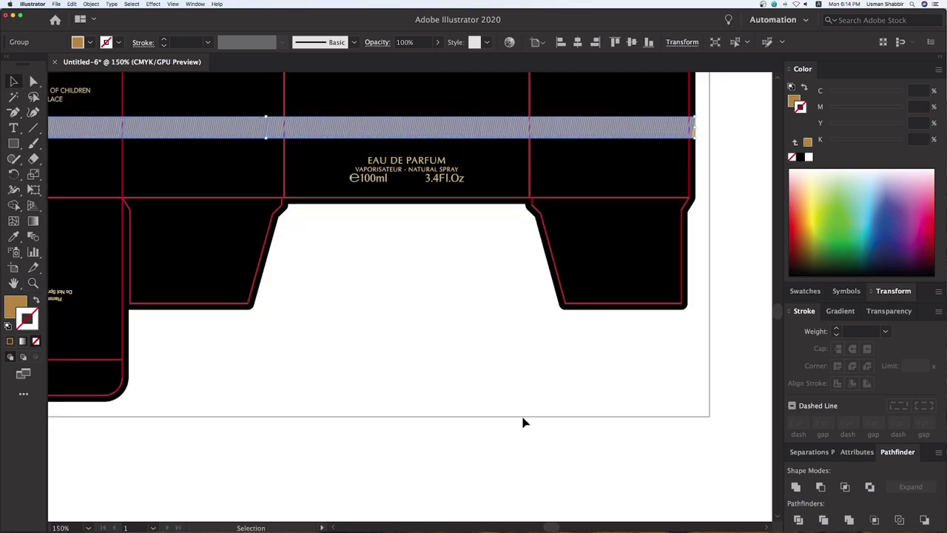
click(500, 330)
key(ctrl+minus)
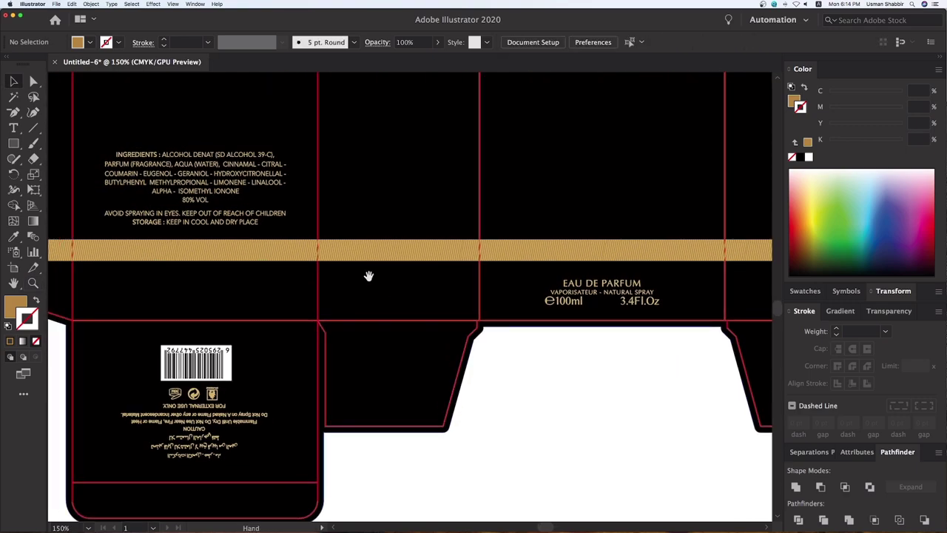
drag(385, 258, 400, 267)
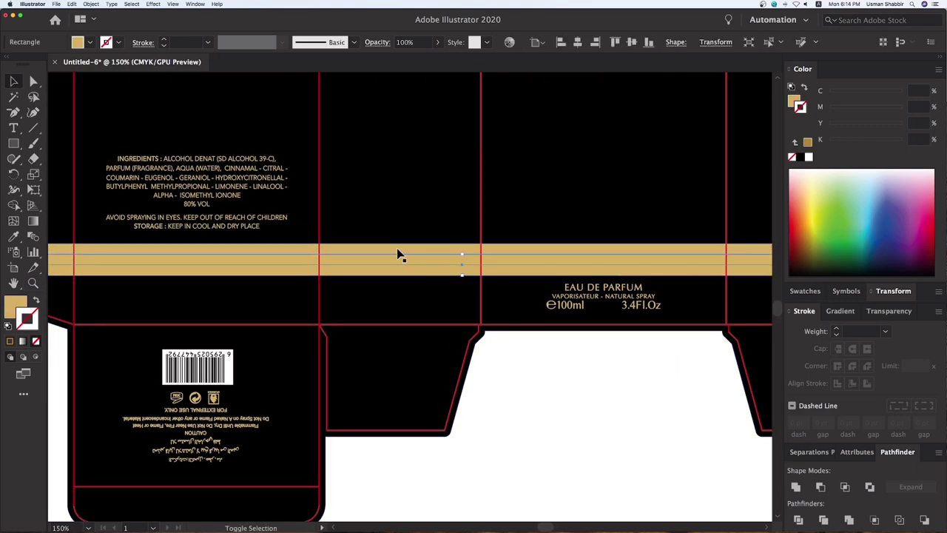
- Undo the dropped copy and shrink the band copy to a 0.09 cm strip
key(ctrl+z)
click(603, 343)
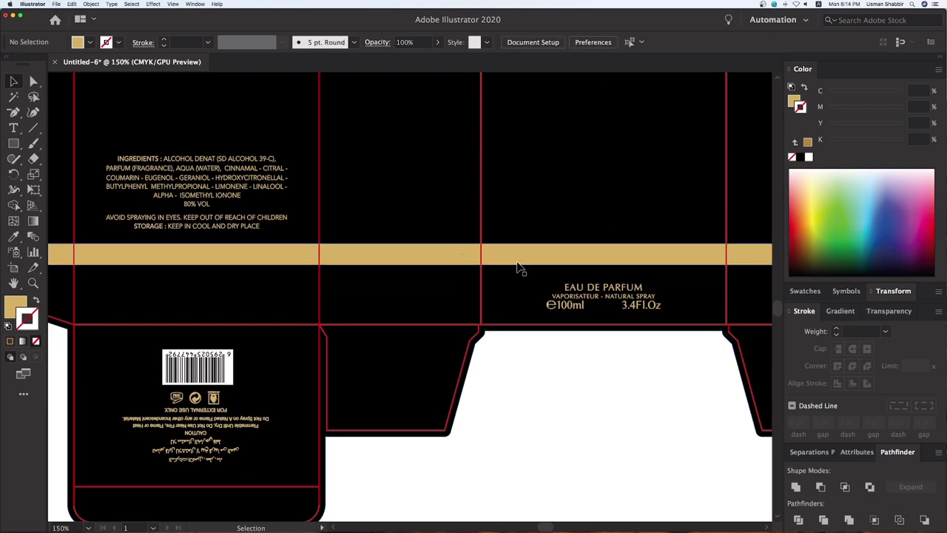
click(510, 256)
drag(463, 245, 464, 264)
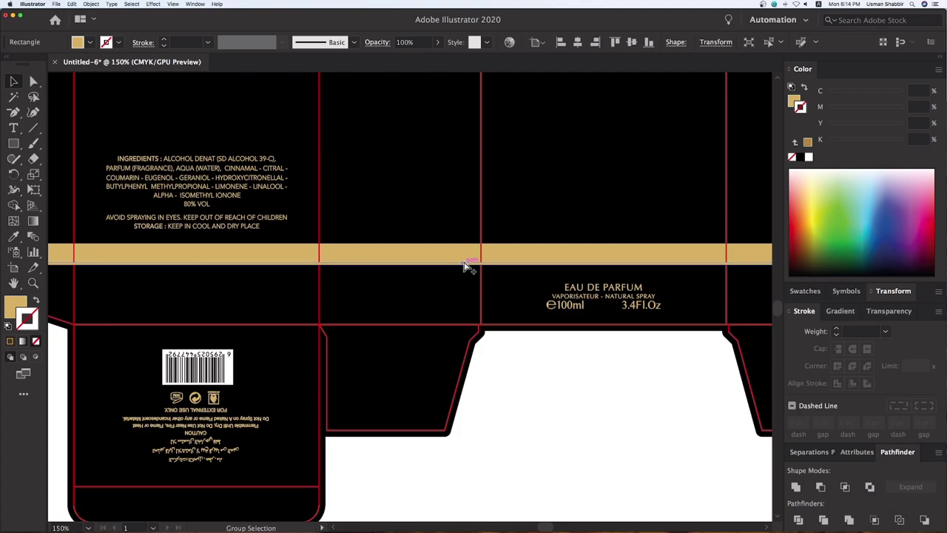
click(524, 381)
- Align the thin strip to the band's top edge, then return the view to 100%
mouse_move(427, 228)
mouse_down()
mouse_move(520, 321)
mouse_move(416, 307)
mouse_move(431, 268)
mouse_up()
click(498, 311)
shift+click(425, 250)
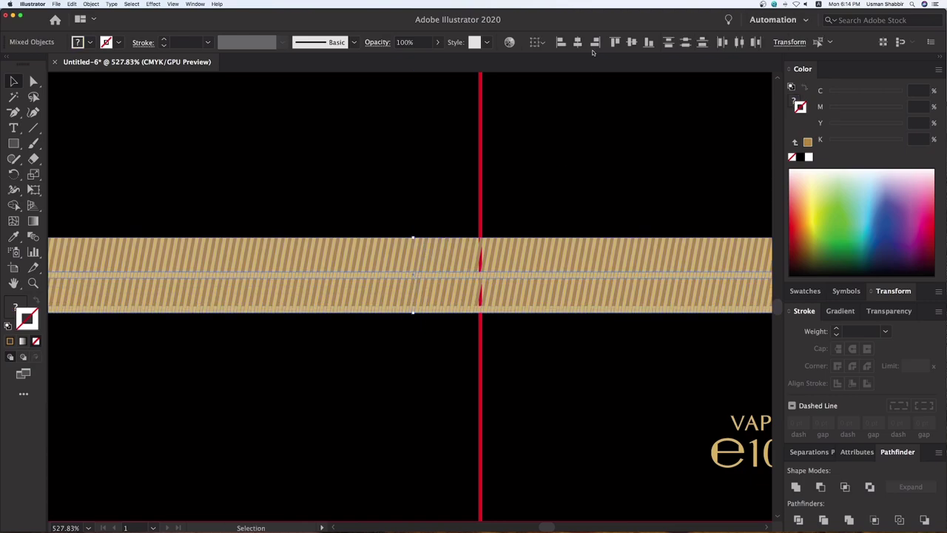
click(615, 43)
key(ctrl+minus)
key(ctrl+minus)
key(ctrl+minus)
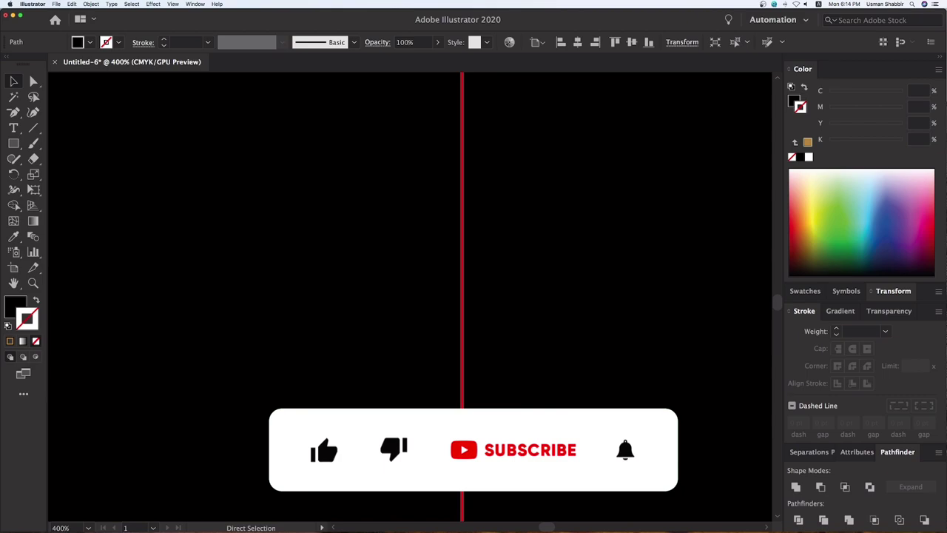
key(ctrl+0)
key(ctrl+1)
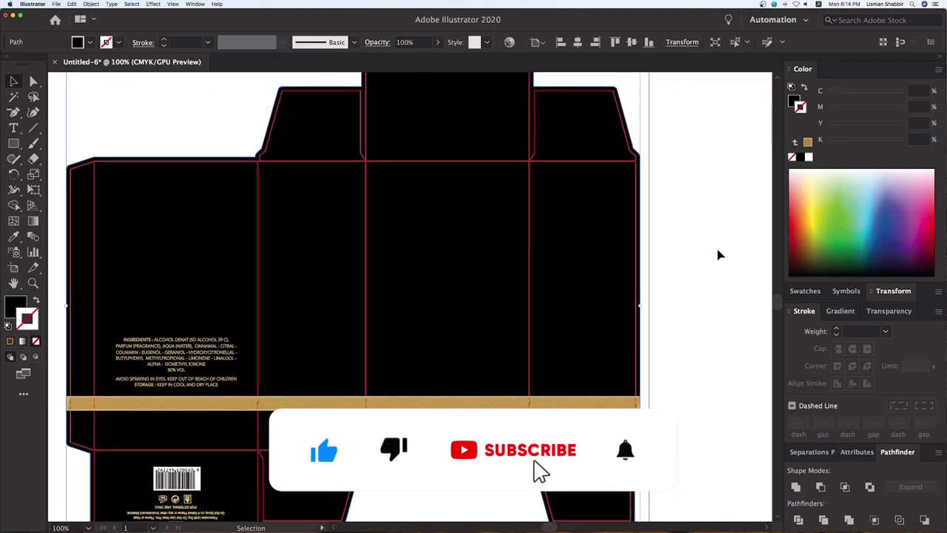
key(ctrl+shift+a)
click(641, 144)
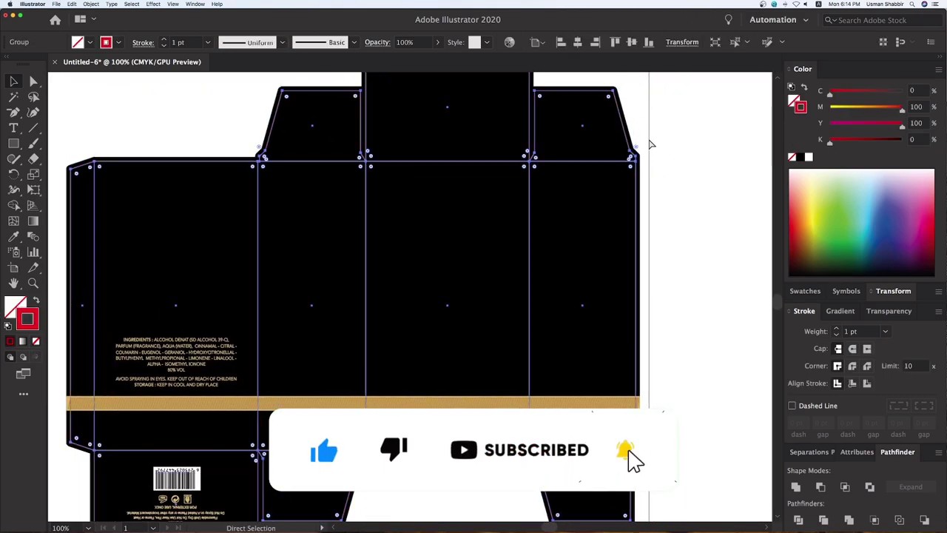
click(698, 296)
scroll(646, 311, right, 3)
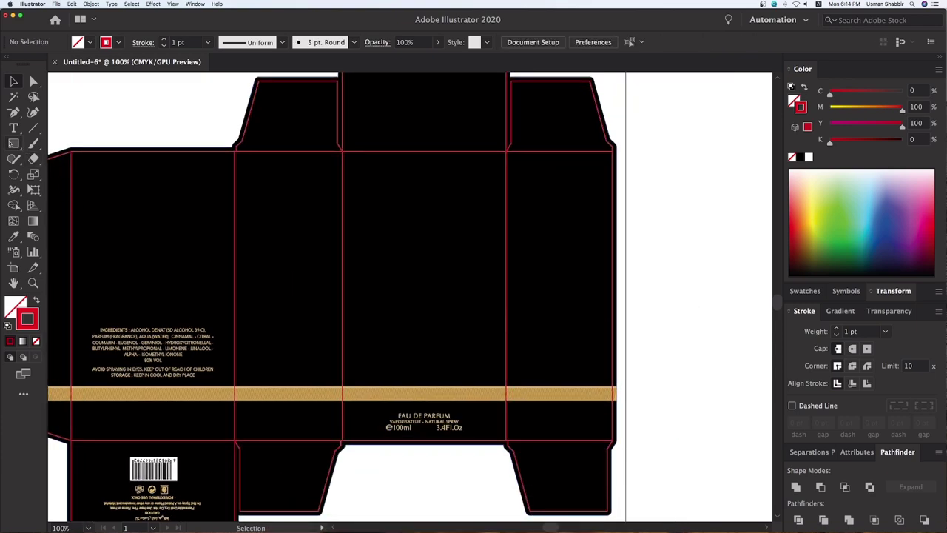
- Draw a rectangle on the middle front panel and fill it with the band's gold
key(m)
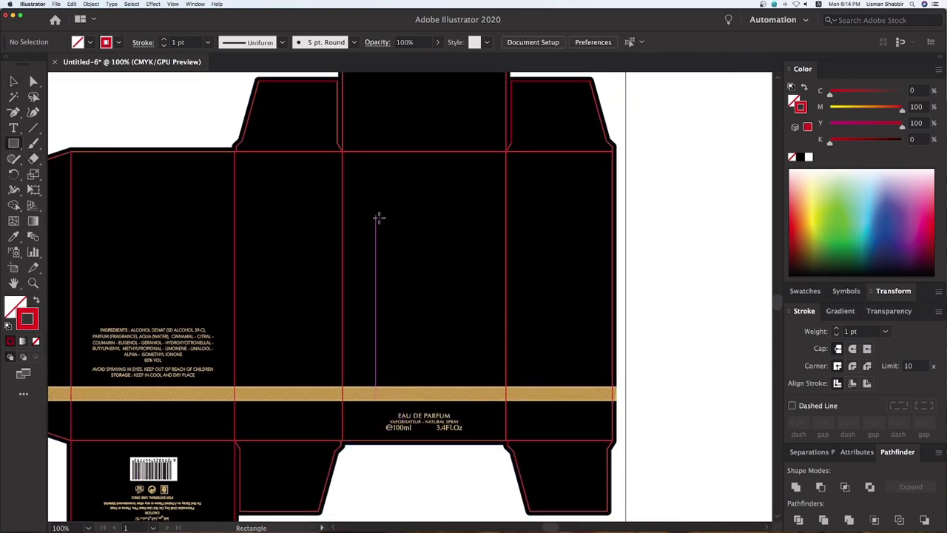
mouse_move(377, 216)
mouse_down()
mouse_move(470, 290)
mouse_move(472, 341)
mouse_up()
key(i)
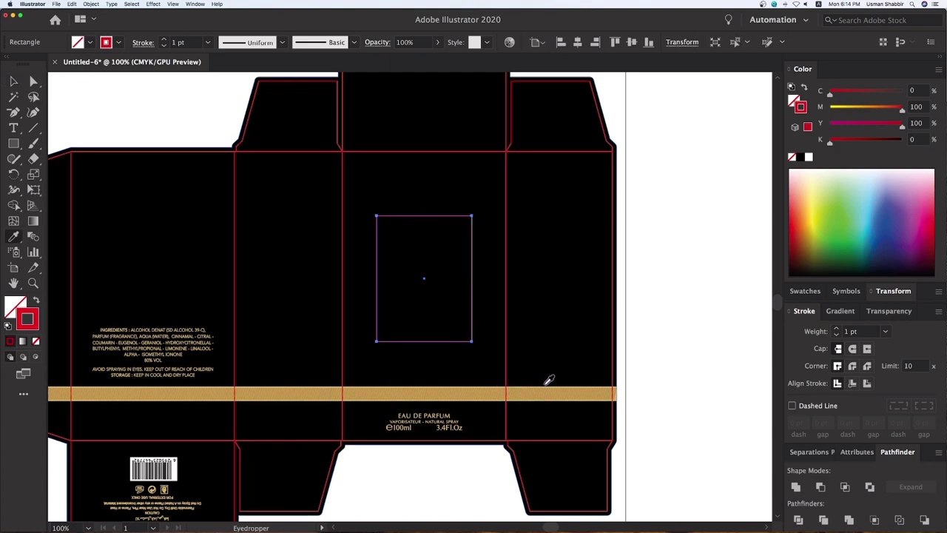
click(518, 393)
key(v)
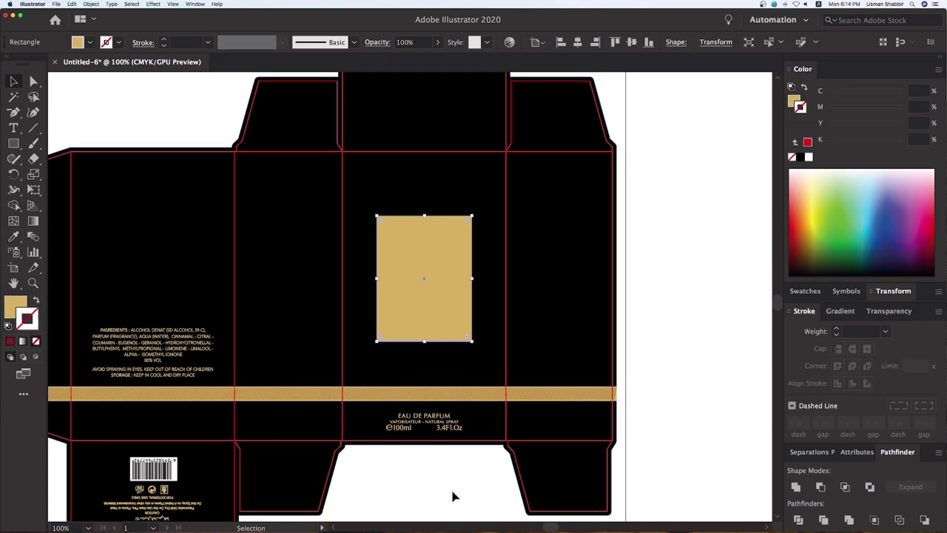
- Ungroup the dieline and move the middle front panel outline into place
click(452, 377)
scroll(449, 442, down, 2)
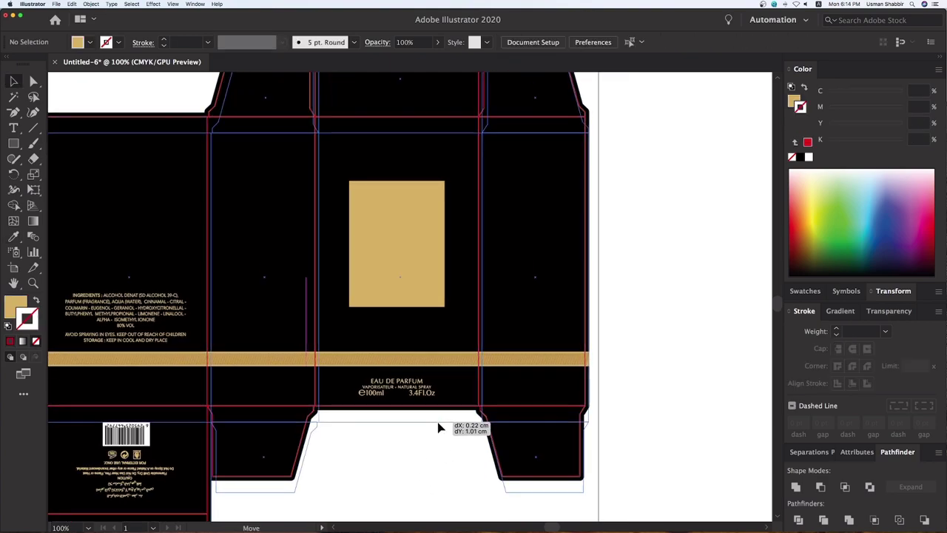
click(439, 407)
right_click(445, 400)
click(464, 461)
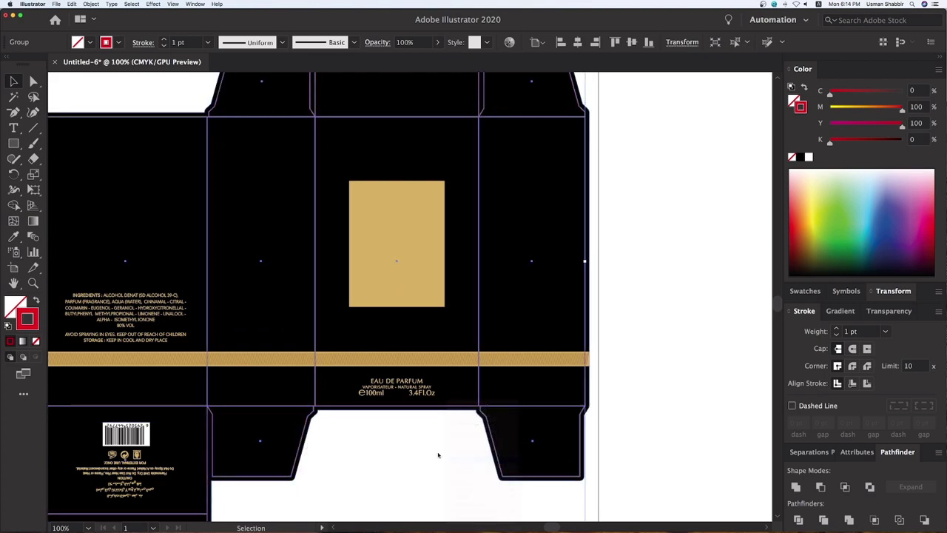
click(425, 436)
click(412, 426)
drag(412, 429, 408, 410)
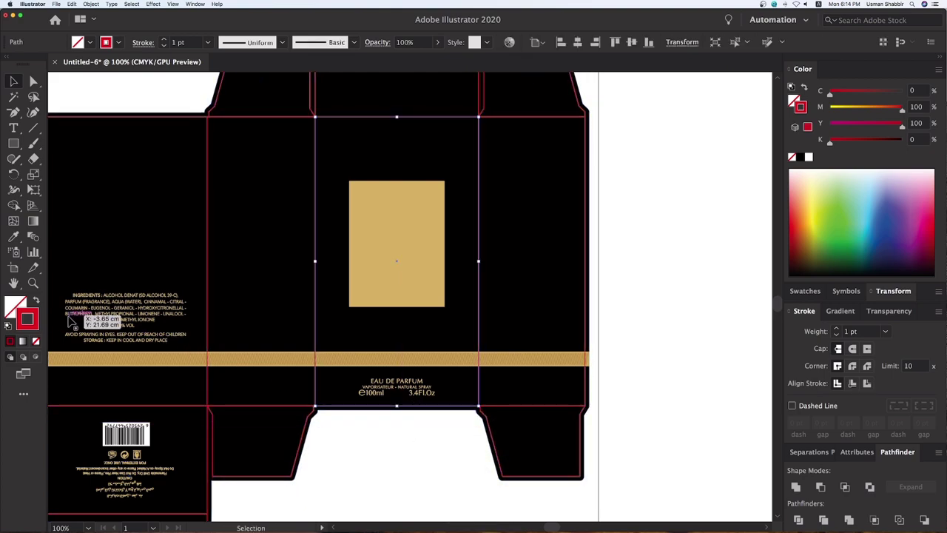
- Add a vertical ruler guide through the panel centre and align the gold rectangle on it
key(ctrl+r)
drag(52, 320, 399, 432)
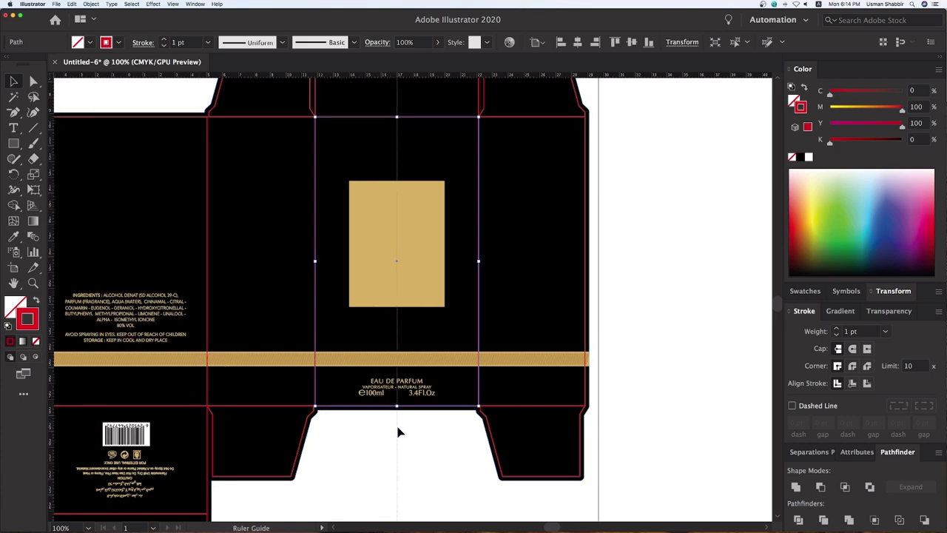
click(418, 239)
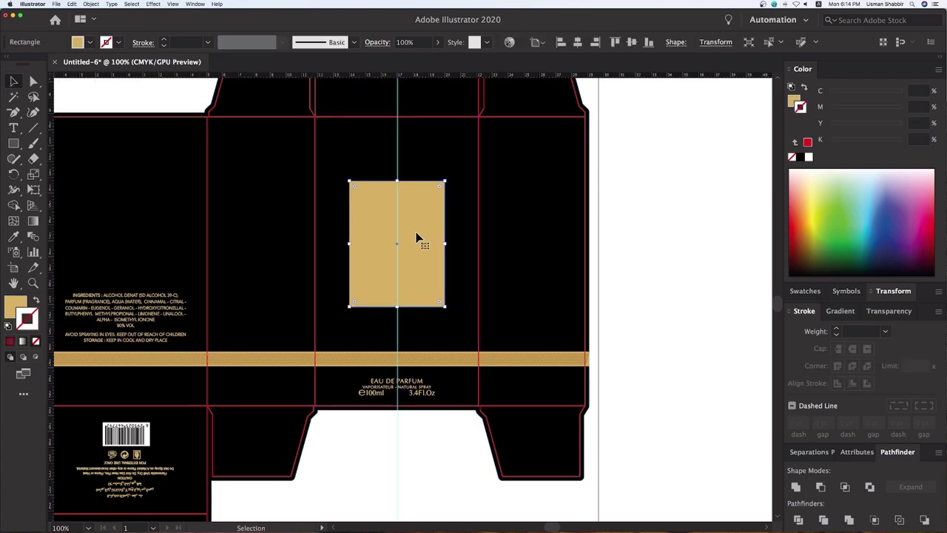
drag(418, 239, 418, 223)
click(643, 235)
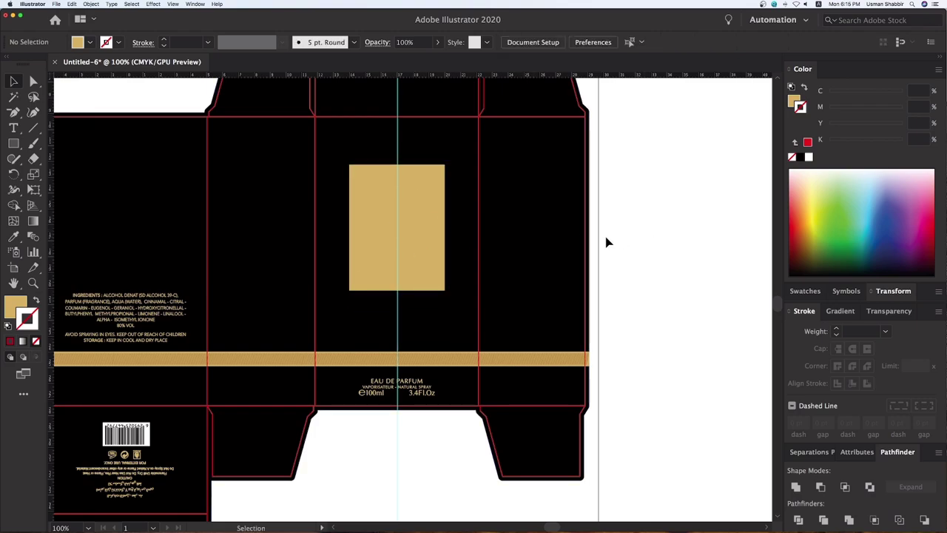
- Give the gold rectangle a 3 pt red outline
scroll(518, 252, left, 2)
scroll(518, 251, up, 1)
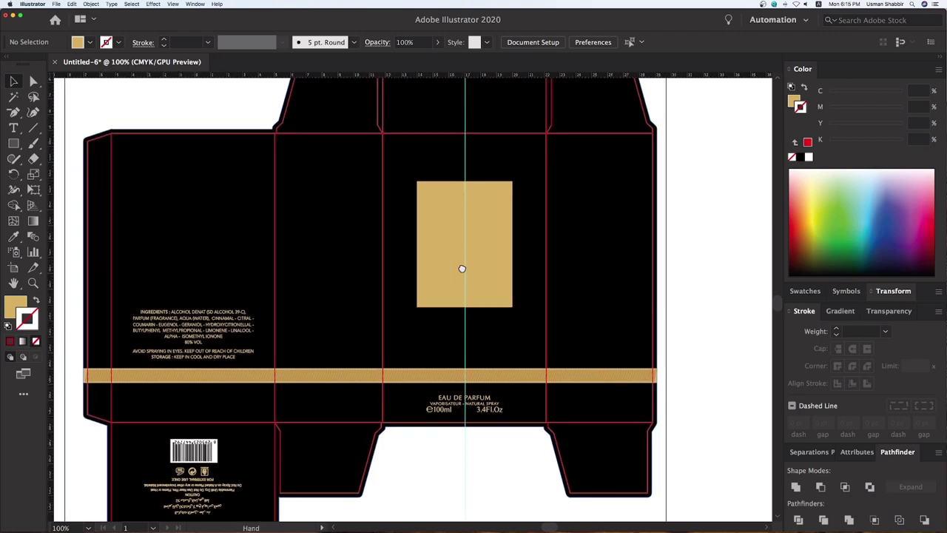
click(515, 246)
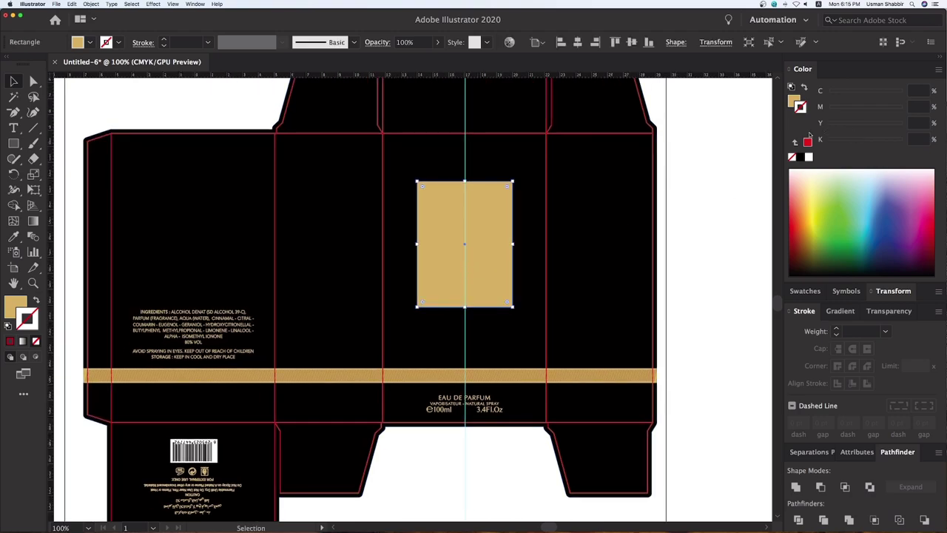
key(comma)
double_click(851, 332)
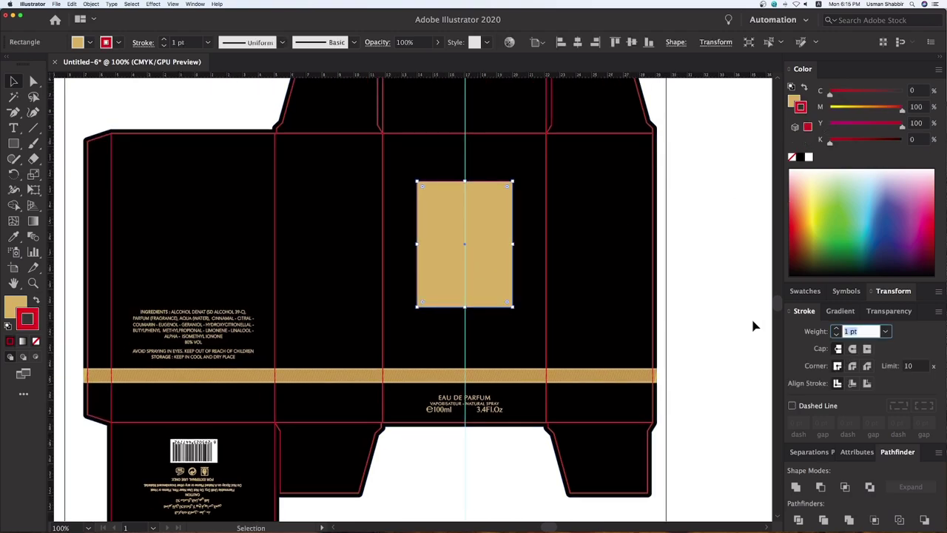
text(3)
key(Return)
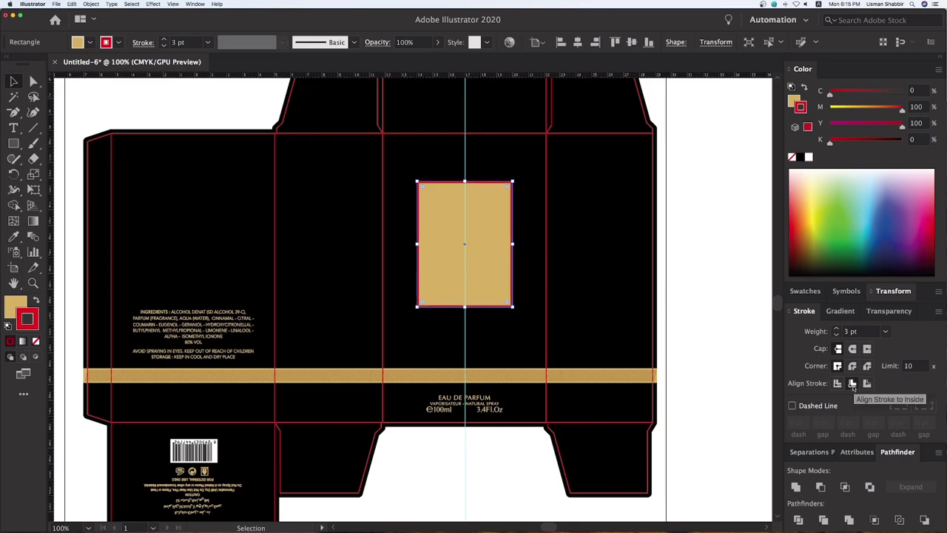
- Expand the rectangle's appearance, ungroup it and delete the red outline path
click(91, 3)
click(122, 93)
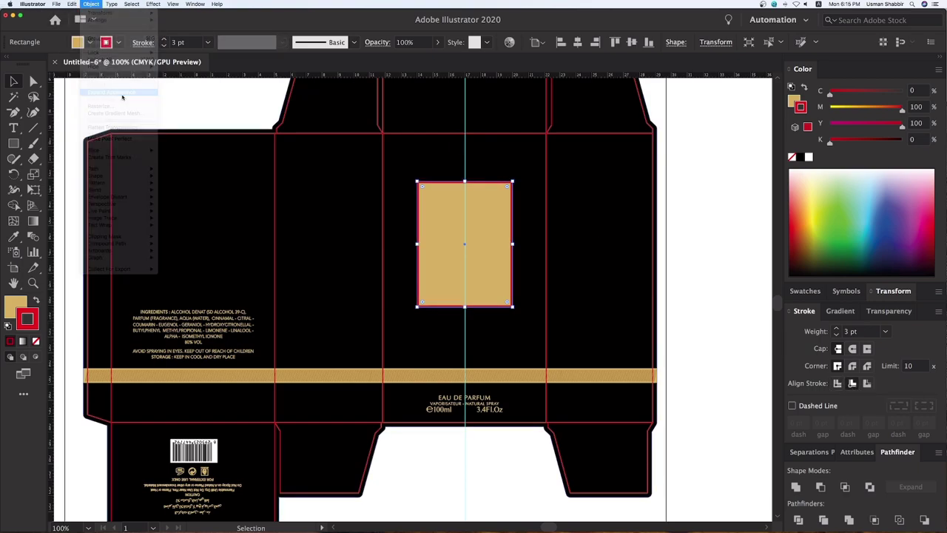
right_click(507, 361)
click(532, 420)
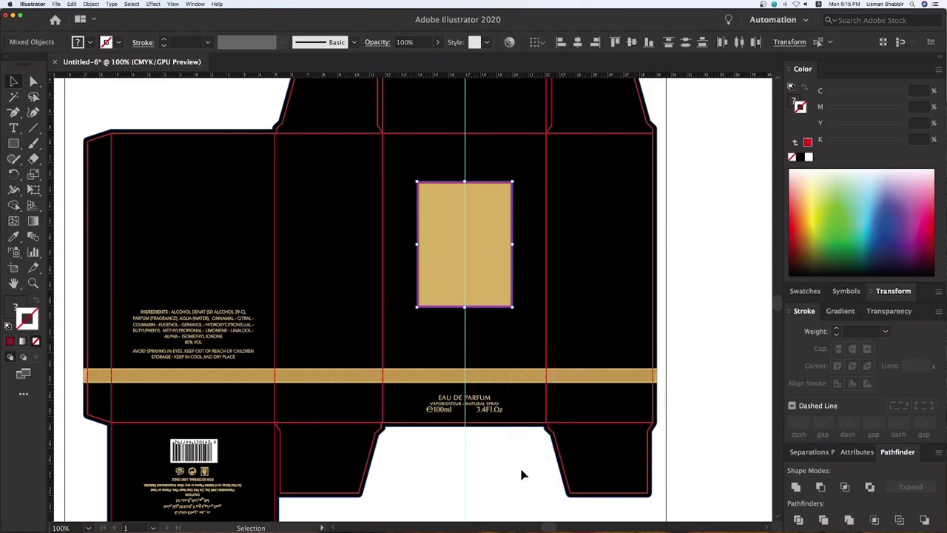
click(484, 318)
drag(490, 307, 530, 327)
key(ctrl+z)
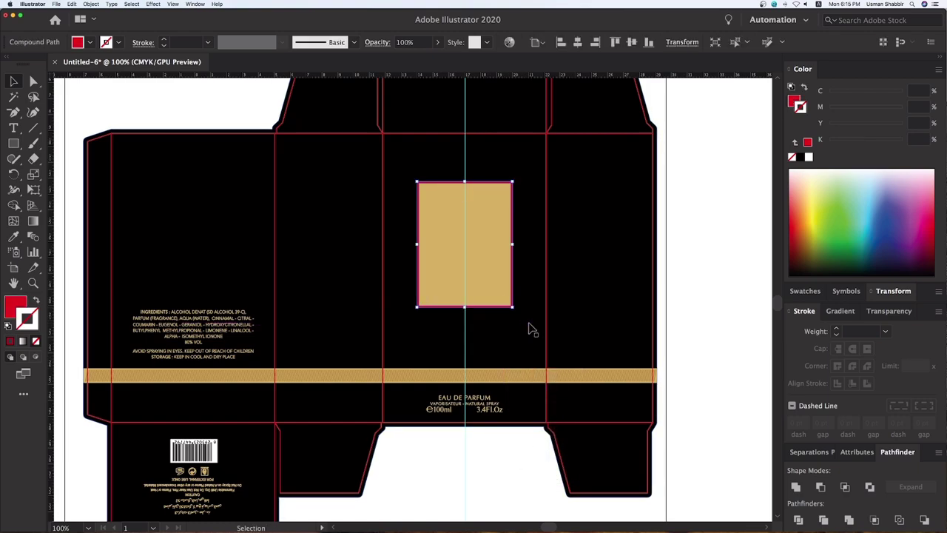
key(Delete)
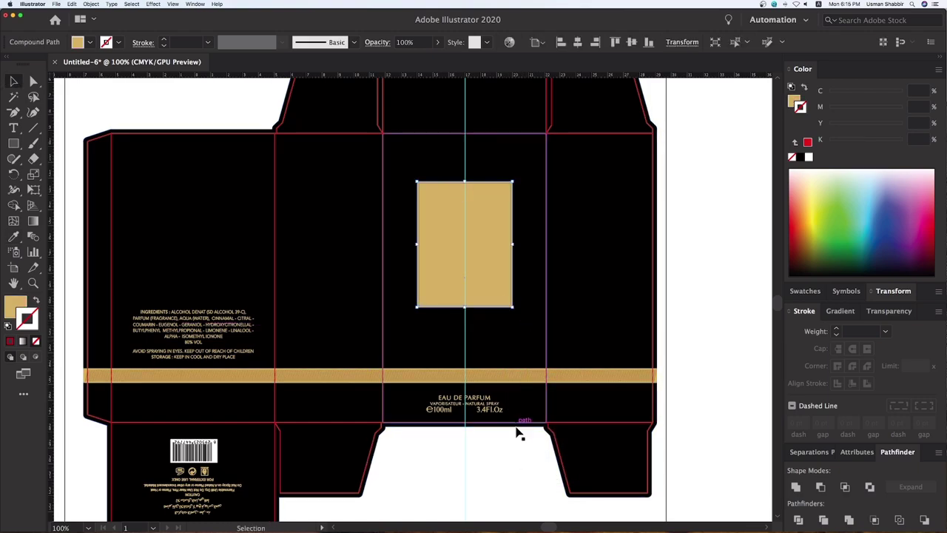
- Change the label's gold to print-safe CMYK 0/20/65/0 and view the whole dieline
scroll(544, 275, up, 2)
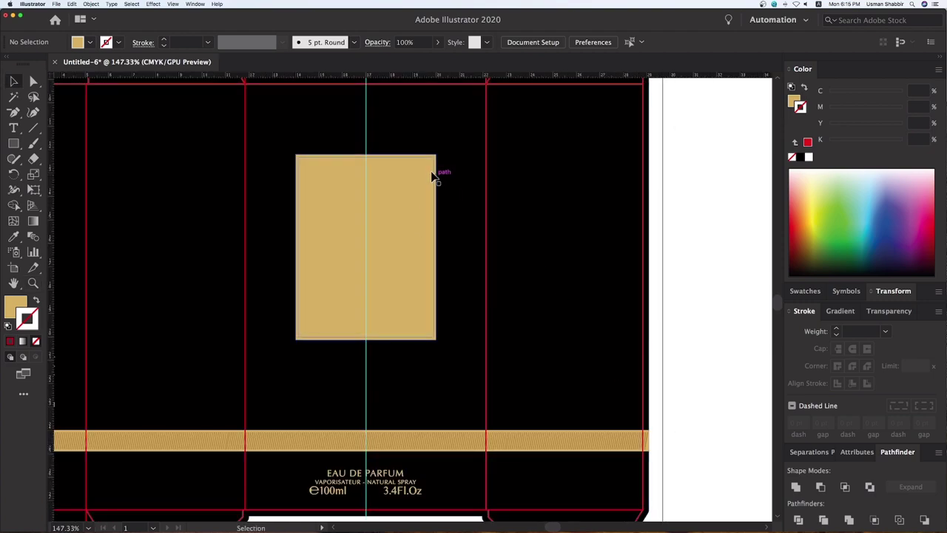
click(435, 170)
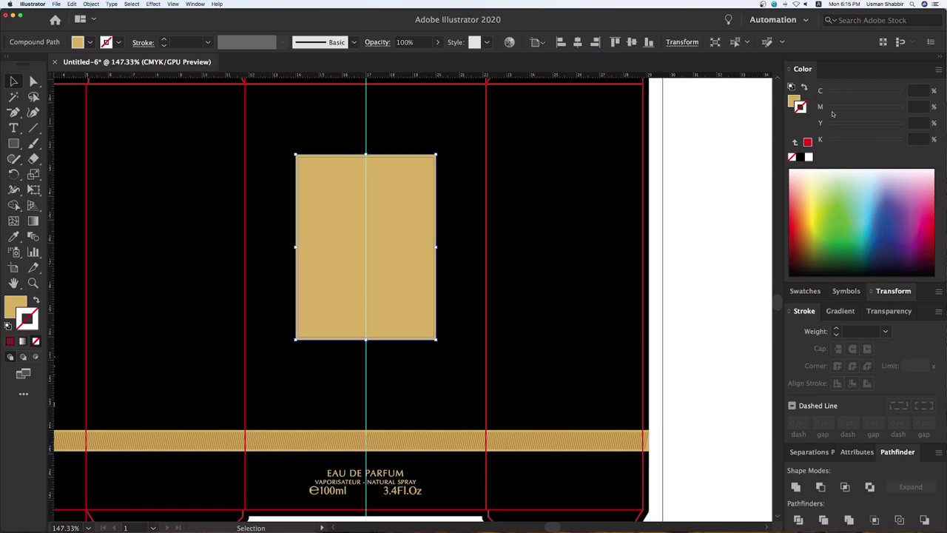
click(807, 141)
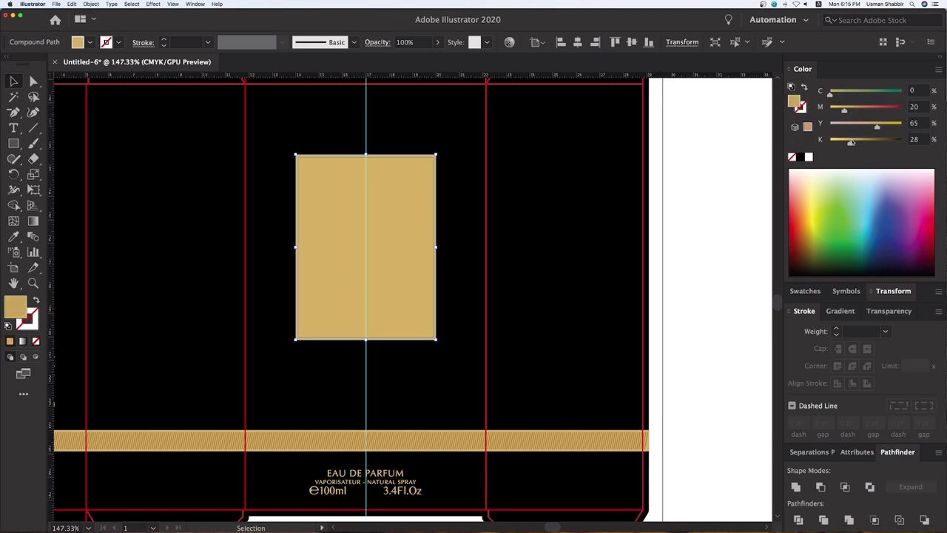
drag(851, 142, 828, 142)
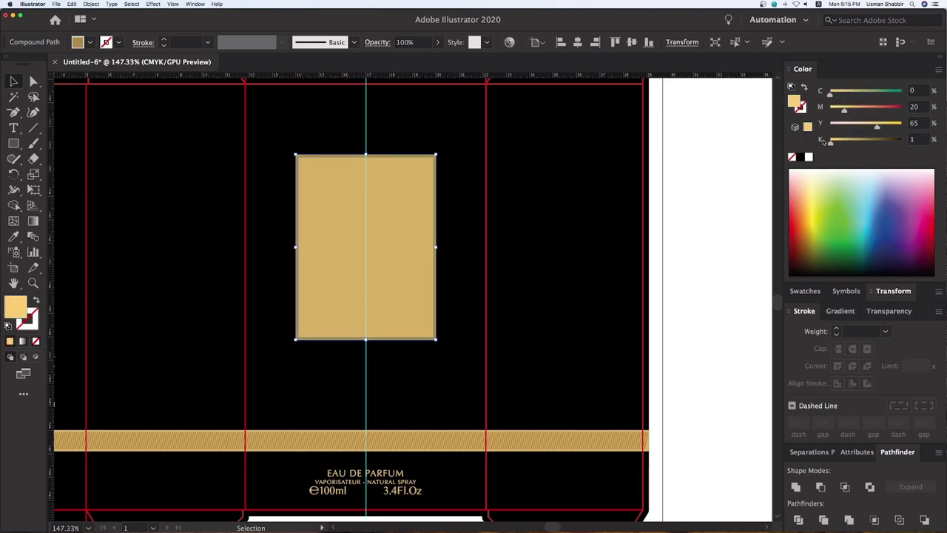
click(722, 152)
key(ctrl+1)
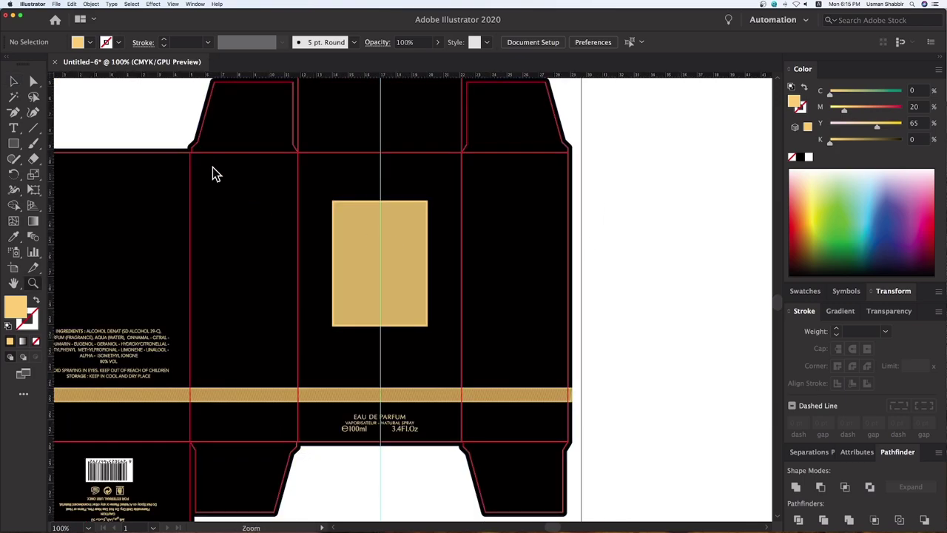
- Recolour the gold band with the label's gold using the Eyedropper
drag(598, 446, 604, 429)
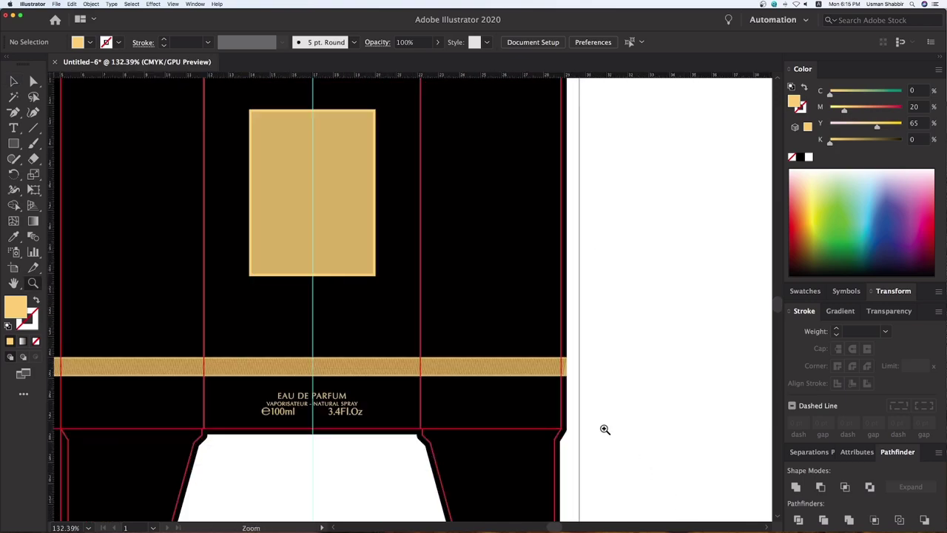
click(520, 366)
key(i)
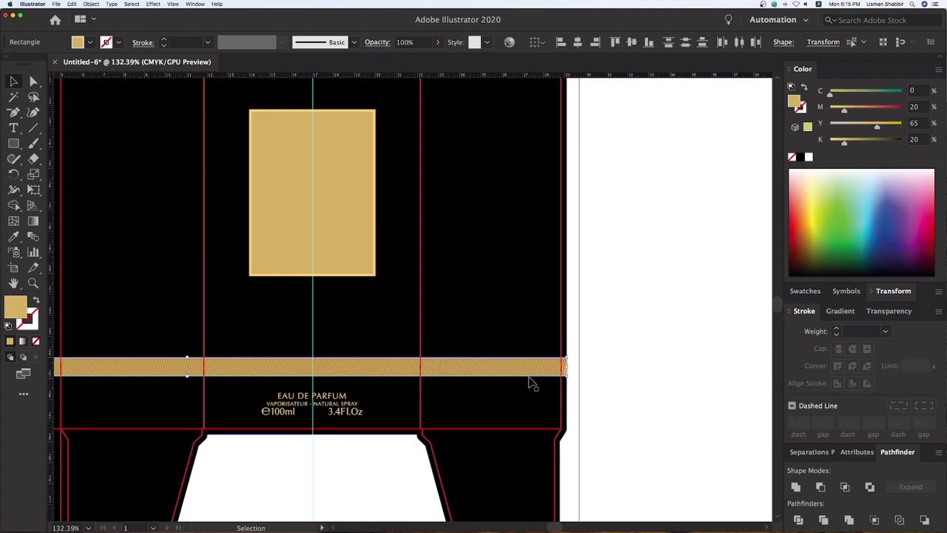
click(352, 110)
key(v)
click(655, 343)
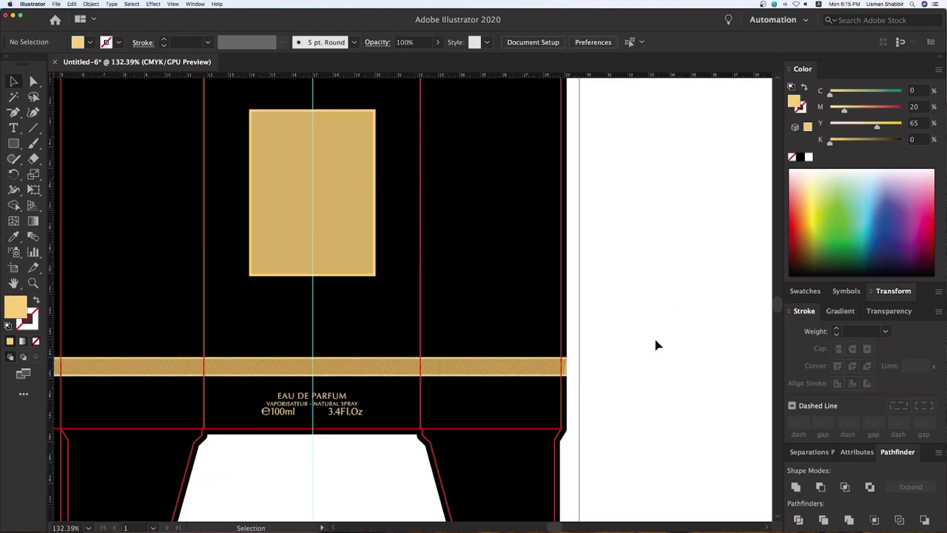
- Enlarge the EAU DE PARFUM text group about its centre
scroll(574, 341, left, 3)
scroll(574, 341, up, 1)
click(453, 427)
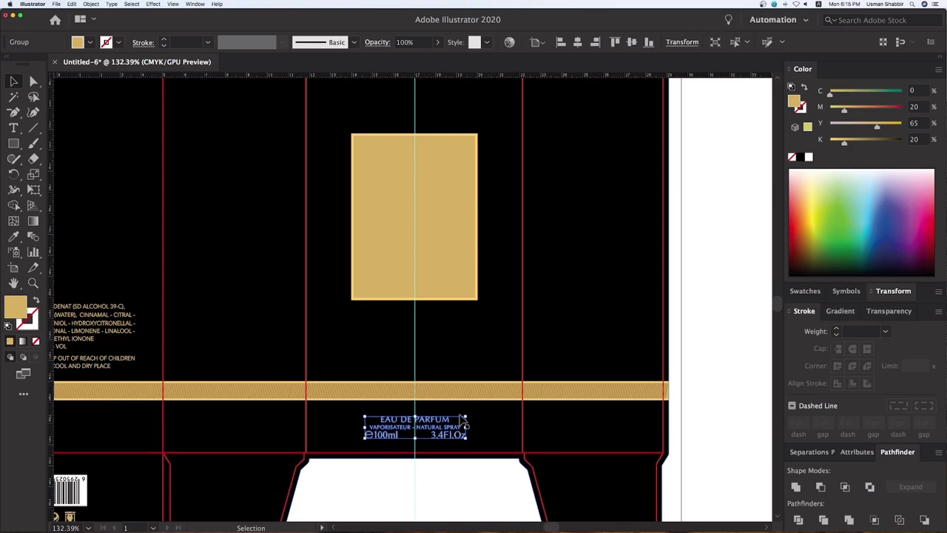
drag(462, 420, 468, 417)
click(465, 476)
- Zoom in on the front panel and Alt-drag a copy of the gold label slightly lower
drag(457, 470, 465, 471)
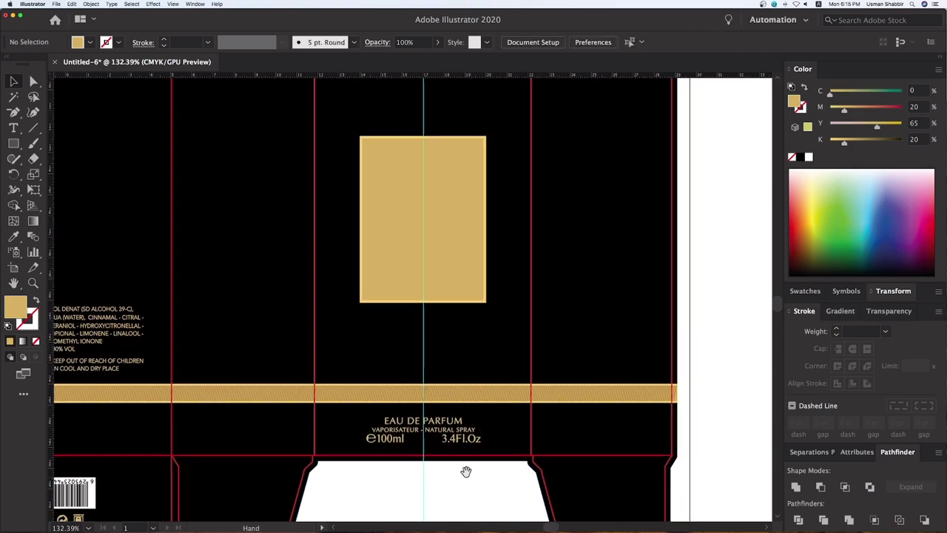
scroll(510, 407, up, 2)
scroll(503, 348, right, 2)
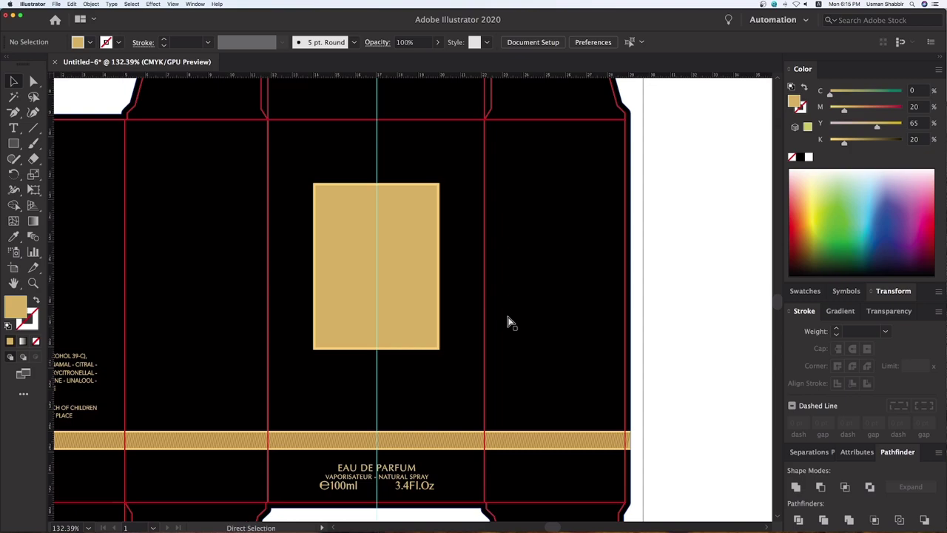
scroll(507, 322, down, 2)
drag(244, 137, 680, 503)
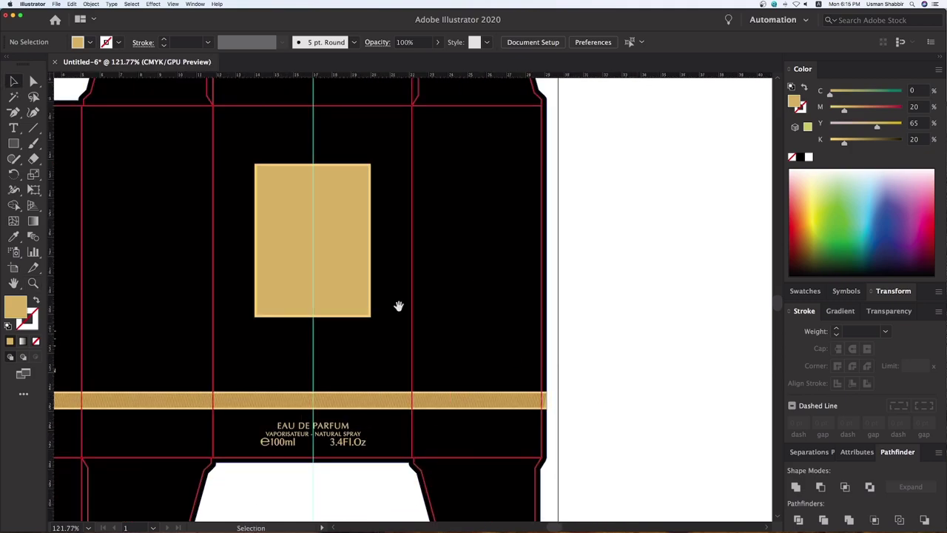
drag(398, 306, 409, 310)
drag(370, 203, 363, 244)
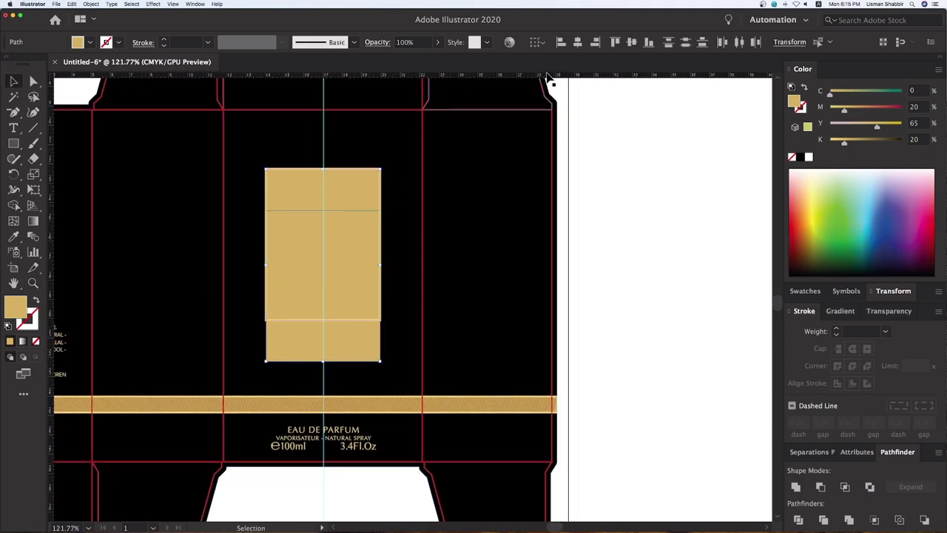
- Undo the duplicate and resize the label rectangle inward into a smaller inset rectangle
key(ctrl+z)
click(634, 271)
click(360, 244)
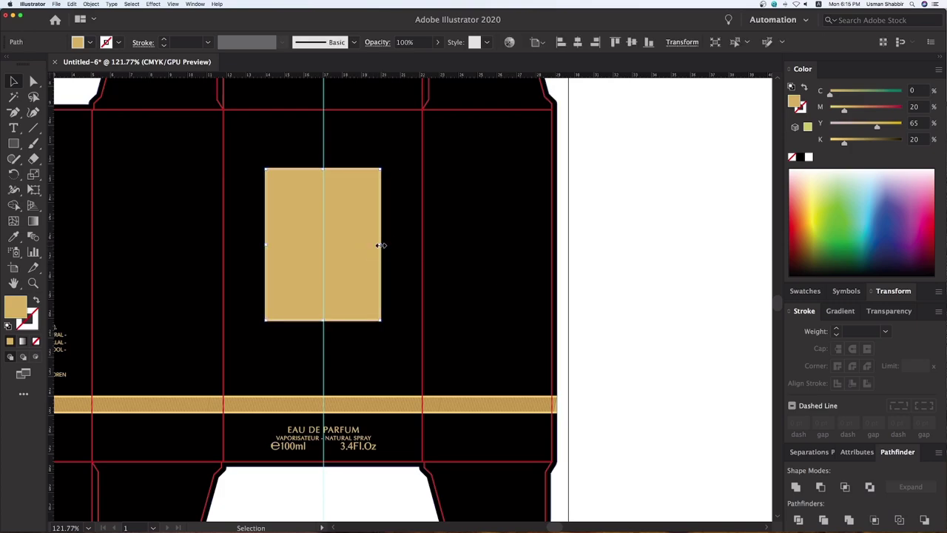
drag(381, 245, 376, 245)
drag(323, 169, 322, 175)
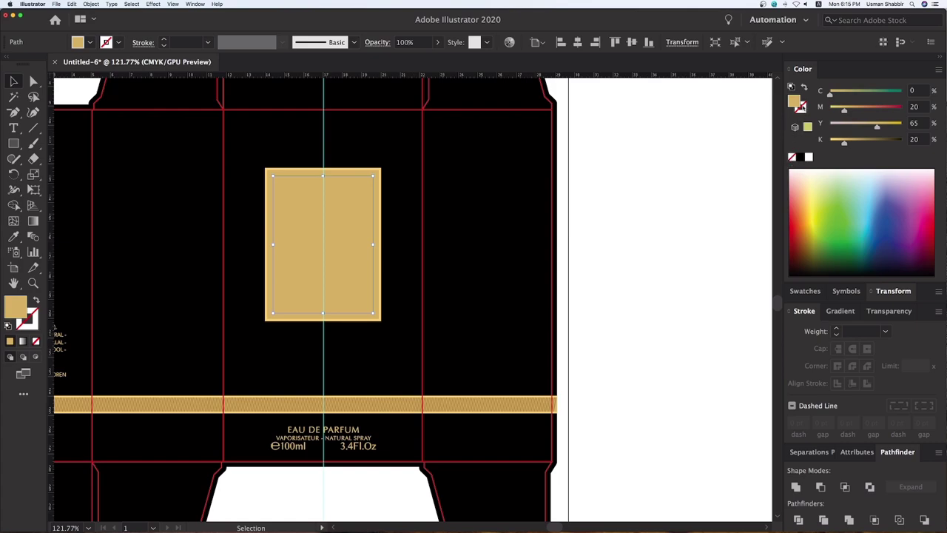
- Give the inner rectangle no fill and a black 1.5 pt stroke
click(800, 107)
click(801, 159)
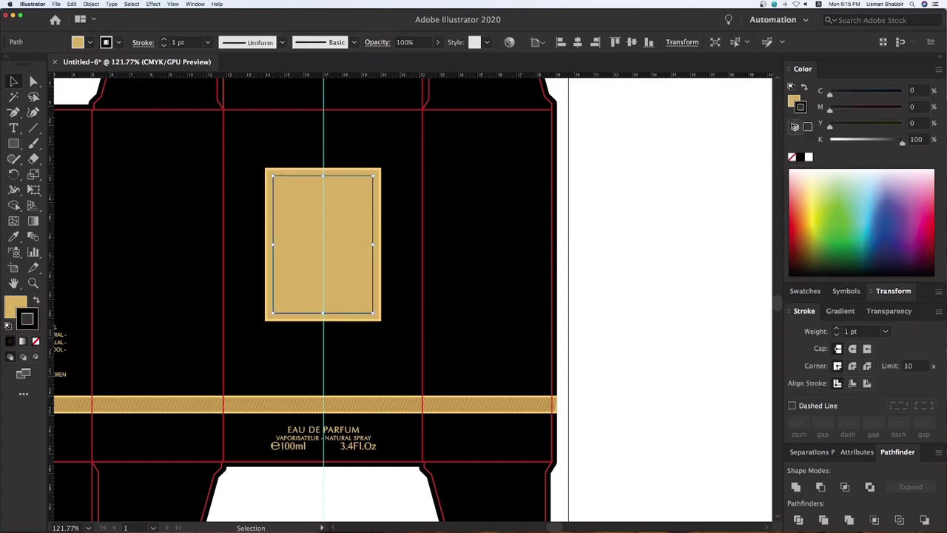
click(793, 156)
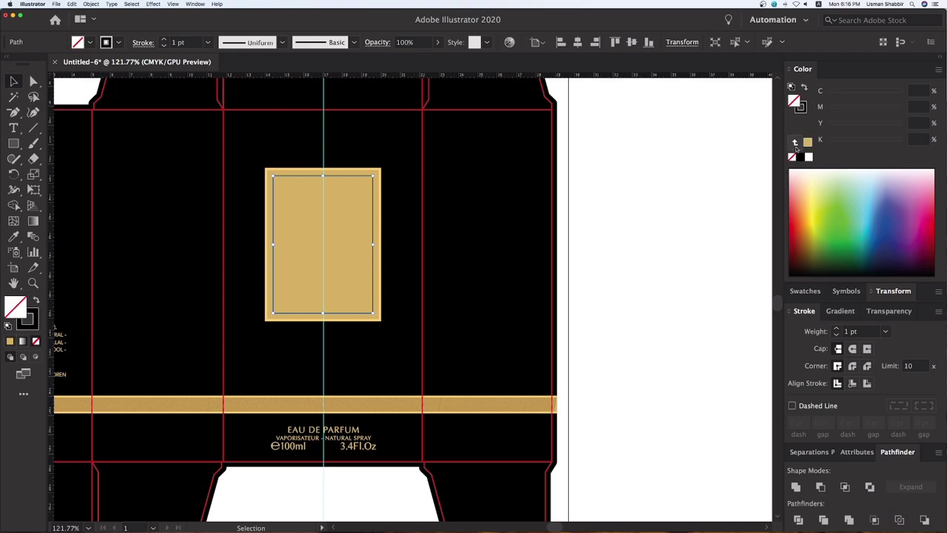
click(800, 109)
click(855, 331)
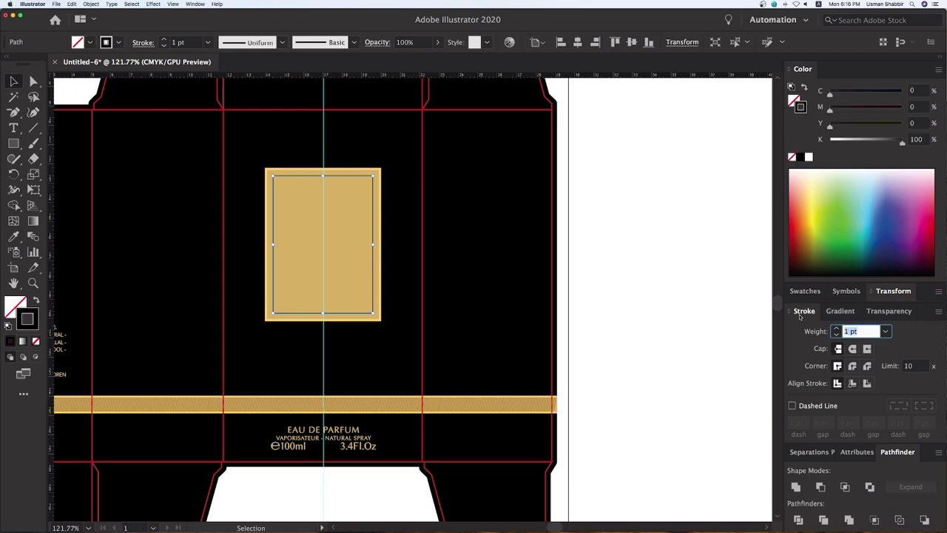
text(1.5)
key(Return)
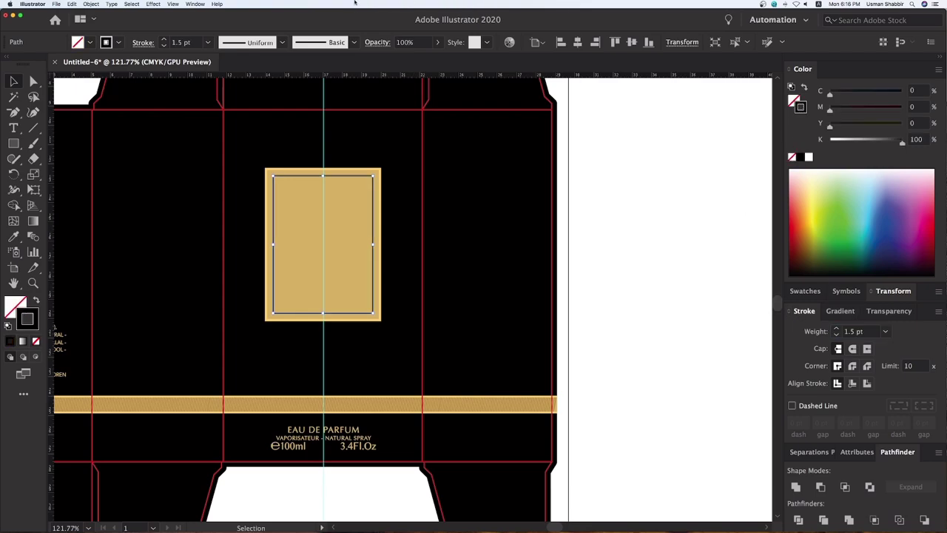
- Try a charcoal brush on the inner rectangle's stroke, then undo it
click(356, 43)
click(321, 135)
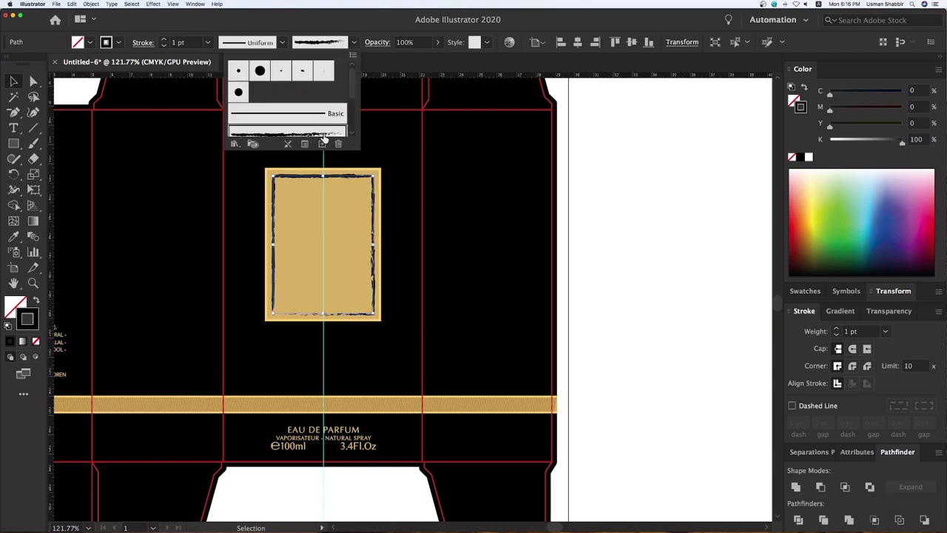
click(626, 293)
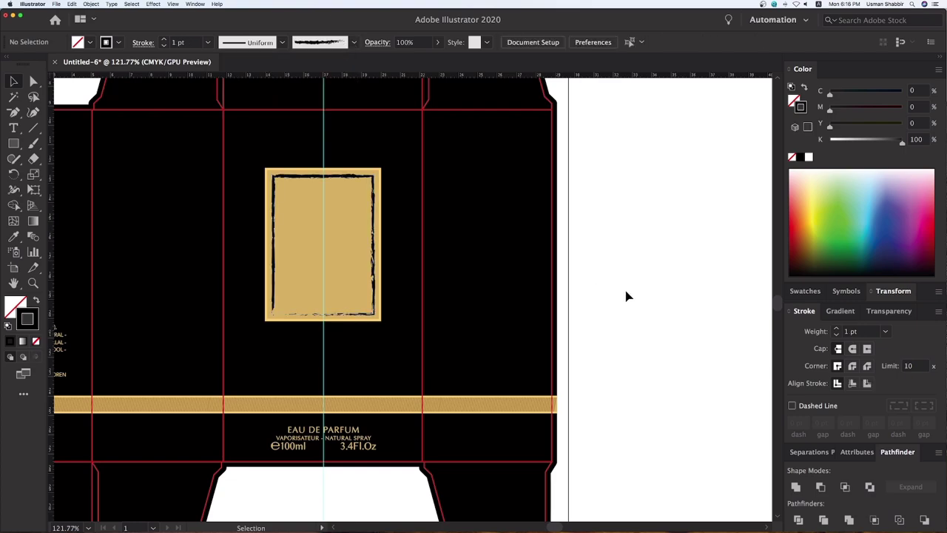
scroll(415, 226, right, 5)
key(ctrl+z)
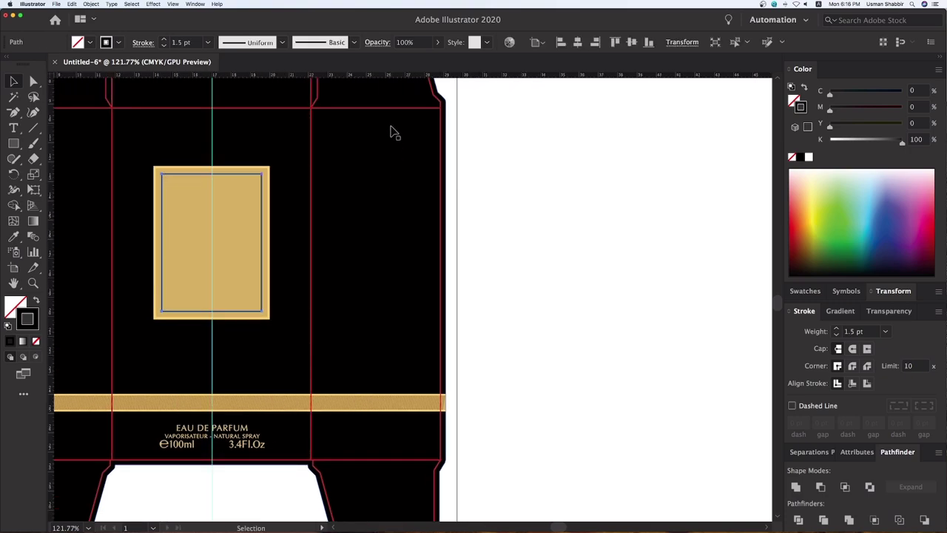
- Try a tapered width profile on the stroke, then undo it
click(356, 43)
scroll(322, 118, down, 2)
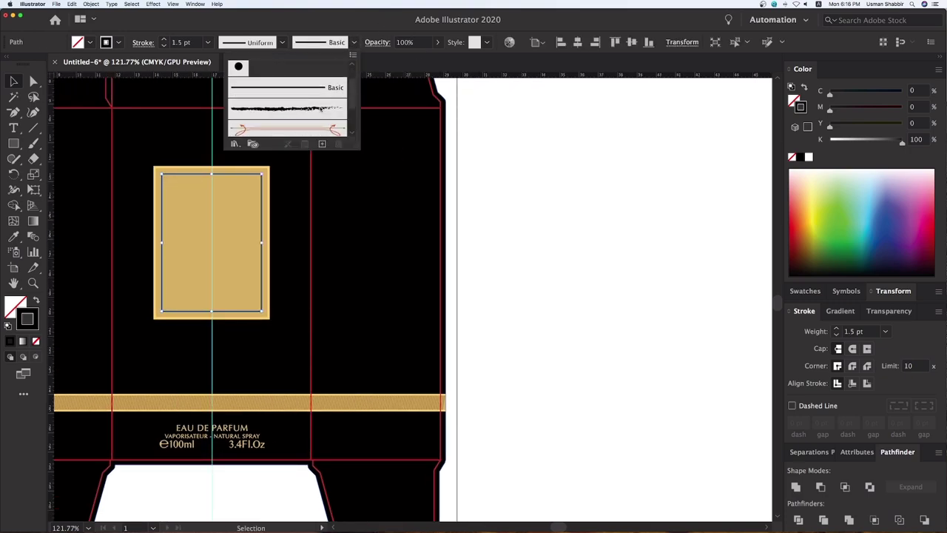
scroll(320, 117, down, 2)
click(283, 42)
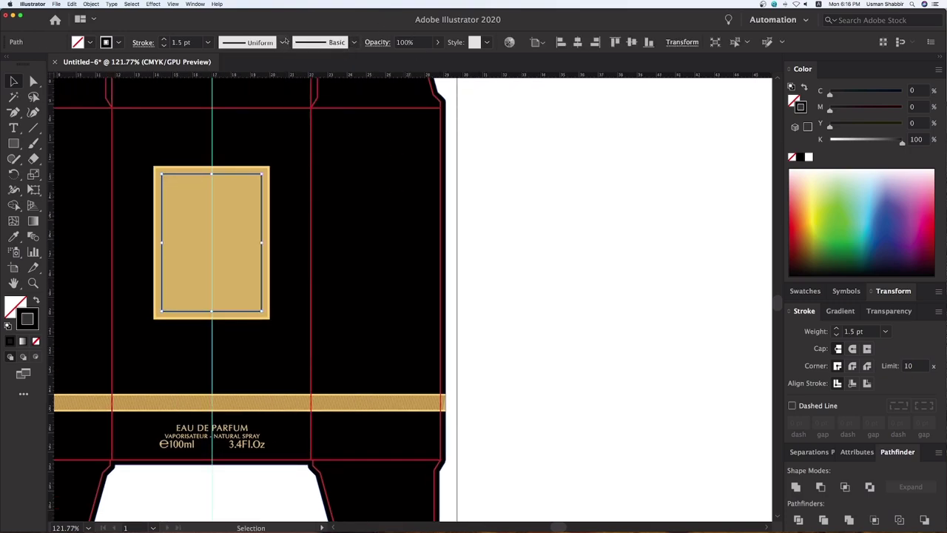
click(263, 144)
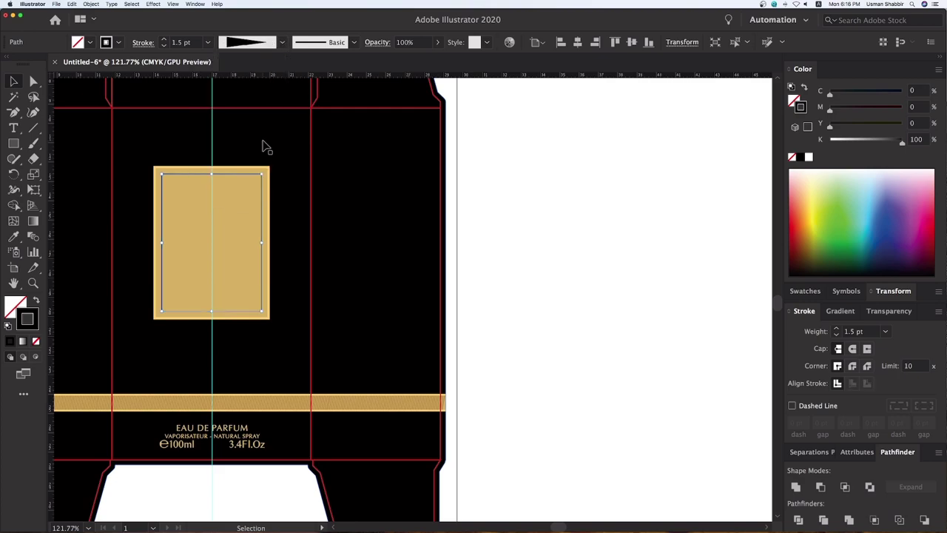
click(577, 296)
key(ctrl+z)
key(ctrl+z)
key(ctrl+z)
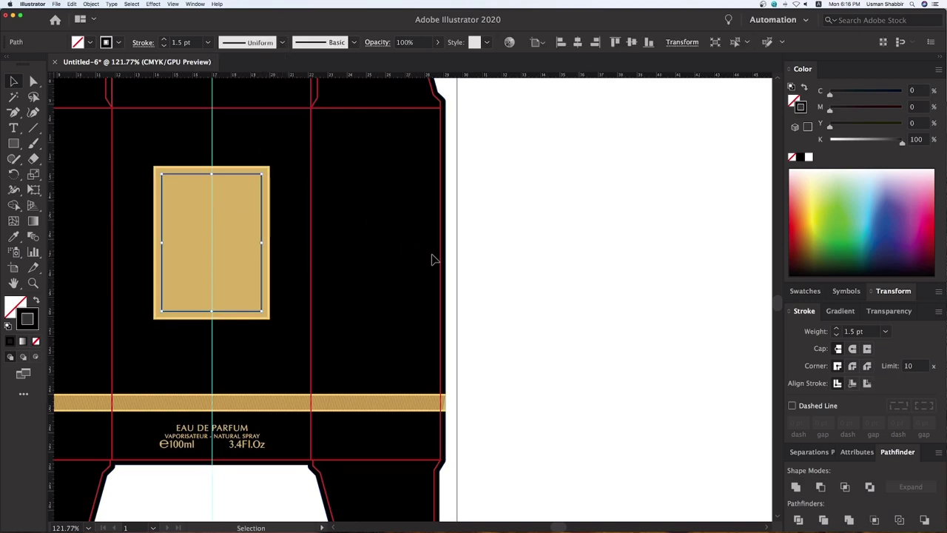
scroll(592, 296, left, 2)
click(802, 332)
text(2)
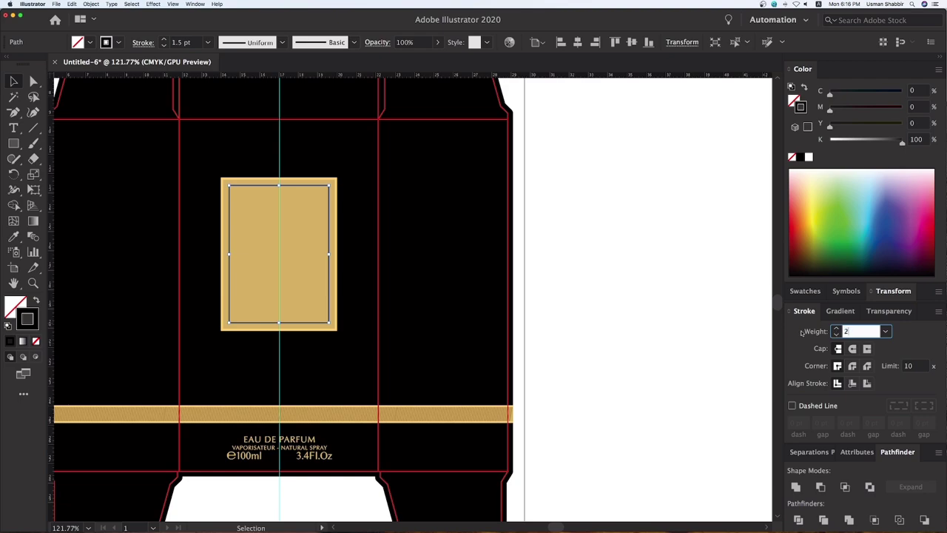
- Increase the inner frame's stroke weight through 2 and 5 pt to 10 pt
key(Return)
drag(180, 148, 469, 404)
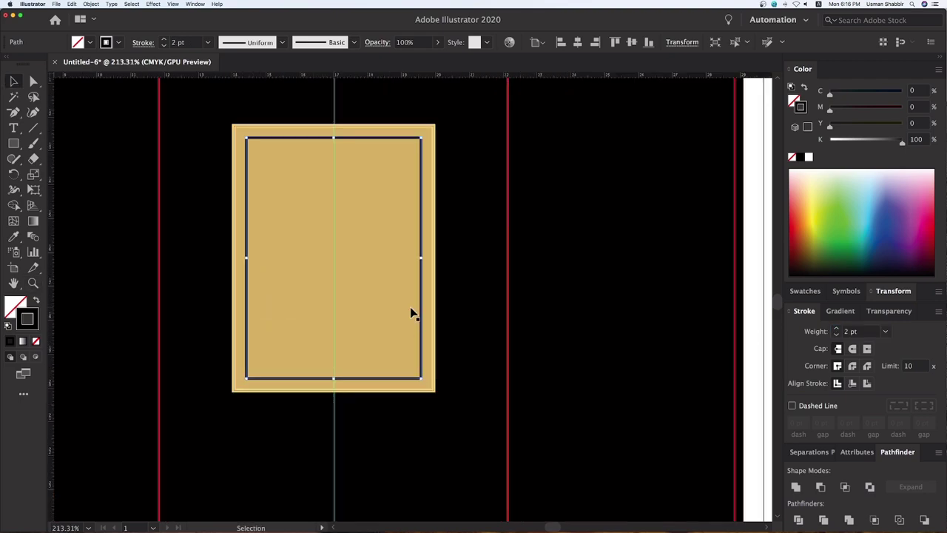
text(5)
key(Return)
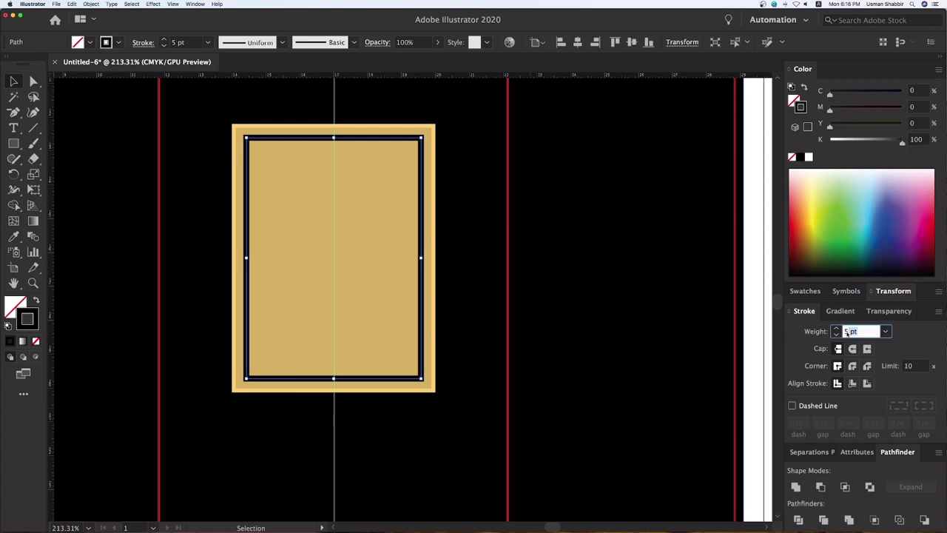
text(10)
key(Return)
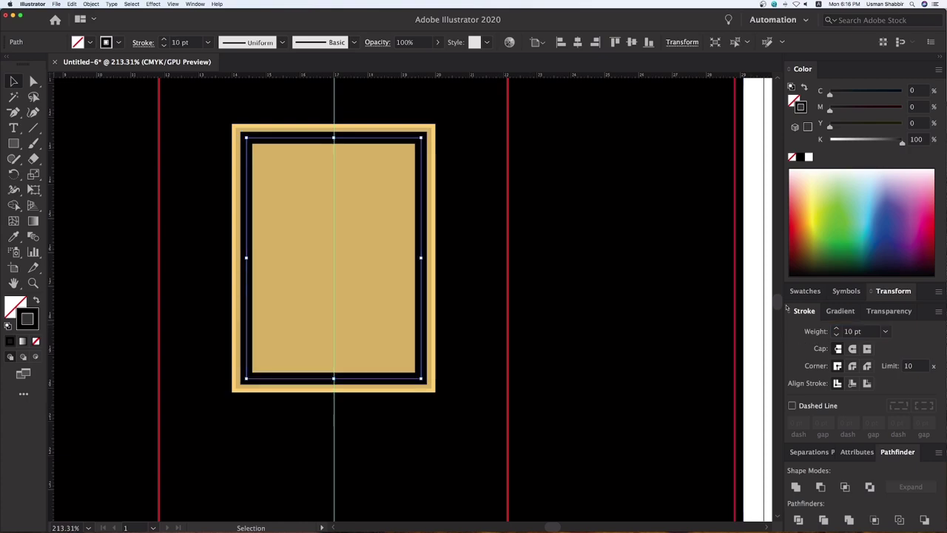
- Expand the 10 pt frame outline into a filled shape with Object > Expand
click(88, 4)
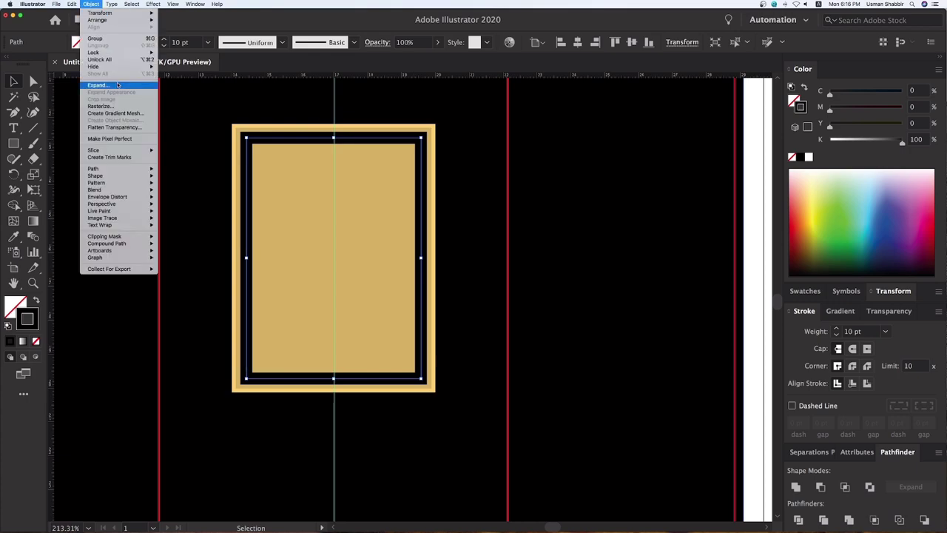
click(104, 85)
click(516, 363)
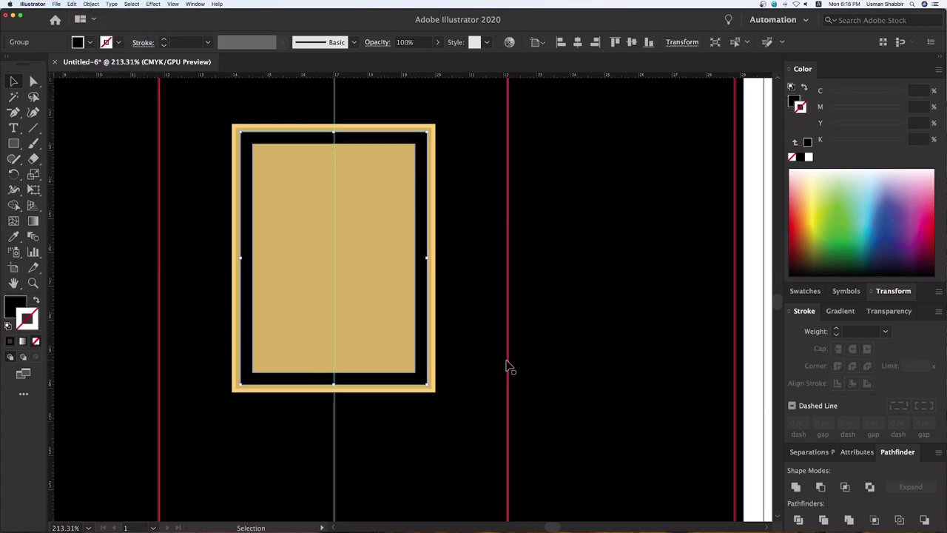
key(ctrl+1)
click(620, 364)
- Zoom in on the gold label to inspect the expanded black frame
key(z)
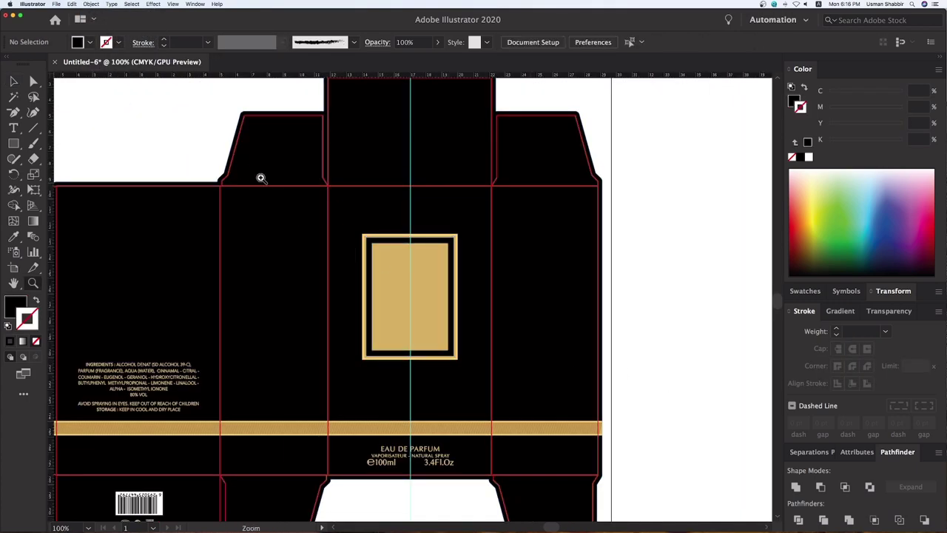
drag(587, 469, 608, 486)
key(v)
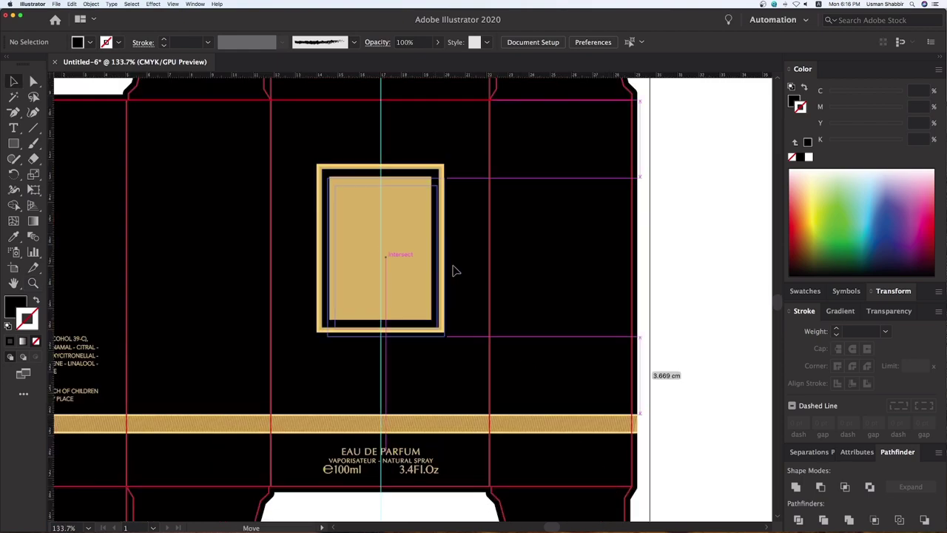
click(453, 270)
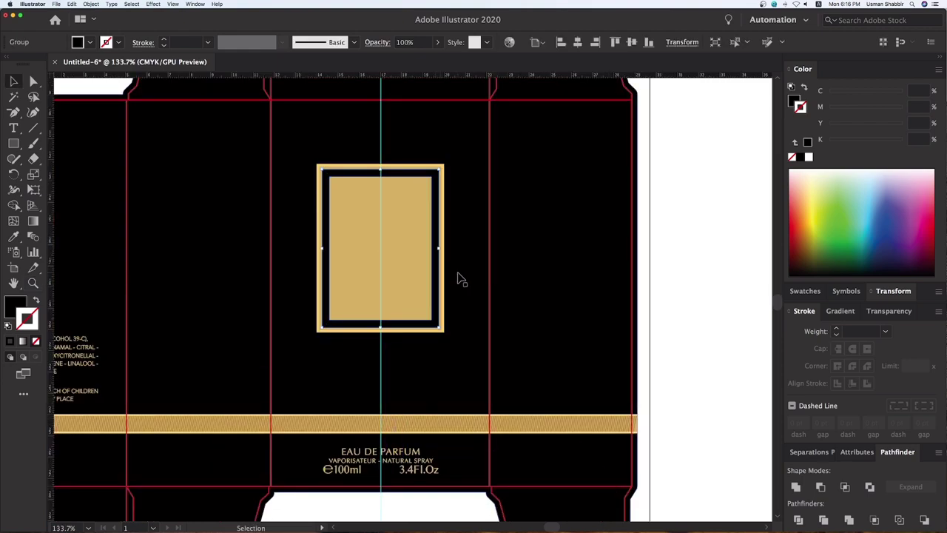
click(736, 313)
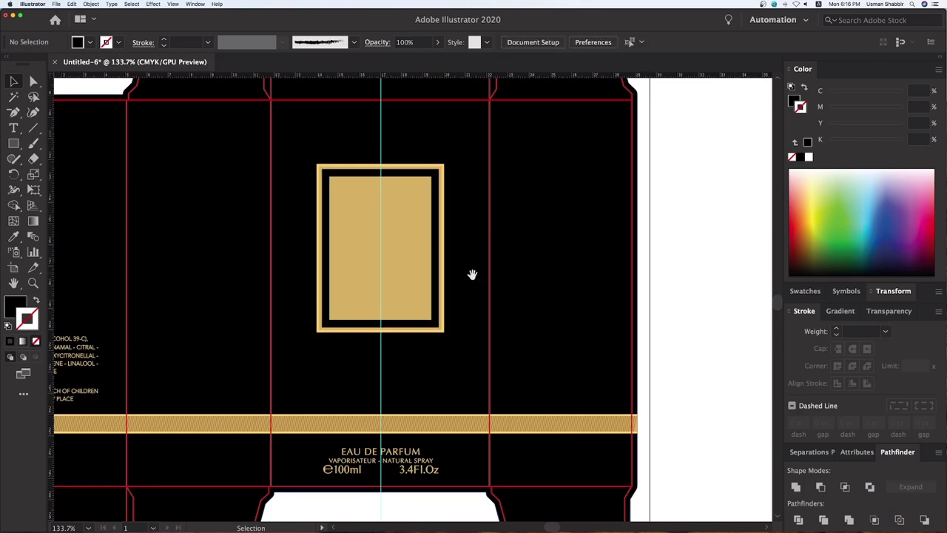
scroll(518, 289, left, 3)
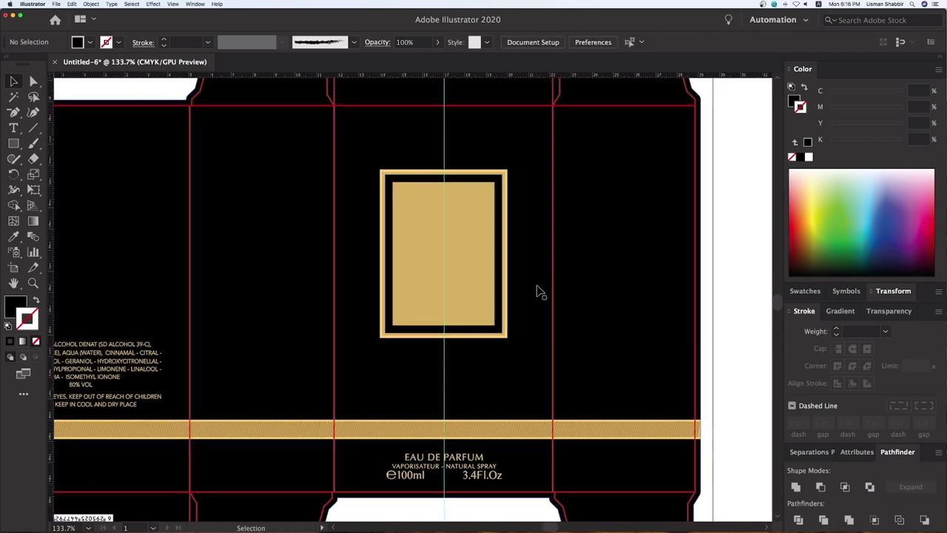
drag(316, 132, 550, 367)
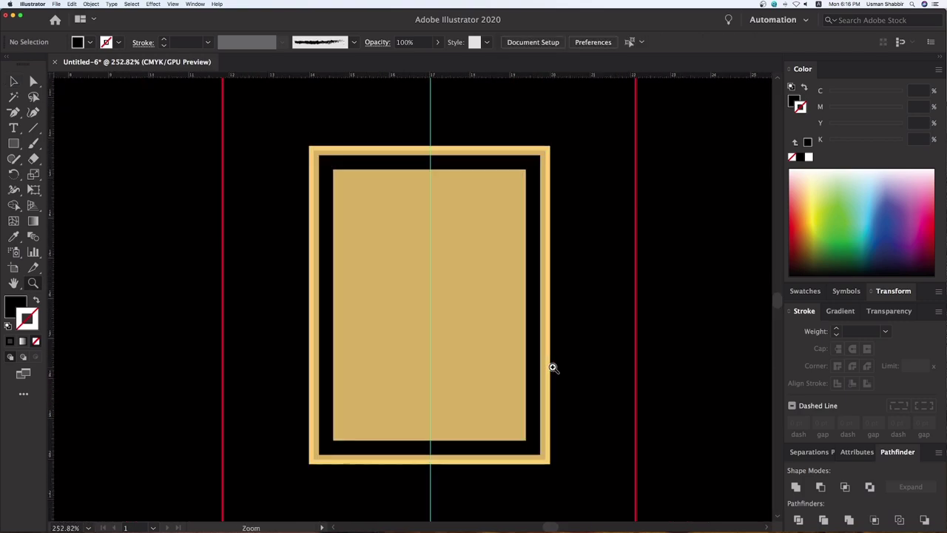
drag(479, 222, 527, 231)
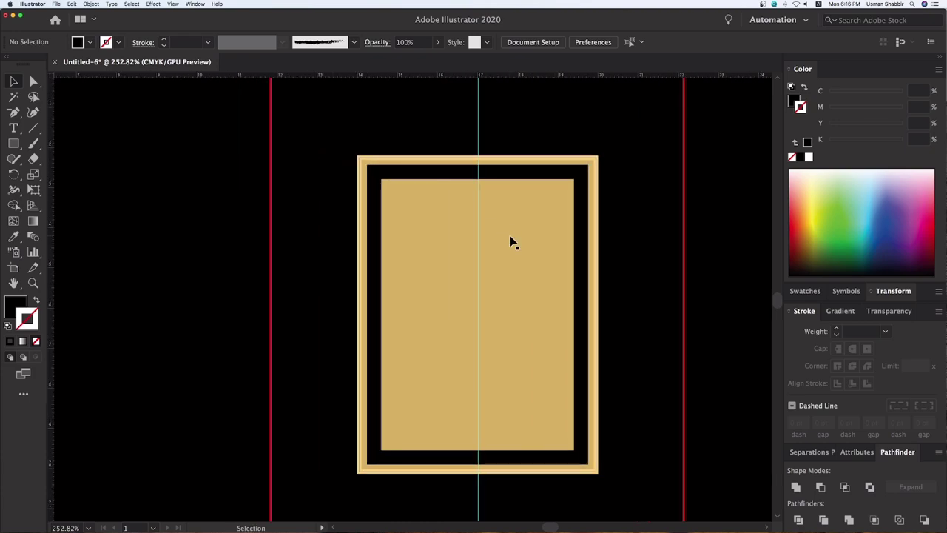
- Select the black frame and nudge it upward with Shift+Up
click(586, 223)
key(shift+Up)
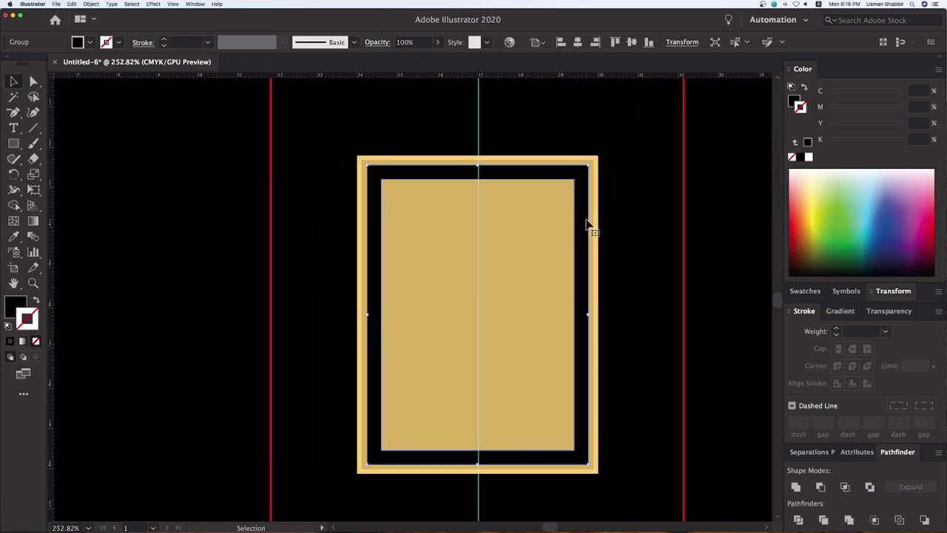
key(shift+Down)
key(shift+Up)
click(651, 246)
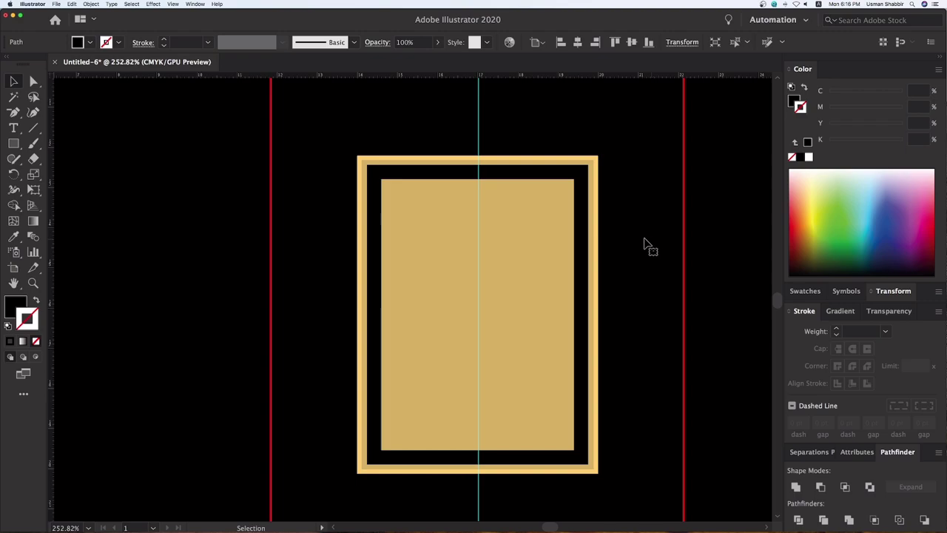
drag(13, 143, 82, 191)
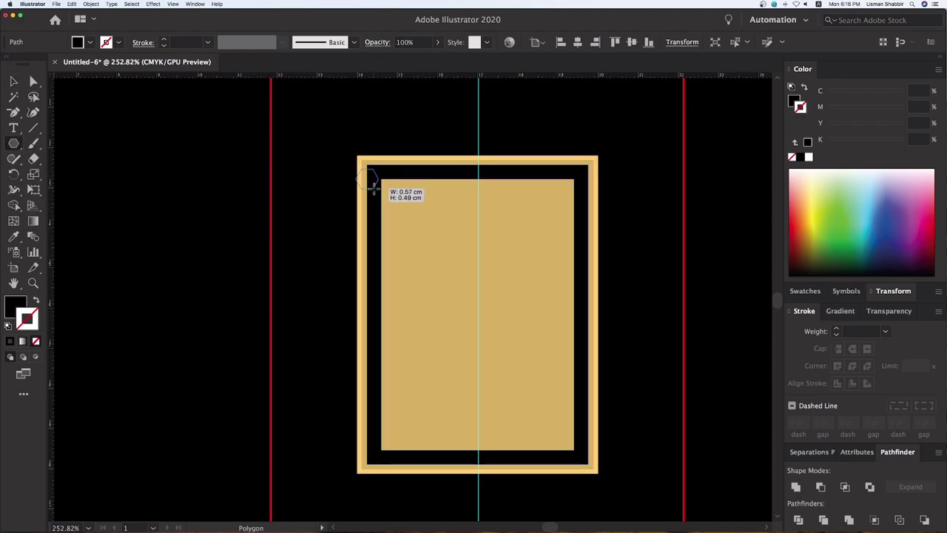
- Draw a small gold hexagon sized to fit the frame's top-left black border
drag(367, 179, 373, 188)
drag(368, 146, 463, 254)
drag(374, 262, 390, 245)
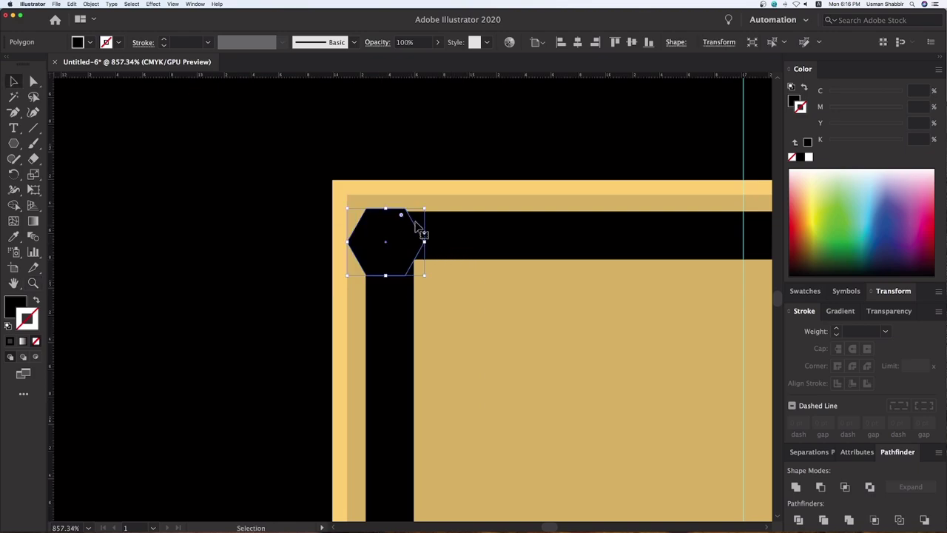
mouse_move(416, 206)
mouse_down()
mouse_move(435, 225)
mouse_move(408, 222)
mouse_move(394, 277)
mouse_up()
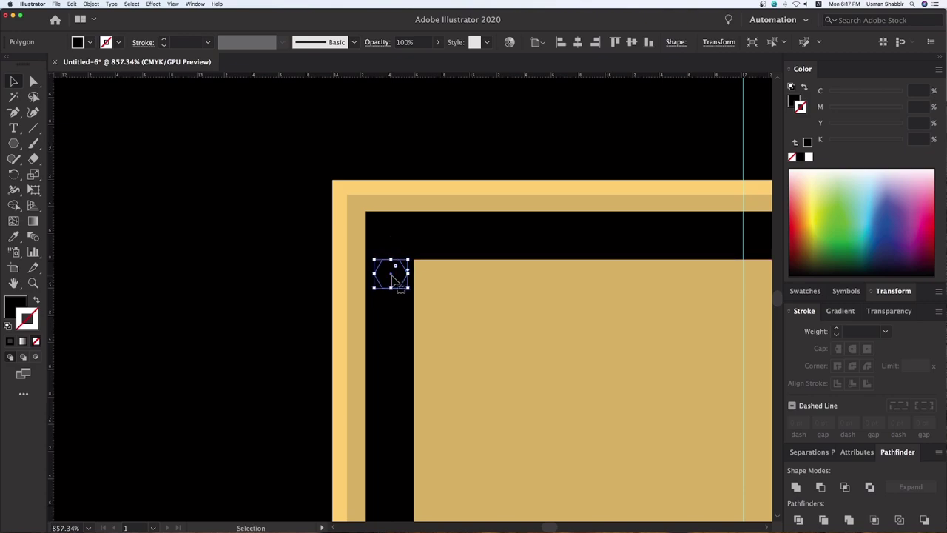
key(i)
click(453, 299)
key(v)
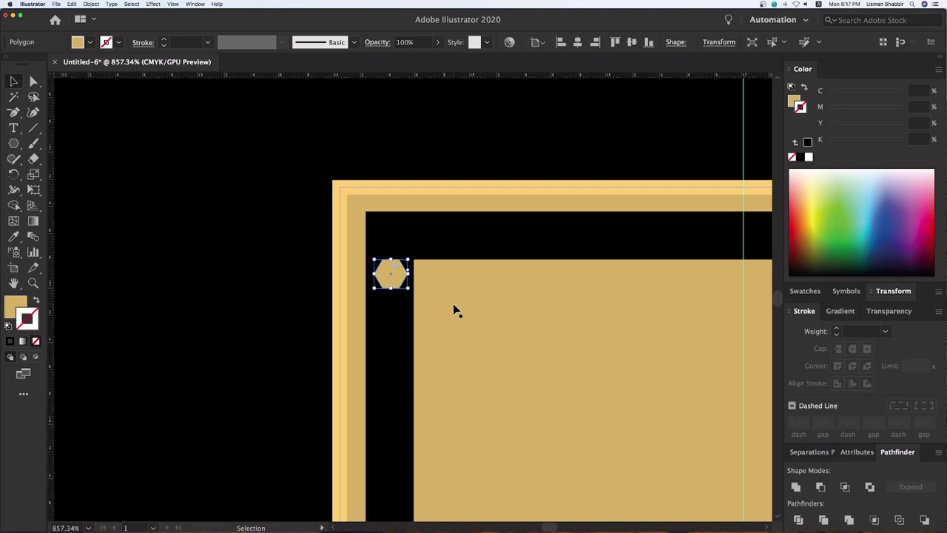
- Zoom to the label's top-left corner and nudge the hexagon into position
key(super+minus)
key(super+minus)
key(super+minus)
key(super+minus)
key(super+minus)
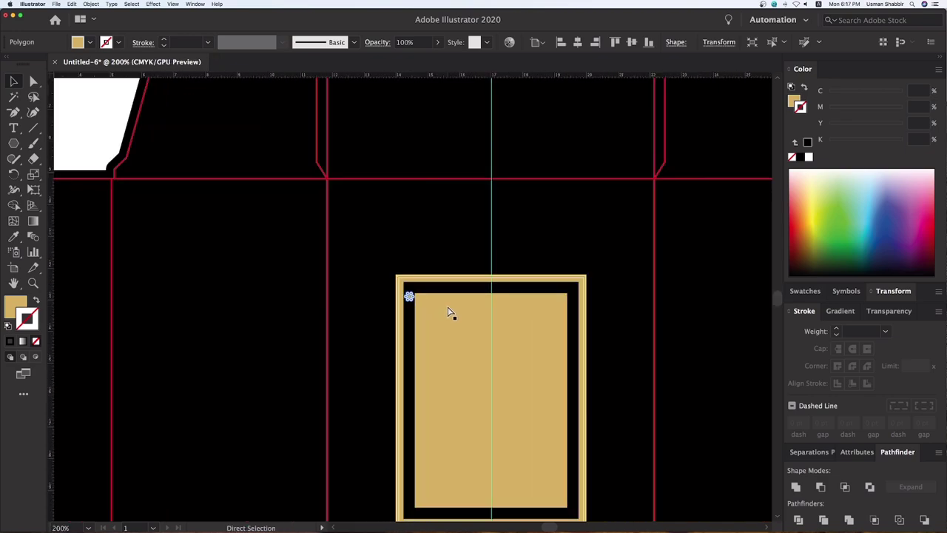
key(z)
drag(347, 252, 479, 367)
key(v)
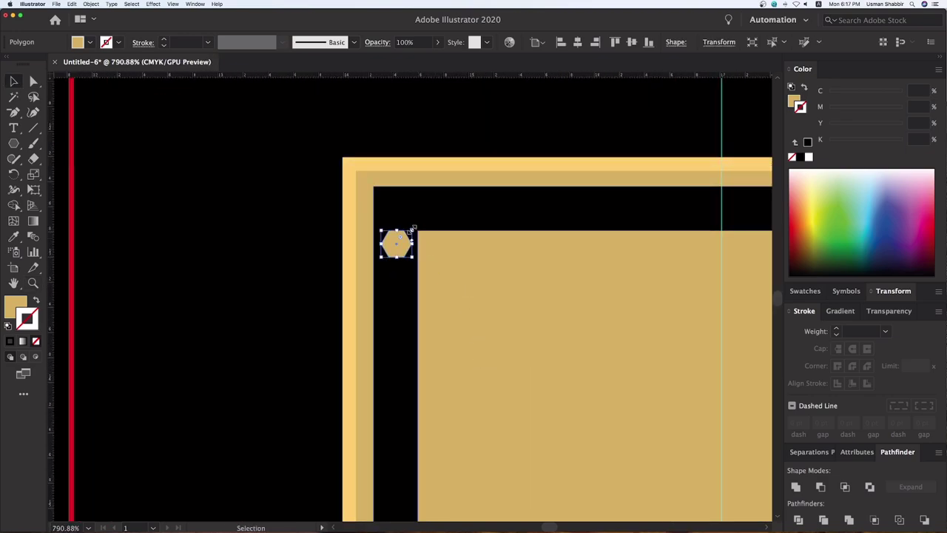
drag(403, 237, 405, 278)
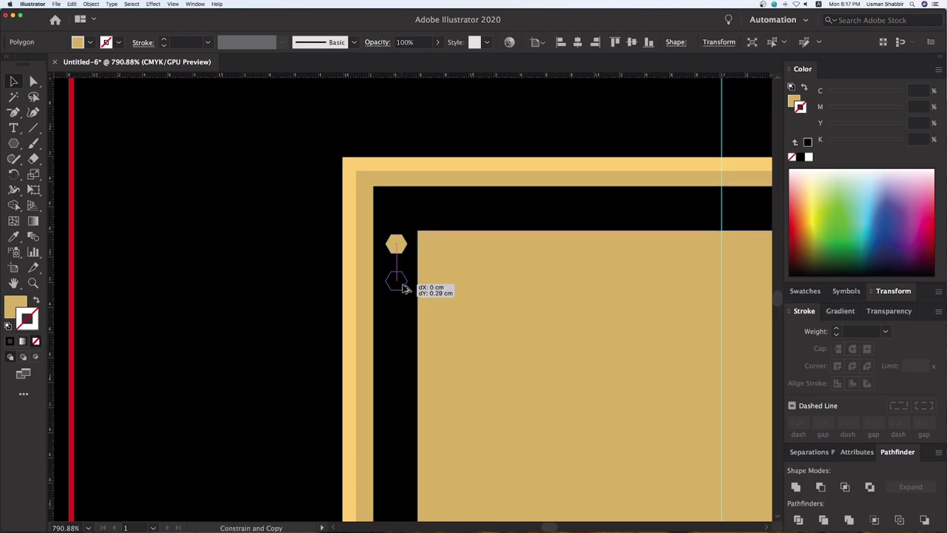
- Copy the hexagon straight down and repeat with Ctrl+D to build a vertical column
key(super+z)
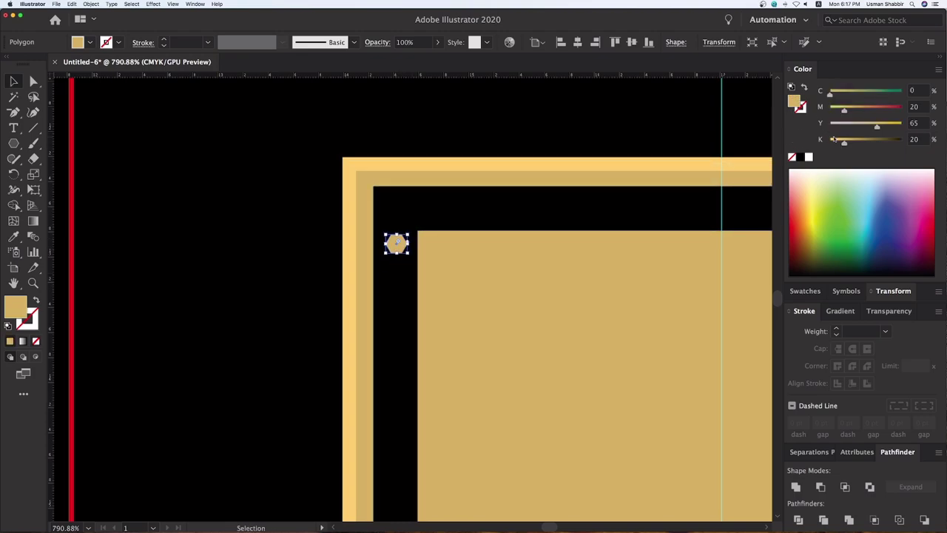
drag(850, 142, 852, 142)
drag(400, 244, 405, 285)
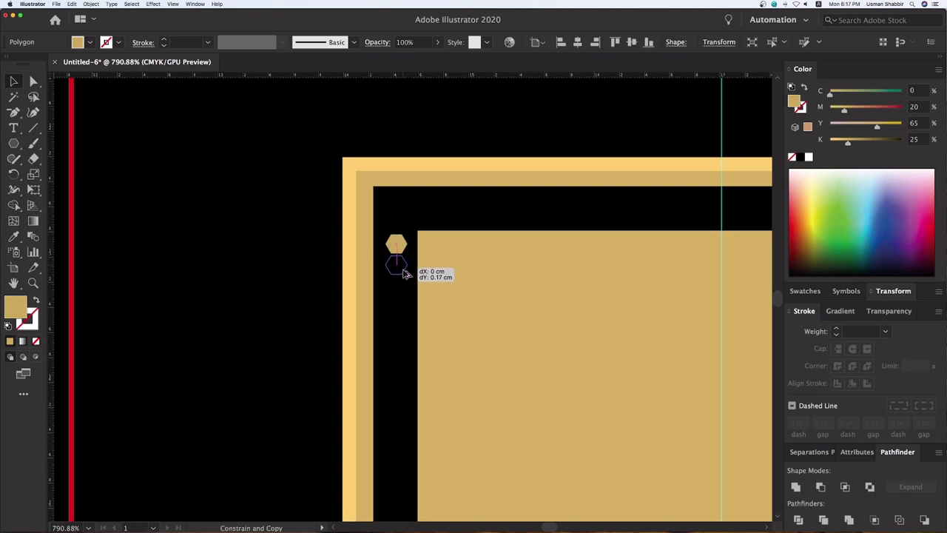
key(super+d)
key(super+d)
key(super+d)
key(super+minus)
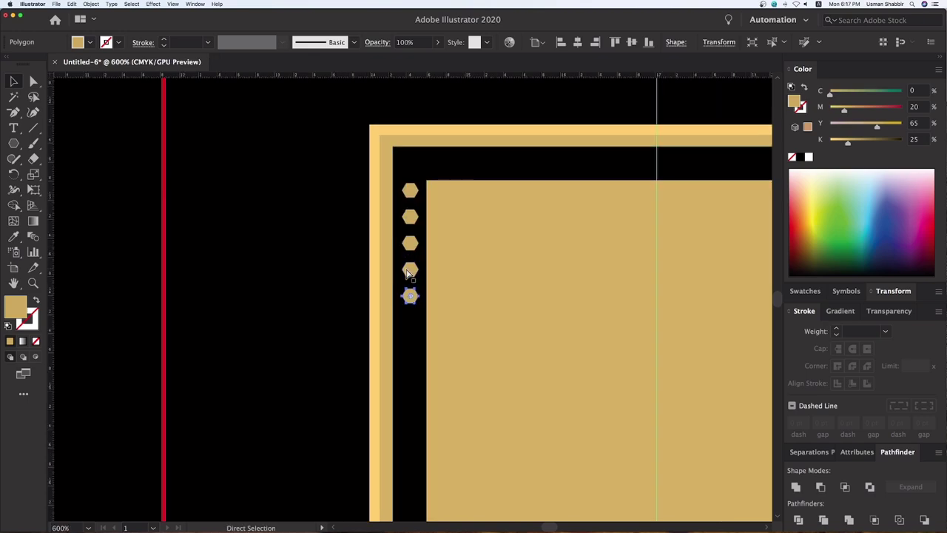
key(super+minus)
key(super+d)
key(super+d)
key(super+minus)
key(super+d)
key(super+minus)
key(super+d)
key(super+d)
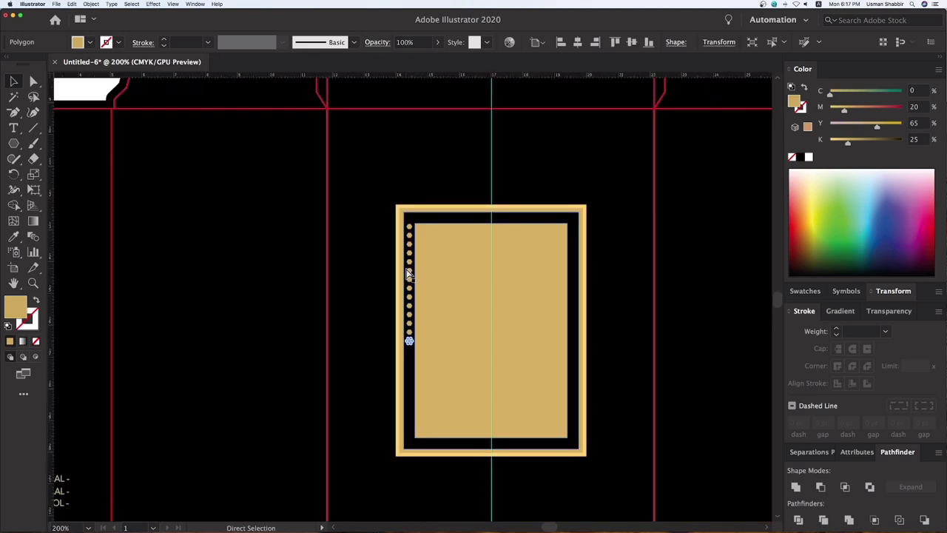
key(super+d)
key(super+d)
key(super+d)
key(super+d)
key(super+d)
key(super+d)
key(super+d)
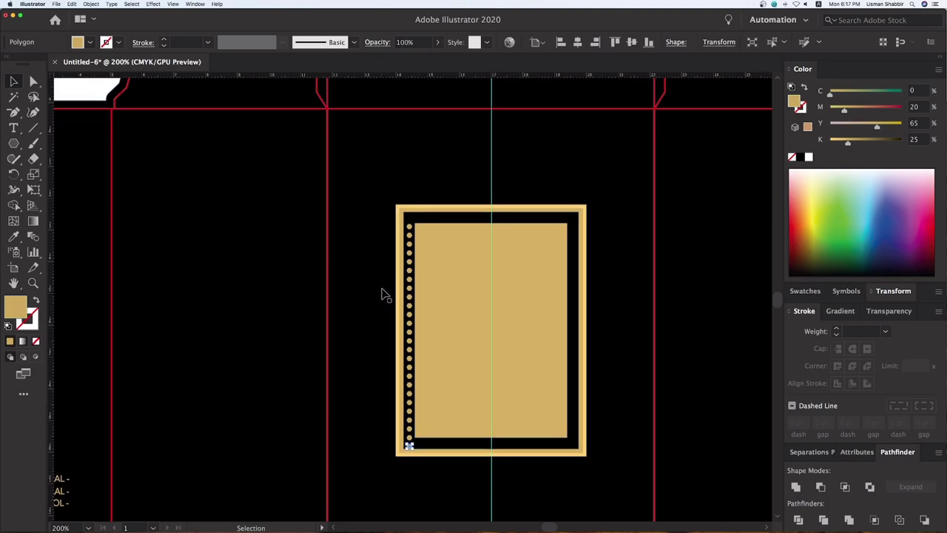
- Select all the hexagons, group them, and nudge the column slightly upward
key(z)
click(734, 44)
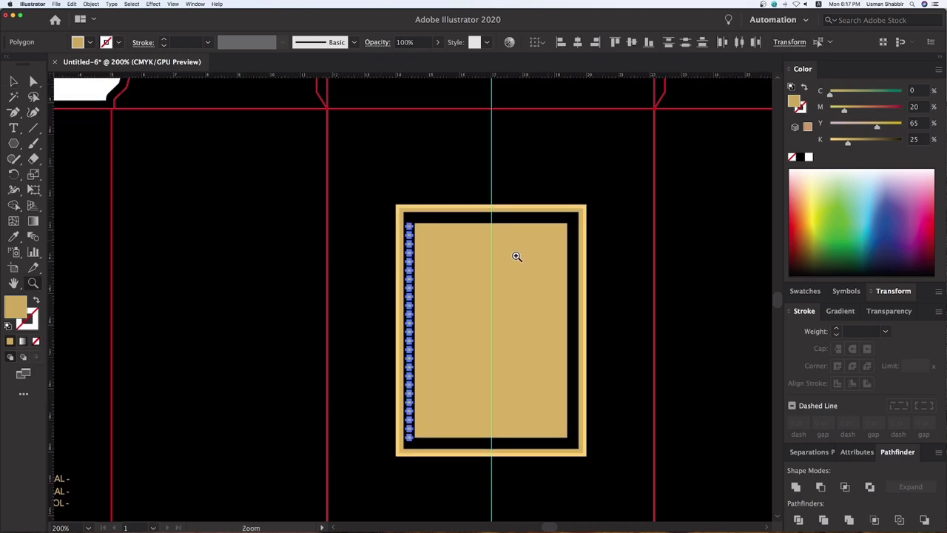
key(super+g)
drag(344, 208, 624, 507)
key(v)
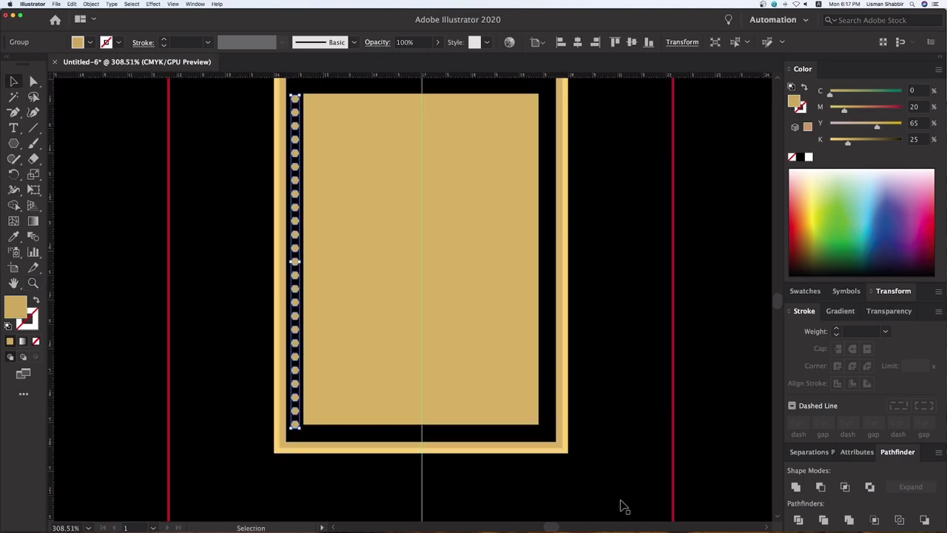
key(Up)
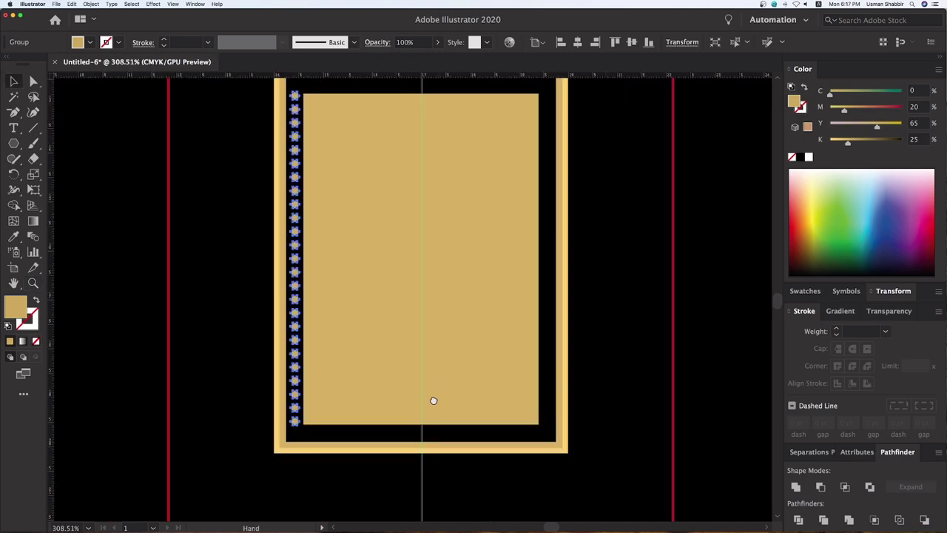
scroll(393, 289, up, 5)
- Rotate a copy of the hexagon column into a row along the label's top border
mouse_move(288, 187)
mouse_down()
mouse_move(470, 158)
mouse_move(560, 304)
mouse_up()
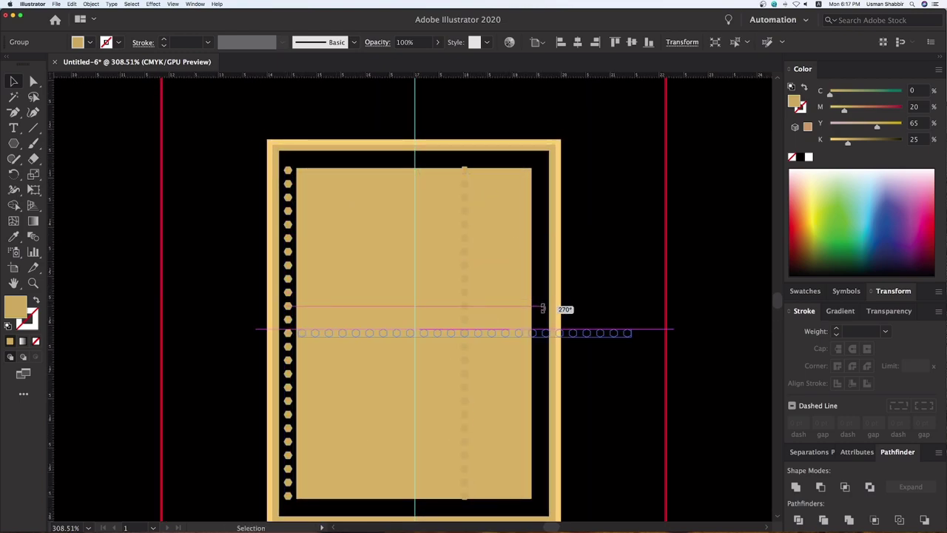
drag(344, 335, 342, 162)
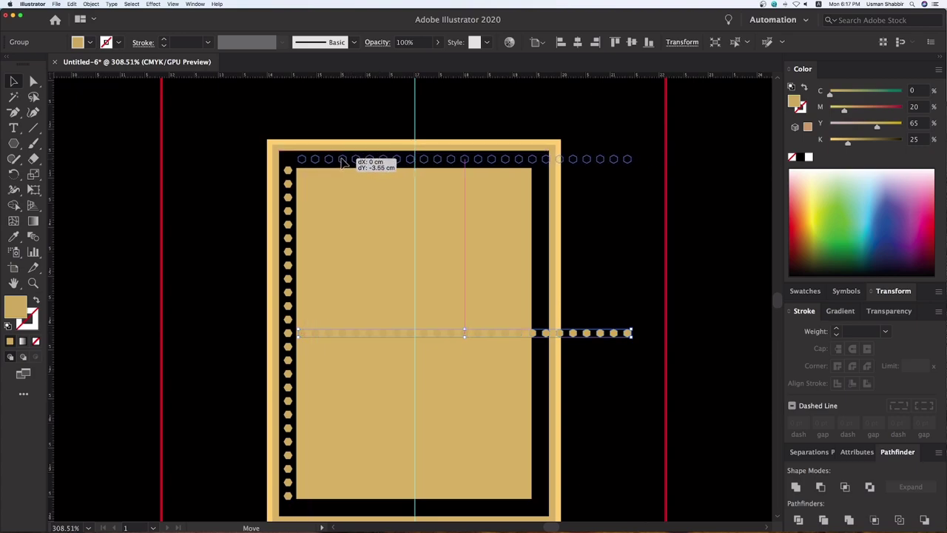
drag(343, 163, 343, 163)
key(Left)
key(Left)
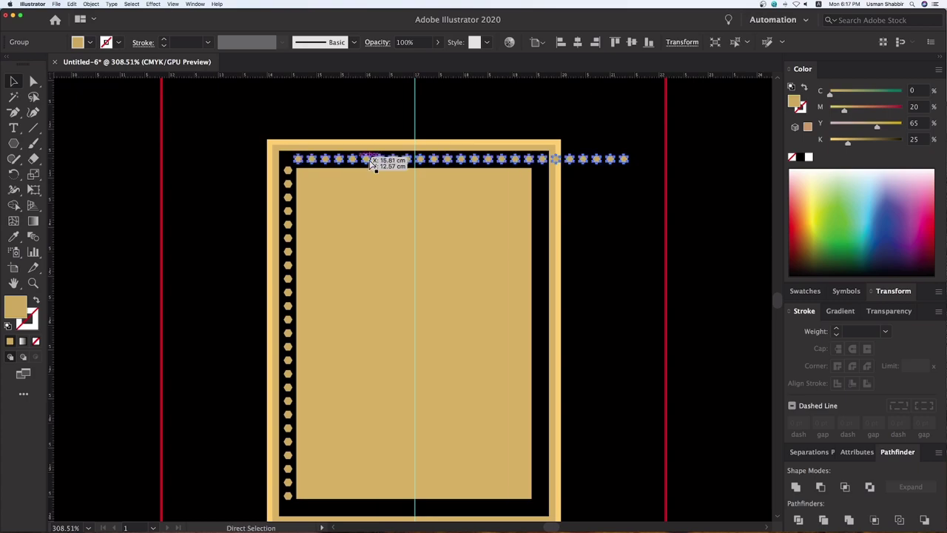
- Remove the surplus hexagons overshooting the label's right edge
double_click(517, 297)
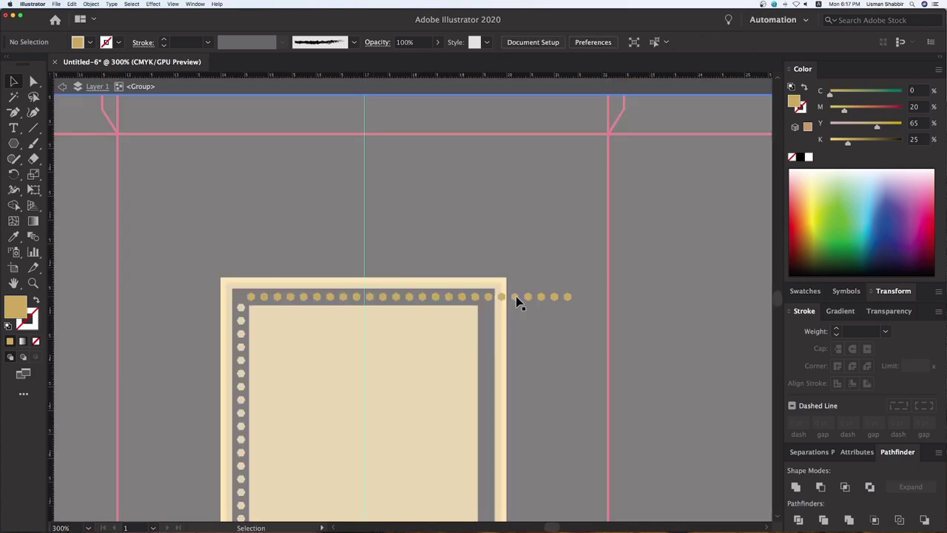
click(554, 297)
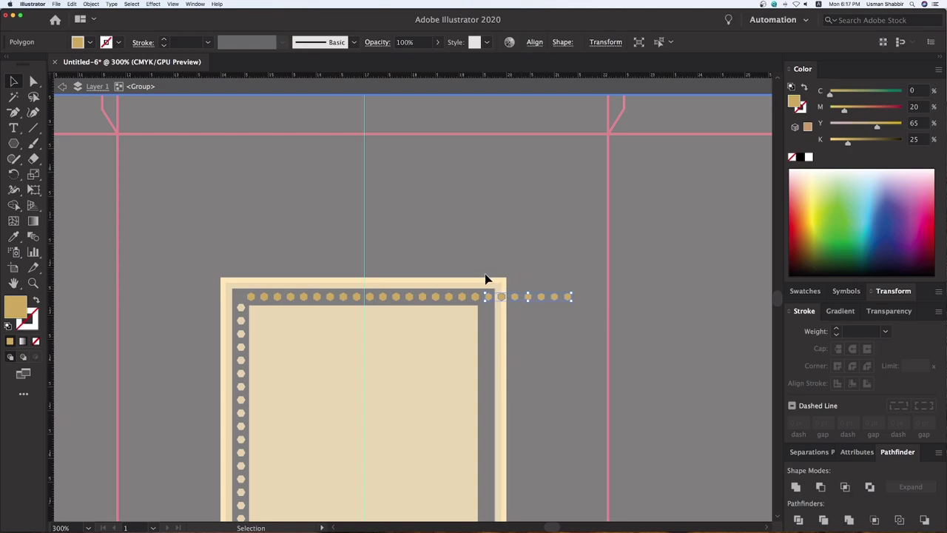
key(ctrl+z)
key(ctrl+z)
key(ctrl+z)
key(ctrl+z)
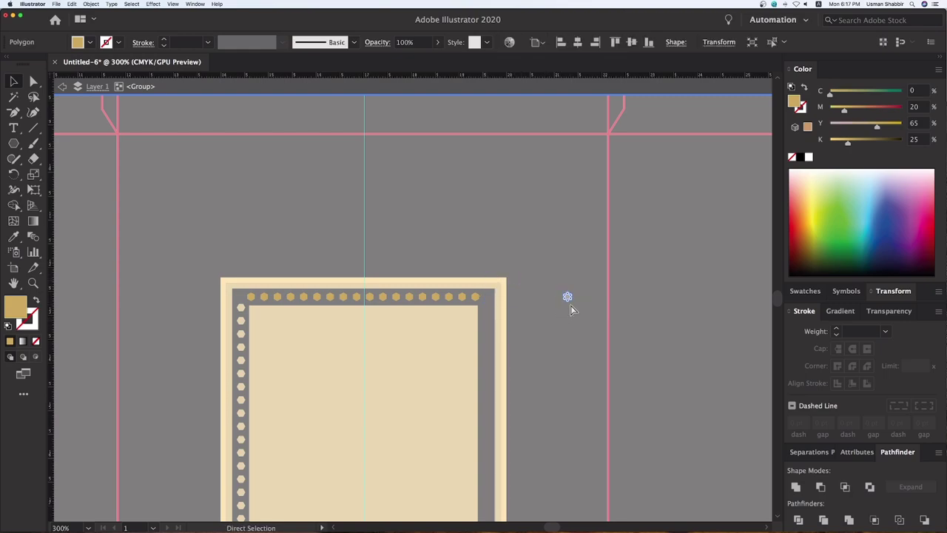
click(571, 305)
- Paste a hexagon into the label's top-left corner and rotate it about 30 degrees
key(Escape)
key(z)
drag(118, 251, 261, 323)
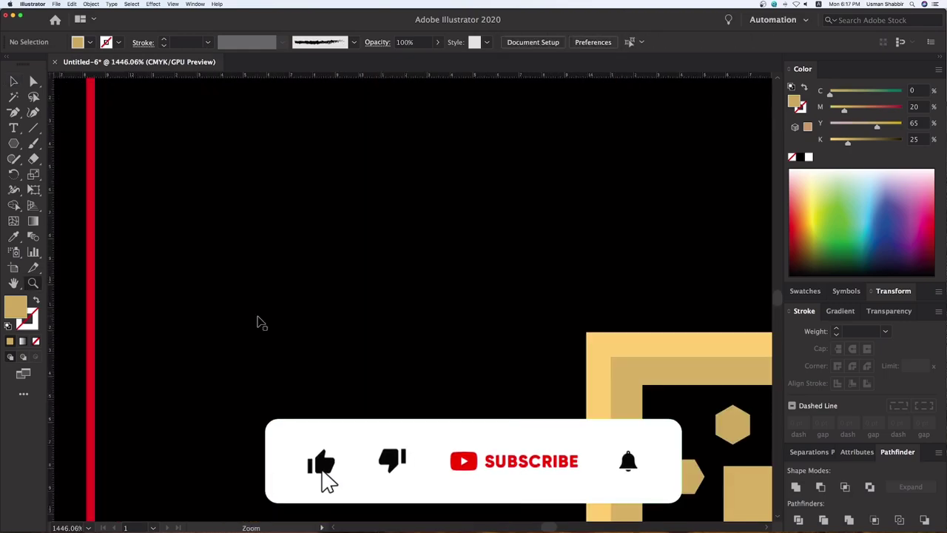
key(ctrl+v)
drag(526, 402, 311, 332)
key(v)
drag(211, 245, 408, 391)
mouse_move(395, 348)
mouse_down()
mouse_move(374, 368)
mouse_move(468, 369)
mouse_up()
click(482, 338)
- Copy the corner hexagon to cap the right end of the top dot row
key(p)
scroll(481, 341, down, 5)
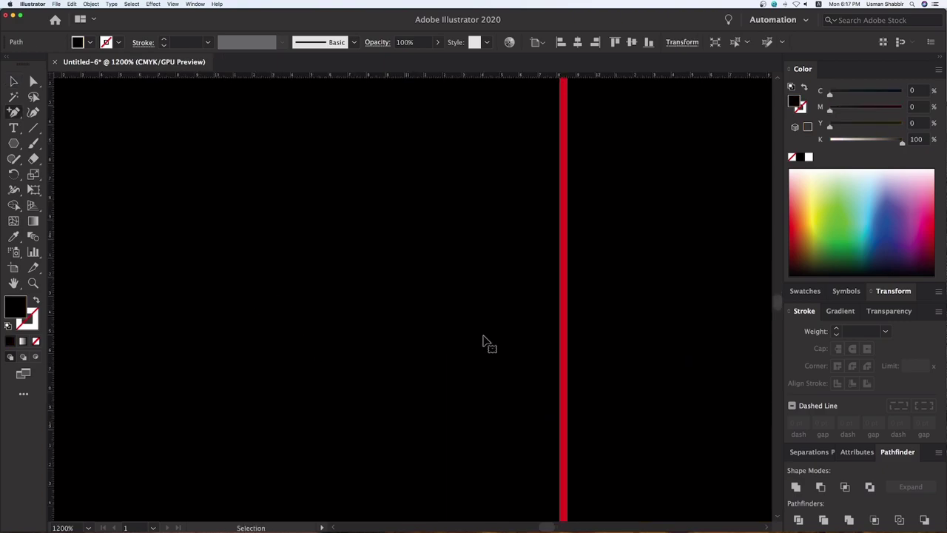
scroll(482, 340, right, 3)
scroll(482, 341, right, 2)
scroll(479, 330, right, 3)
scroll(422, 340, right, 3)
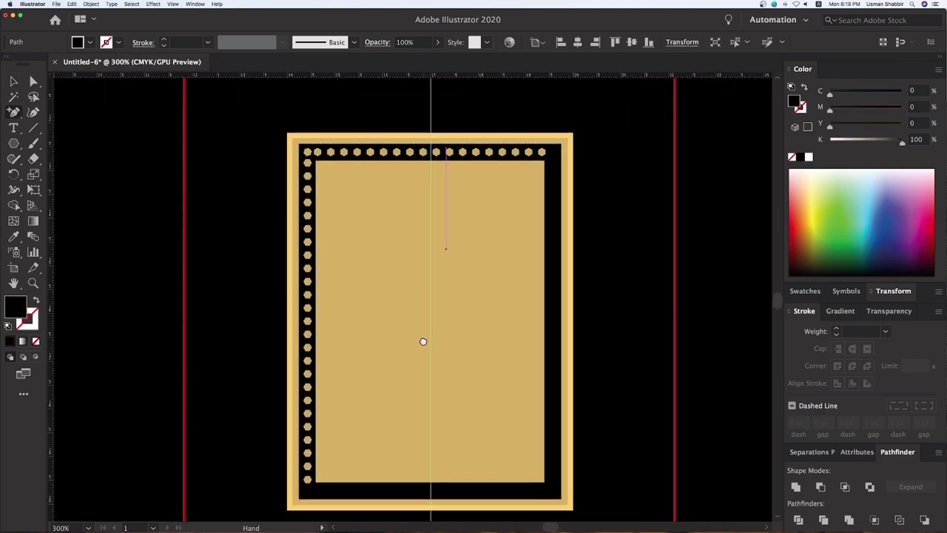
key(z)
drag(253, 122, 751, 385)
key(v)
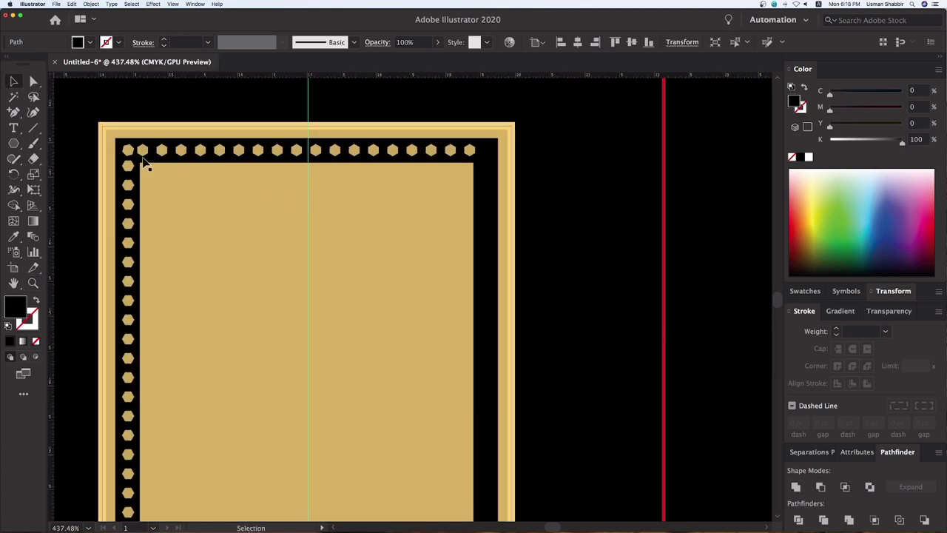
click(128, 151)
shift+click(469, 151)
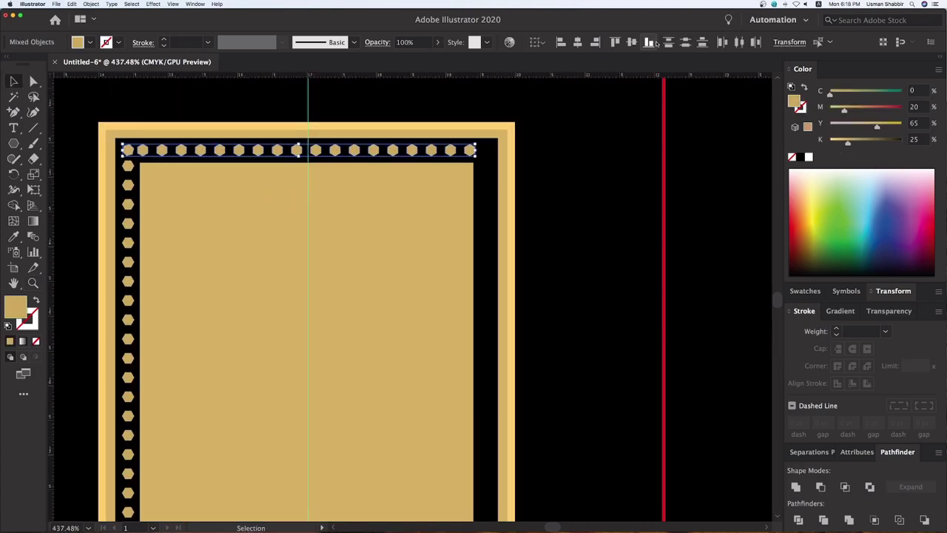
drag(179, 157, 127, 150)
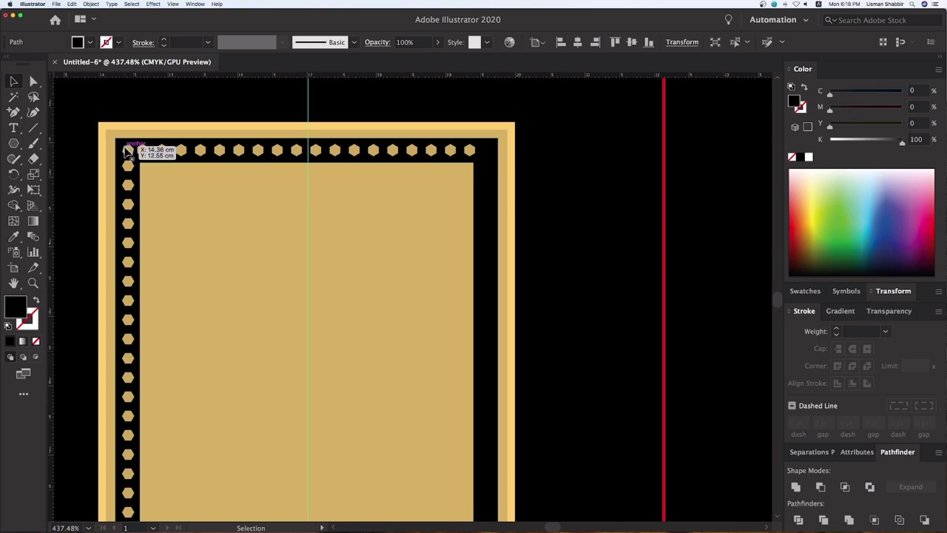
drag(459, 179, 482, 179)
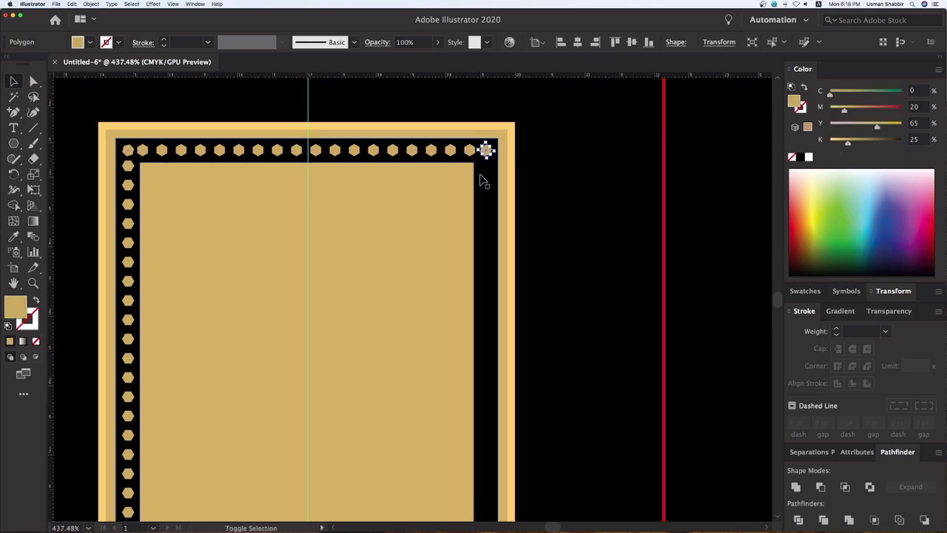
- Group all the hexagons of the top row into one group
click(143, 153)
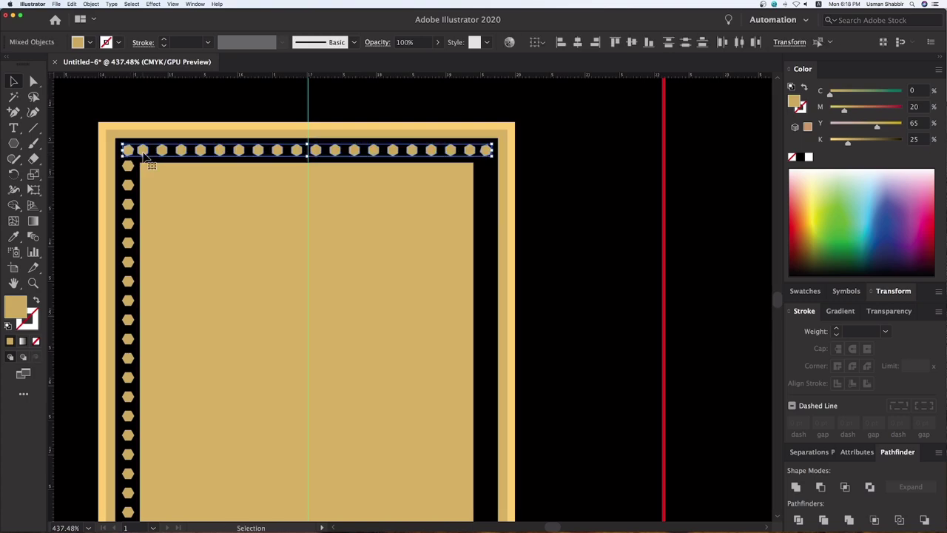
key(ctrl+g)
key(ctrl+minus)
key(ctrl+minus)
scroll(462, 291, down, 5)
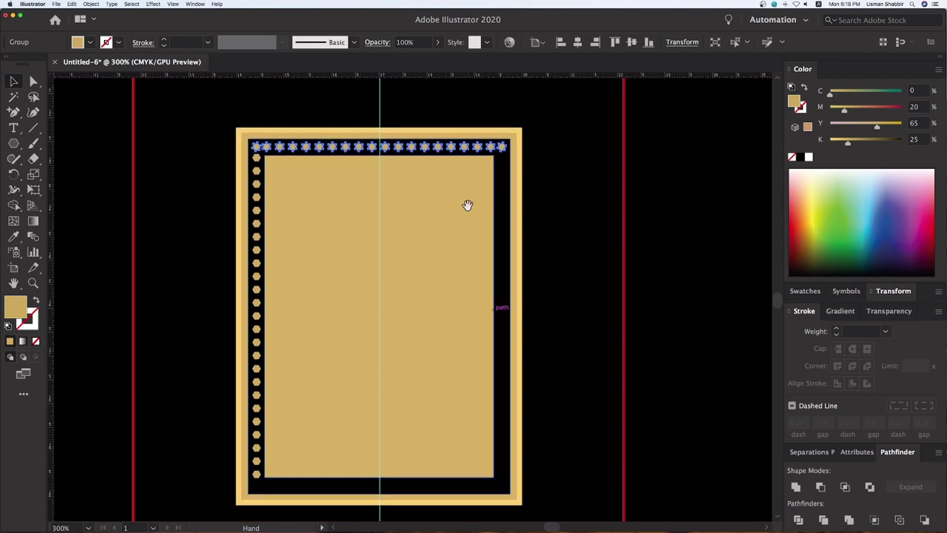
- Copy the top dot row to the bottom edge and the left column to the right edge
key(p)
key(v)
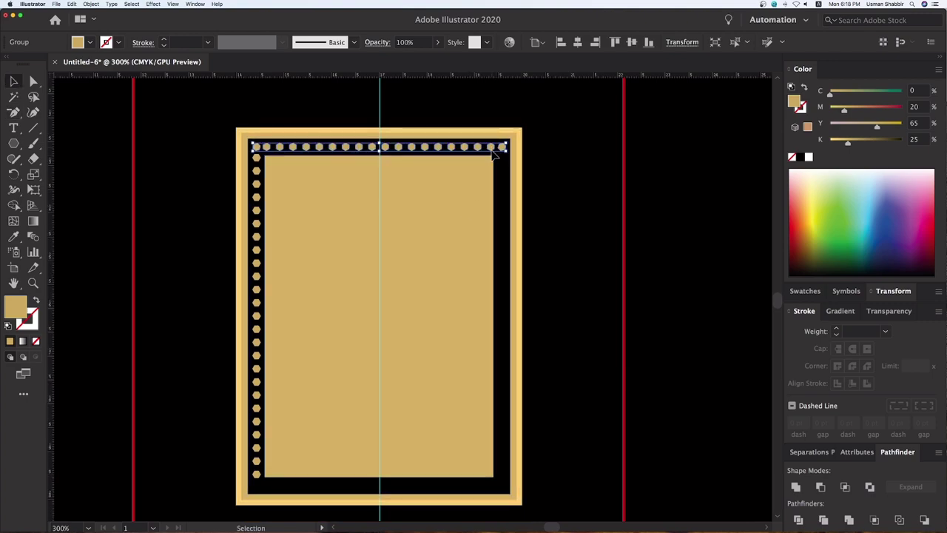
drag(502, 147, 502, 489)
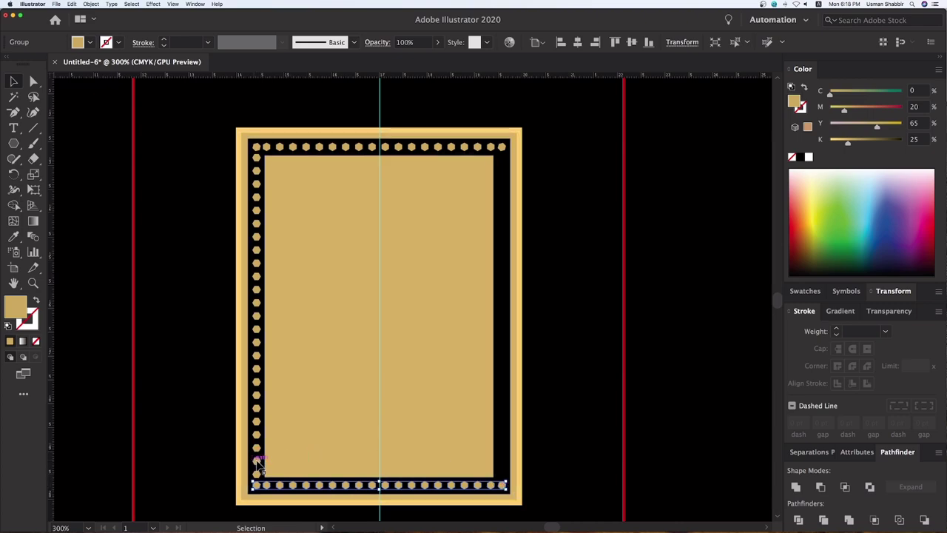
drag(256, 456, 501, 463)
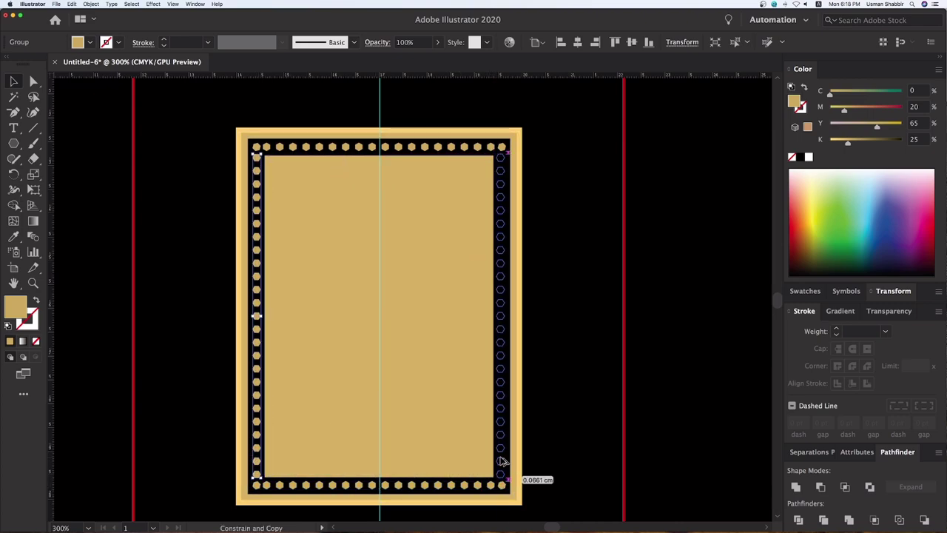
- Zoom out, then zoom in and centre the view on the front panel with the label
click(585, 442)
key(ctrl+minus)
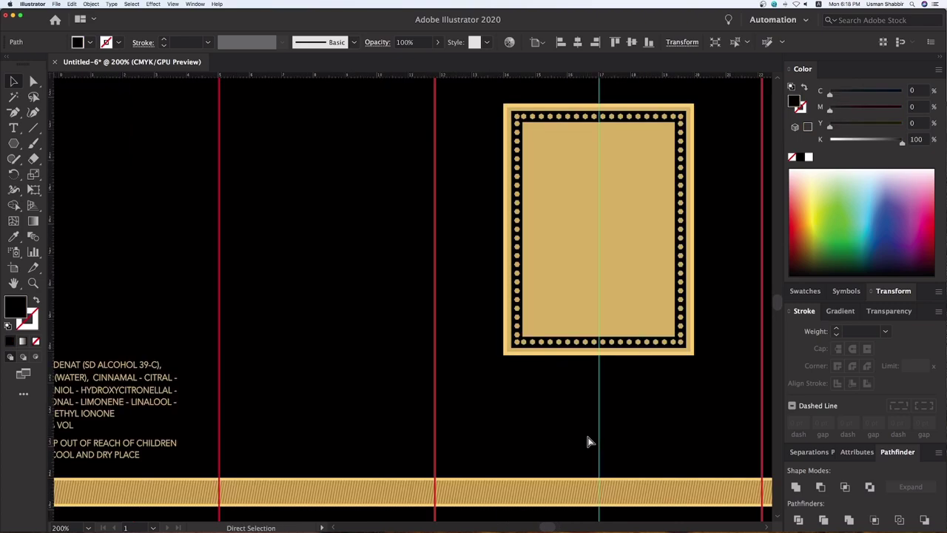
key(ctrl+minus)
key(ctrl+minus)
key(ctrl+minus)
click(643, 422)
key(z)
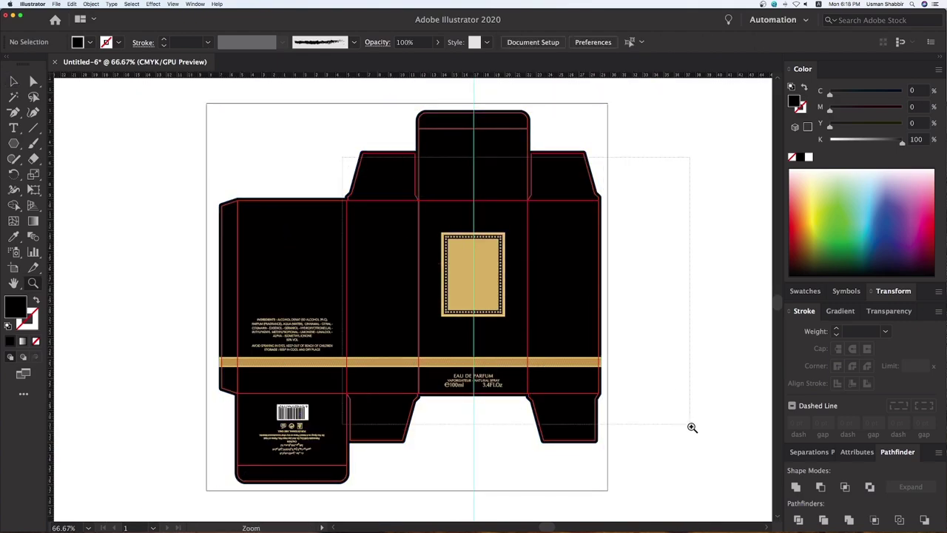
drag(624, 158, 691, 427)
key(v)
drag(436, 333, 477, 343)
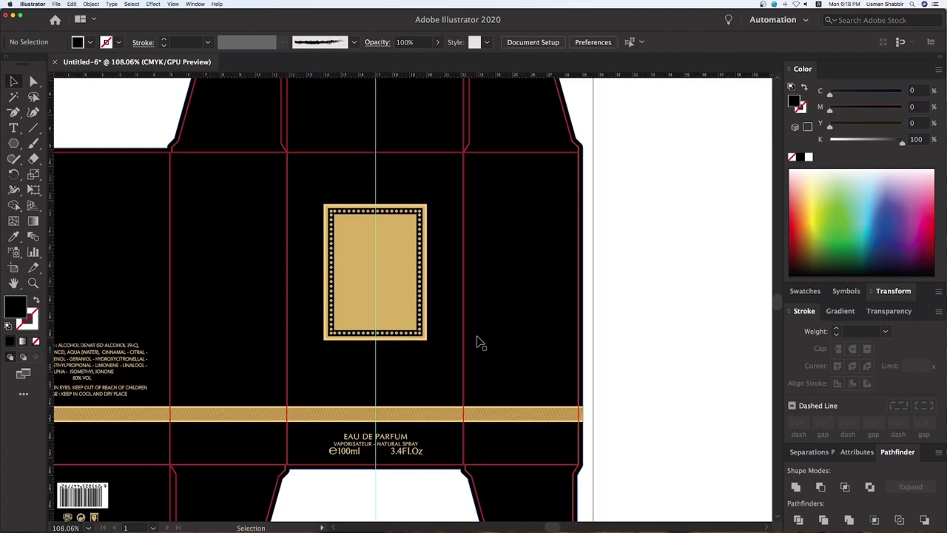
- Search Google for 'texture black white' and show the image results
click(524, 515)
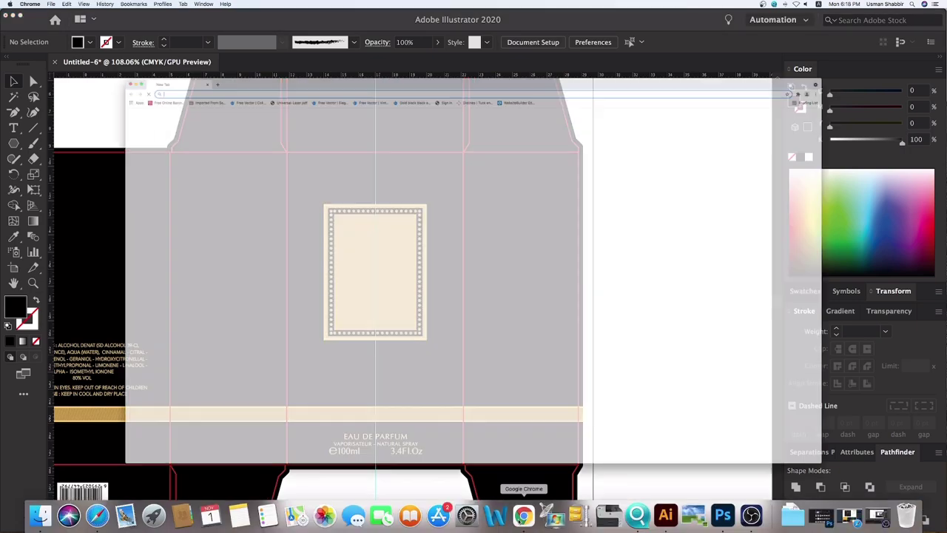
text(google.com)
key(Return)
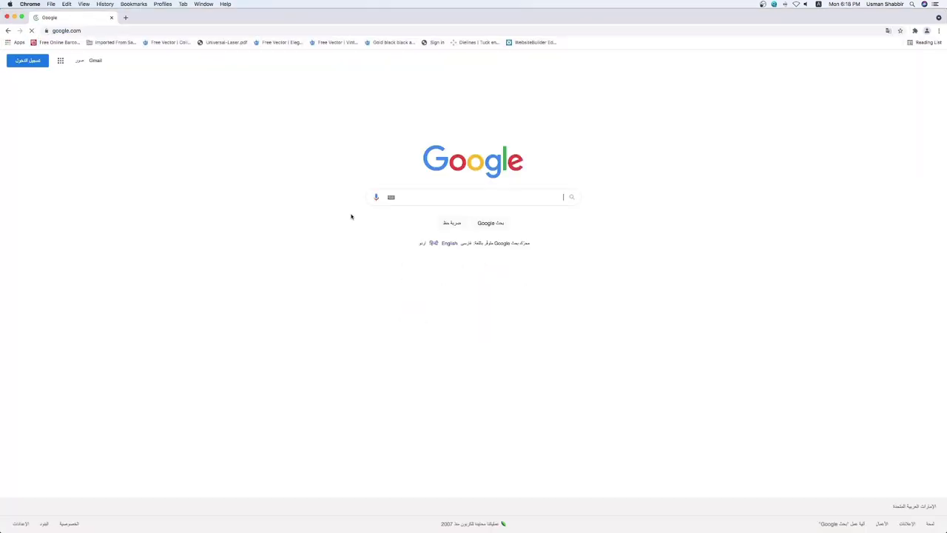
click(422, 196)
text(texture bla)
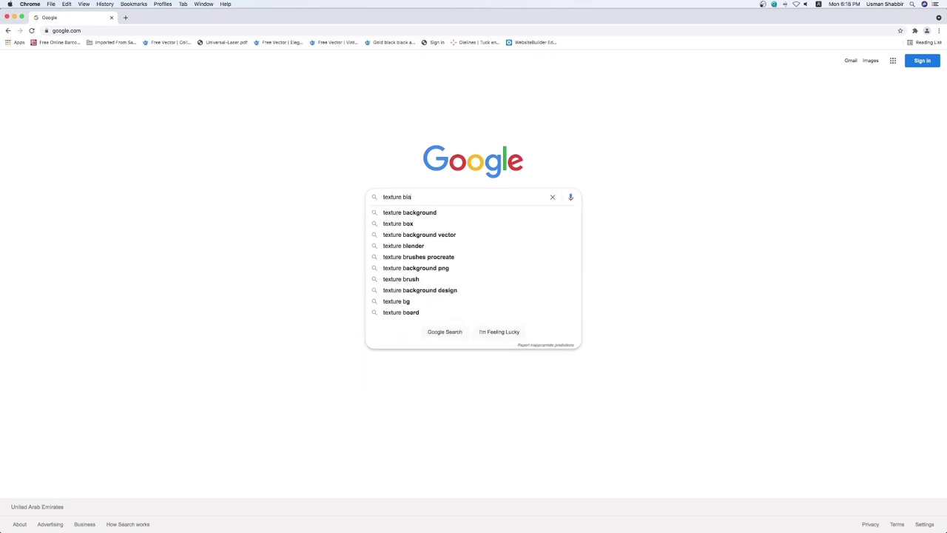
text(ck white)
key(Return)
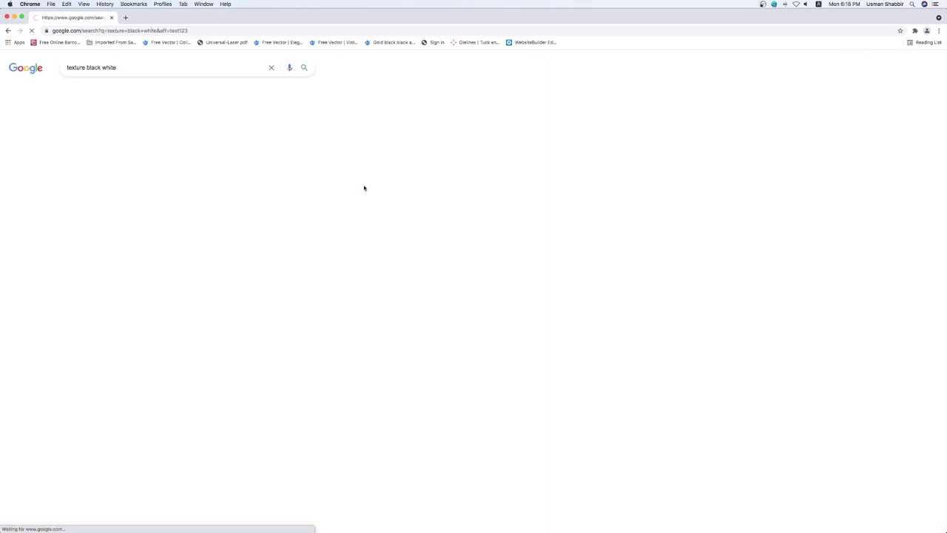
click(104, 90)
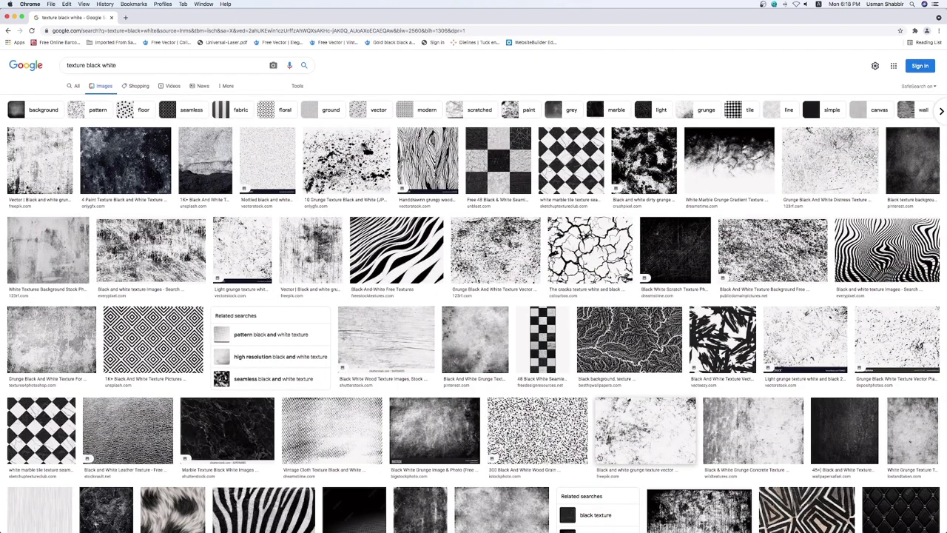
- Browse the image results, previewing wood grain, noise and Retro Grungy Noise textures
click(564, 446)
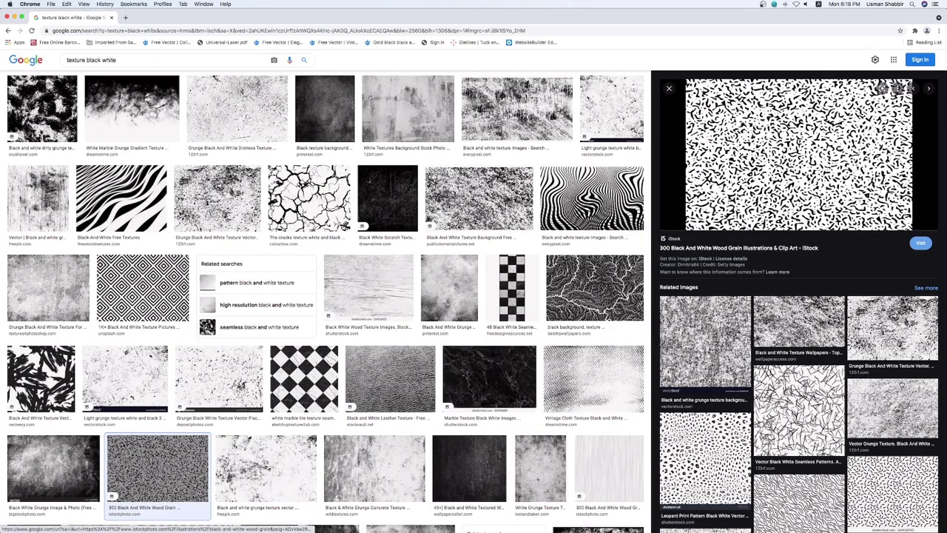
scroll(799, 414, down, 3)
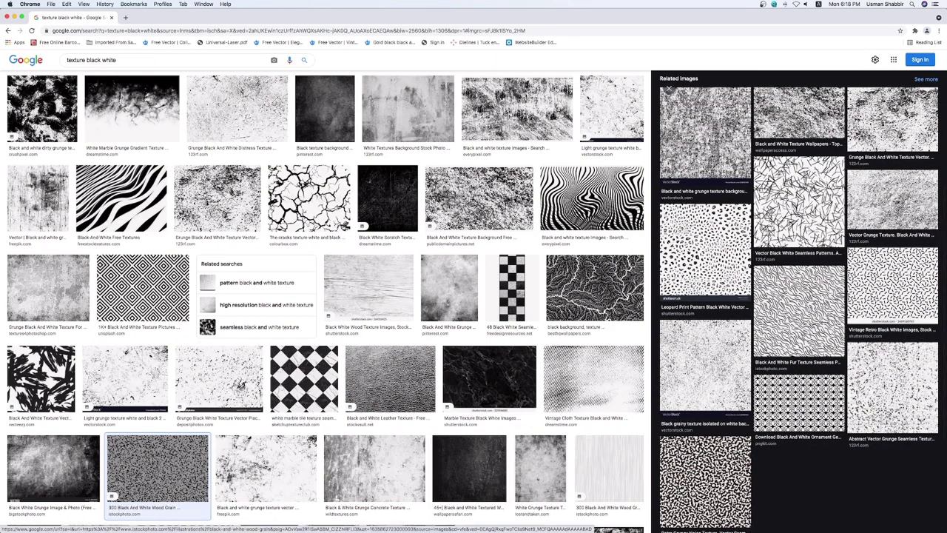
click(740, 477)
scroll(800, 333, down, 5)
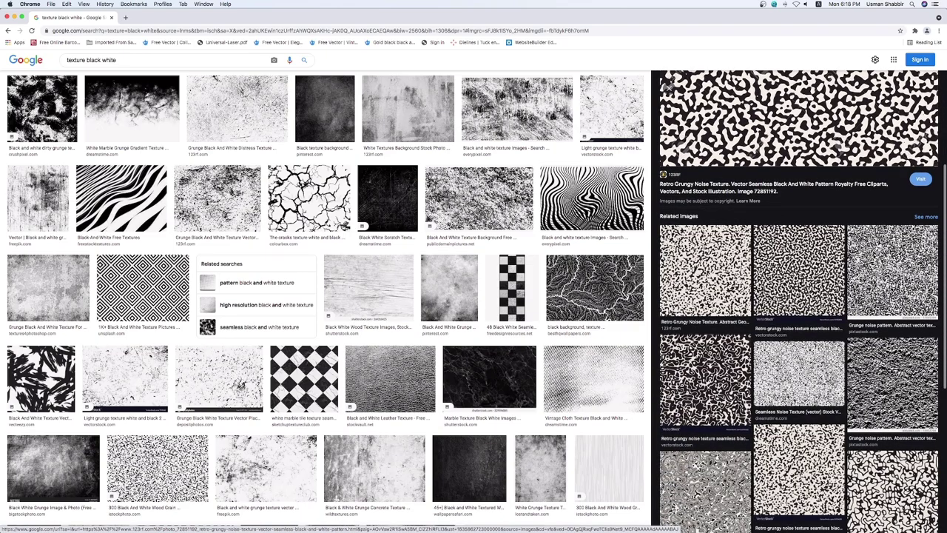
scroll(325, 295, down, 4)
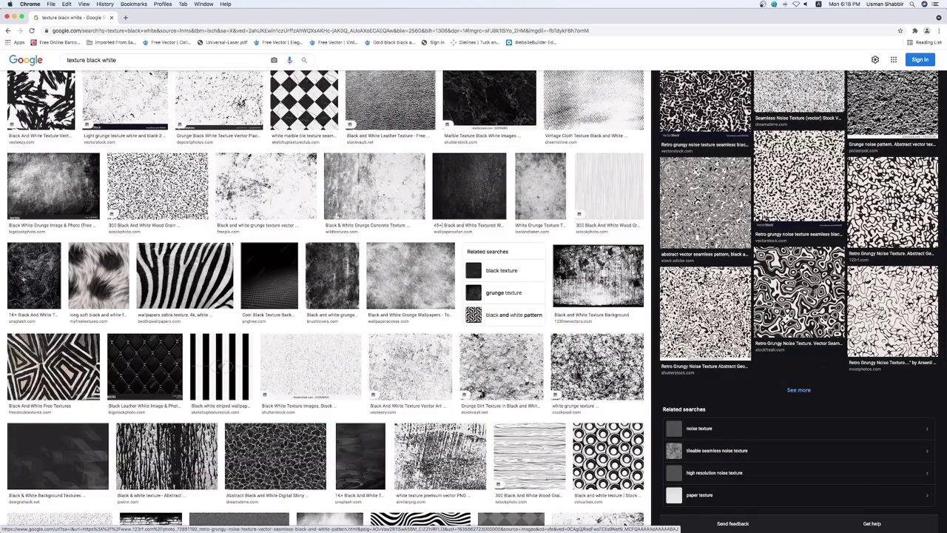
click(839, 305)
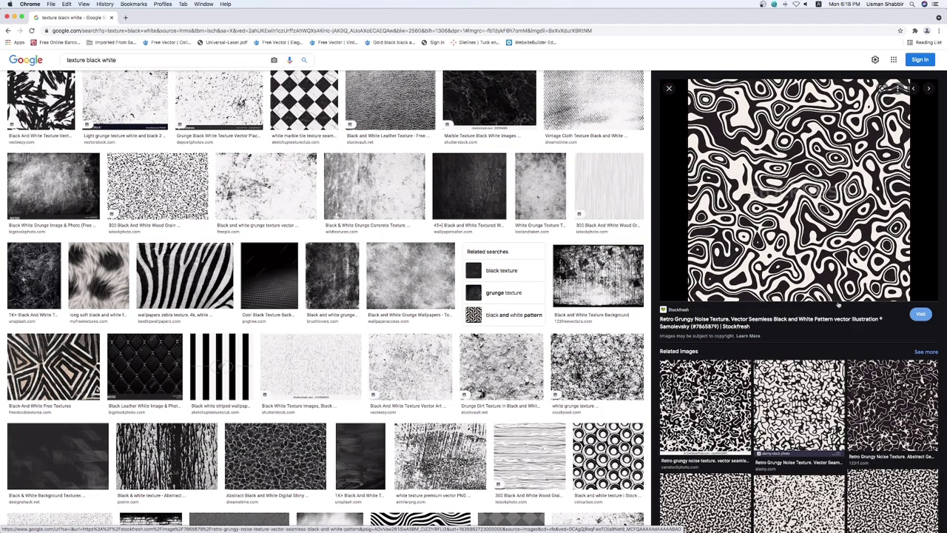
scroll(843, 370, down, 5)
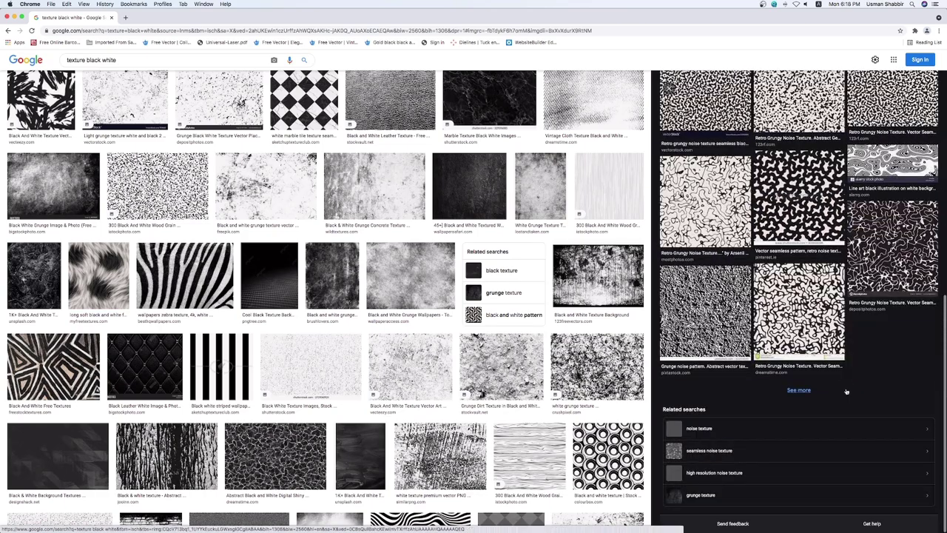
scroll(608, 361, down, 3)
scroll(608, 361, down, 2)
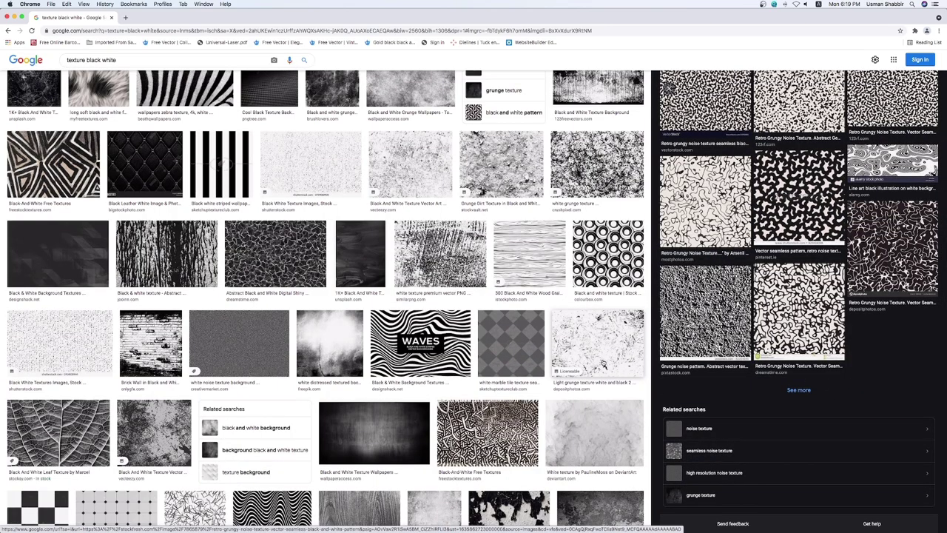
scroll(603, 362, down, 4)
scroll(603, 362, down, 6)
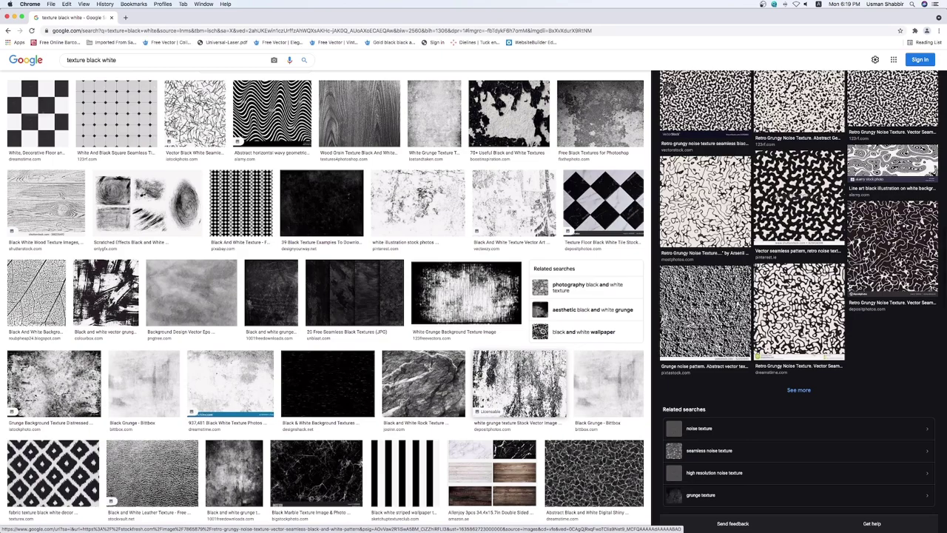
scroll(842, 408, down, 8)
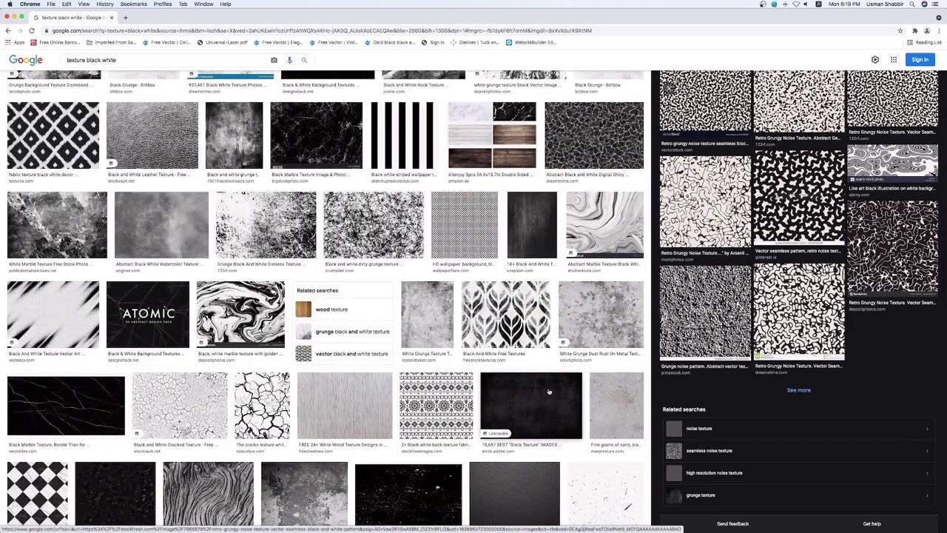
- Copy the cracked texture image and return to Illustrator
click(262, 406)
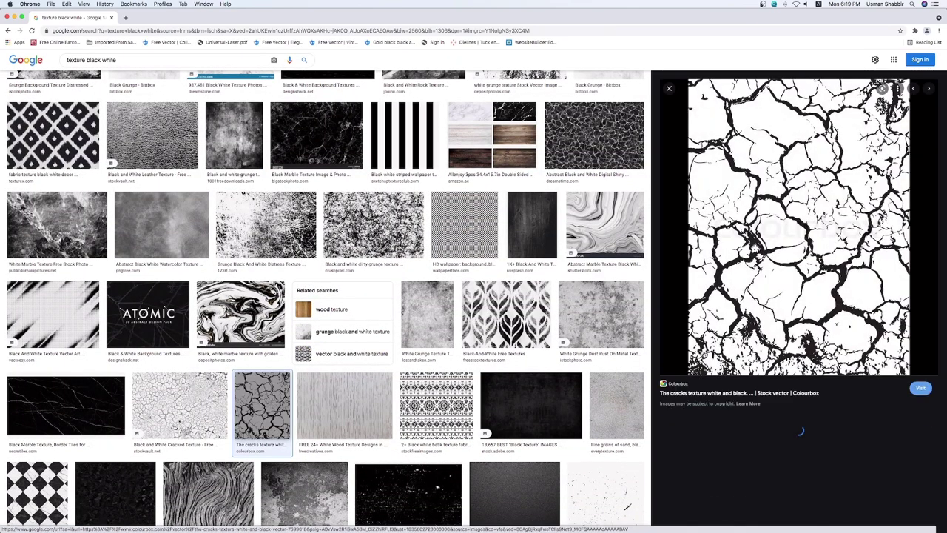
right_click(848, 178)
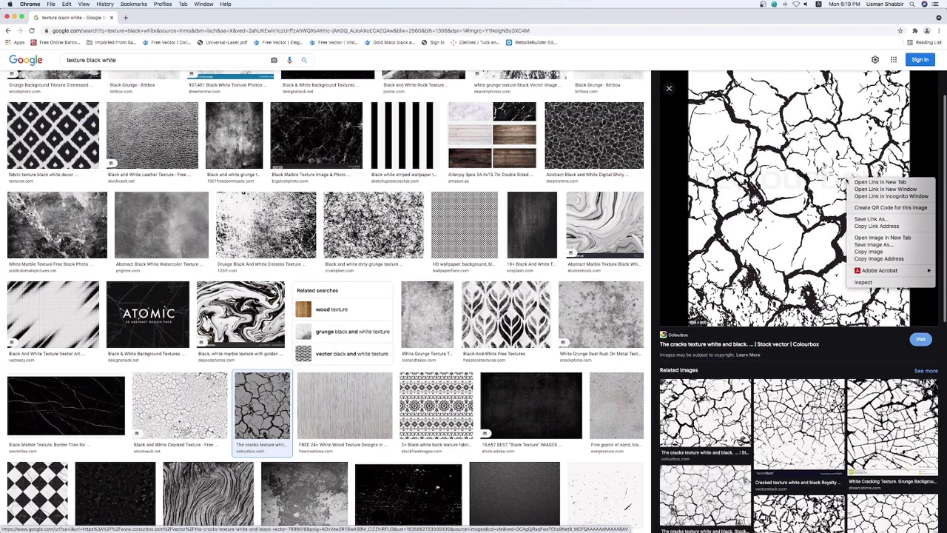
click(868, 251)
mouse_move(722, 525)
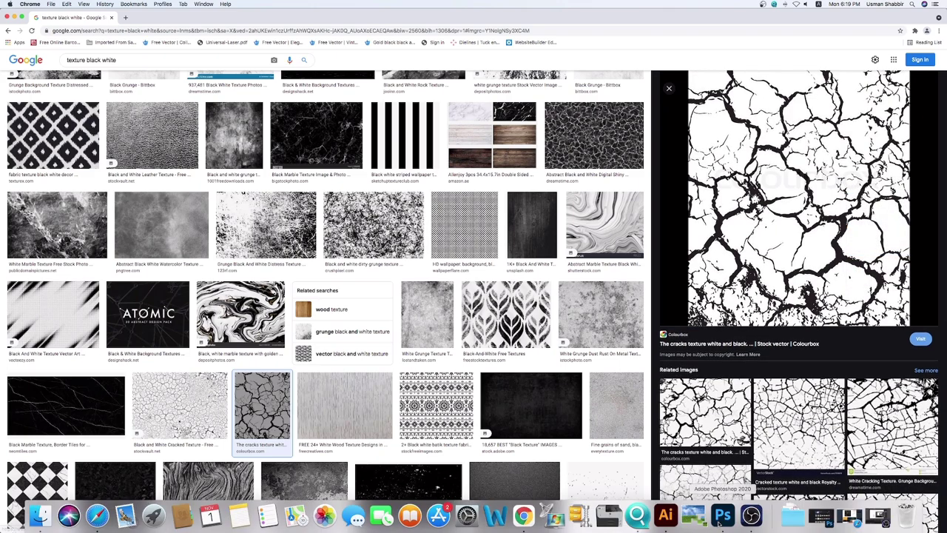
click(654, 518)
- Paste the cracked texture and move it to the right of the box
key(super+v)
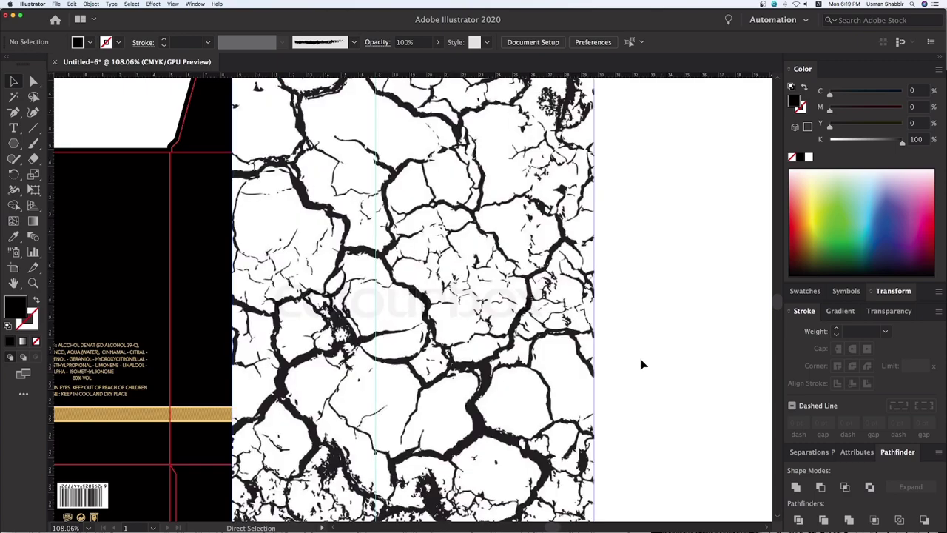
key(super+minus)
key(super+minus)
scroll(396, 275, right, 3)
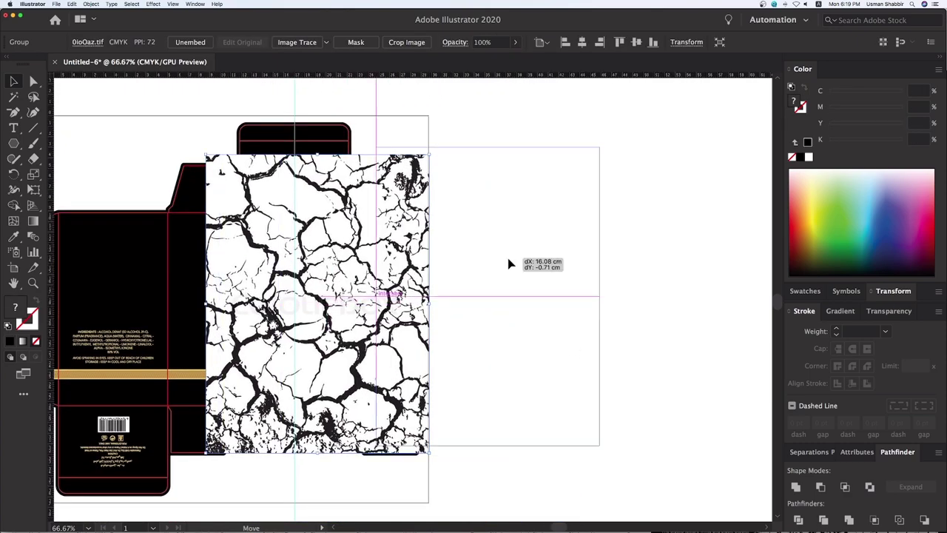
drag(396, 275, 518, 266)
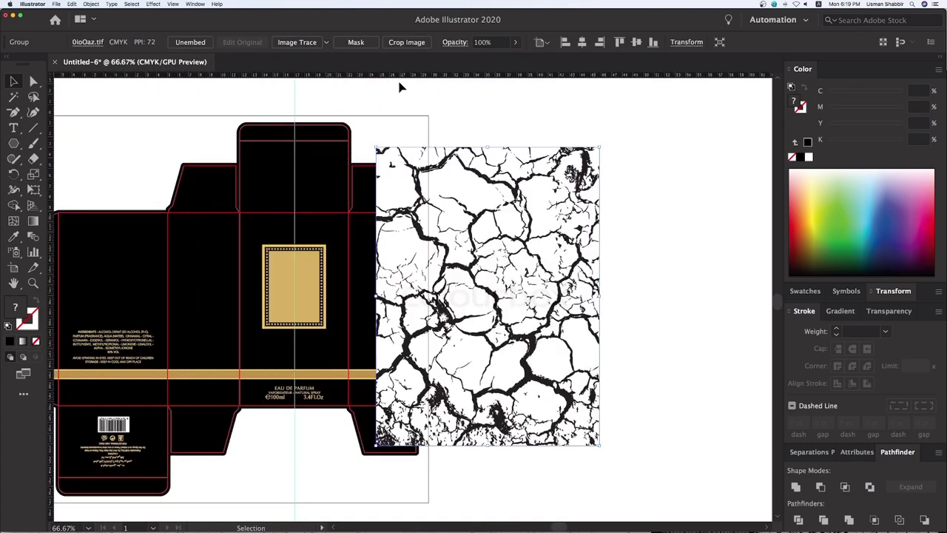
- Image Trace and Expand the texture, then delete its white areas
click(319, 42)
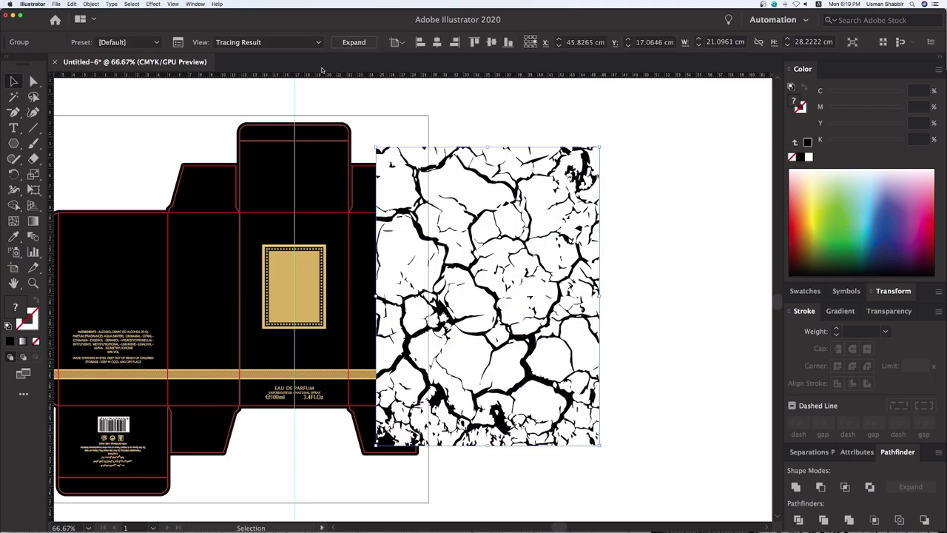
click(353, 42)
double_click(469, 194)
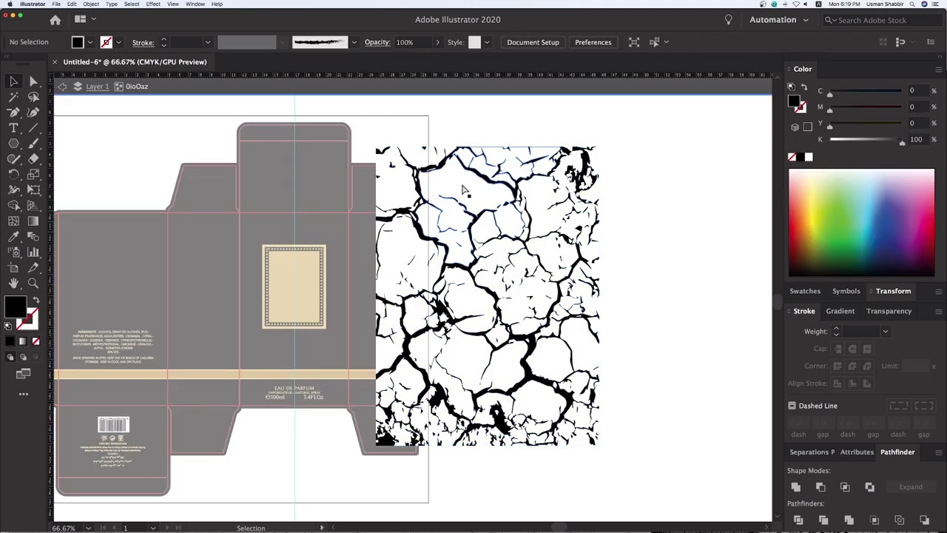
click(734, 43)
key(Delete)
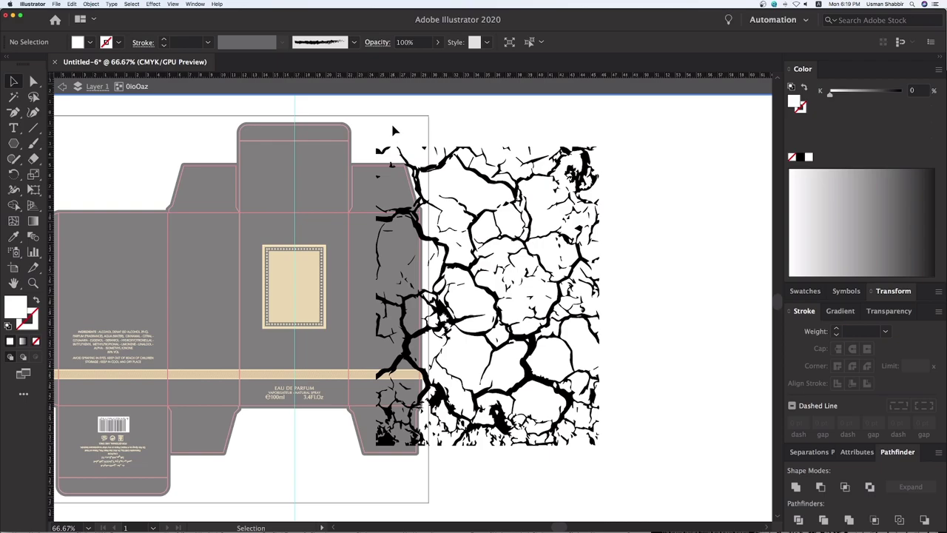
key(Escape)
click(544, 228)
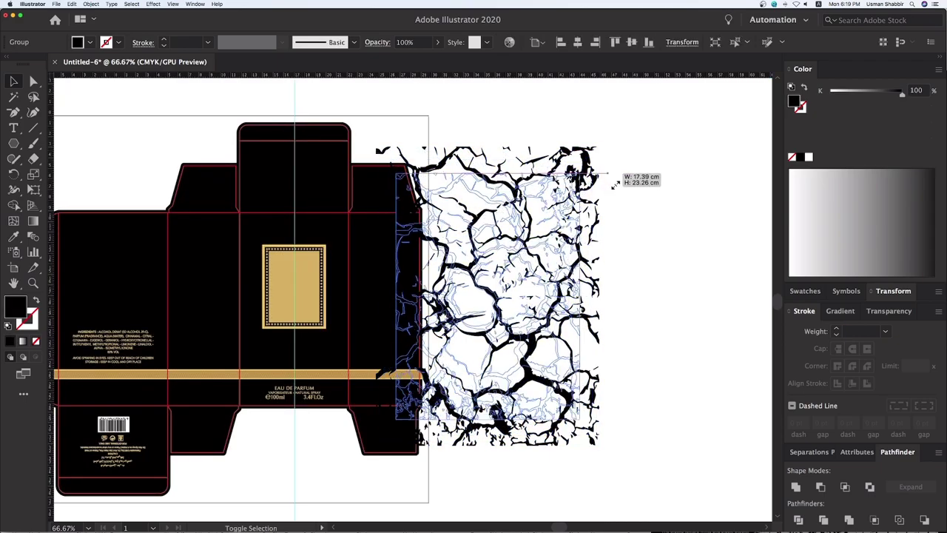
- Scale the cracks and move them onto the box's front panel
drag(601, 151, 556, 206)
key(z)
drag(581, 448, 614, 448)
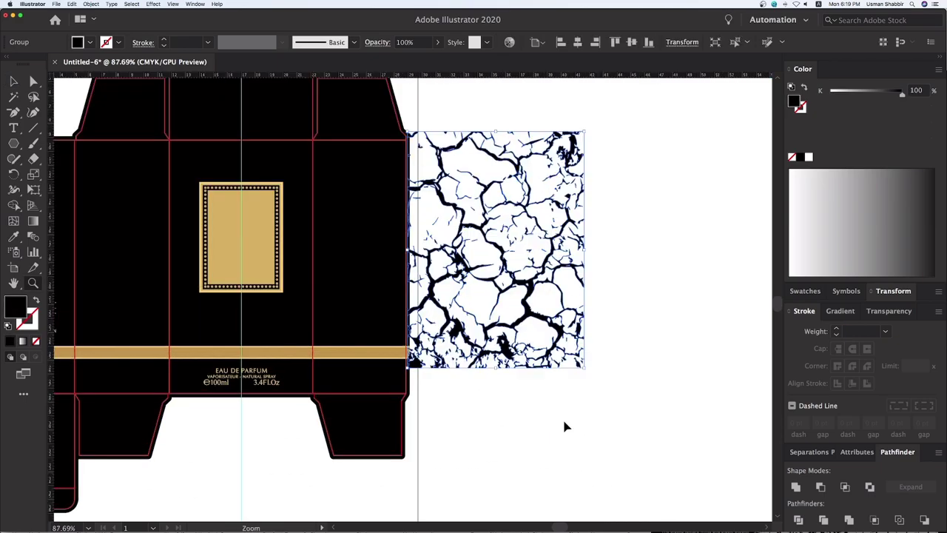
key(v)
mouse_move(599, 344)
mouse_down()
mouse_move(404, 331)
mouse_move(359, 352)
mouse_up()
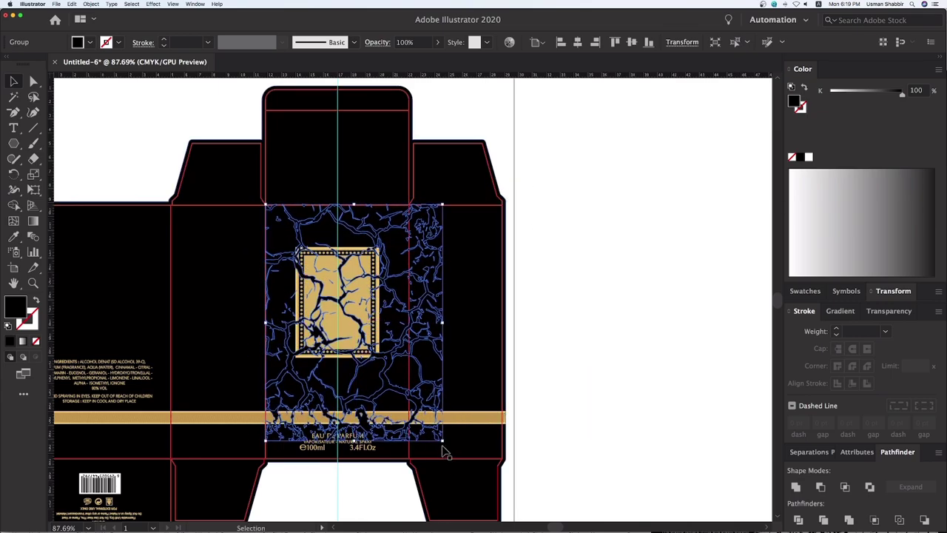
drag(442, 440, 407, 411)
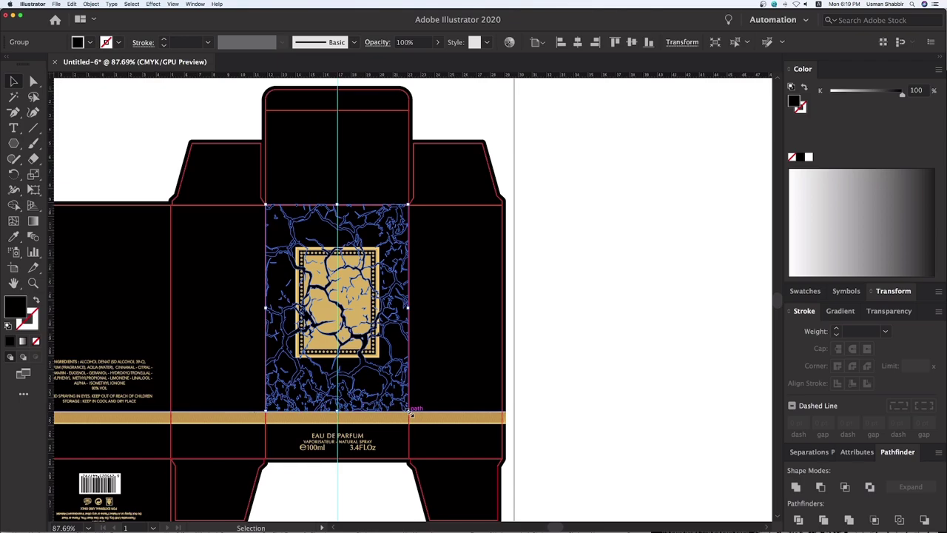
- Fix the stacking order of the cracks relative to the black panel
key(ctrl+shift+bracketleft)
key(a)
click(444, 365)
key(ctrl+z)
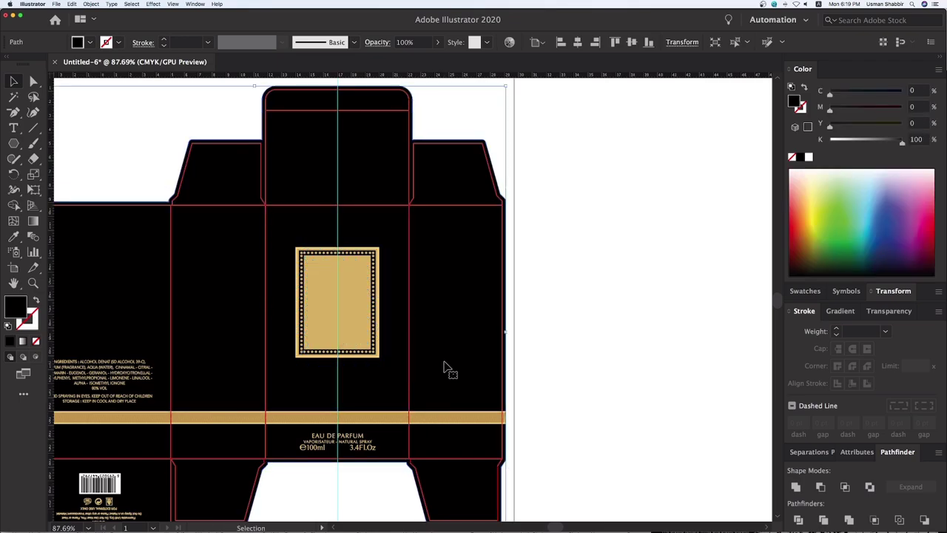
key(v)
key(ctrl+z)
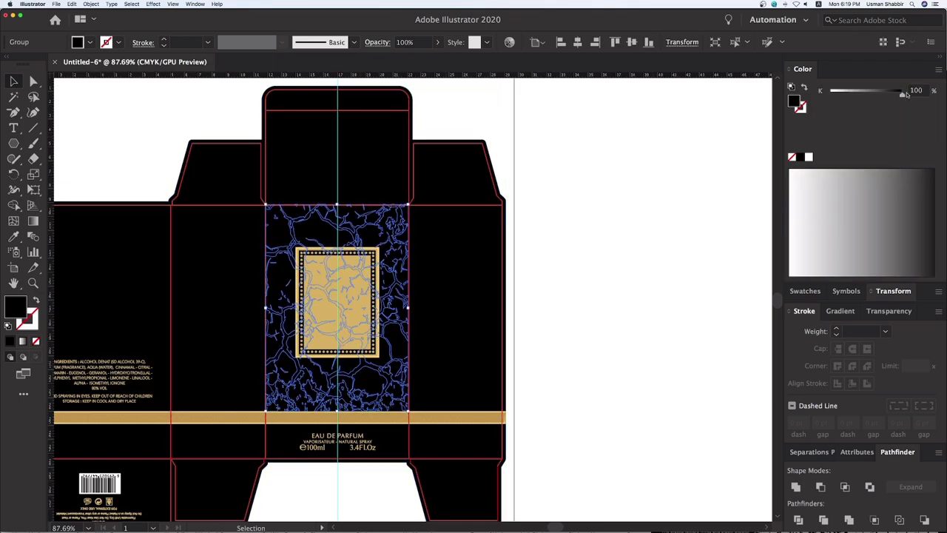
- Switch the Color panel to CMYK and colour the cracks dark grey (K 91)
click(937, 72)
click(898, 100)
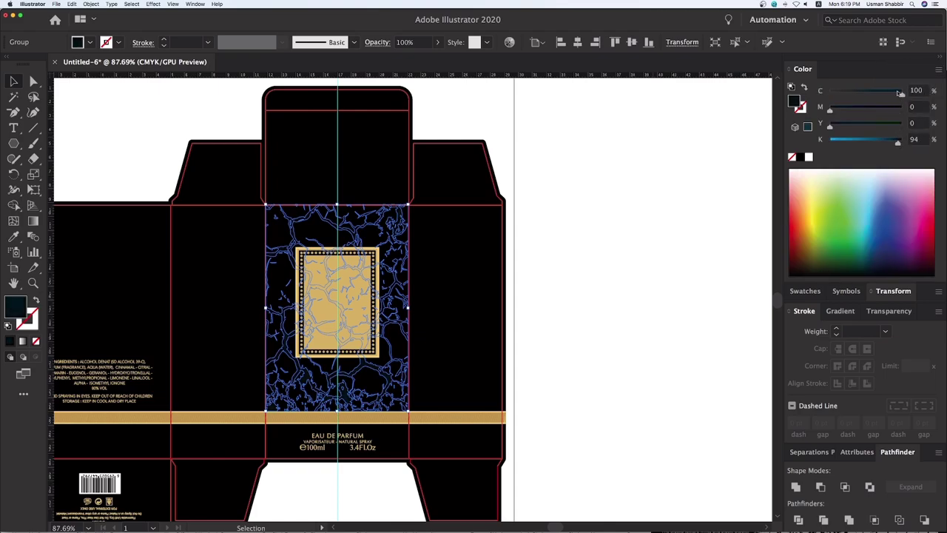
click(687, 224)
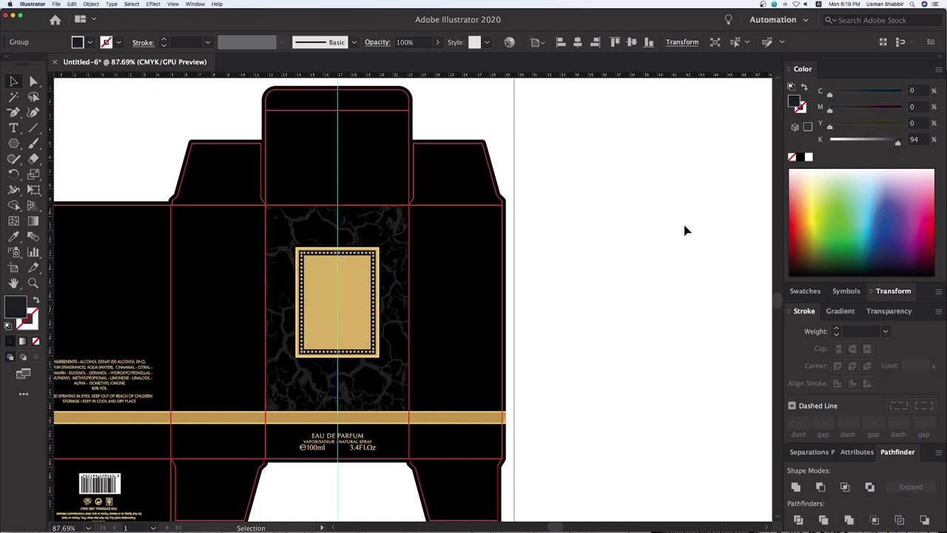
click(384, 379)
drag(896, 146, 896, 142)
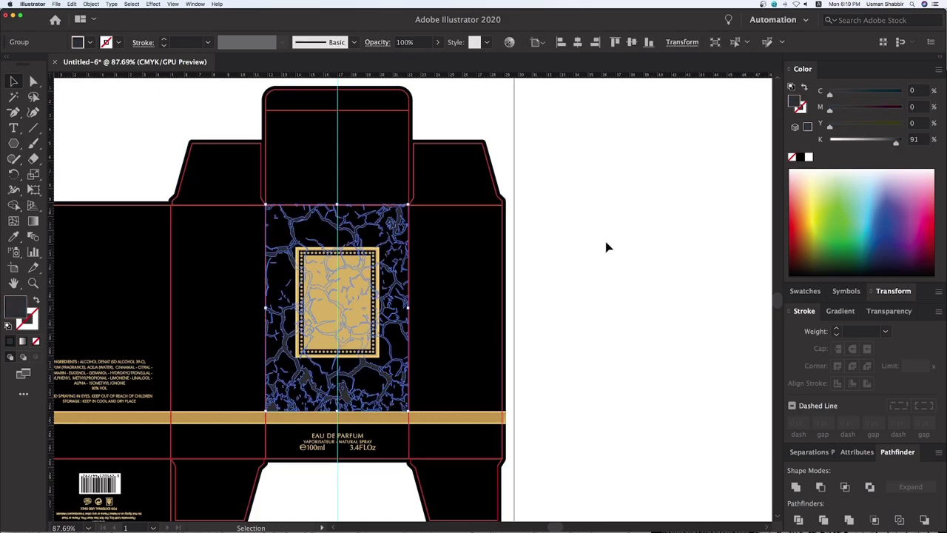
click(608, 259)
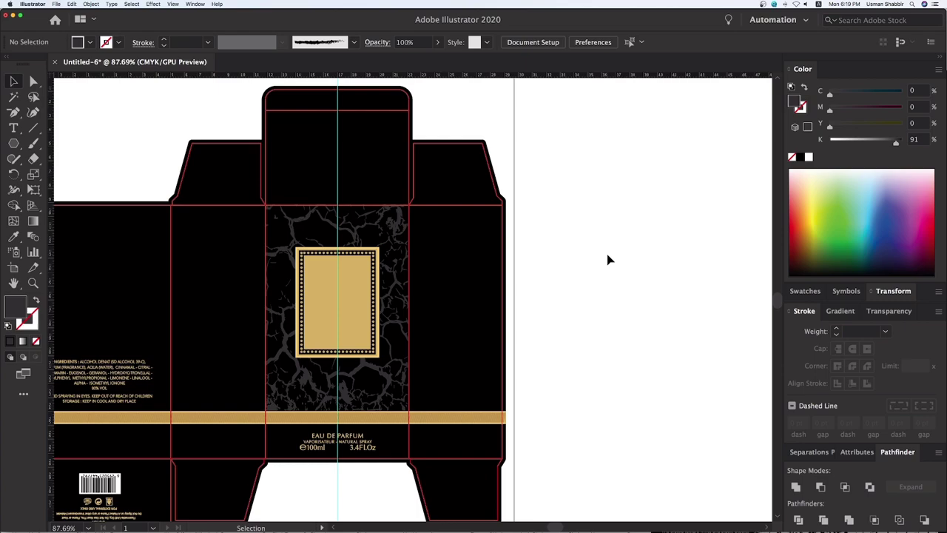
scroll(518, 296, left, 5)
- Place a copy of the cracks on the left panel, aligned to the top-left flap
click(478, 437)
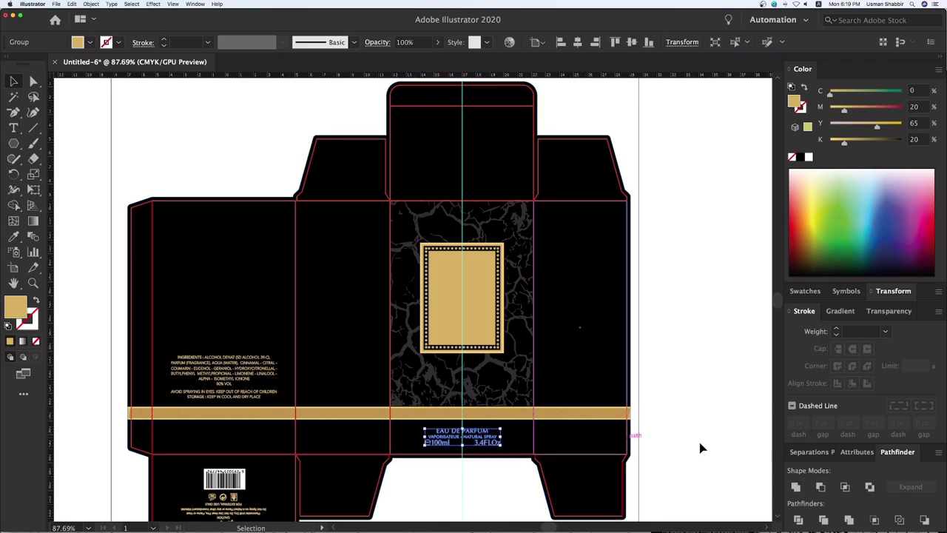
click(718, 407)
scroll(666, 377, left, 1)
drag(520, 234, 332, 234)
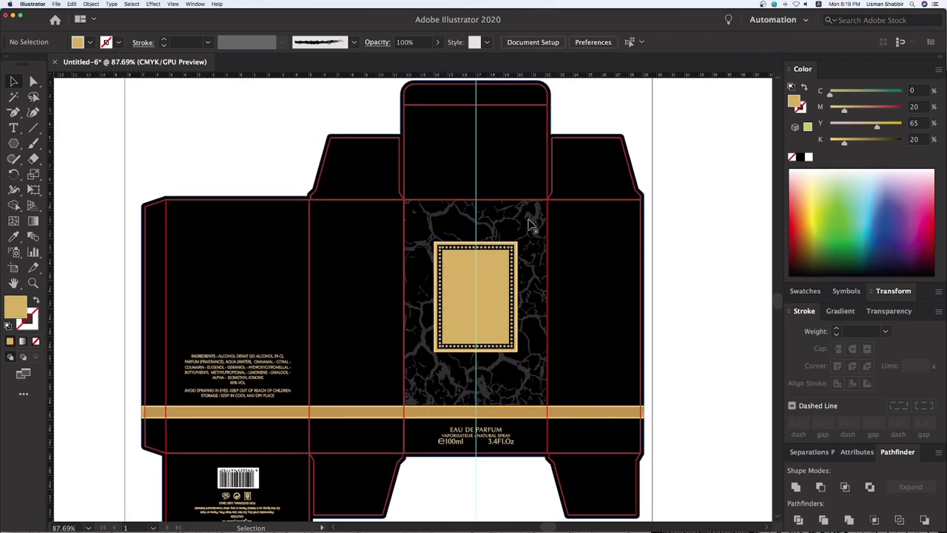
shift+click(402, 182)
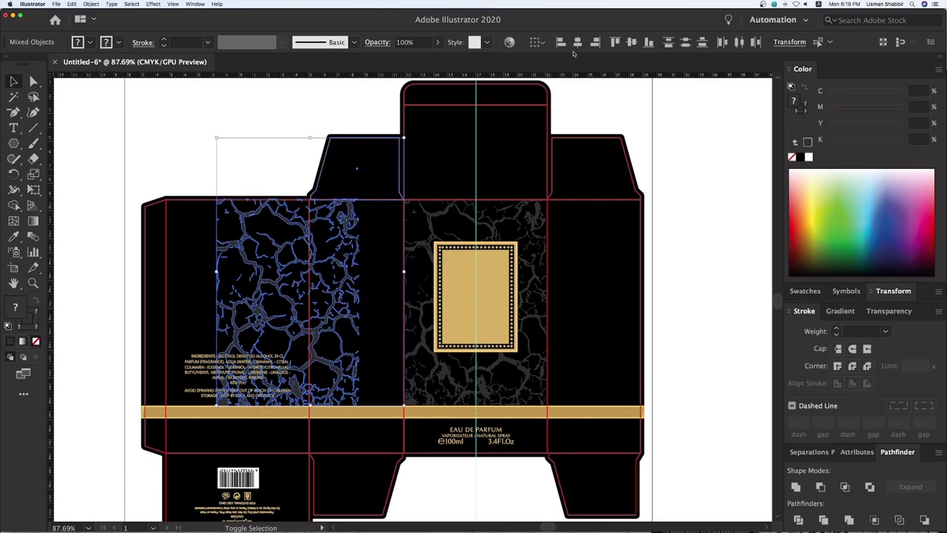
click(596, 42)
click(307, 111)
- Mirror the copied cracks texture vertically
click(330, 252)
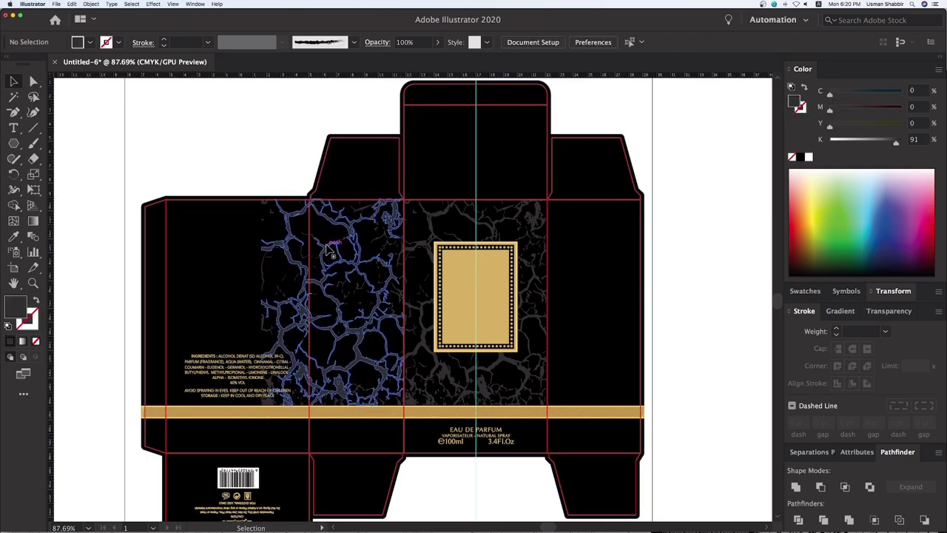
right_click(321, 242)
mouse_move(341, 324)
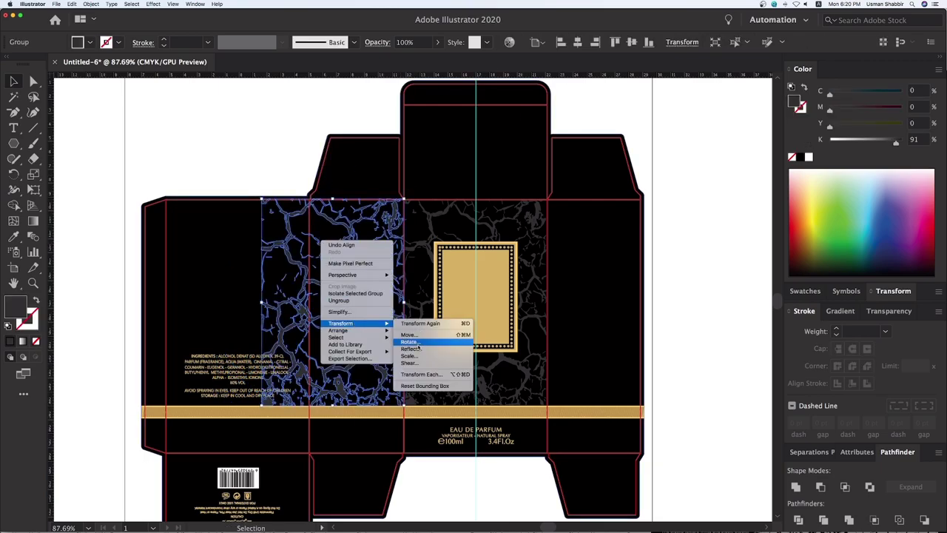
click(411, 349)
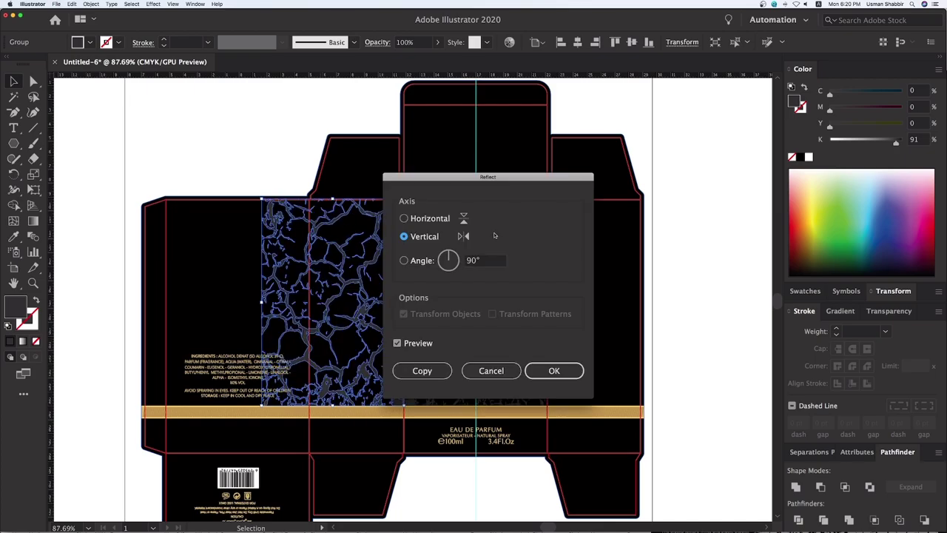
click(541, 373)
click(273, 173)
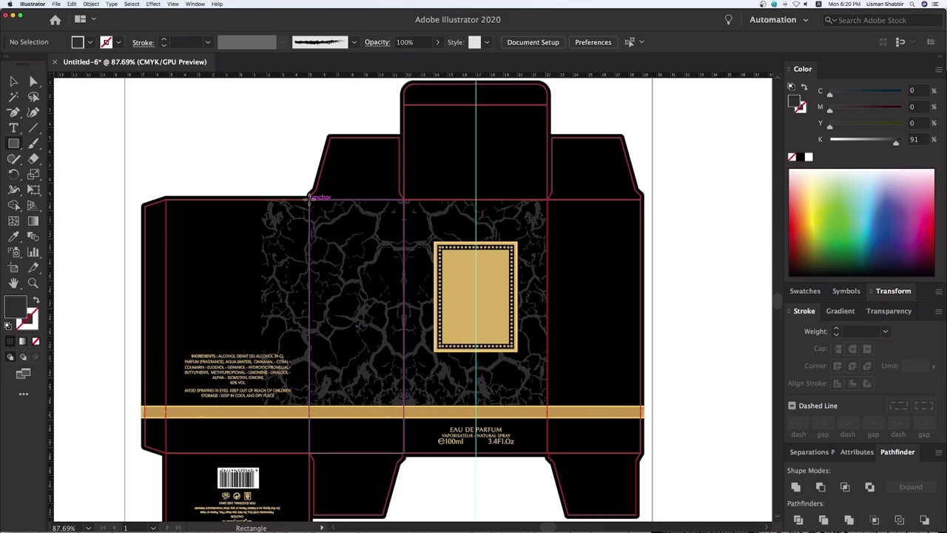
- Clip the texture to a rectangle over the left panel down to the gold band
drag(309, 196, 404, 412)
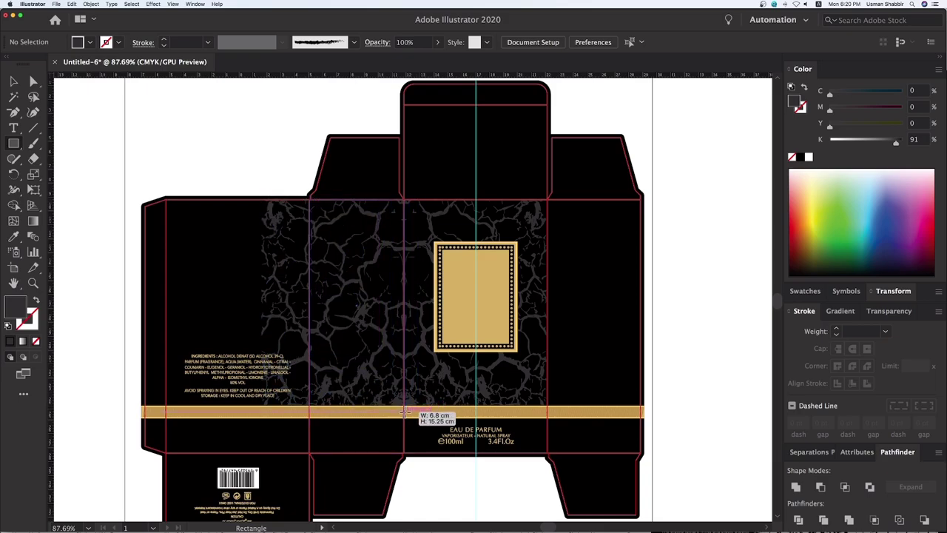
key(v)
key(Delete)
click(359, 268)
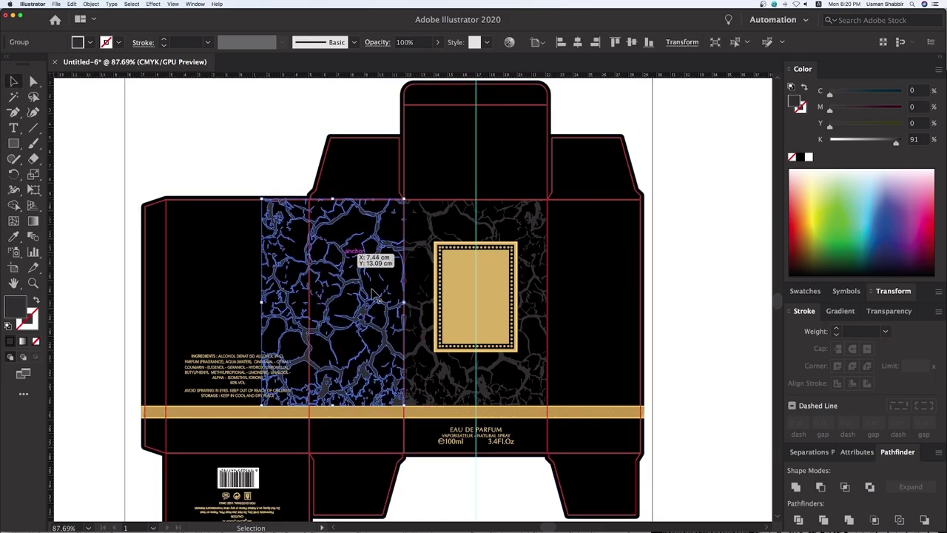
key(ctrl+7)
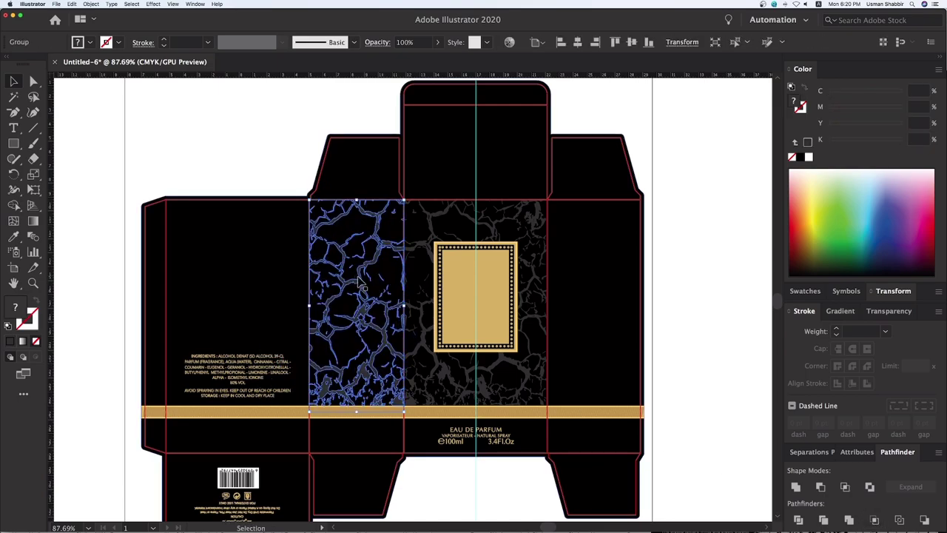
double_click(361, 281)
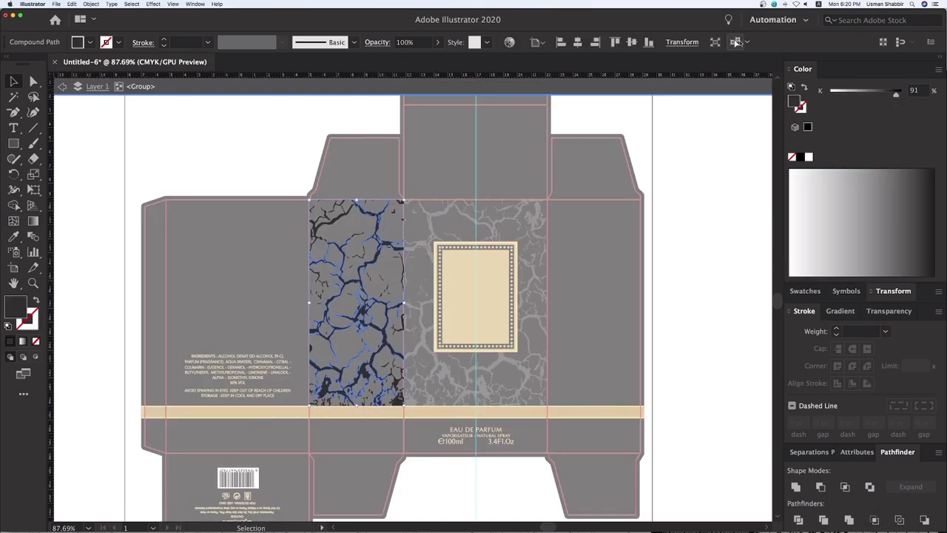
key(Delete)
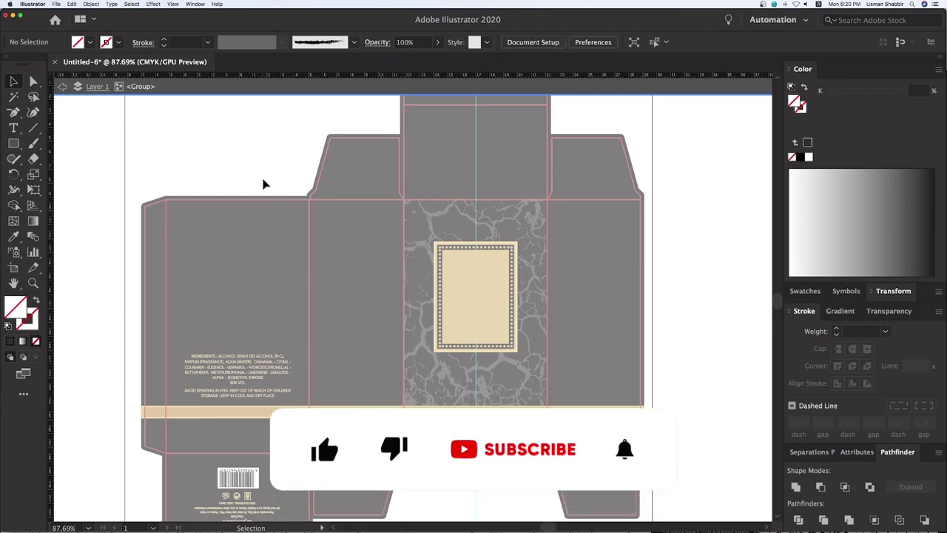
key(Escape)
key(ctrl+z)
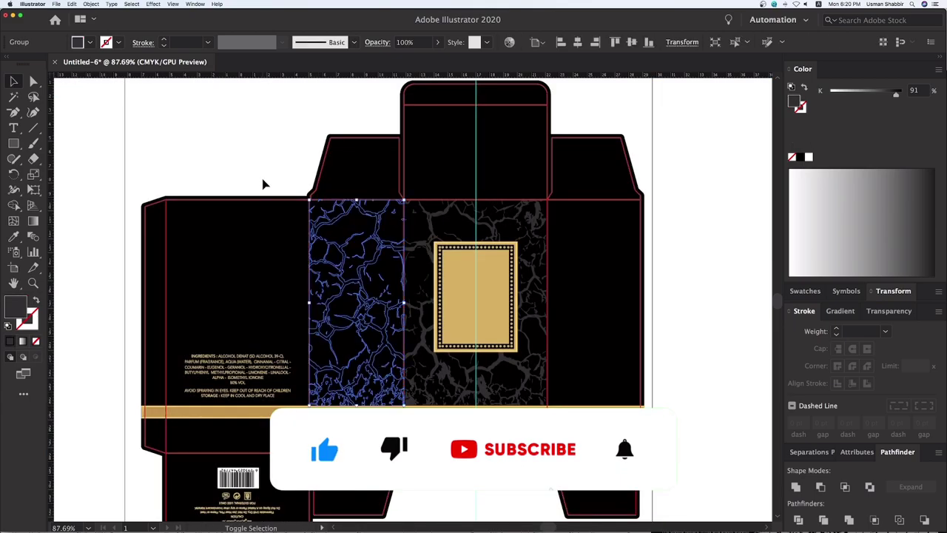
- Copy the middle-panel crack texture over the right panel
click(361, 265)
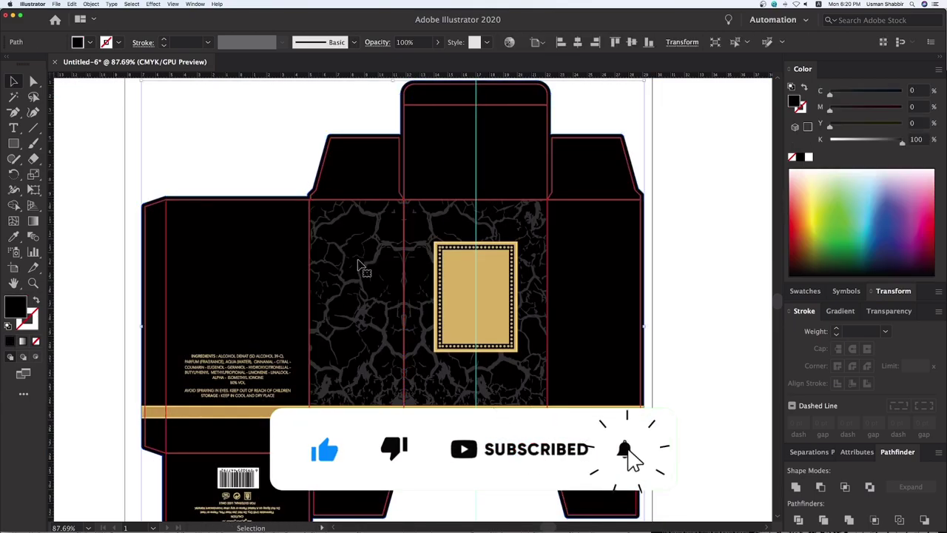
click(268, 168)
mouse_move(436, 242)
mouse_down()
mouse_move(599, 241)
mouse_move(609, 307)
mouse_up()
- Reflect the copied crack texture across a vertical axis
scroll(629, 296, right, 2)
right_click(649, 286)
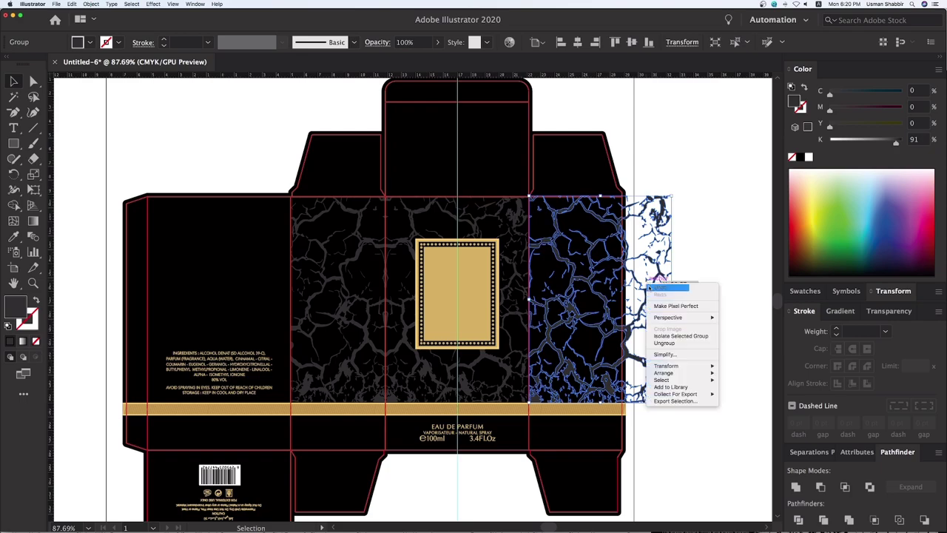
mouse_move(670, 366)
click(734, 392)
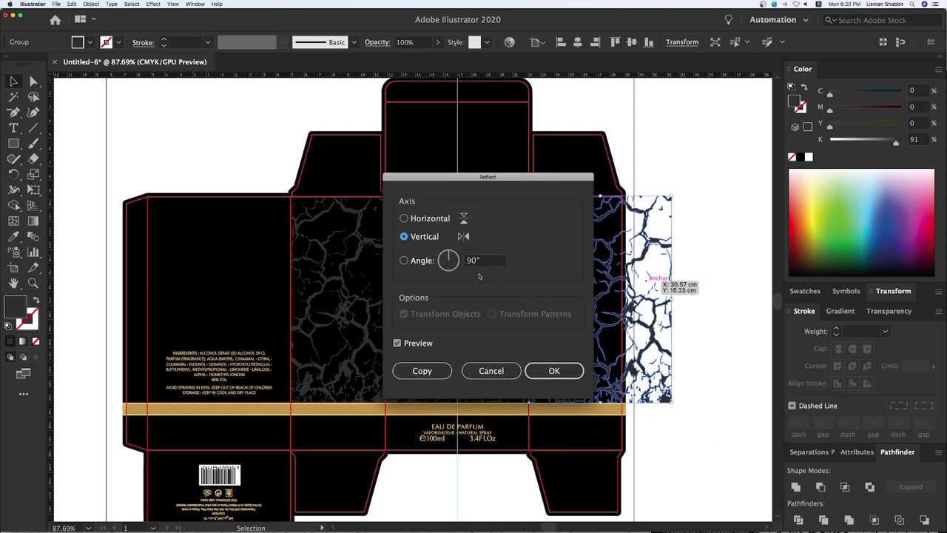
click(555, 370)
click(644, 430)
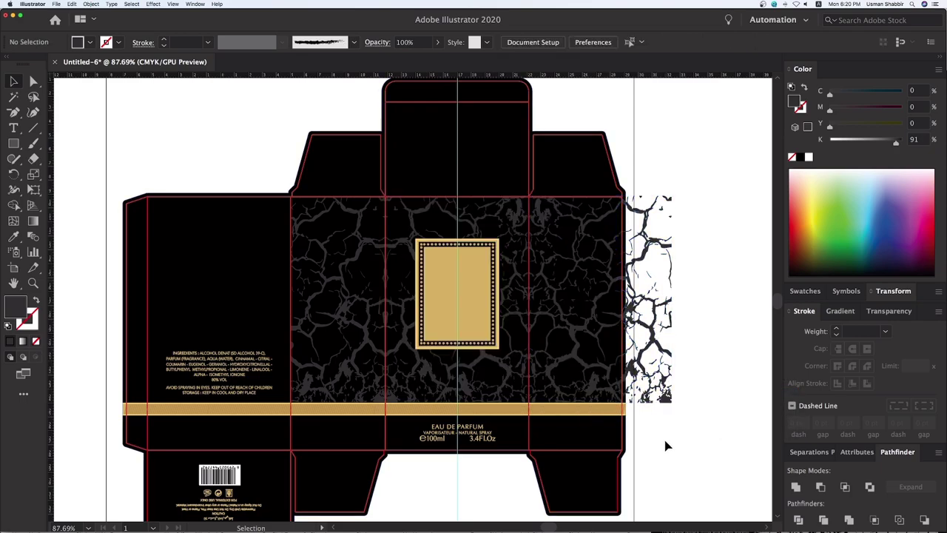
- Clip the texture to a rectangle drawn over the right panel
key(m)
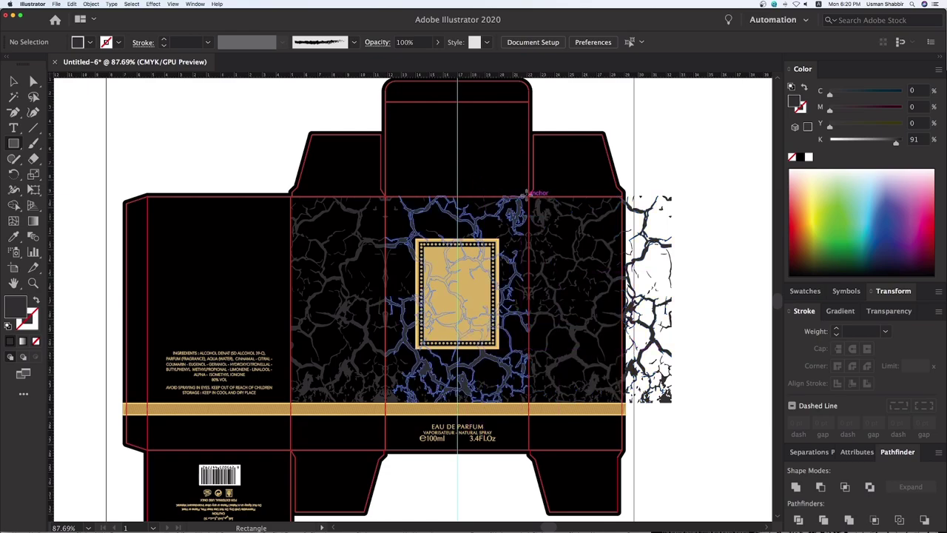
drag(529, 194, 626, 412)
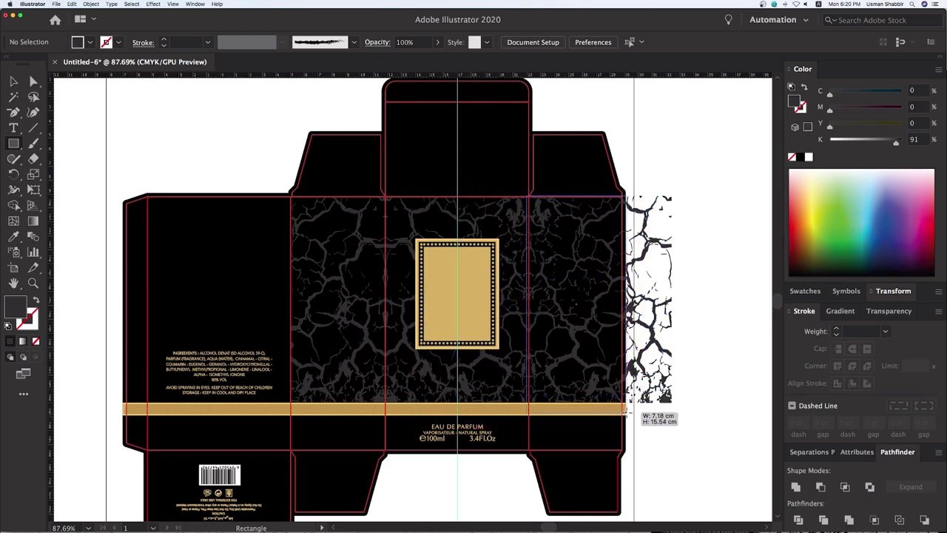
key(v)
shift+click(651, 341)
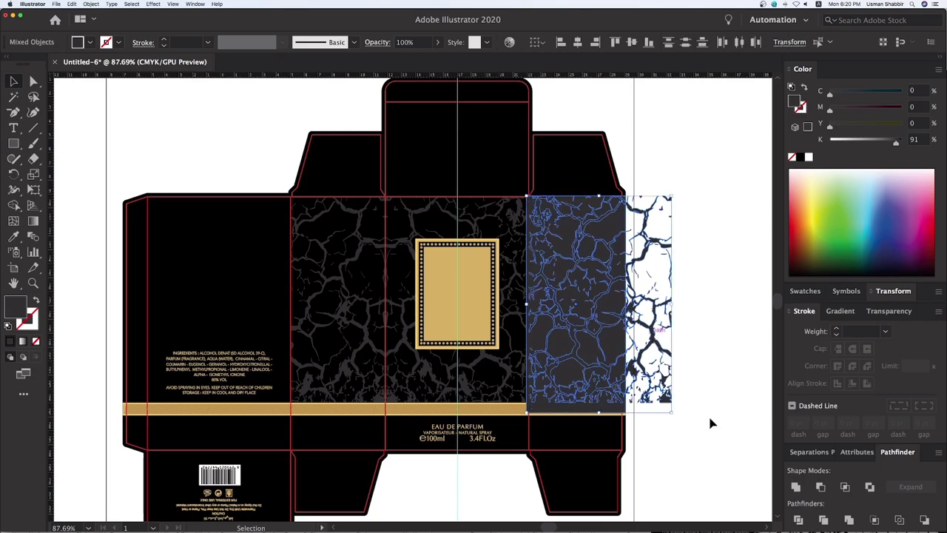
key(super+7)
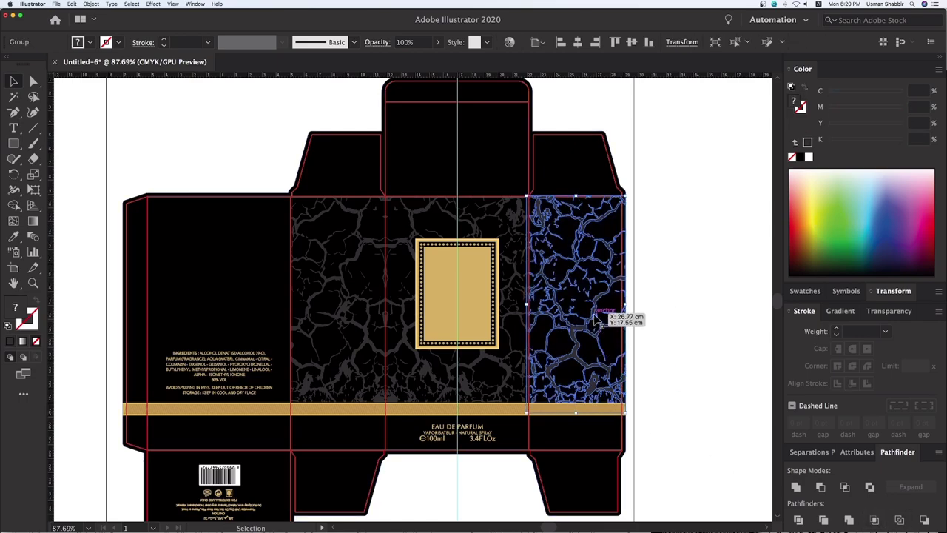
double_click(624, 317)
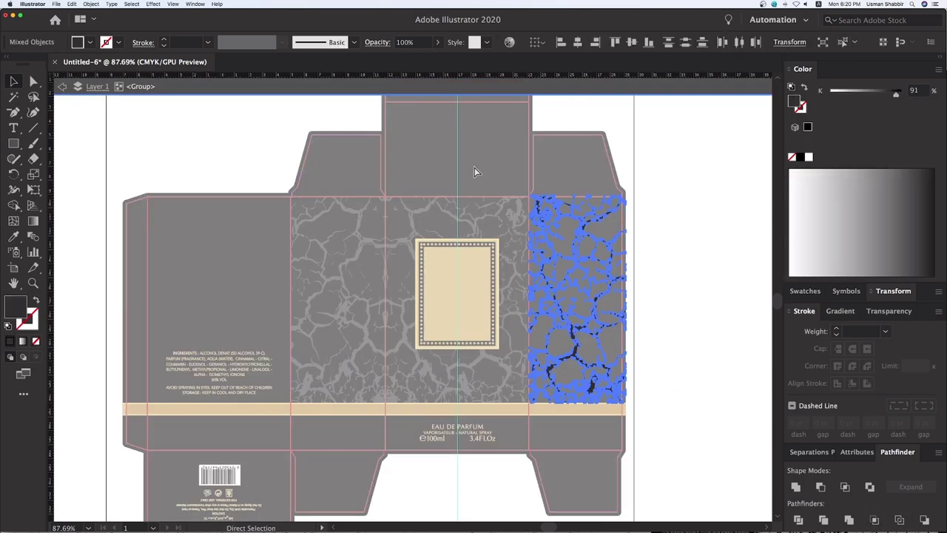
click(676, 518)
double_click(668, 411)
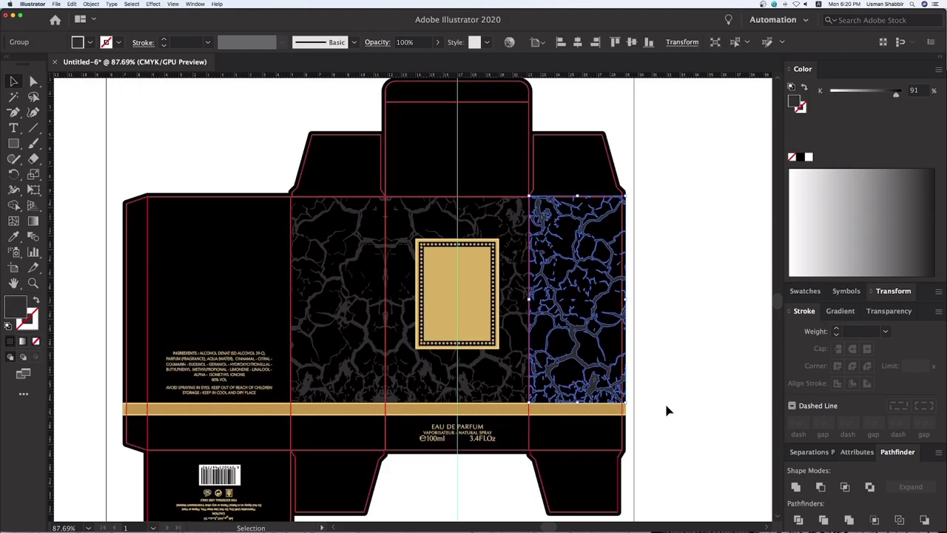
click(668, 412)
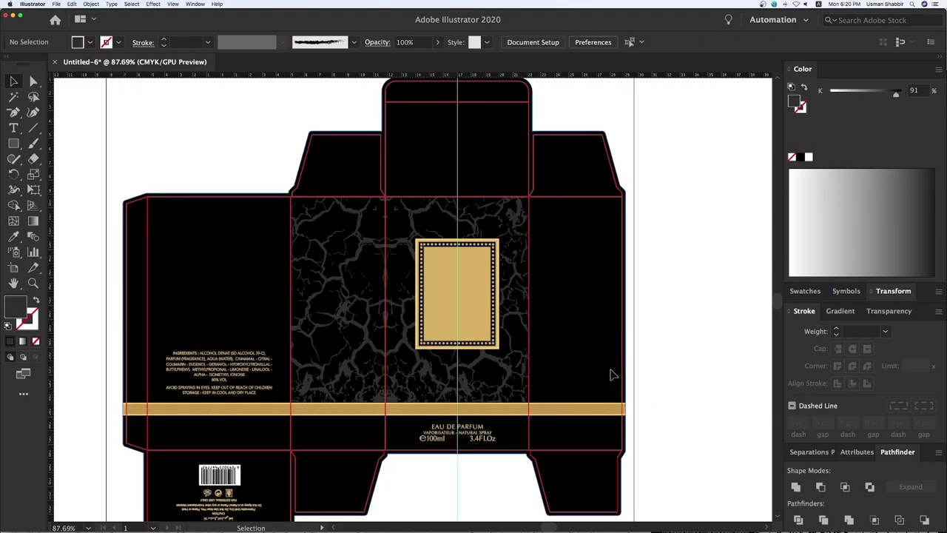
click(612, 377)
click(690, 376)
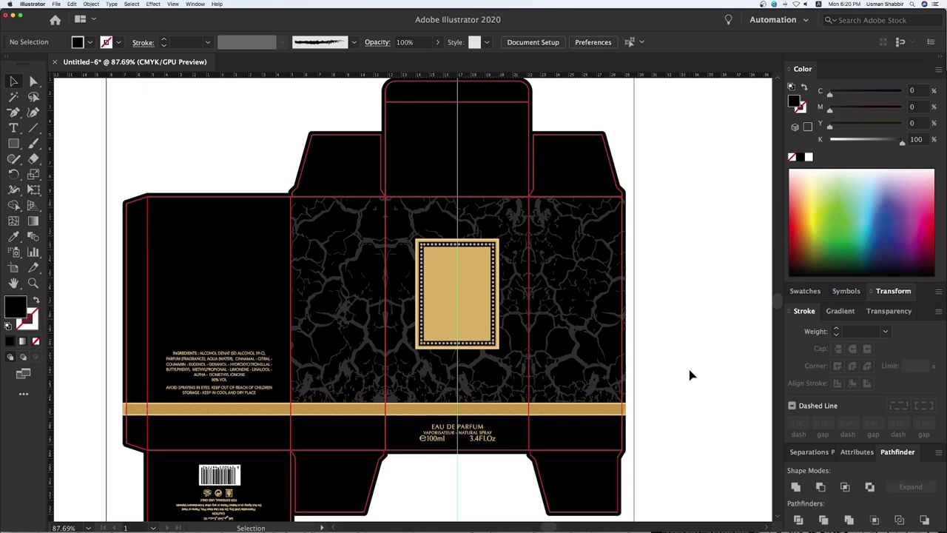
- Zoom in on the gold label and narrow the inner gold rectangle to fit inside the dotted border
key(z)
drag(487, 312, 530, 369)
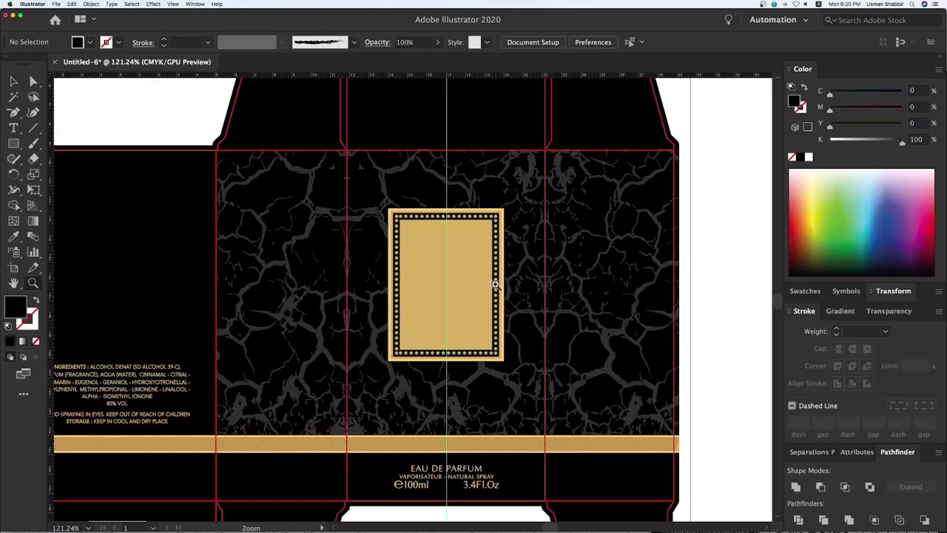
key(v)
drag(469, 244, 483, 276)
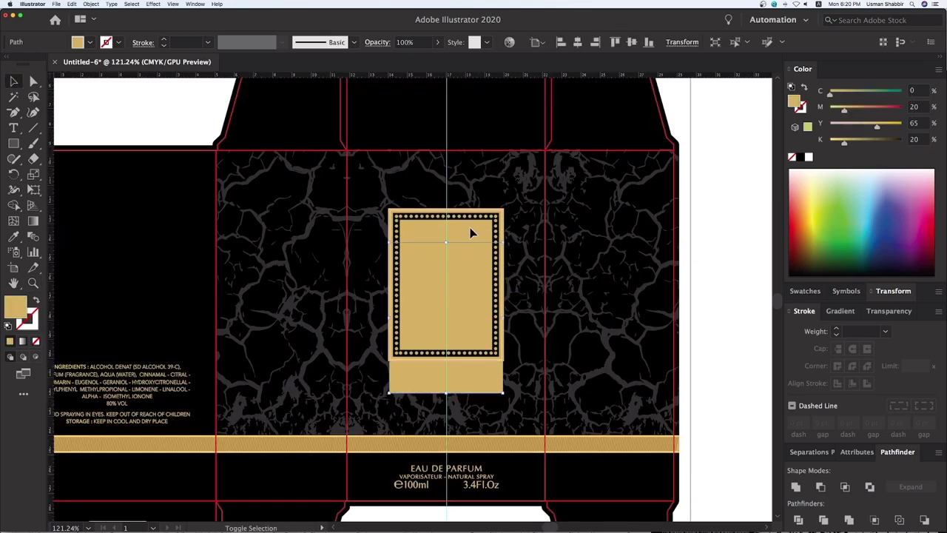
click(615, 42)
click(702, 205)
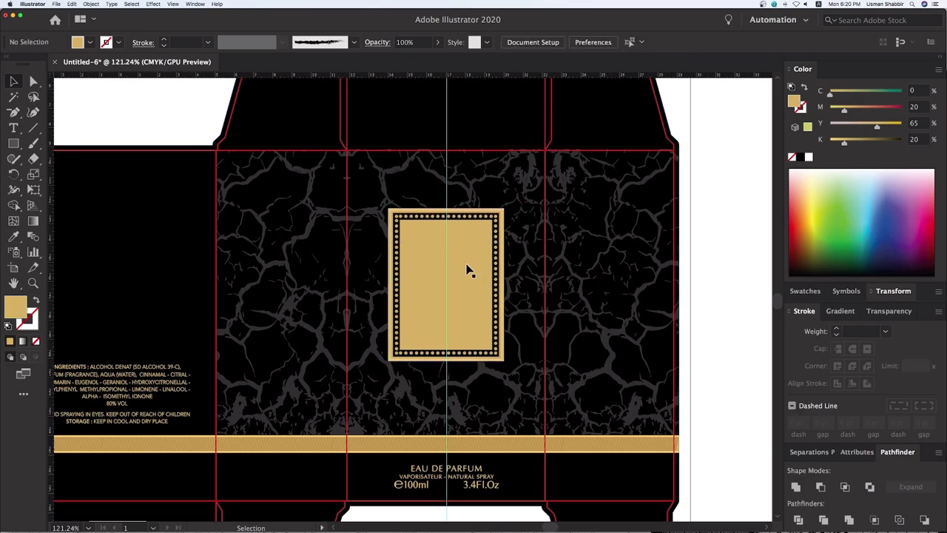
click(503, 294)
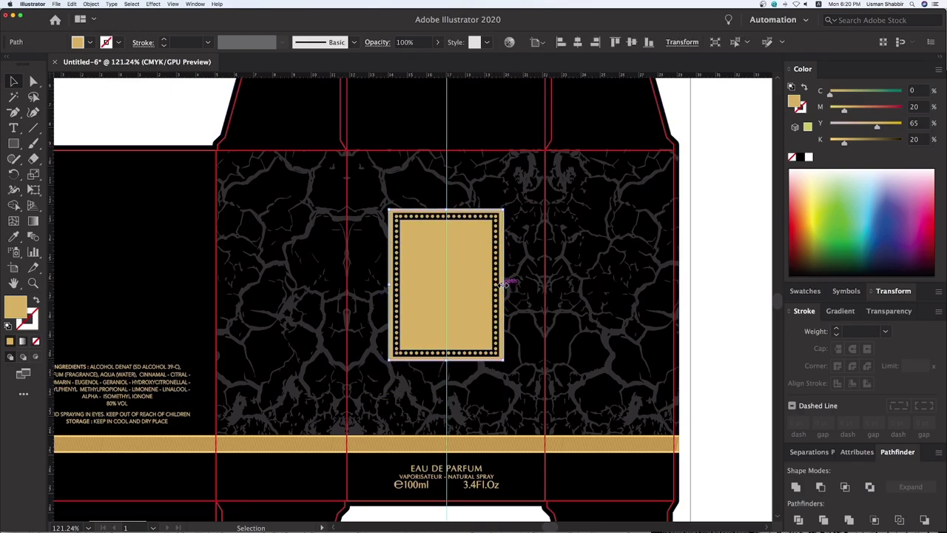
drag(504, 285, 489, 287)
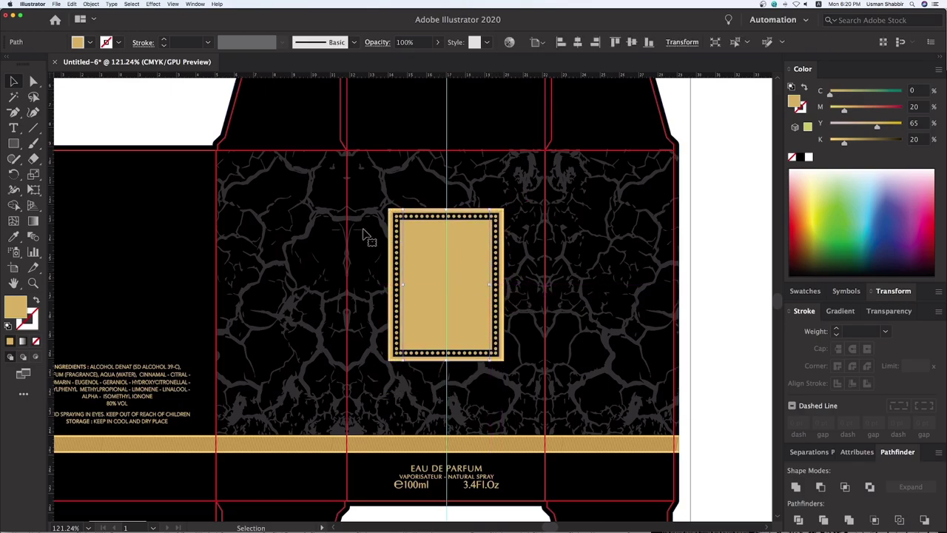
- Give the rectangle no fill, a black 1 pt dashed stroke, and pull its top edge inside the dots
click(515, 378)
click(791, 158)
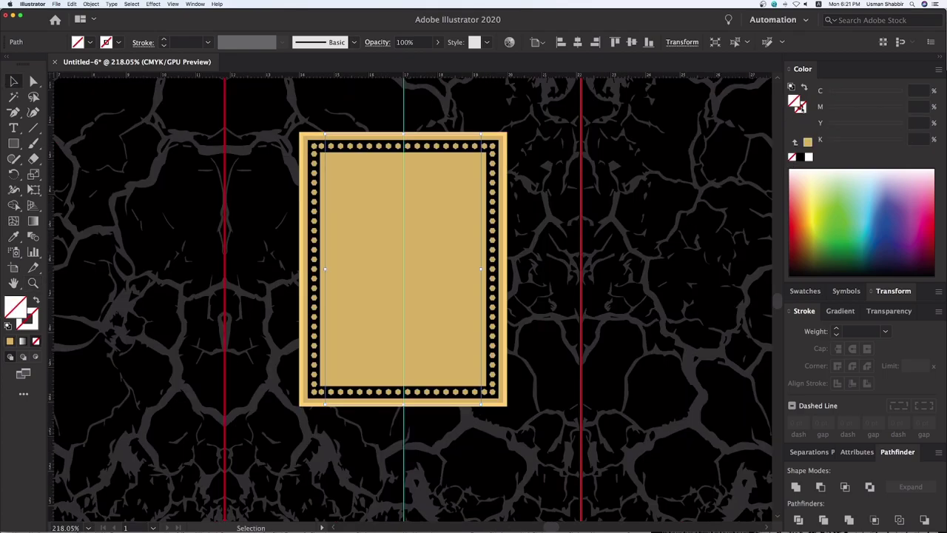
click(800, 156)
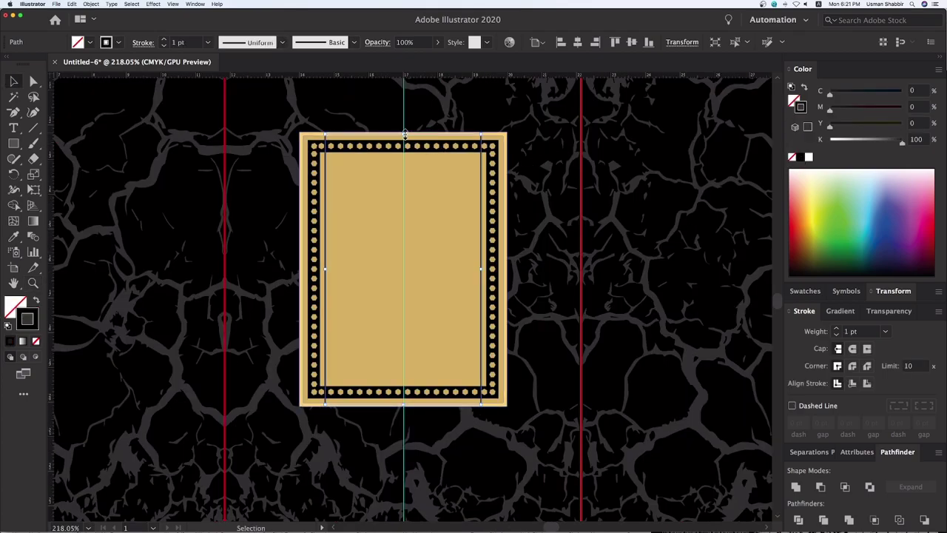
drag(404, 136, 402, 157)
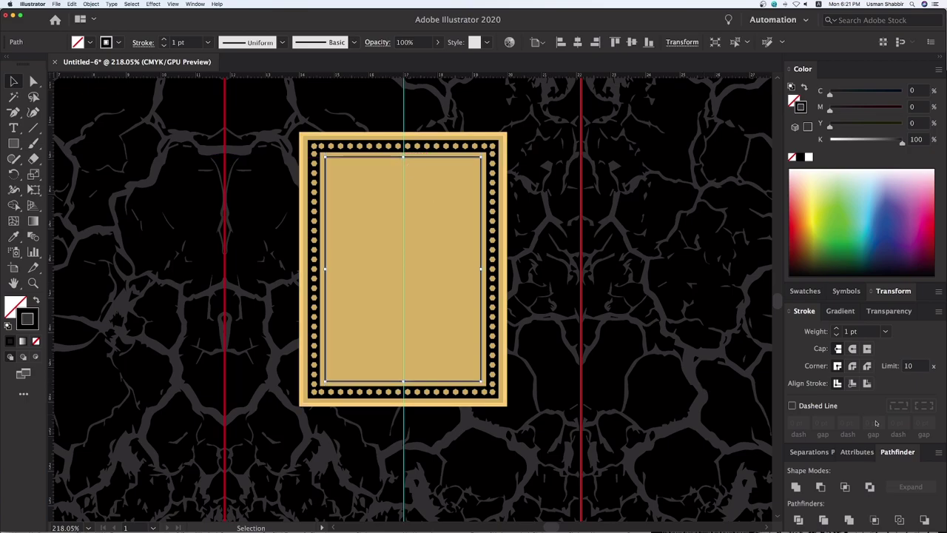
click(792, 406)
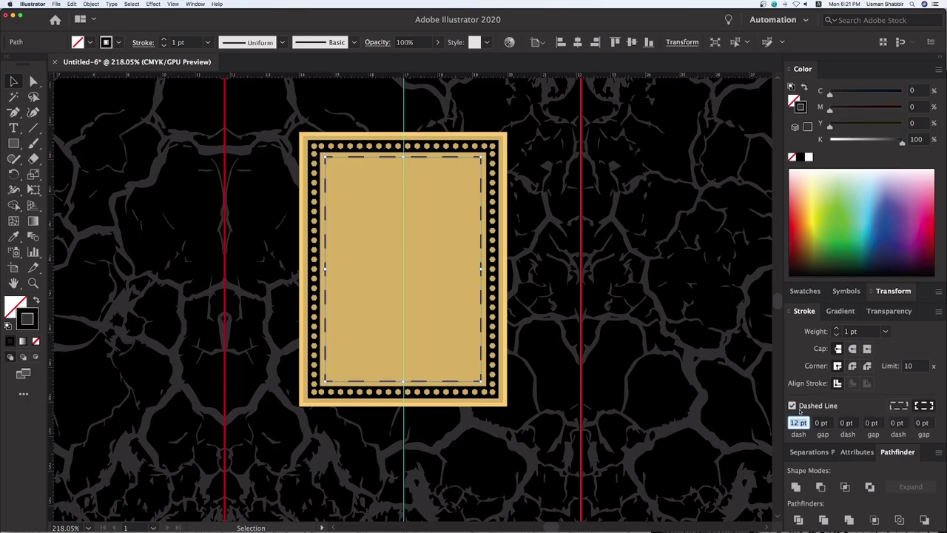
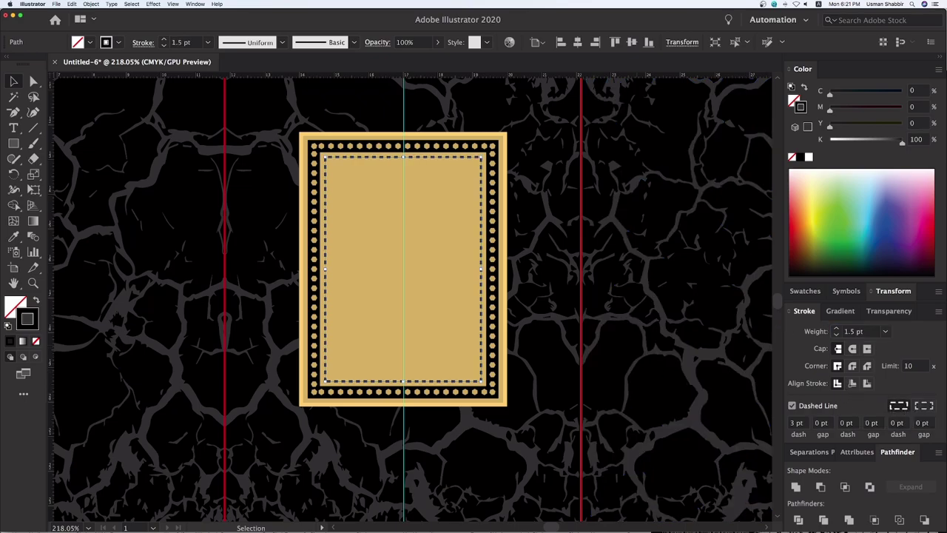
- Make the label's dashed inner rectangle a solid line with a 2 pt stroke weight
key(ctrl+1)
click(697, 357)
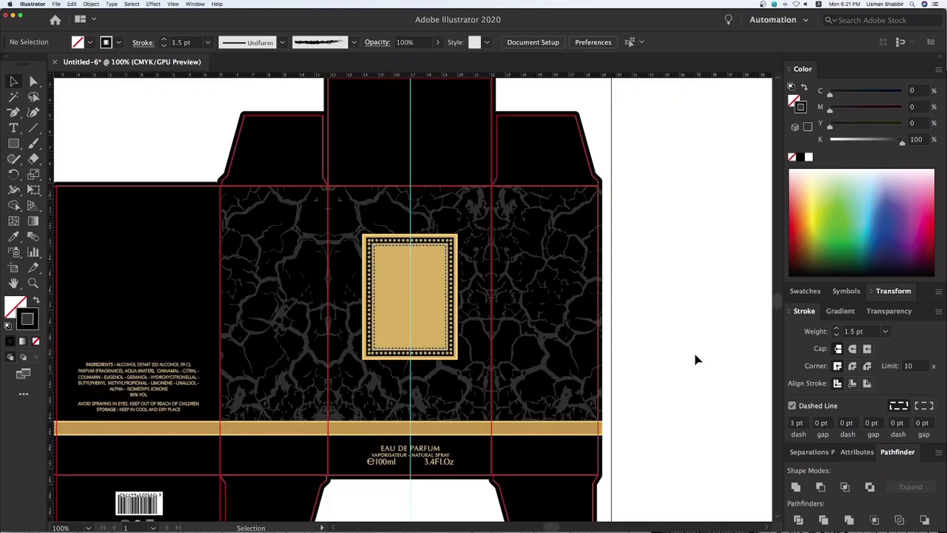
key(z)
drag(286, 199, 559, 405)
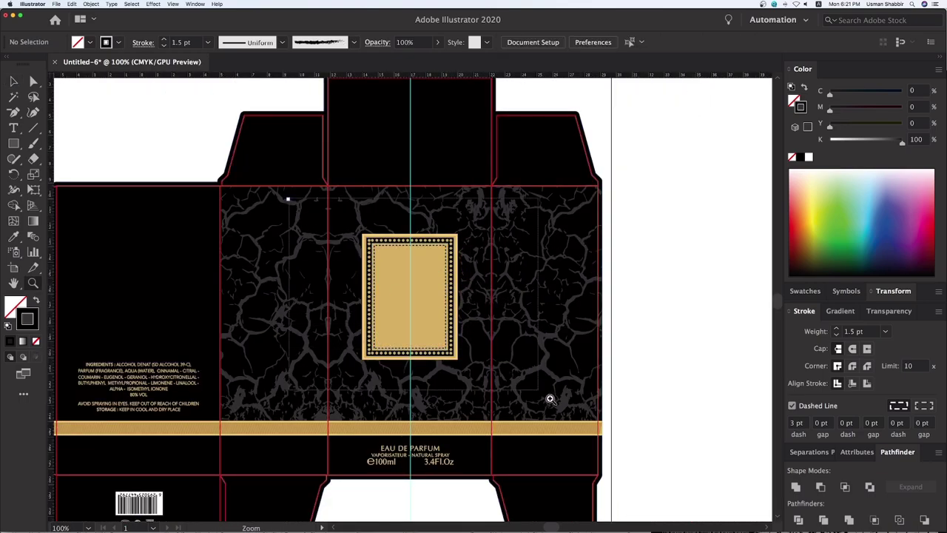
key(v)
click(457, 273)
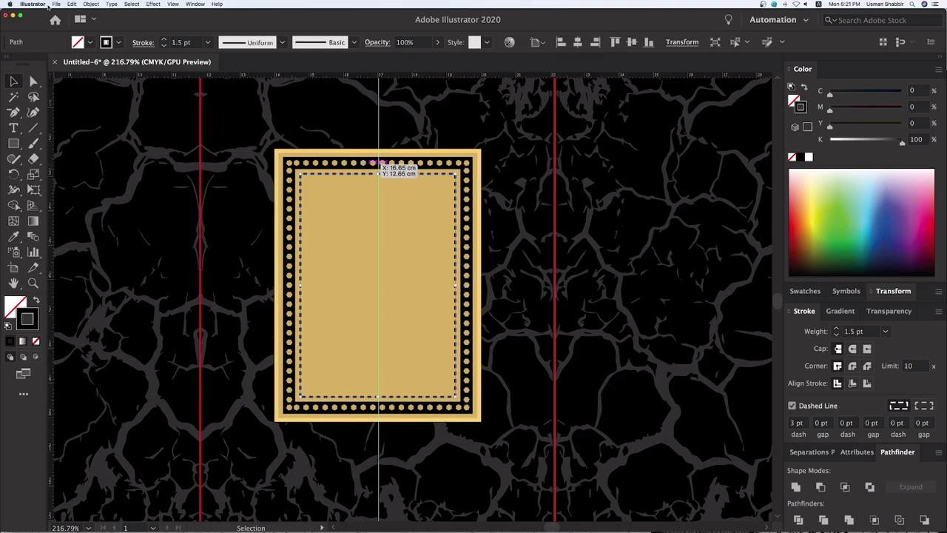
click(792, 406)
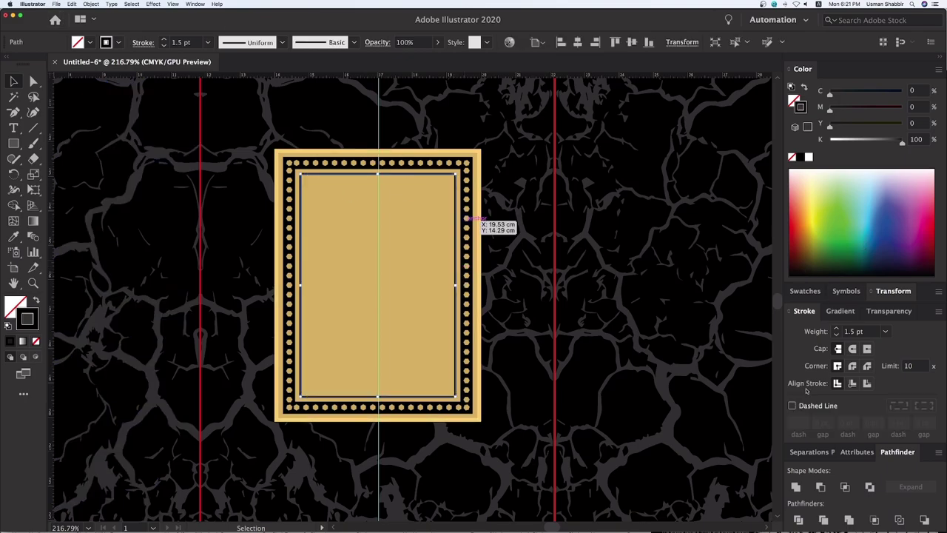
click(858, 331)
text(2)
key(Return)
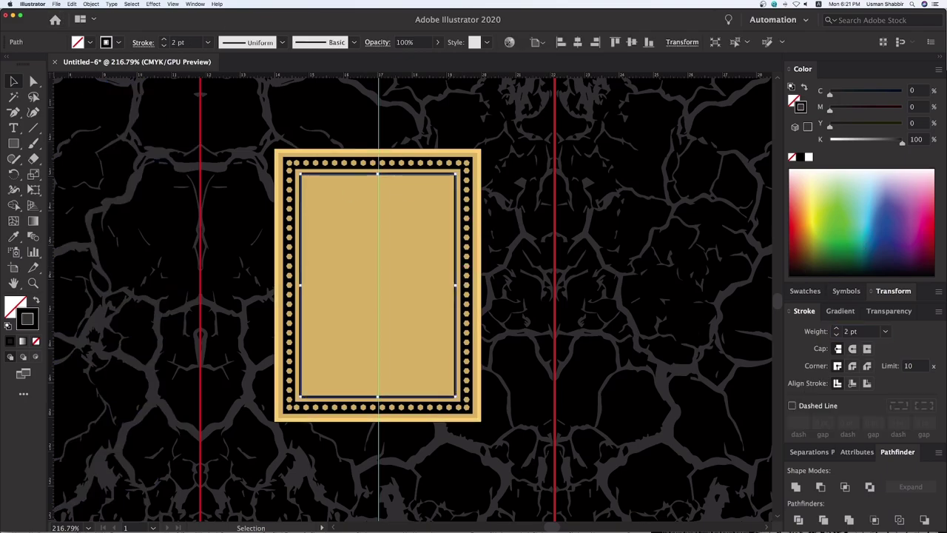
- Expand the crackle texture's fill and stroke into paths, then check the label up close
click(91, 3)
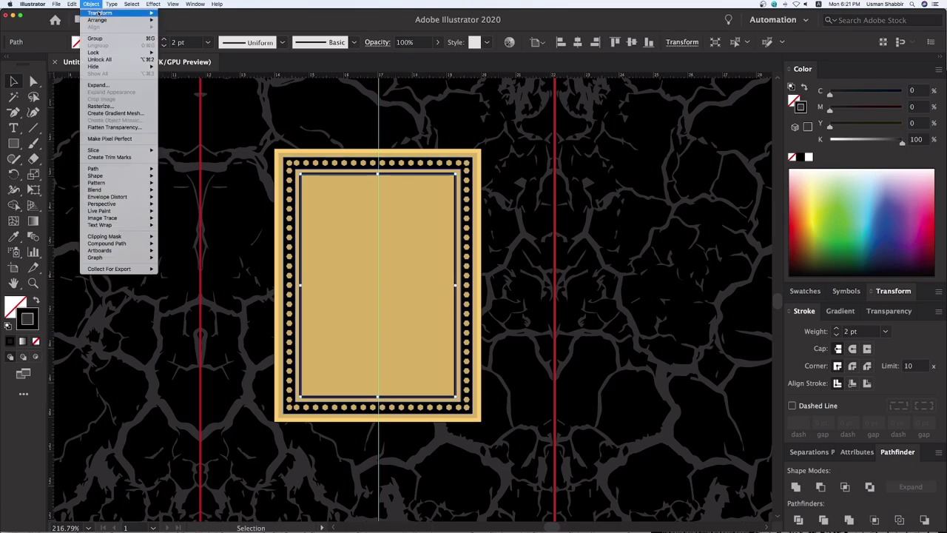
click(103, 85)
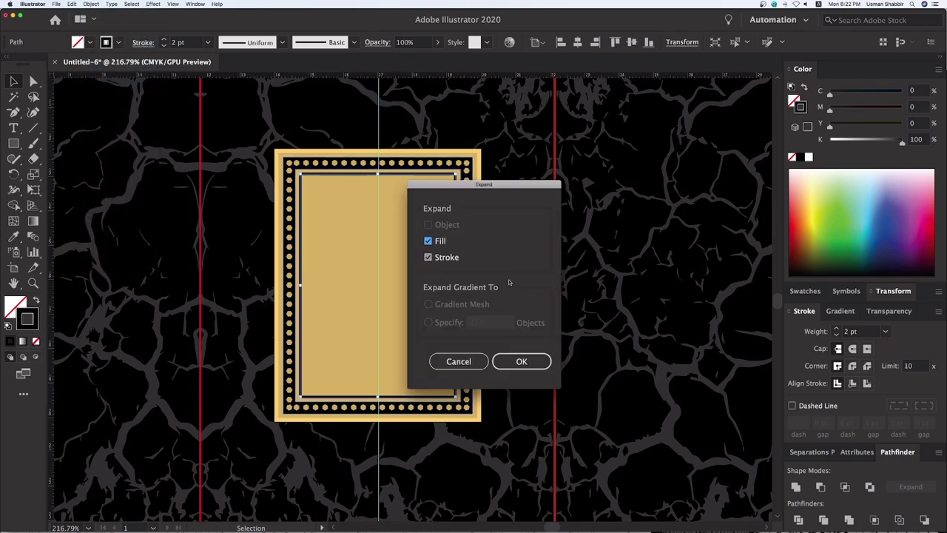
click(522, 361)
key(z)
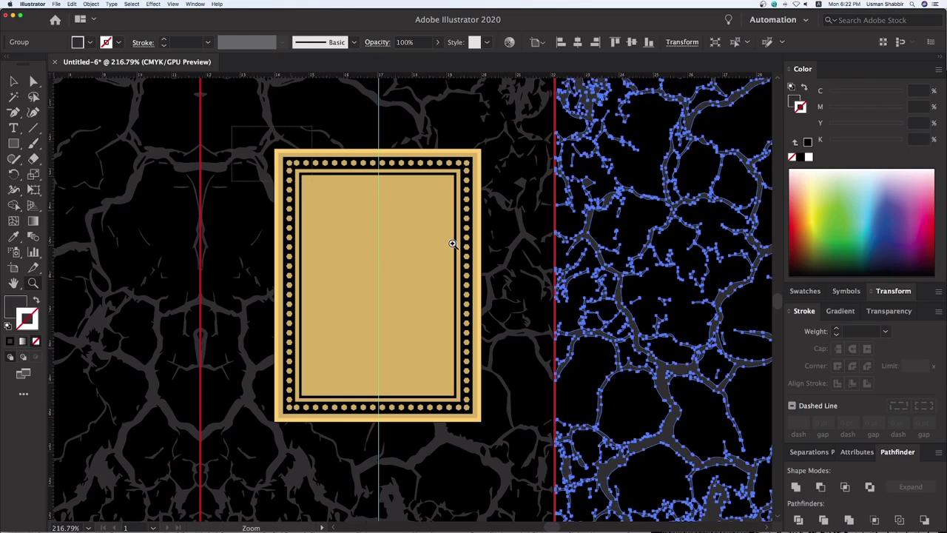
drag(450, 244, 442, 261)
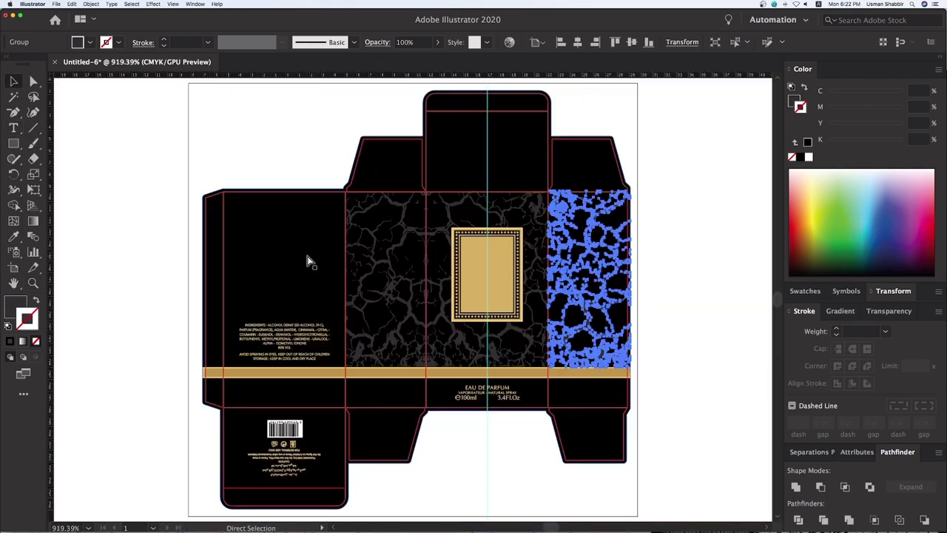
key(z)
drag(367, 148, 675, 425)
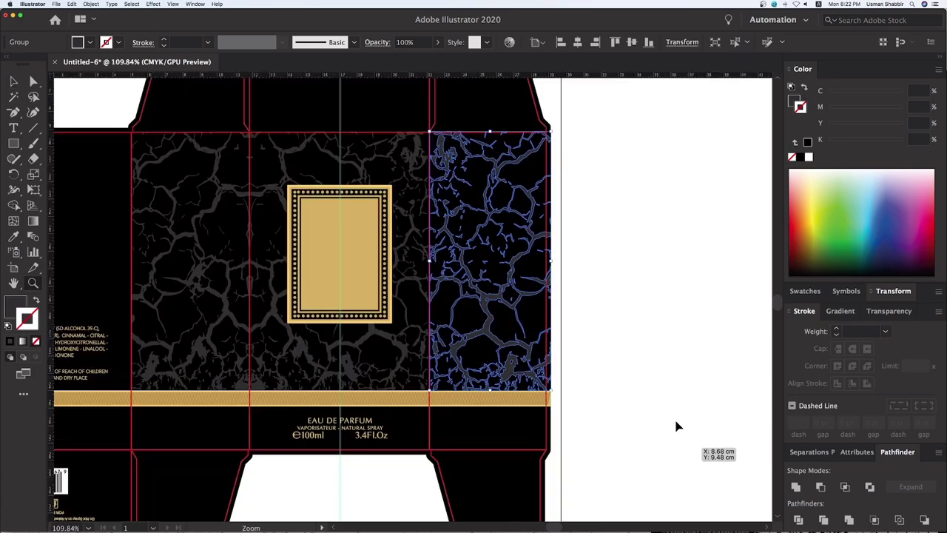
click(675, 426)
drag(373, 277, 543, 327)
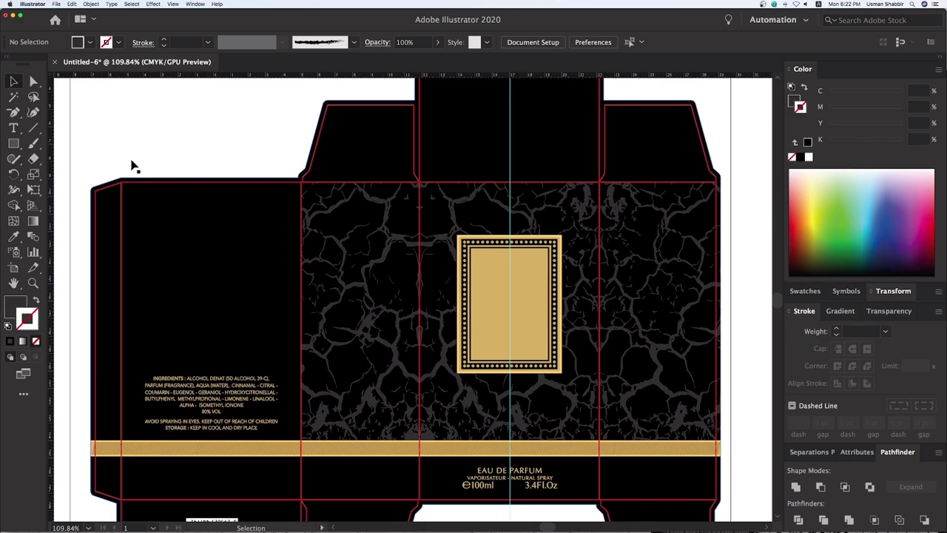
- Type 'Velvet' above the dieline and enlarge it to about 39 pt
key(t)
click(178, 127)
text(Velvet)
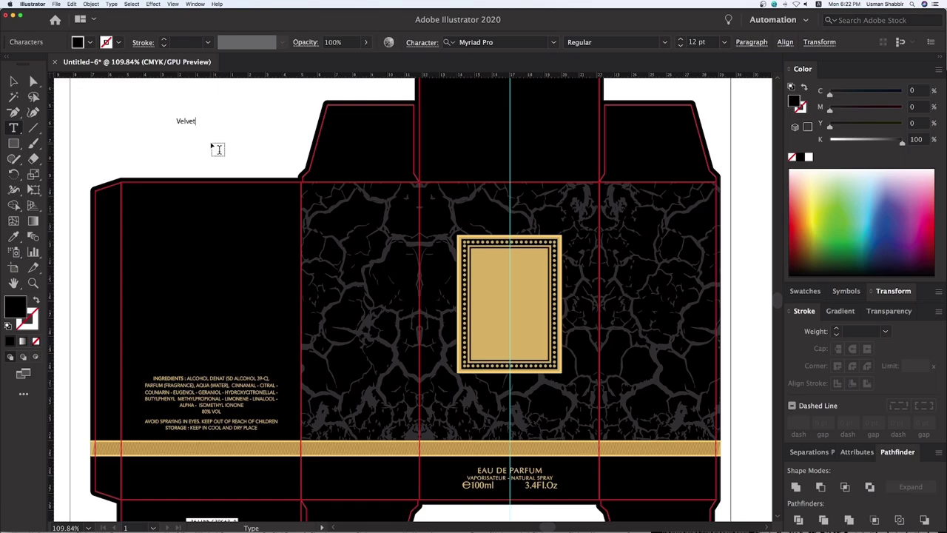
key(Escape)
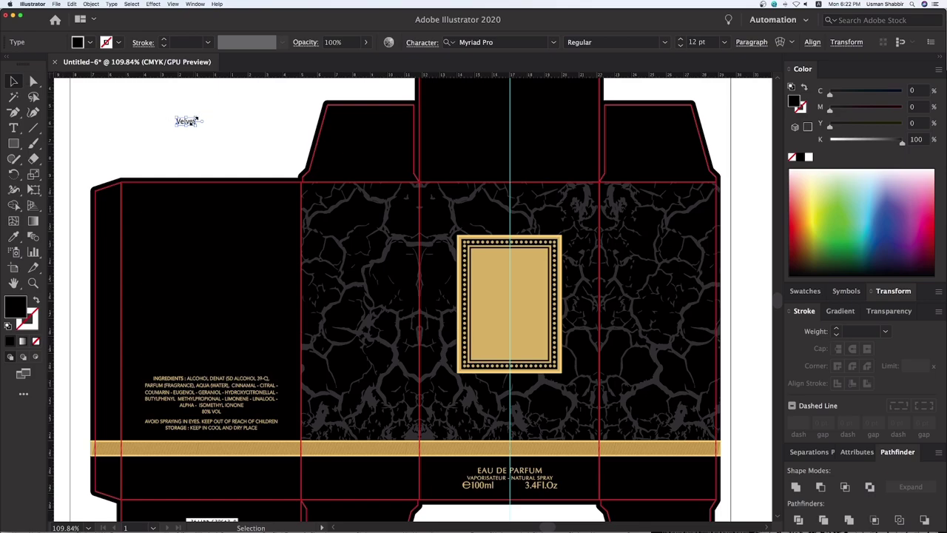
drag(196, 126, 224, 135)
- Set Velvet in Tangerine Regular and move it to the centre of the gold label
scroll(538, 93, right, 2)
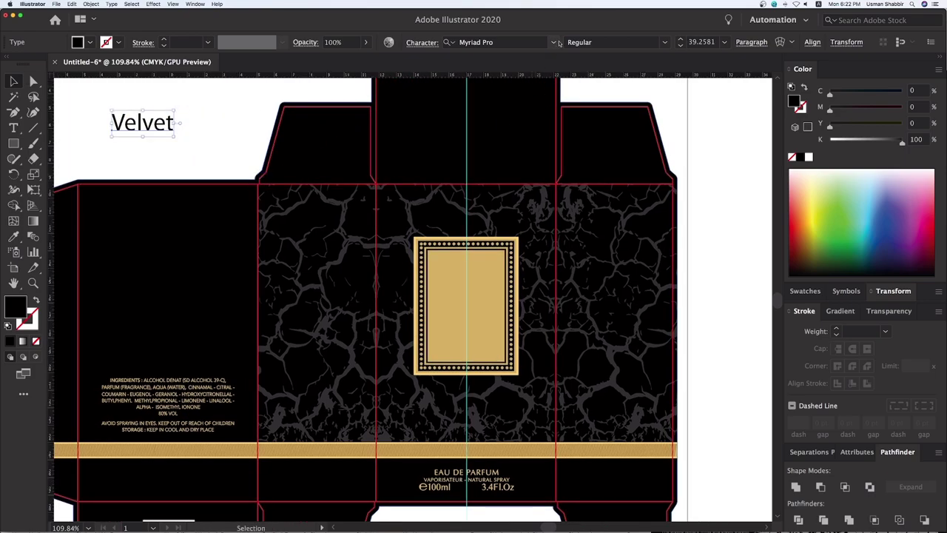
click(554, 42)
click(569, 182)
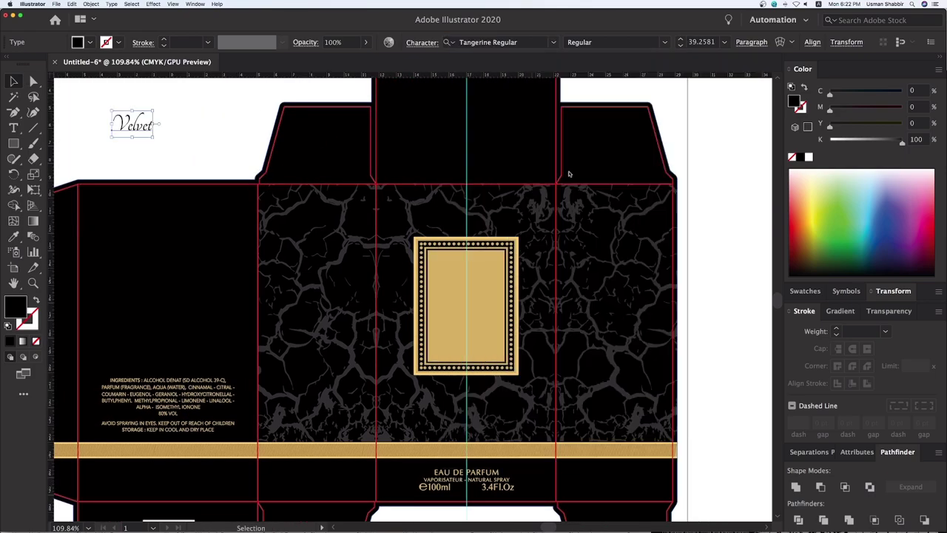
click(169, 142)
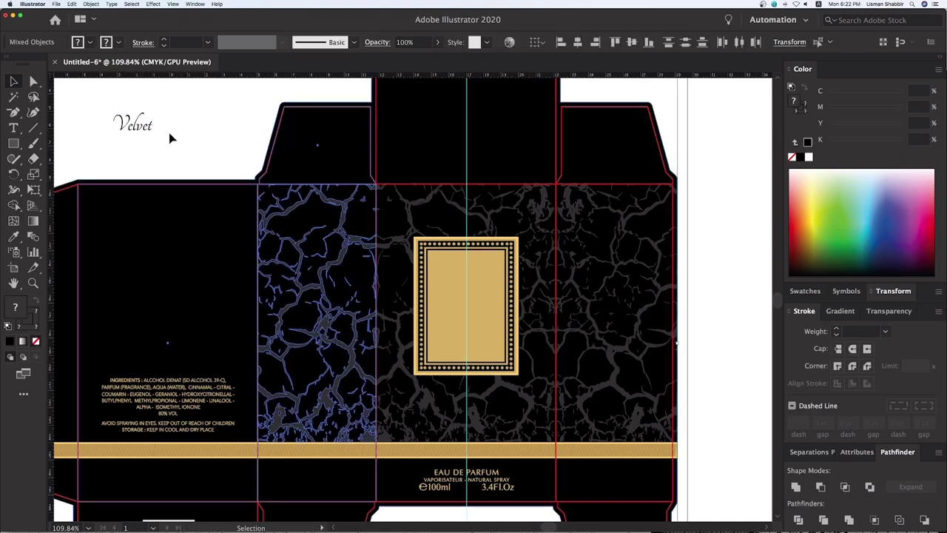
drag(146, 137, 482, 292)
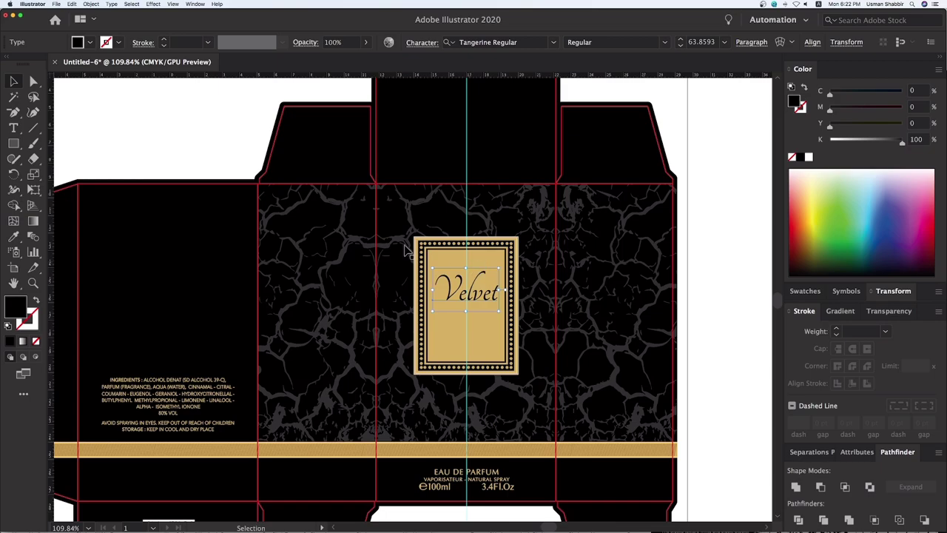
scroll(725, 495, down, 3)
alt+scroll(730, 454, up, 2)
- Duplicate the Velvet text just below the original on the gold label
key(v)
scroll(518, 333, up, 1)
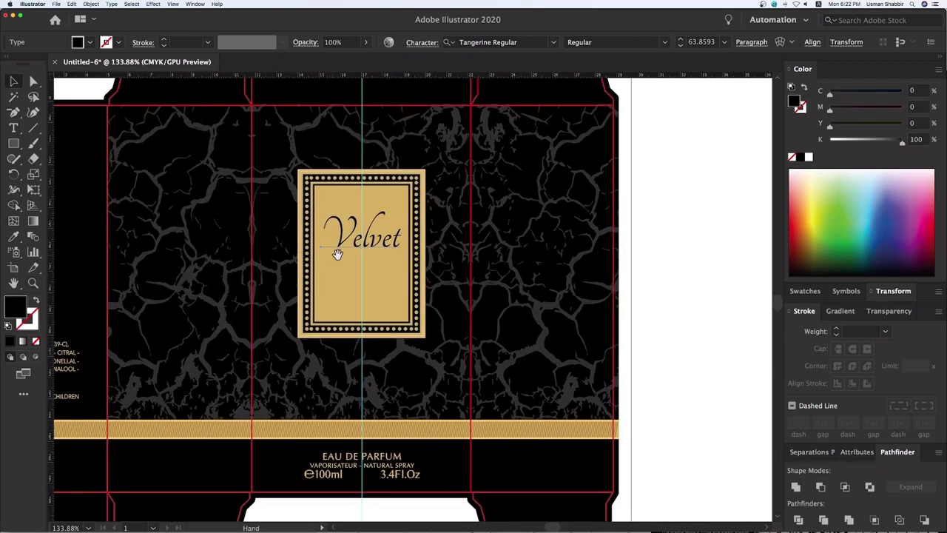
click(379, 251)
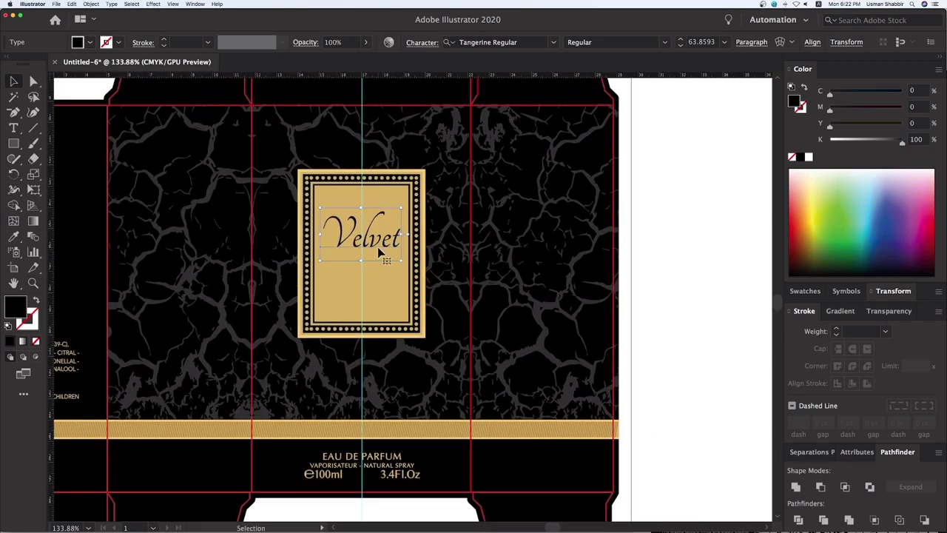
alt+drag(379, 251, 379, 308)
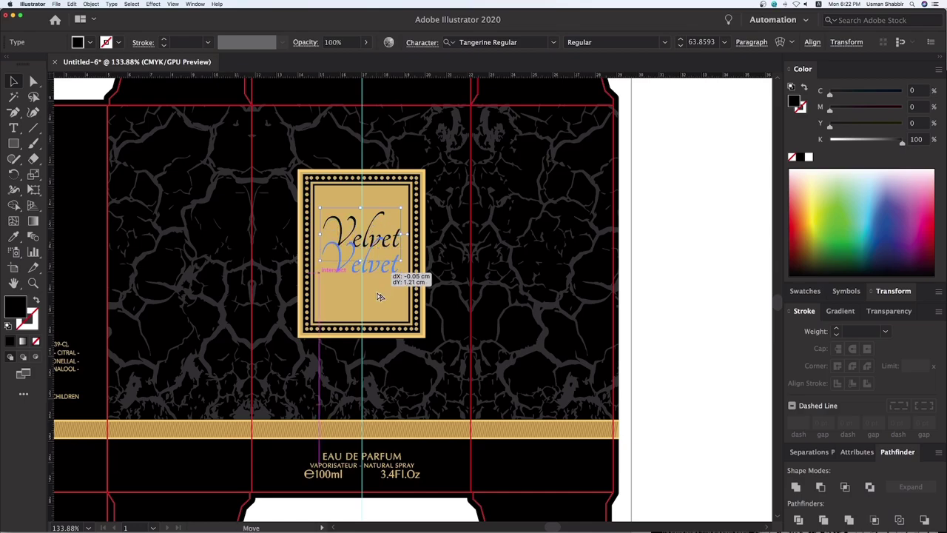
- Convert the upper Velvet to outlines
right_click(378, 253)
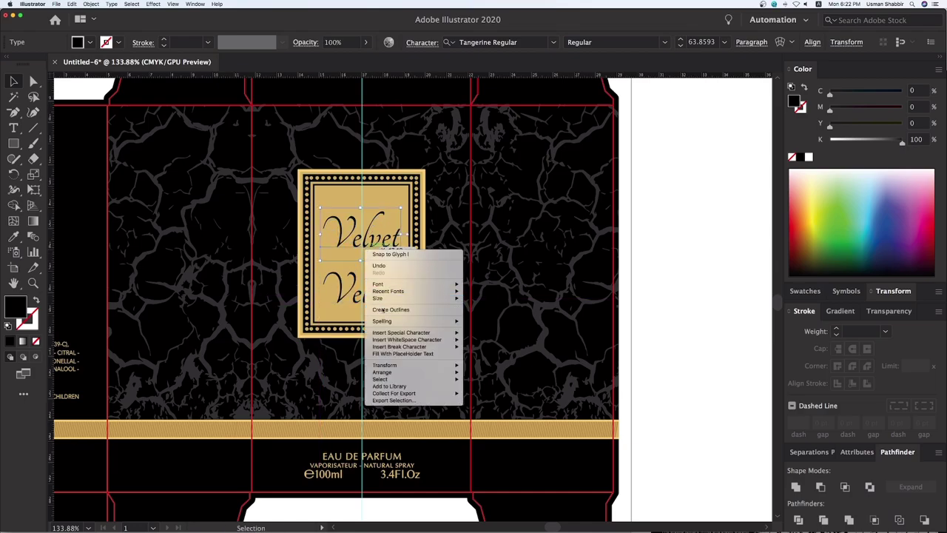
click(383, 311)
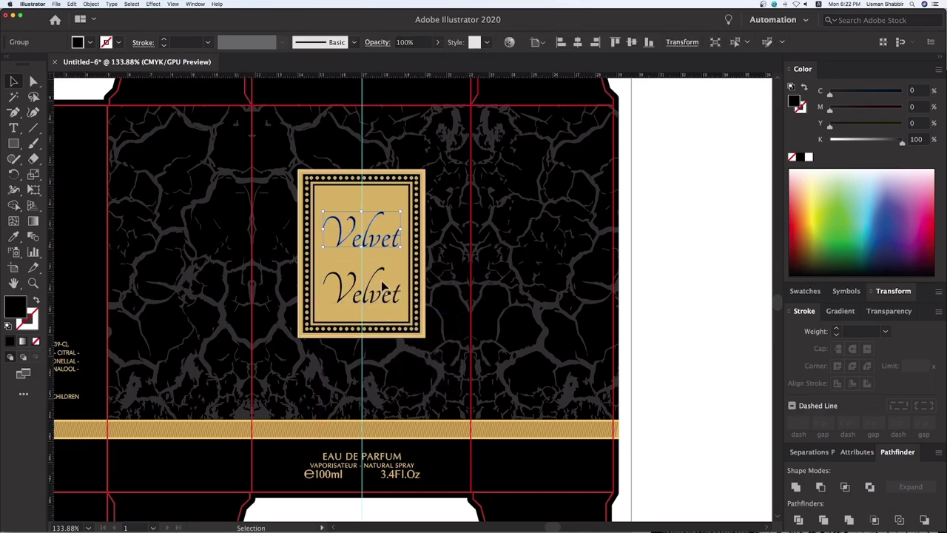
key(super+shift+g)
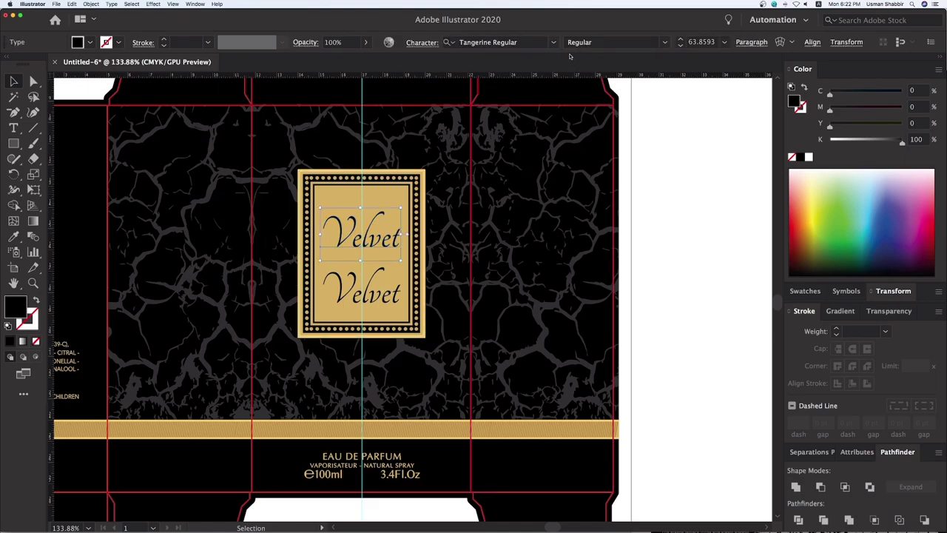
click(665, 44)
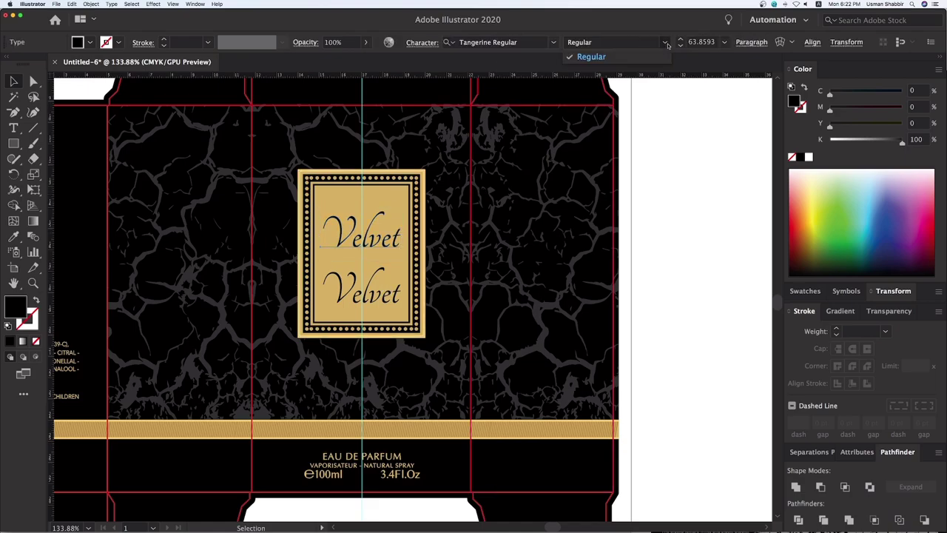
click(372, 251)
right_click(372, 242)
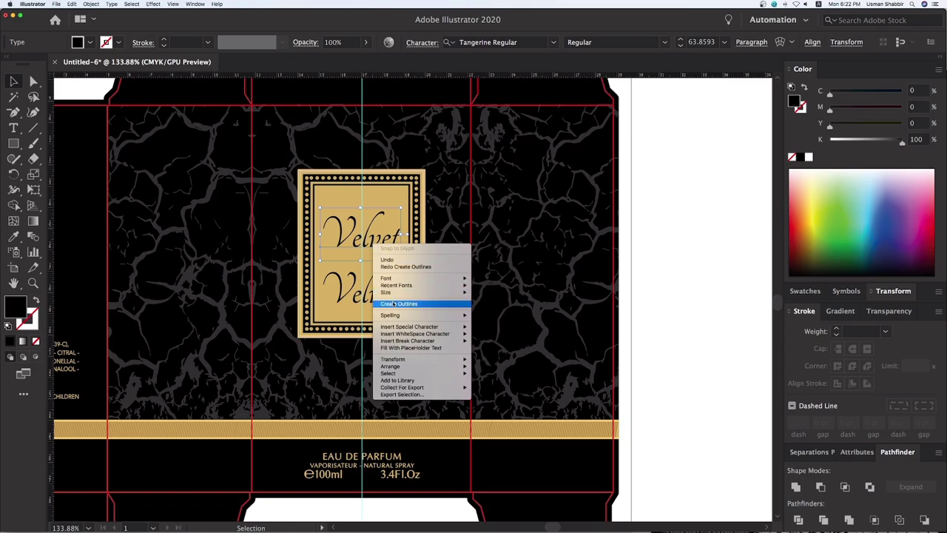
click(393, 304)
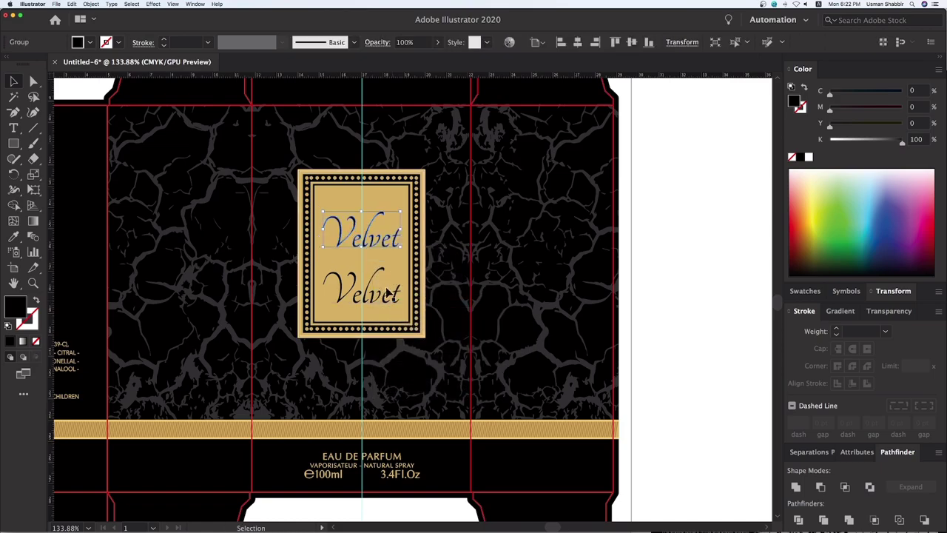
scroll(471, 352, up, 2)
- Retype the lower word as uppercase LEATHER in Minion Variable Concept
double_click(337, 347)
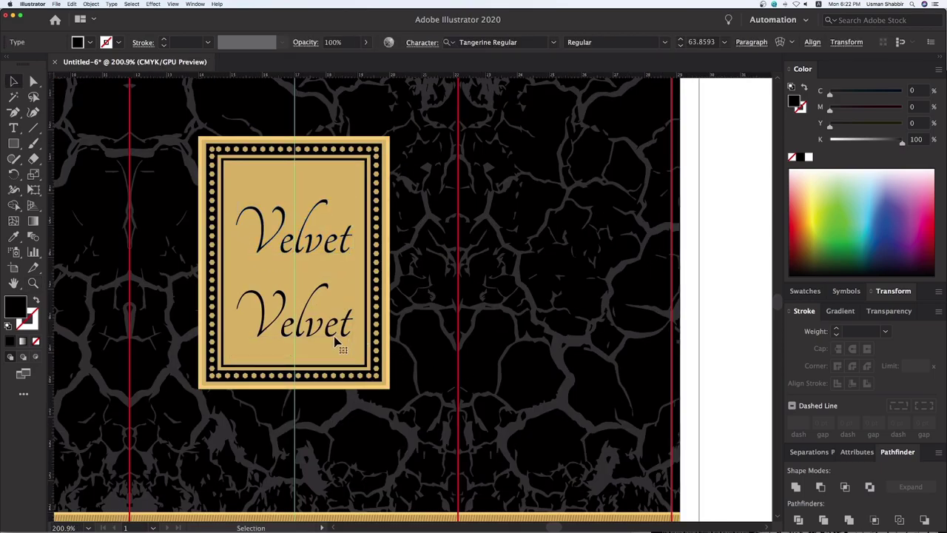
text(Leather)
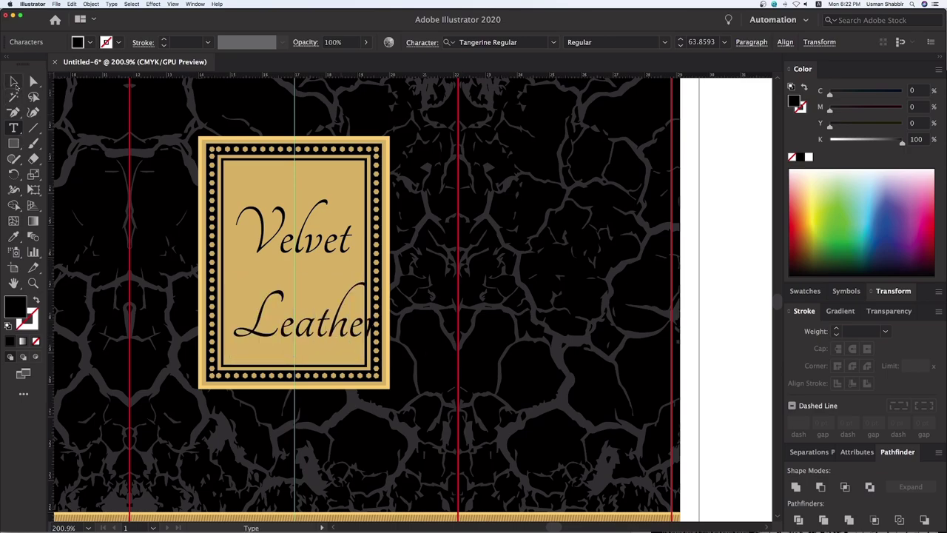
click(14, 82)
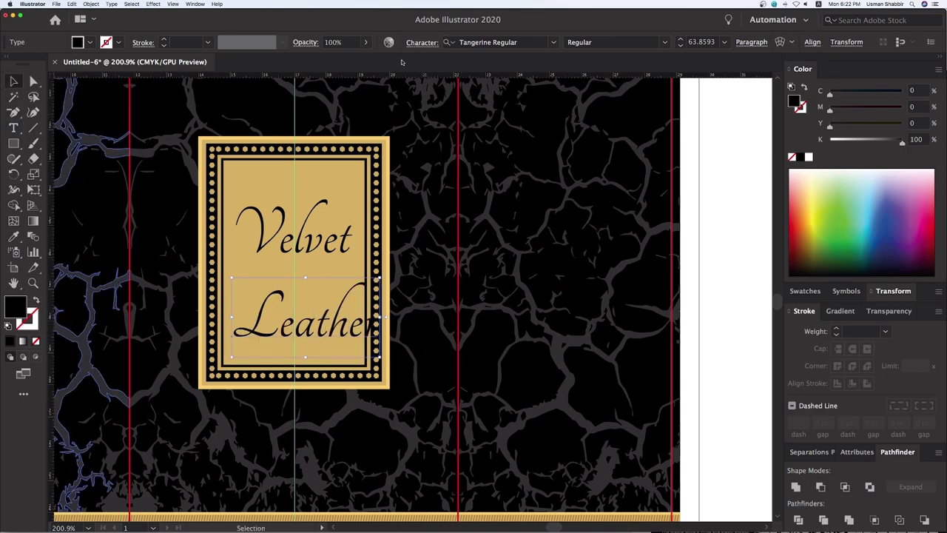
click(552, 42)
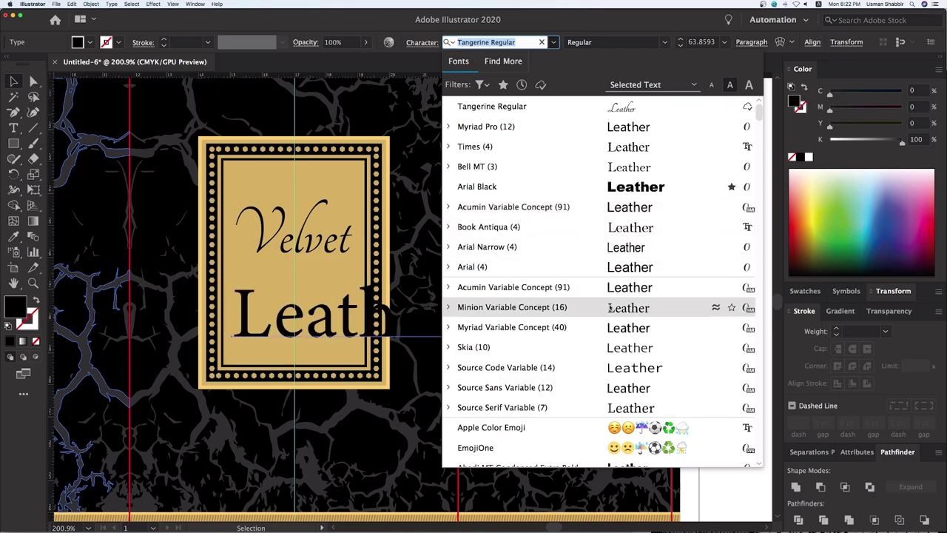
click(518, 306)
click(111, 3)
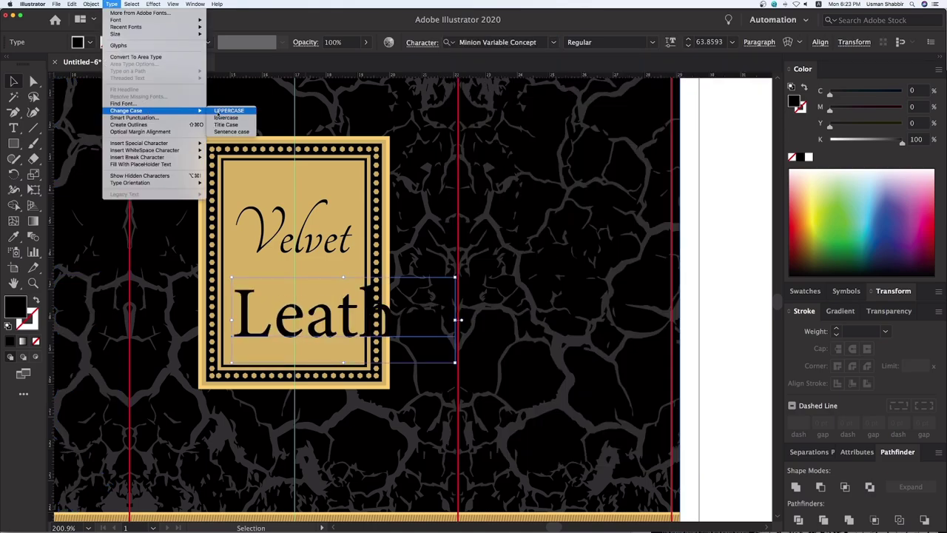
click(222, 113)
- Shrink LEATHER beneath Velvet, then resize and nudge Velvet down and left
mouse_move(545, 281)
mouse_down()
mouse_move(420, 333)
mouse_move(321, 307)
mouse_up()
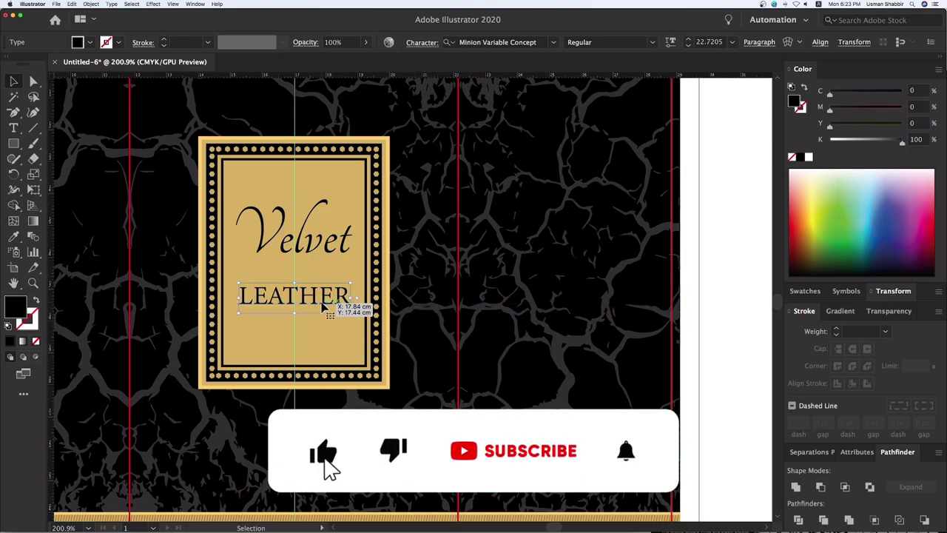
drag(322, 305, 376, 279)
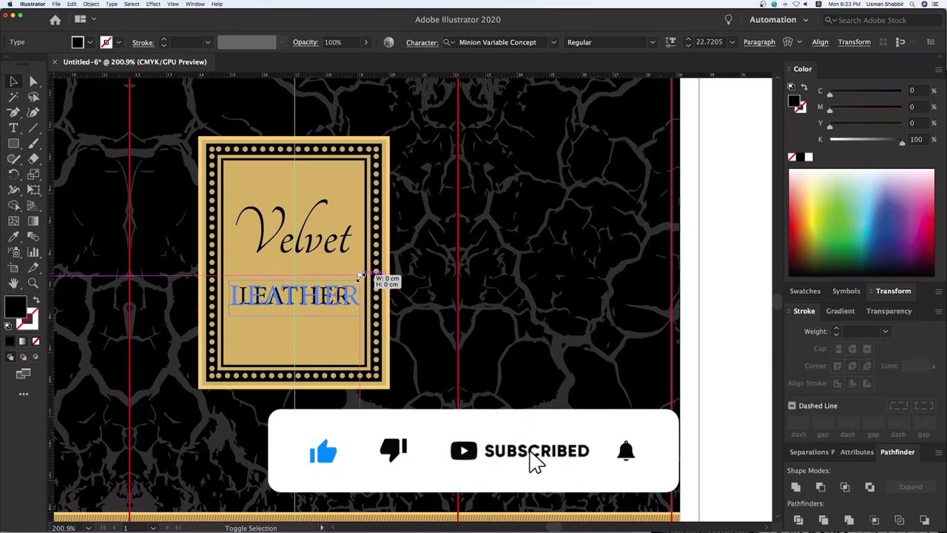
click(329, 251)
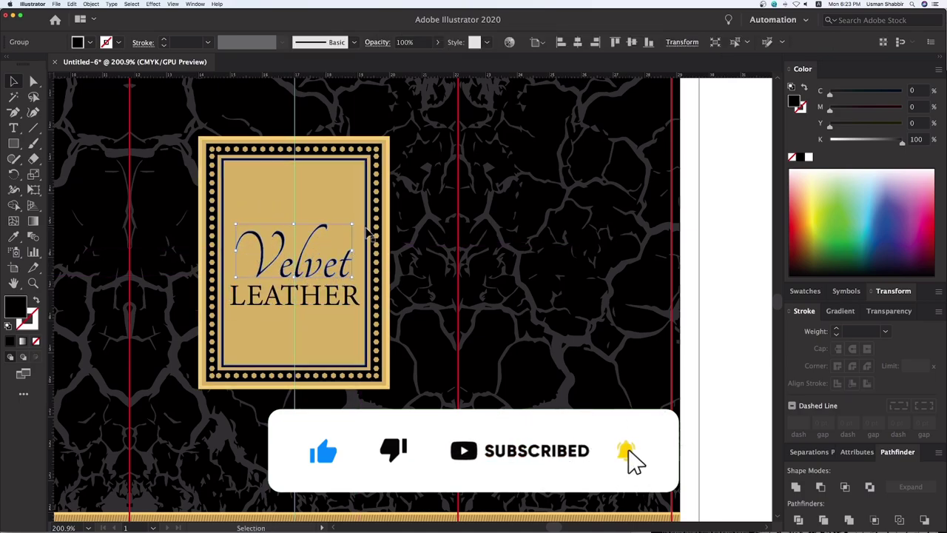
drag(351, 220, 344, 227)
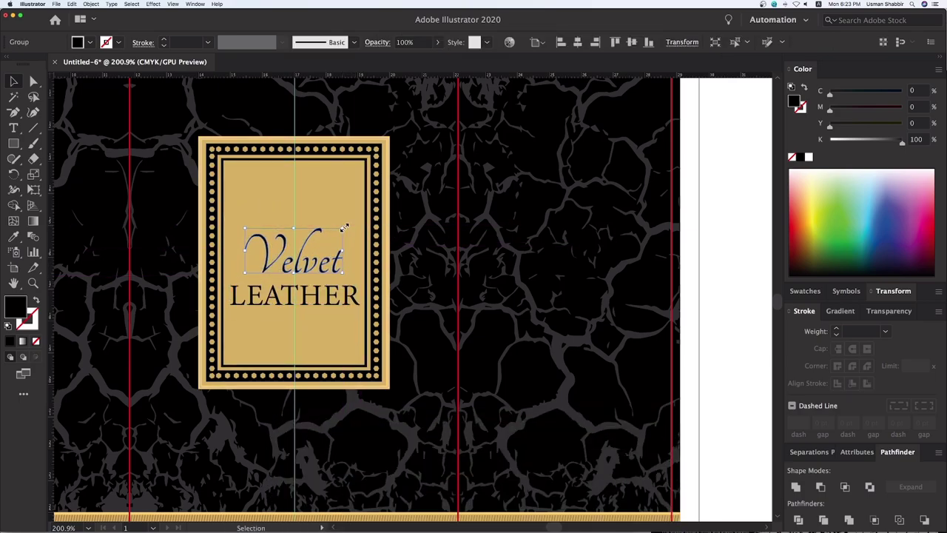
key(Down)
key(Down)
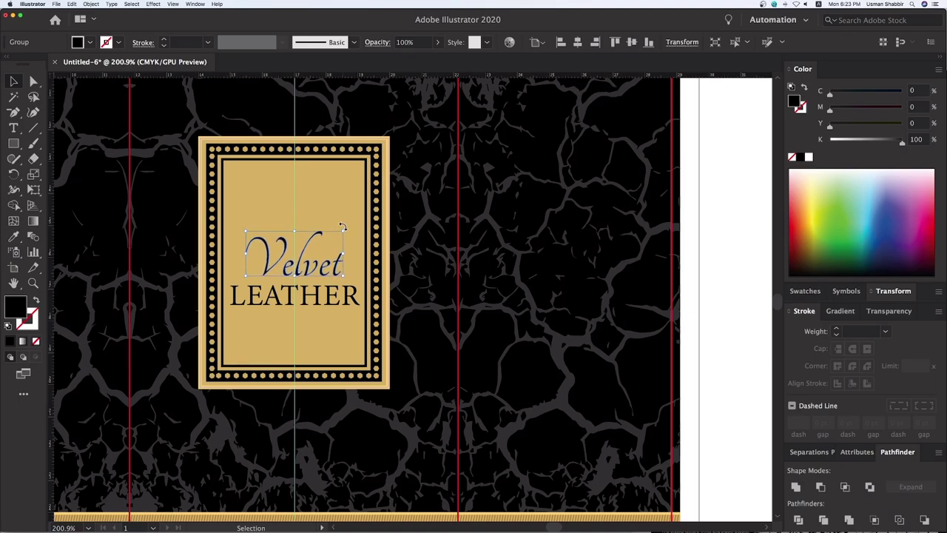
key(Left)
key(Left)
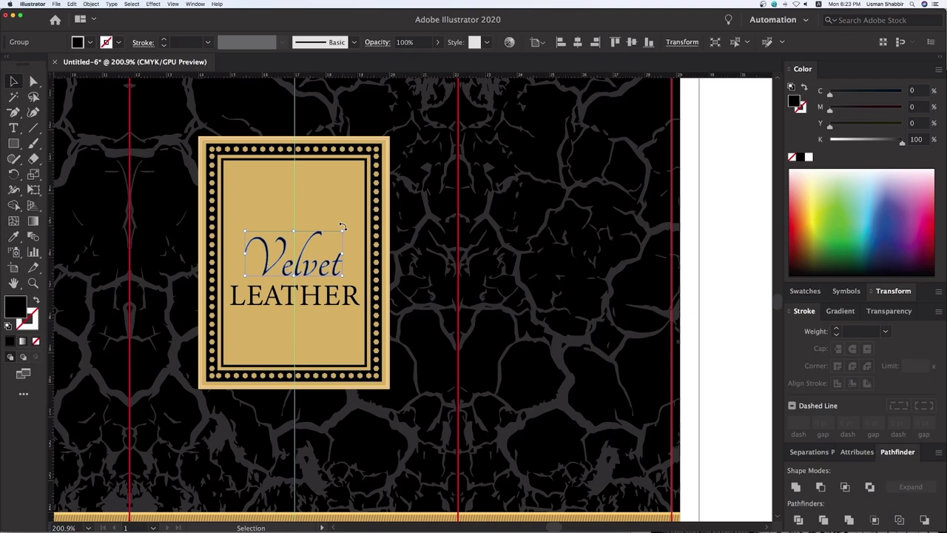
- Group Velvet and LEATHER and move the title up on the label
key(a)
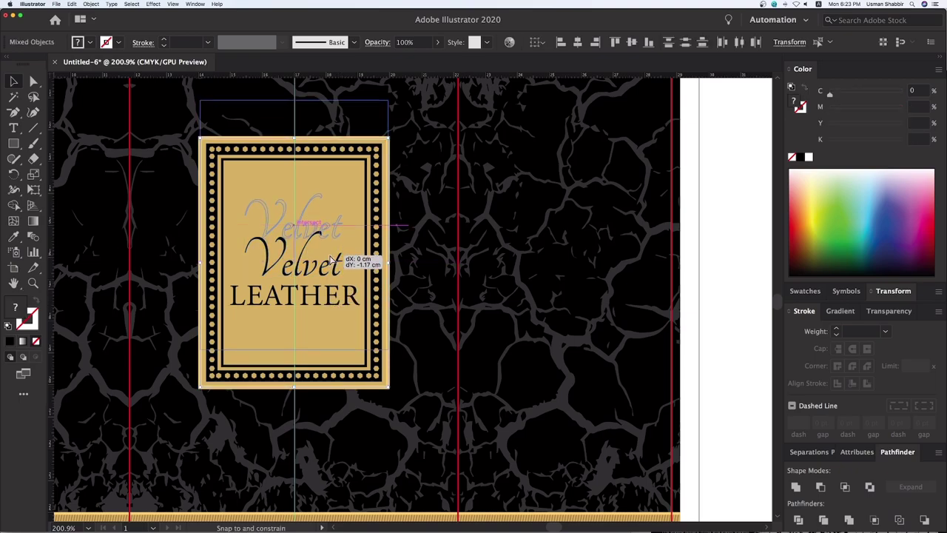
drag(337, 331, 332, 295)
key(super+z)
click(329, 310)
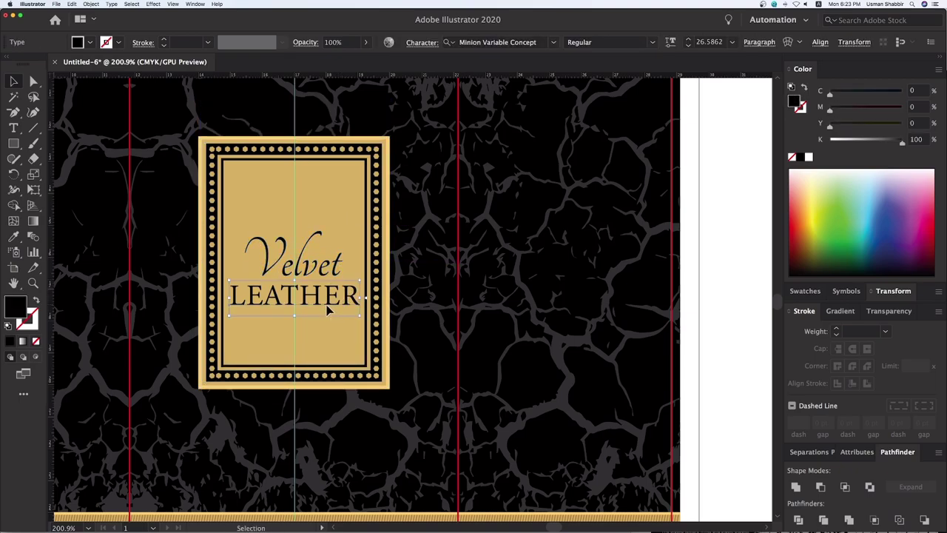
right_click(319, 301)
click(359, 365)
drag(323, 279, 325, 240)
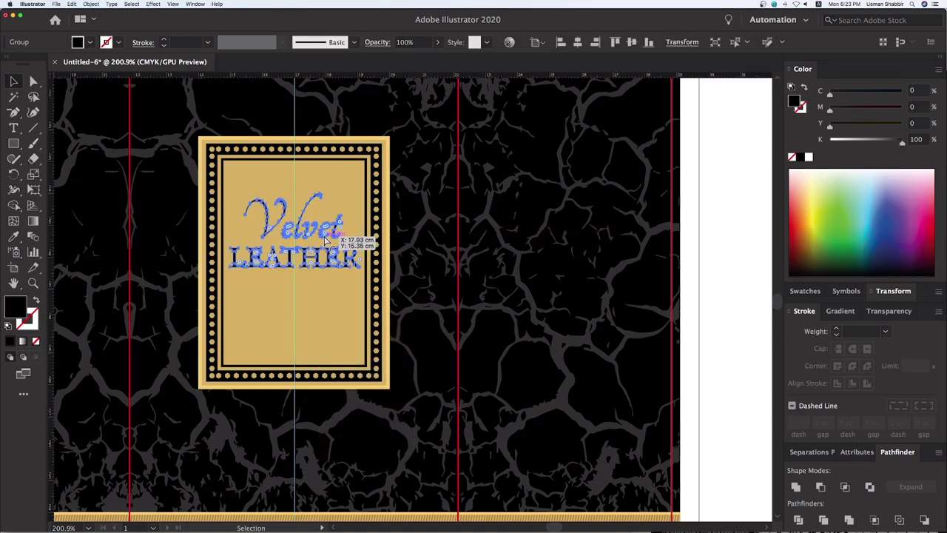
- Zoom in on the front-panel label and isolate Velvet within the title group
key(super+1)
key(z)
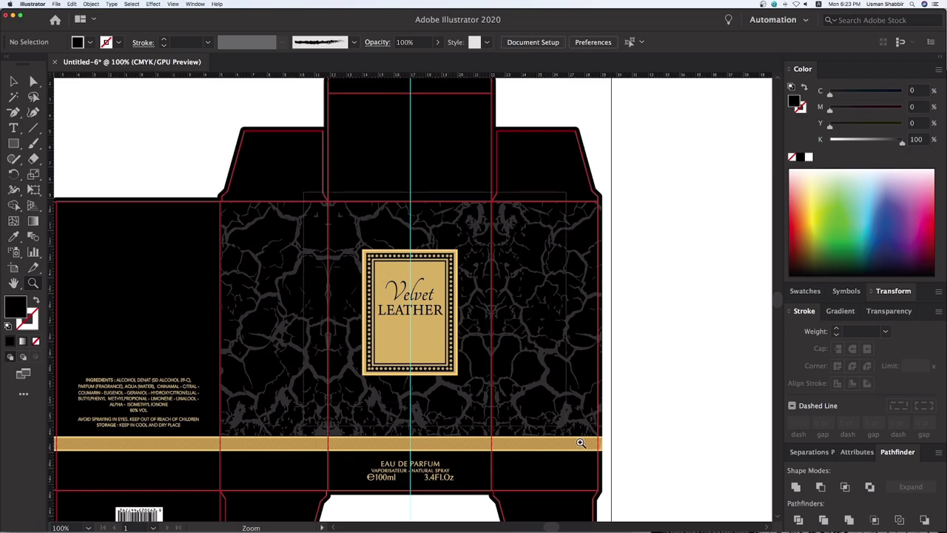
drag(633, 469, 649, 503)
key(v)
drag(348, 239, 334, 228)
double_click(334, 228)
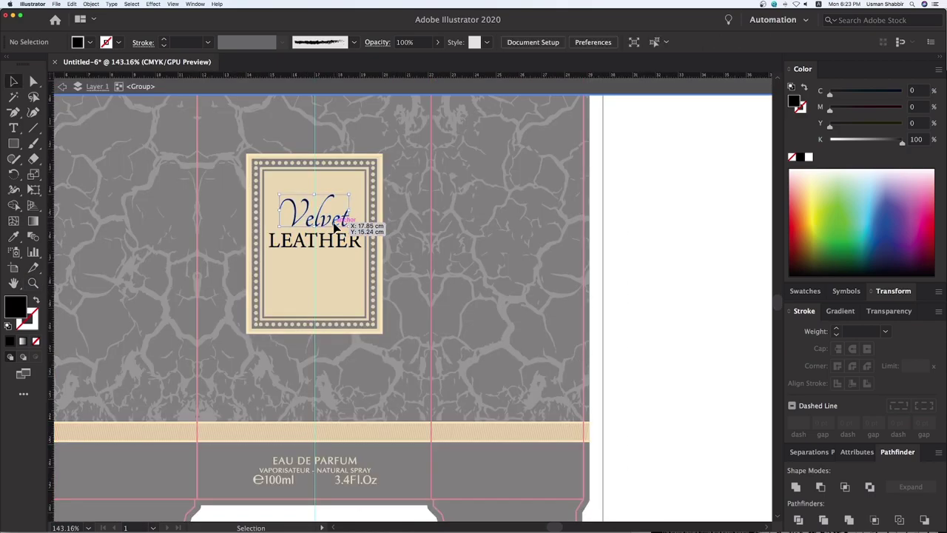
- Give Velvet a 1 pt black stroke with round caps and round joins
click(799, 106)
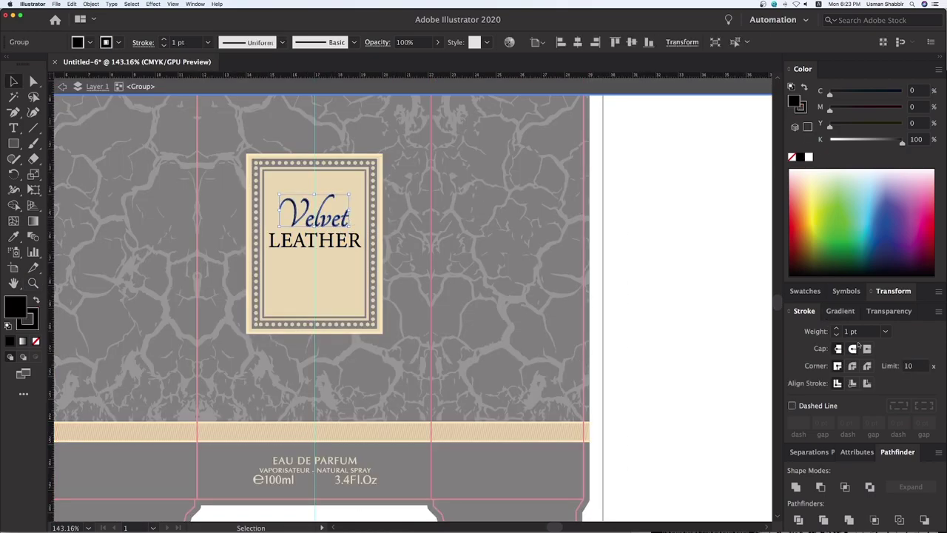
click(852, 366)
click(852, 349)
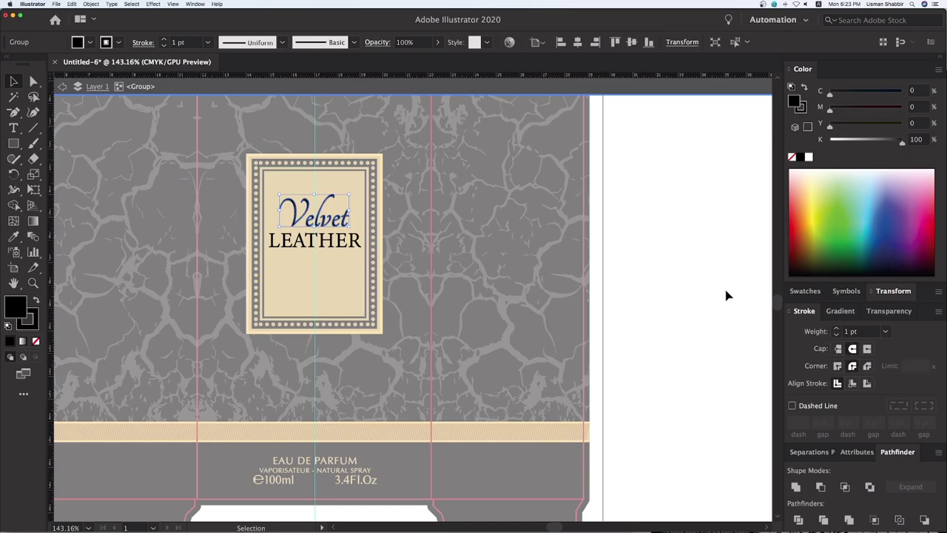
click(713, 288)
click(342, 224)
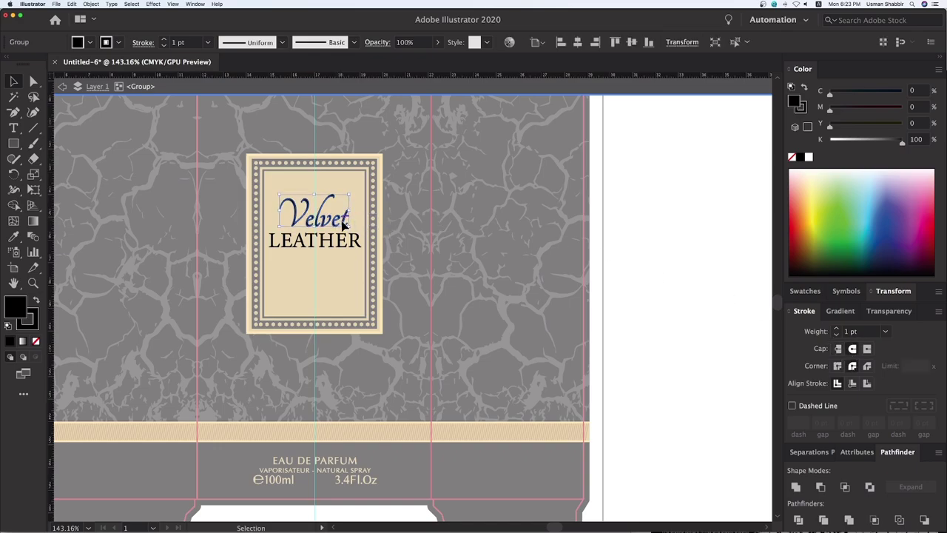
- Expand Velvet's fill and stroke into shapes and exit the group
click(91, 4)
click(103, 86)
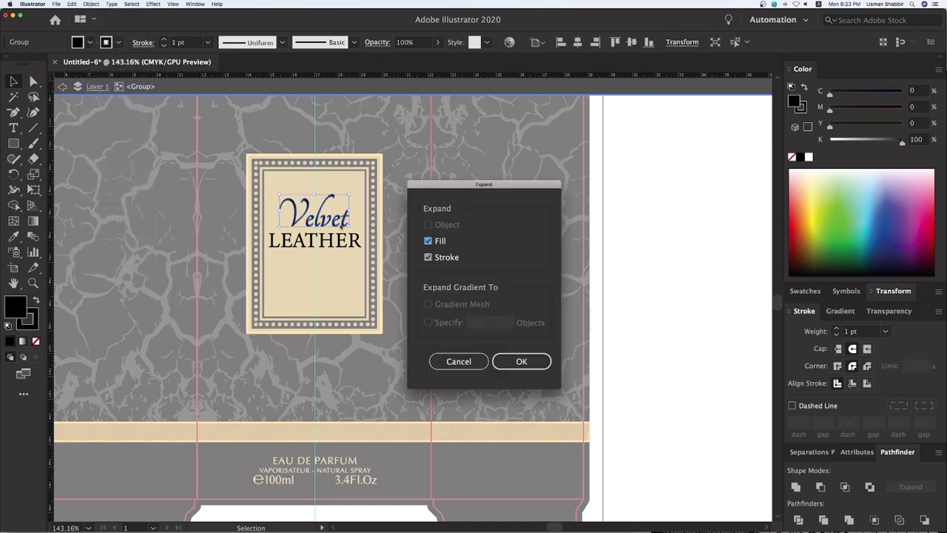
click(506, 360)
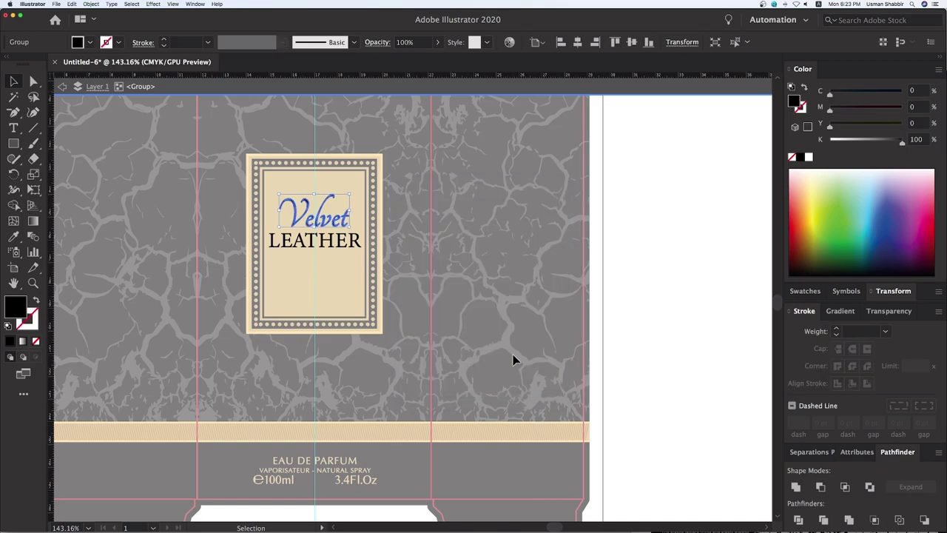
click(666, 362)
double_click(613, 349)
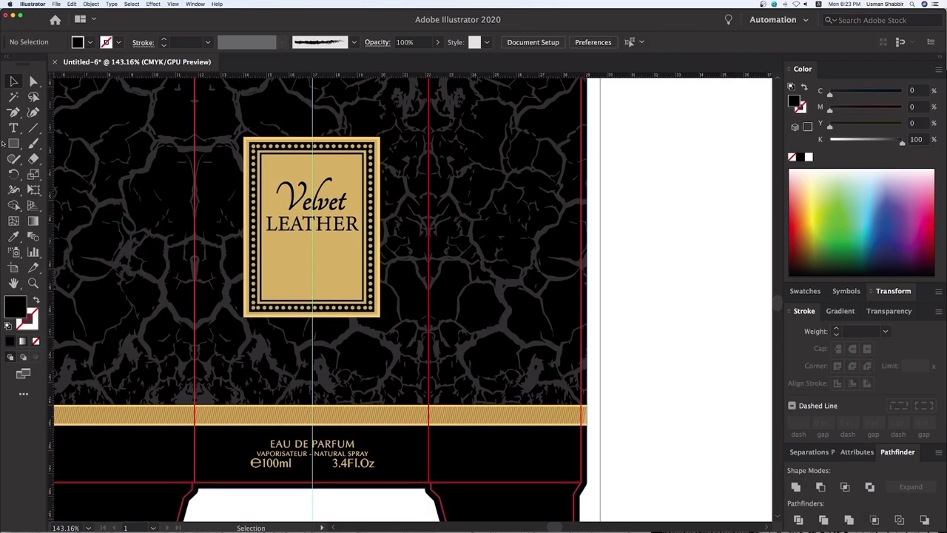
- Type 'pour homme' and change it to uppercase
click(13, 128)
click(683, 341)
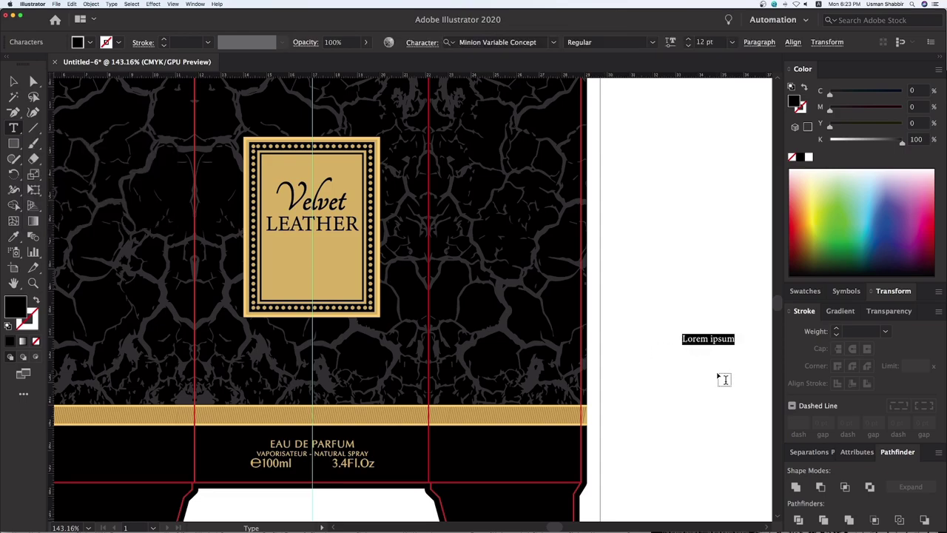
text(pour homme)
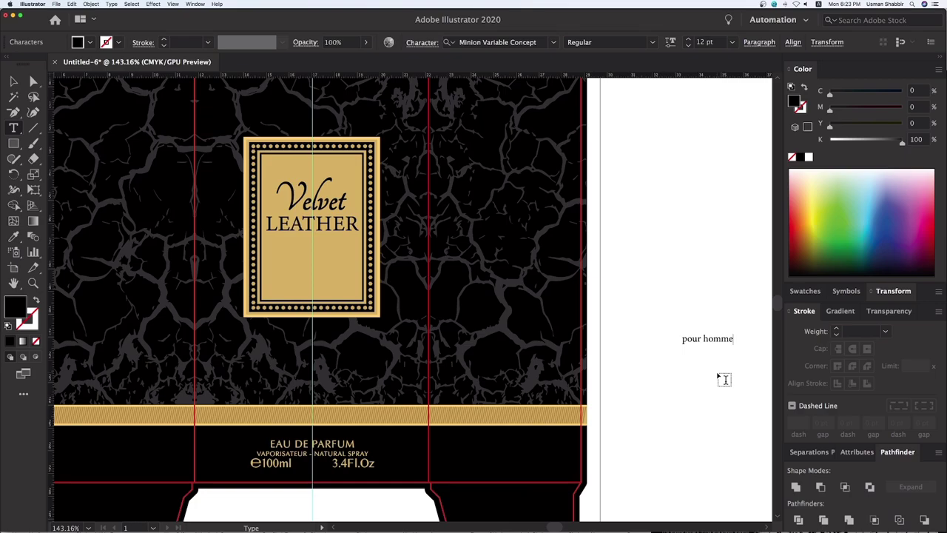
click(14, 81)
click(111, 4)
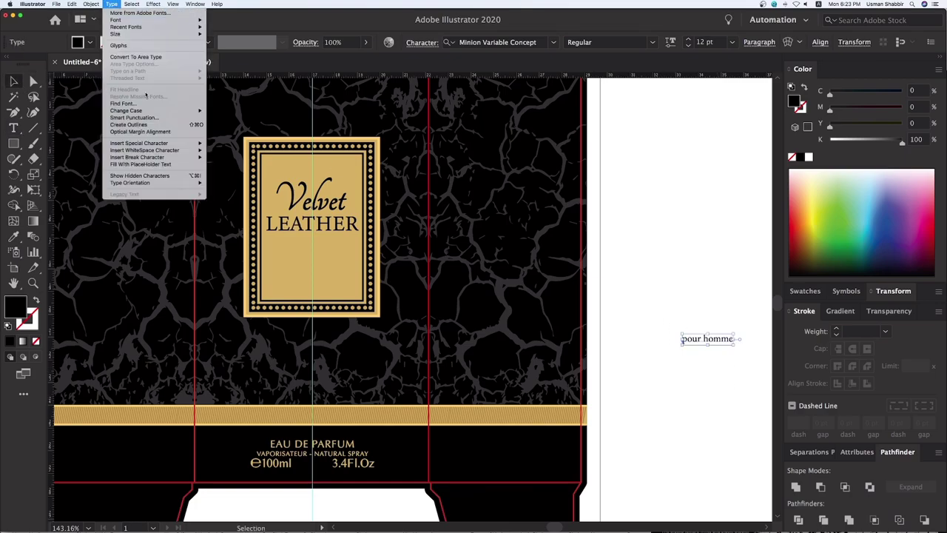
click(215, 113)
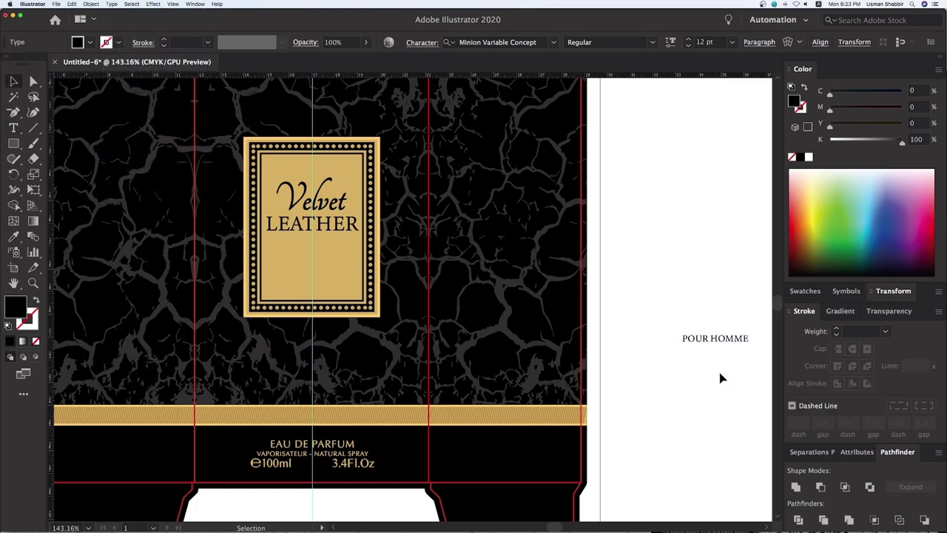
- Centre POUR HOMME at the label's bottom with 200 tracking and convert it to outlines
click(721, 379)
drag(735, 345, 336, 293)
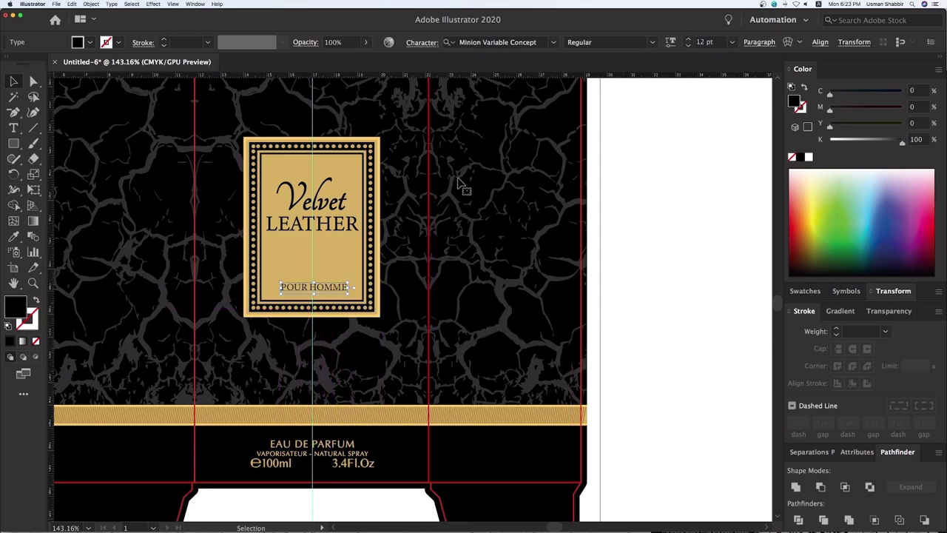
click(422, 43)
text(200)
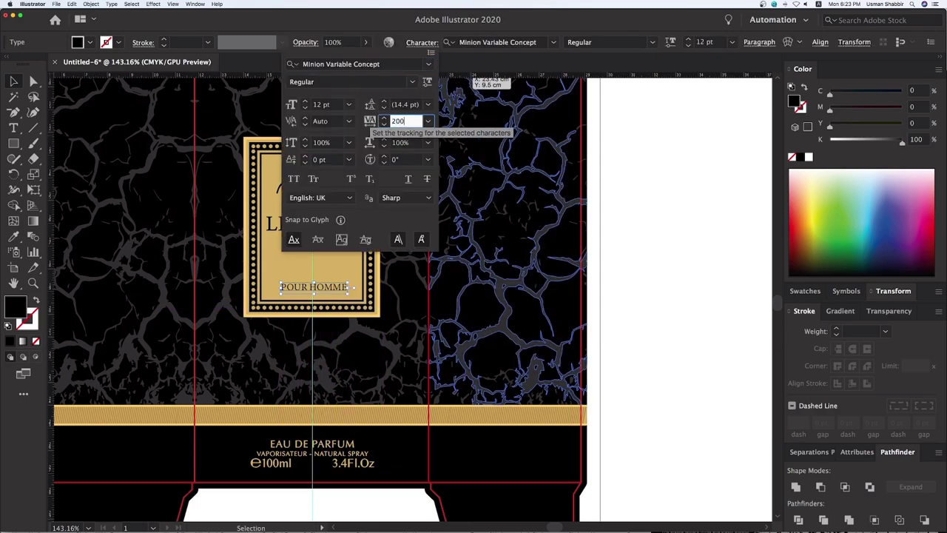
key(Return)
click(668, 362)
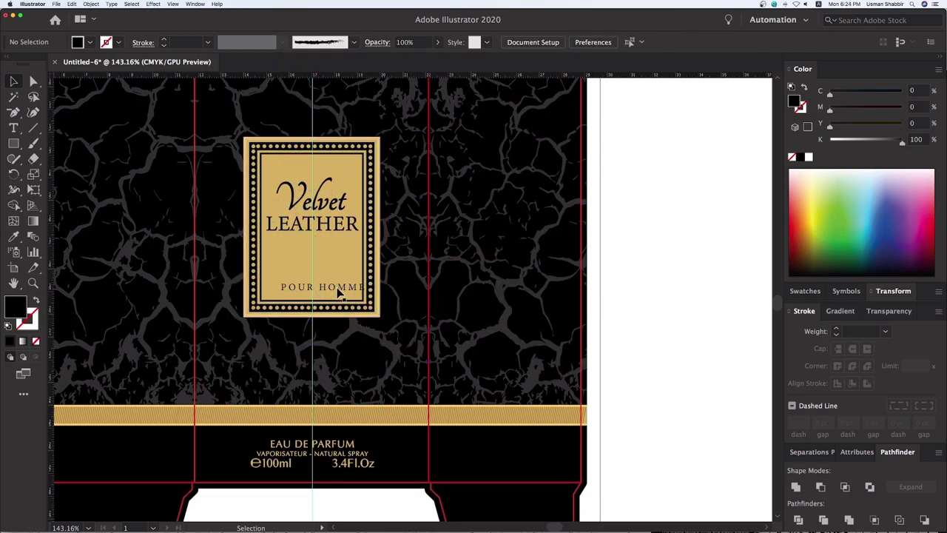
drag(337, 293, 331, 295)
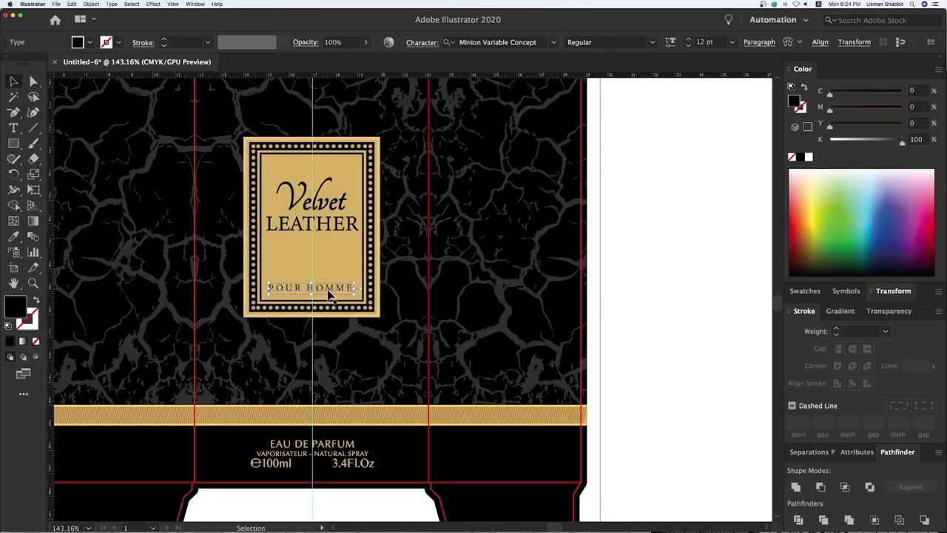
right_click(329, 293)
click(359, 352)
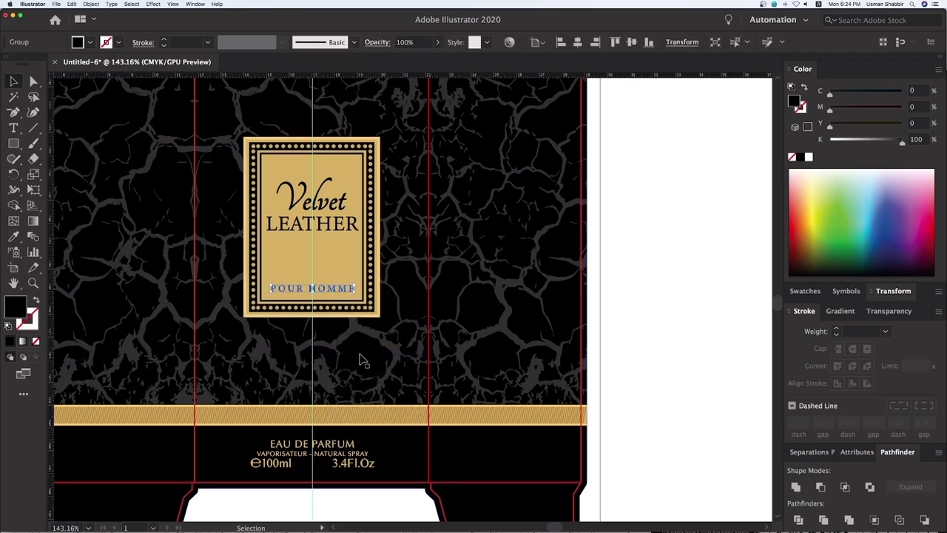
click(703, 356)
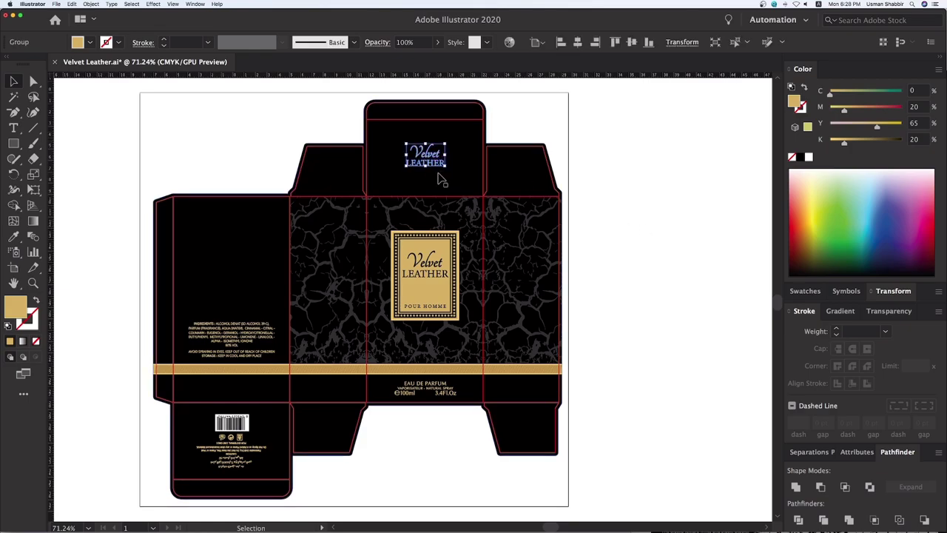
- Delete the small logo from the top flap and zoom in on the front panel
key(Delete)
key(z)
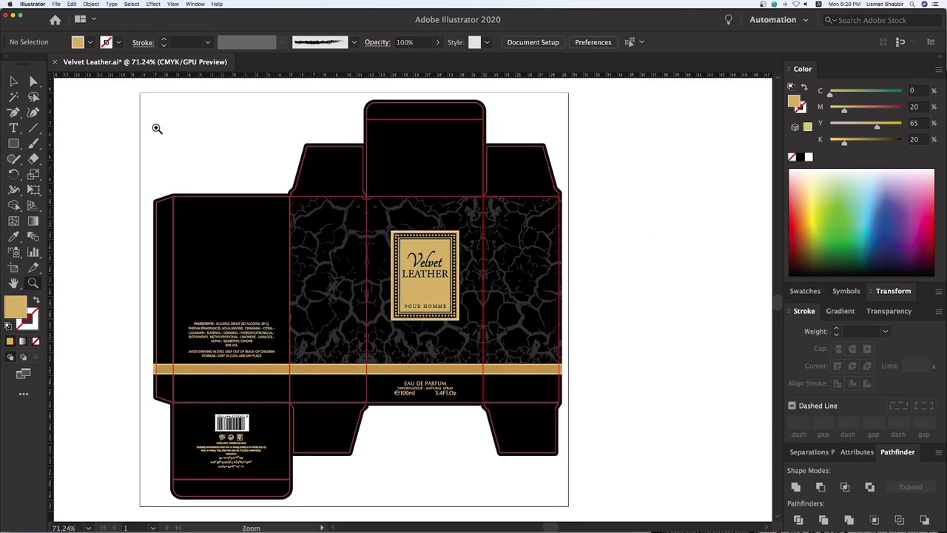
mouse_move(156, 127)
mouse_down()
mouse_move(607, 435)
mouse_move(546, 417)
mouse_up()
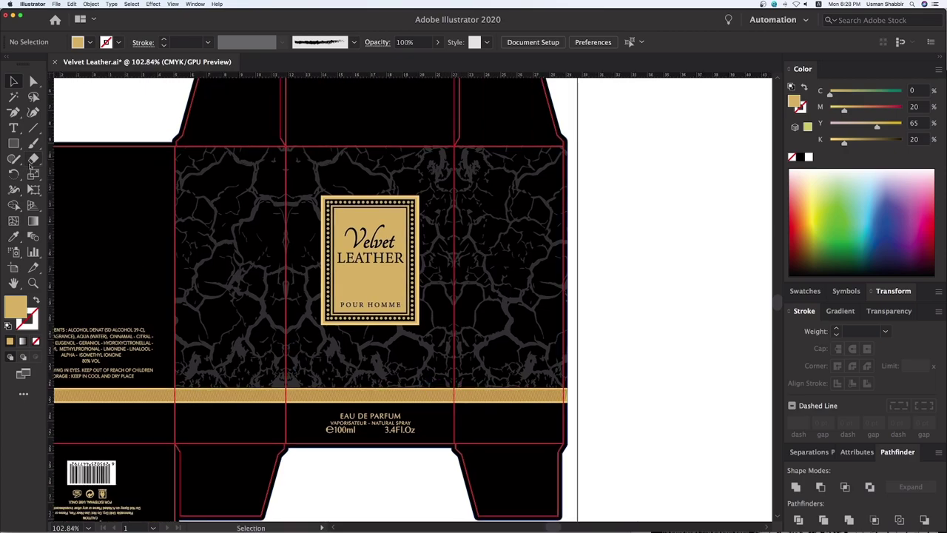
- Type 'luxury collection' on the front and change it to uppercase
key(t)
click(333, 473)
text(luxury collection)
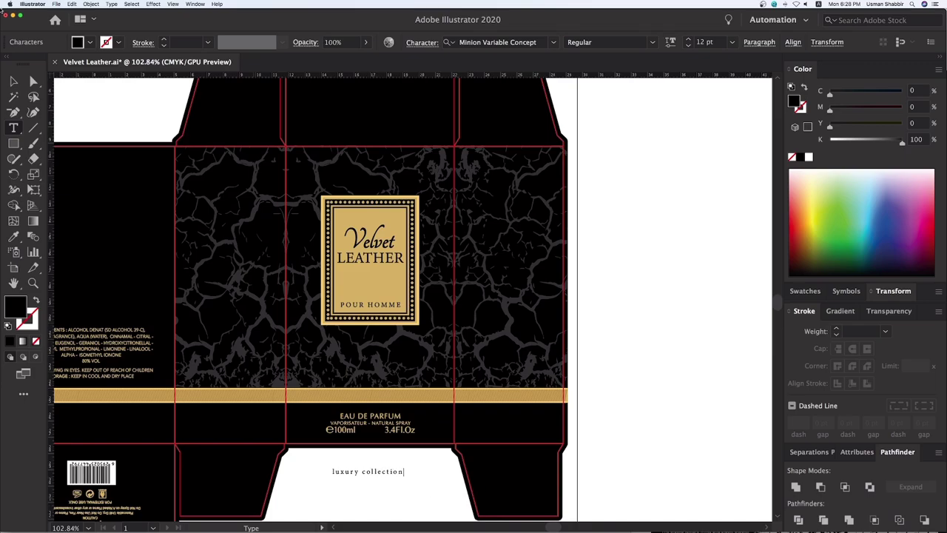
key(Escape)
click(112, 4)
mouse_move(127, 111)
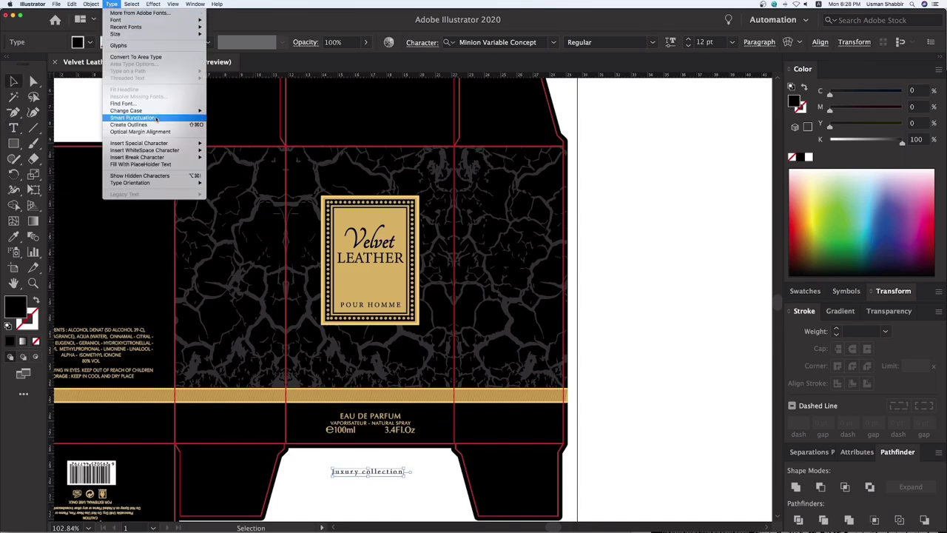
click(219, 117)
click(112, 4)
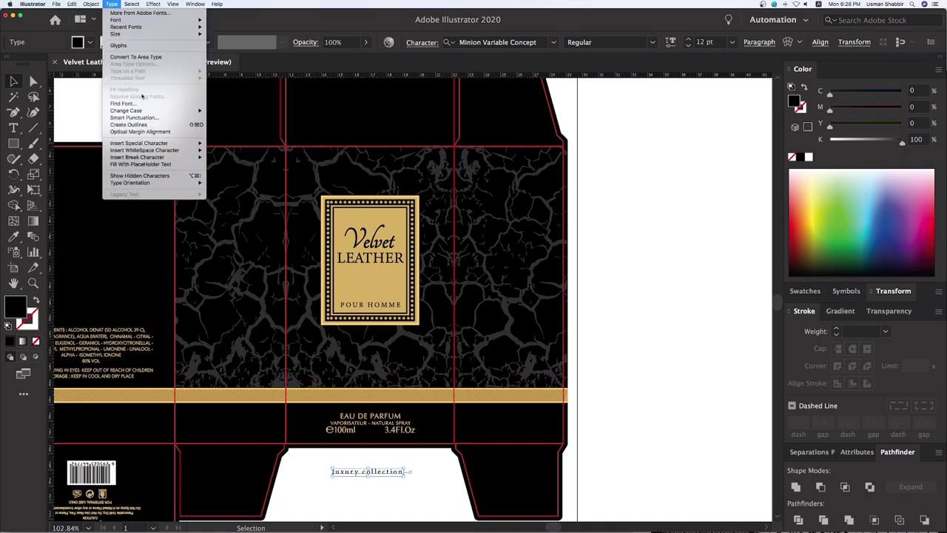
click(229, 111)
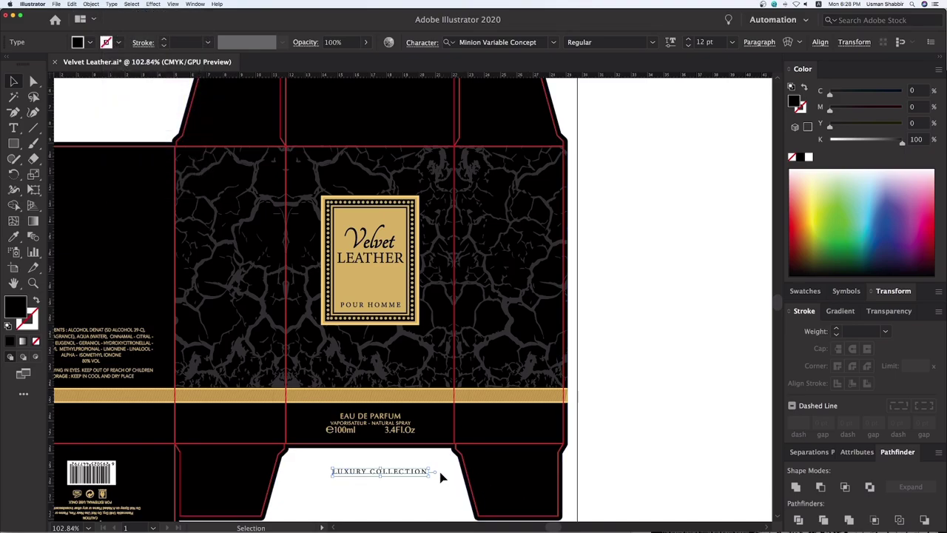
- Scale LUXURY COLLECTION to about 17 pt, colour it gold, and convert to outlines
drag(446, 476, 425, 383)
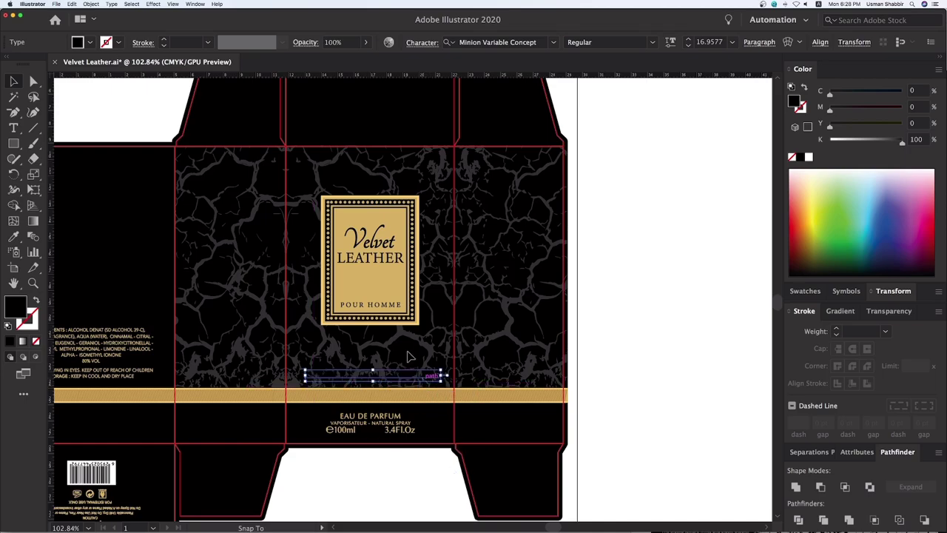
key(i)
click(415, 300)
key(v)
click(654, 344)
scroll(597, 356, up, 1)
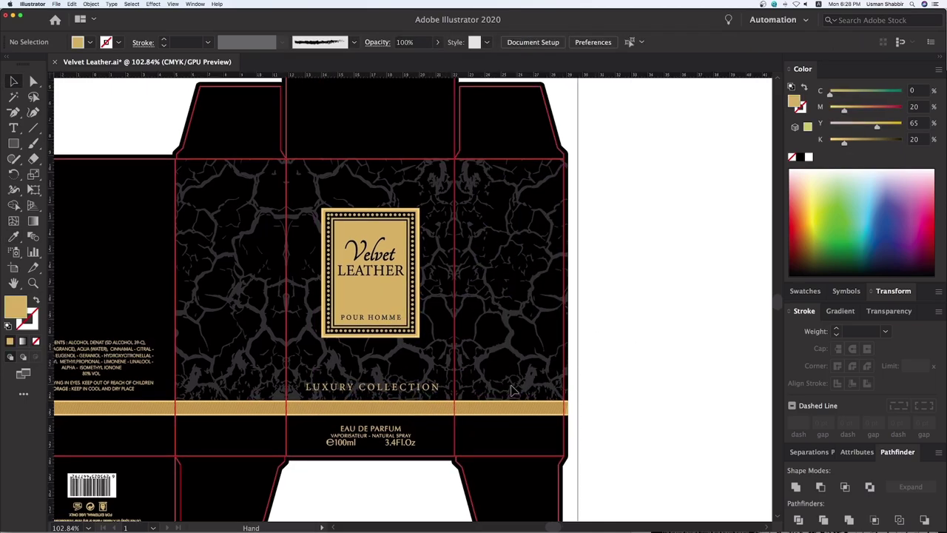
click(413, 392)
right_click(413, 392)
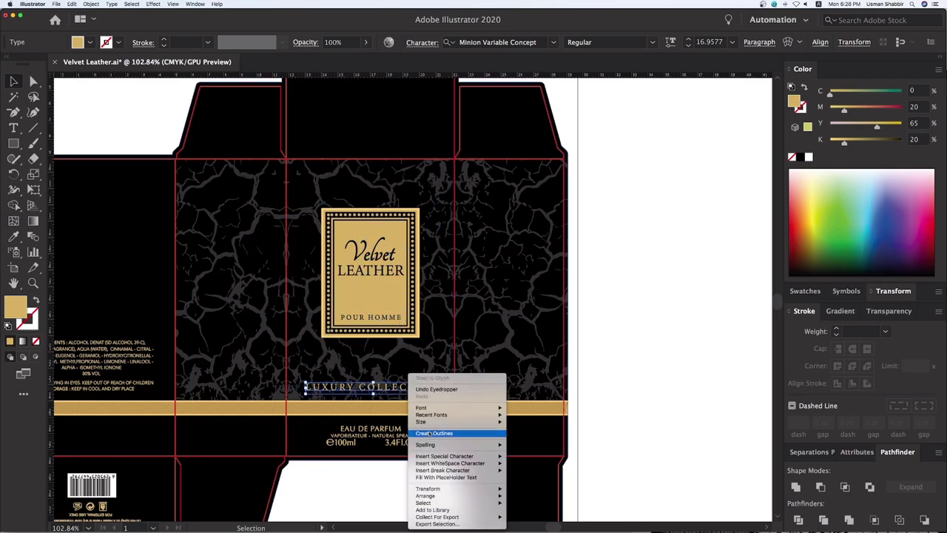
click(444, 429)
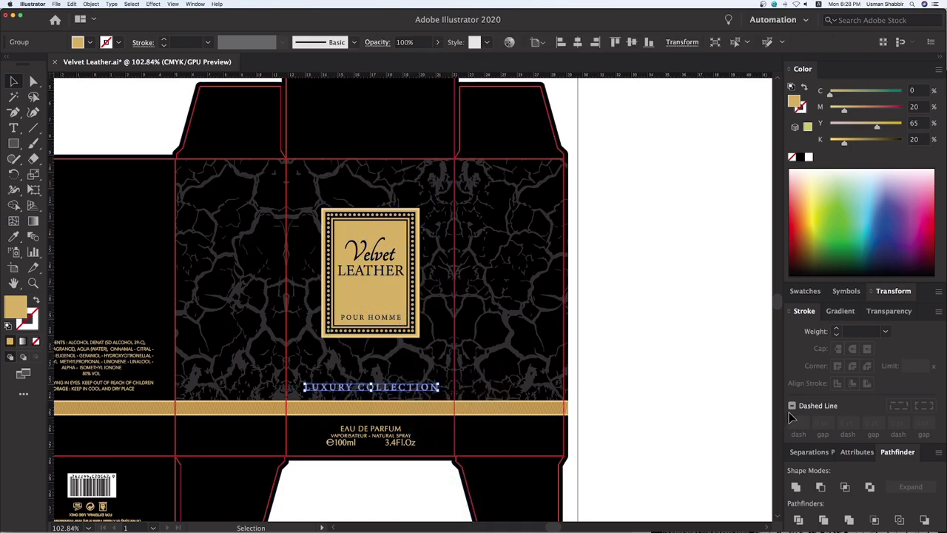
click(704, 266)
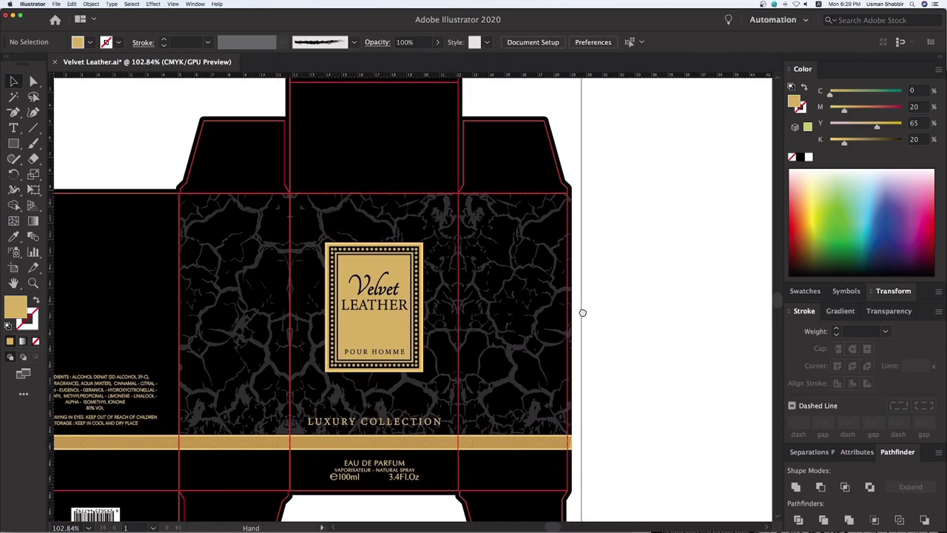
- Copy the Velvet LEATHER logo onto the top flap and colour it gold
scroll(575, 344, up, 5)
drag(421, 339, 404, 171)
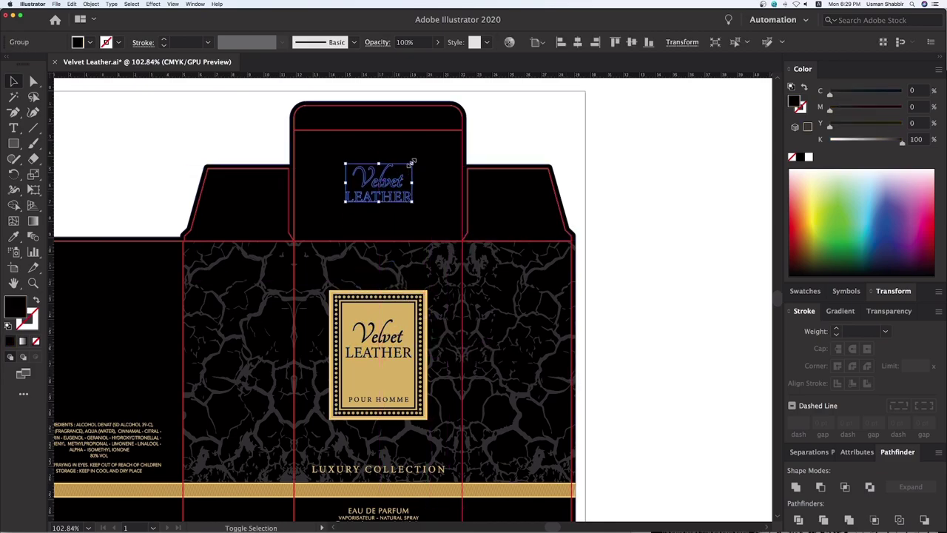
key(i)
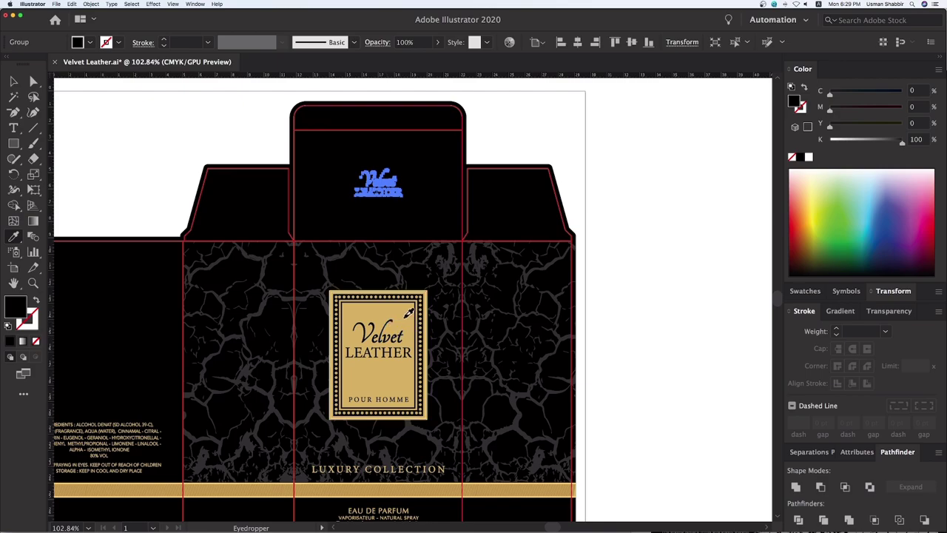
click(405, 331)
key(v)
click(633, 338)
- Place another Velvet LEATHER logo copy on the left side panel
drag(580, 333, 608, 308)
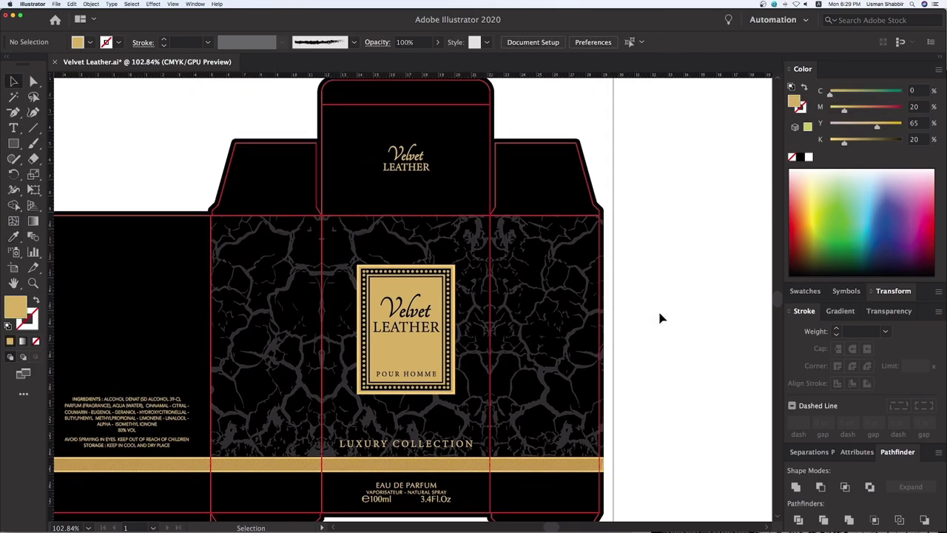
key(super+1)
mouse_move(123, 141)
mouse_down()
mouse_move(185, 143)
mouse_move(666, 489)
mouse_up()
key(super+minus)
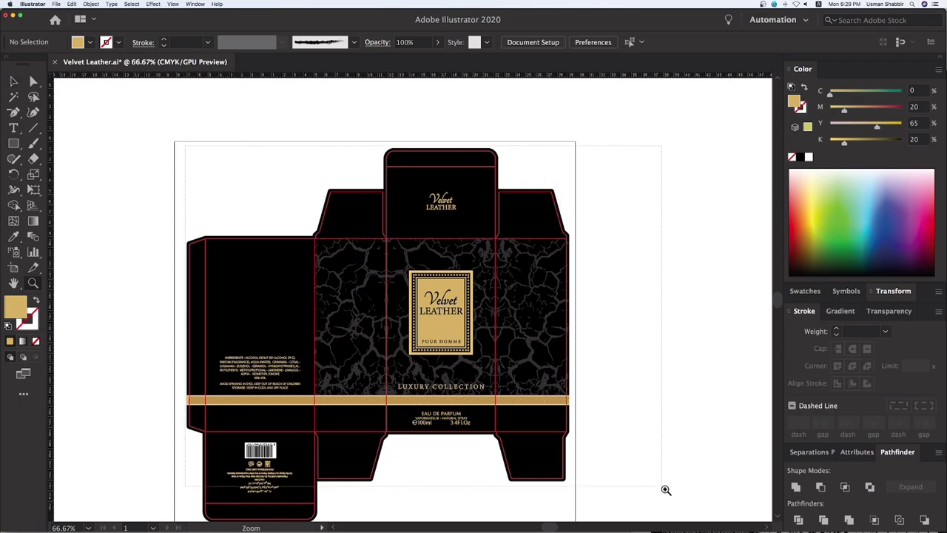
drag(256, 296, 286, 311)
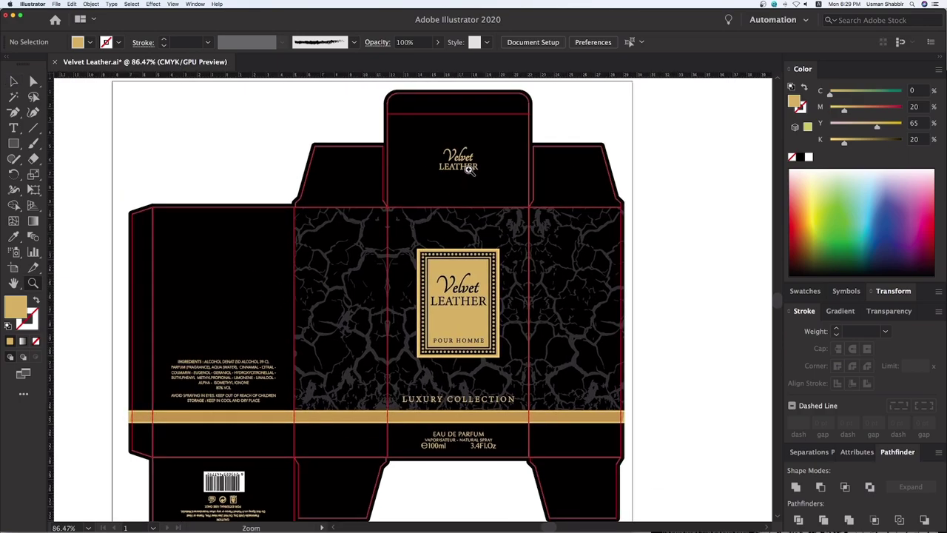
key(v)
drag(468, 169, 232, 352)
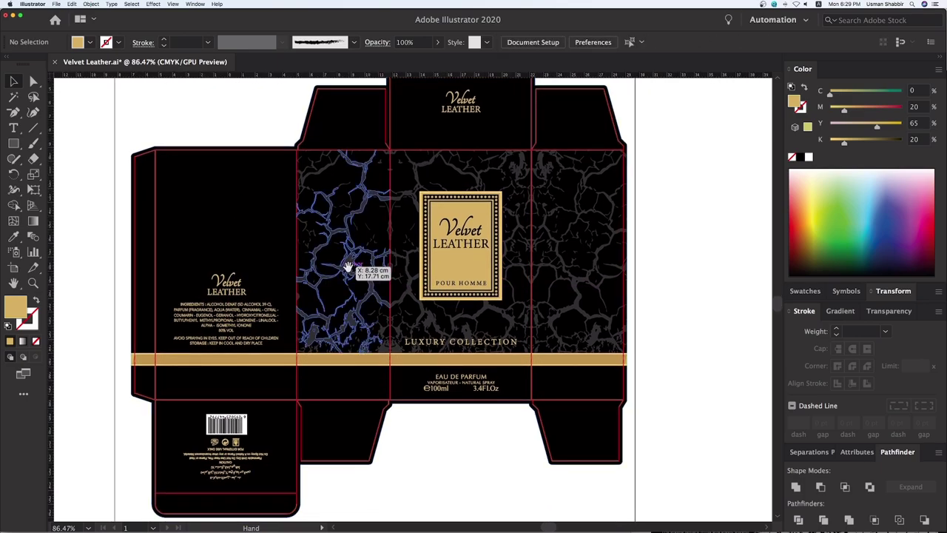
- Save Velvet Leather.ai and zoom out to 50% to view the whole artboard
key(super+minus)
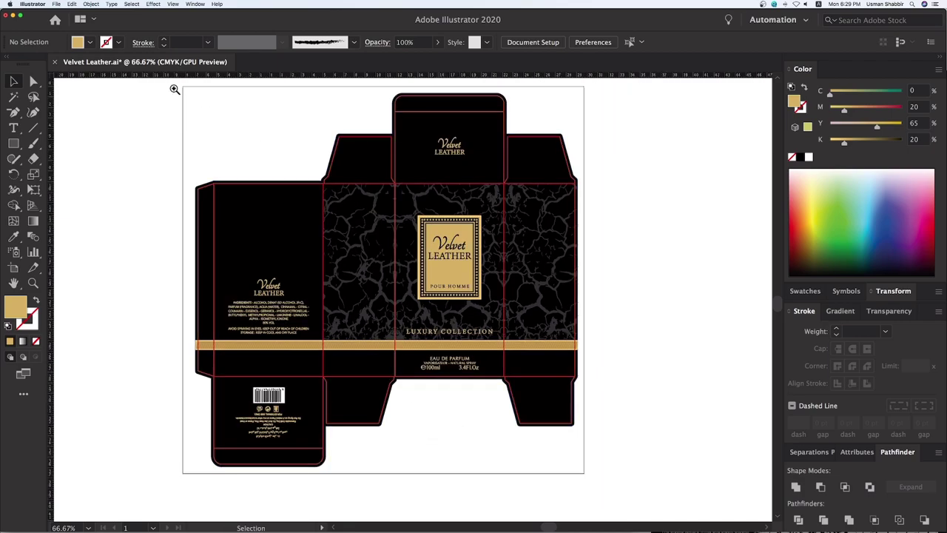
key(z)
drag(178, 87, 747, 471)
key(v)
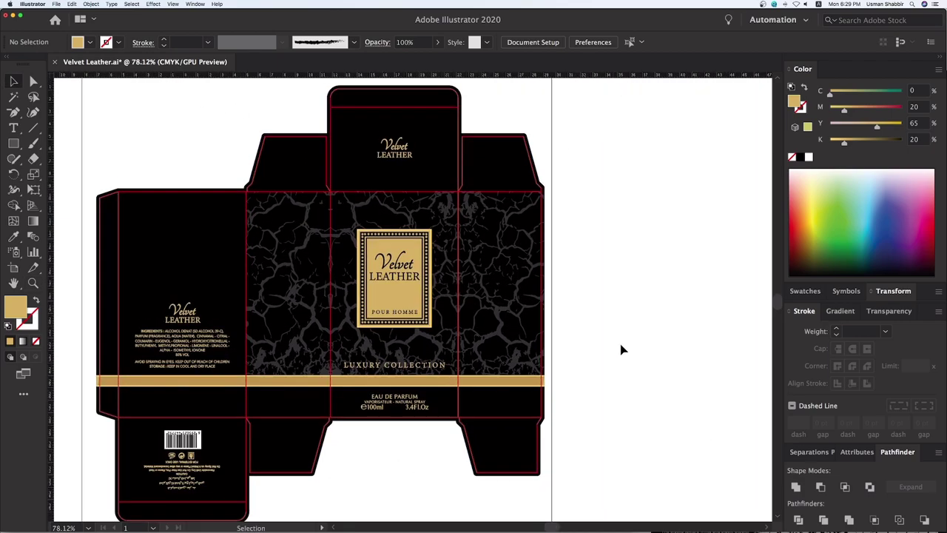
key(super+s)
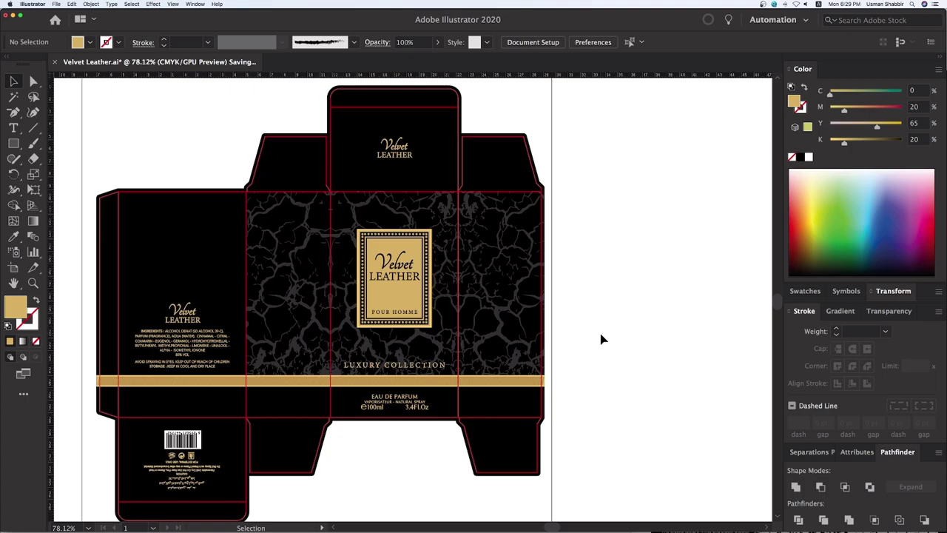
scroll(577, 362, right, 2)
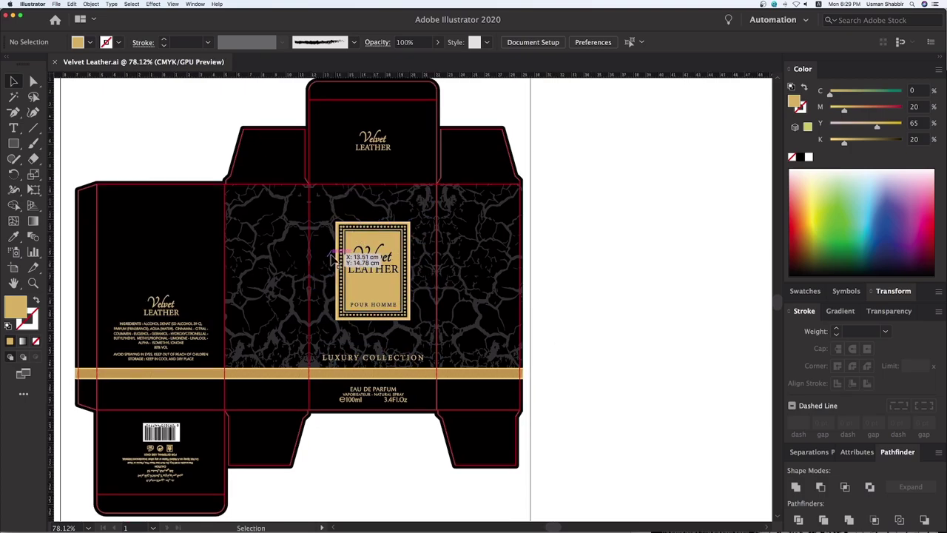
scroll(547, 386, right, 2)
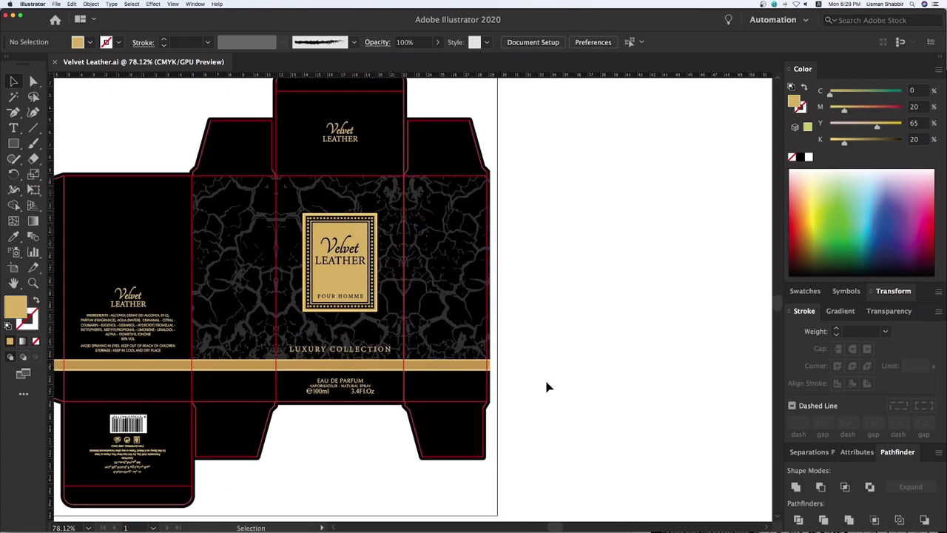
key(super+minus)
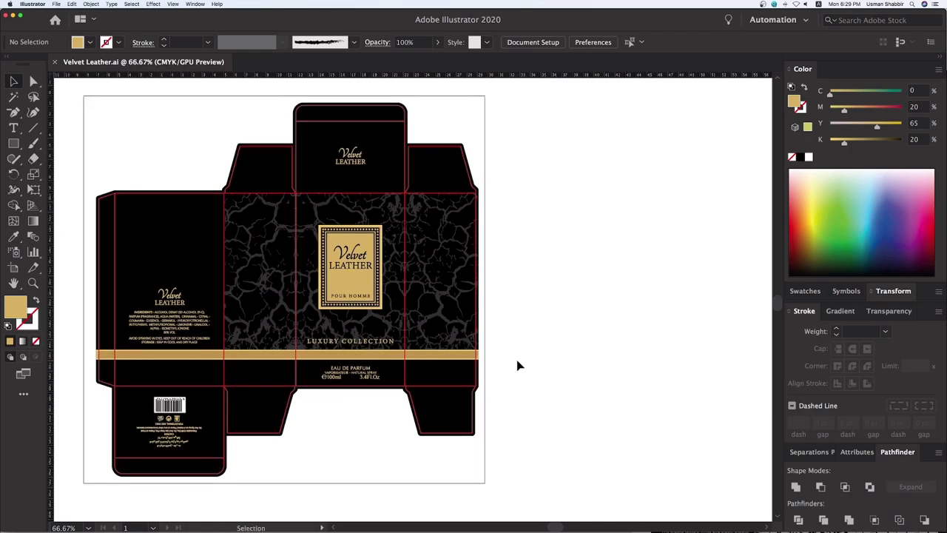
key(super+minus)
- Duplicate the black-and-gold box artwork and place the copy beside the original
scroll(136, 132, down, 1)
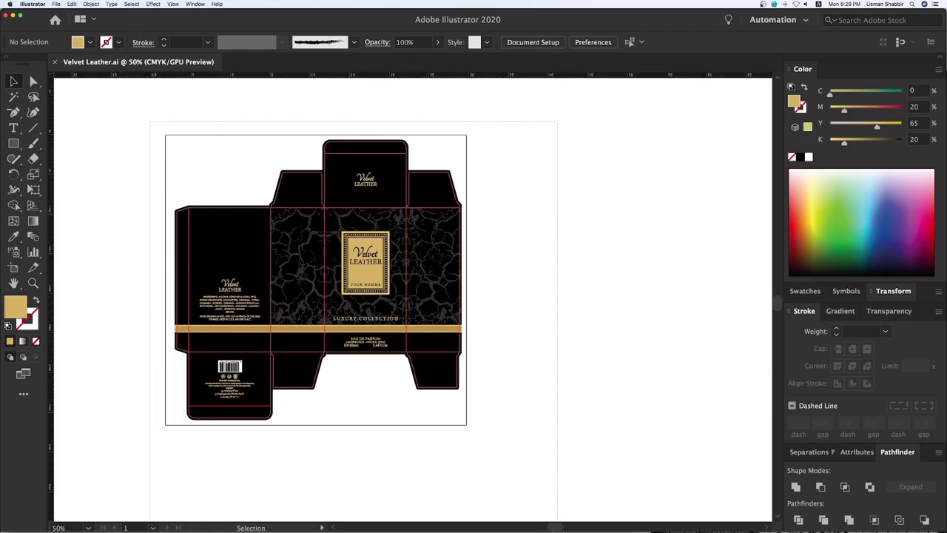
key(super+a)
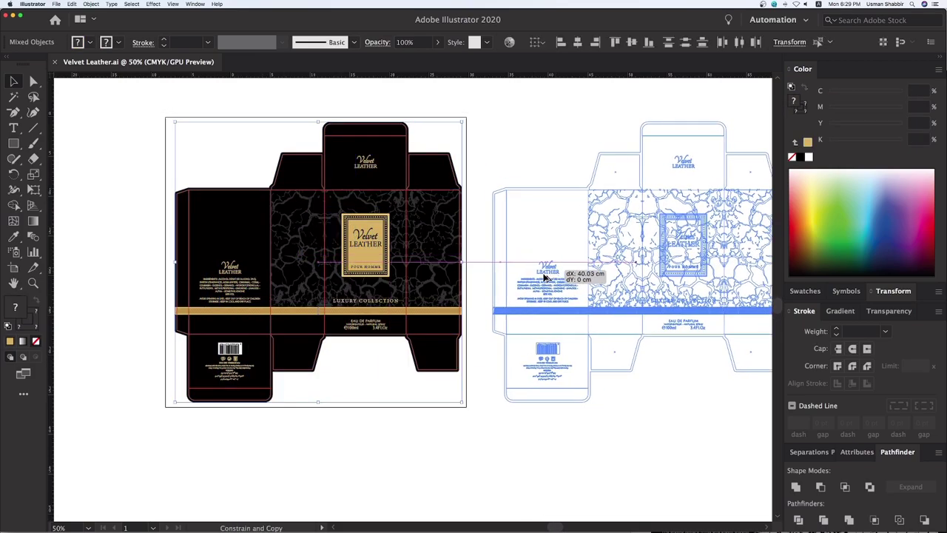
drag(498, 276, 546, 279)
drag(670, 417, 564, 426)
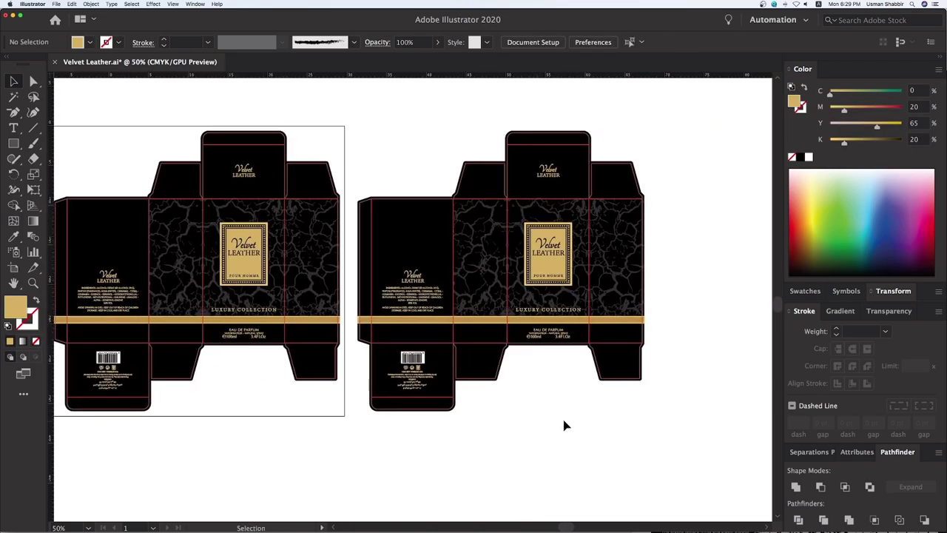
scroll(103, 168, left, 2)
key(a)
drag(62, 106, 381, 436)
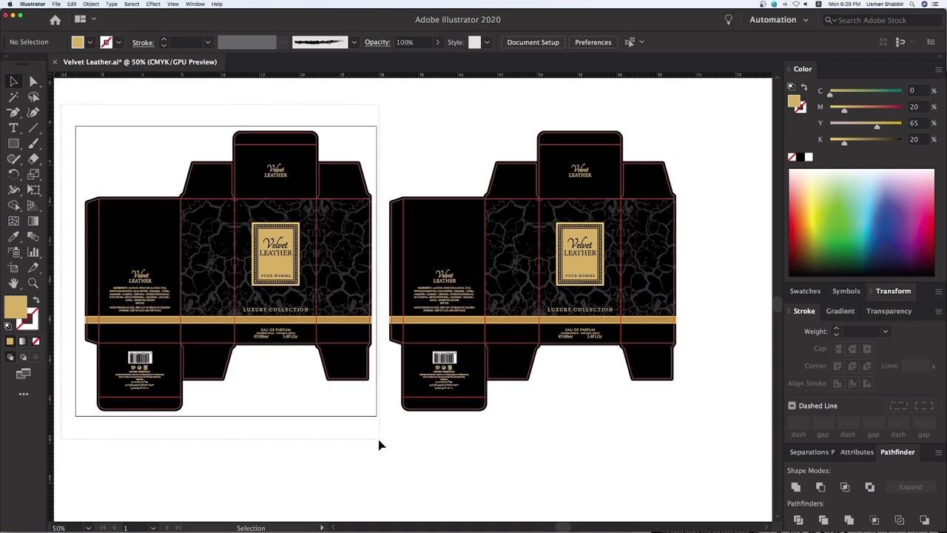
click(390, 381)
- Invert the colours of the duplicate box artwork on the right
key(z)
drag(373, 106, 738, 466)
drag(205, 87, 590, 472)
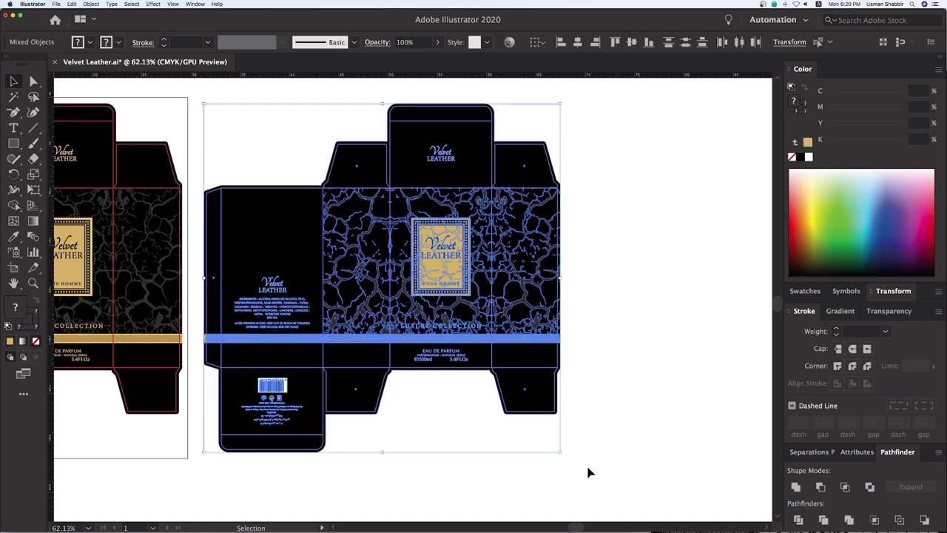
click(72, 4)
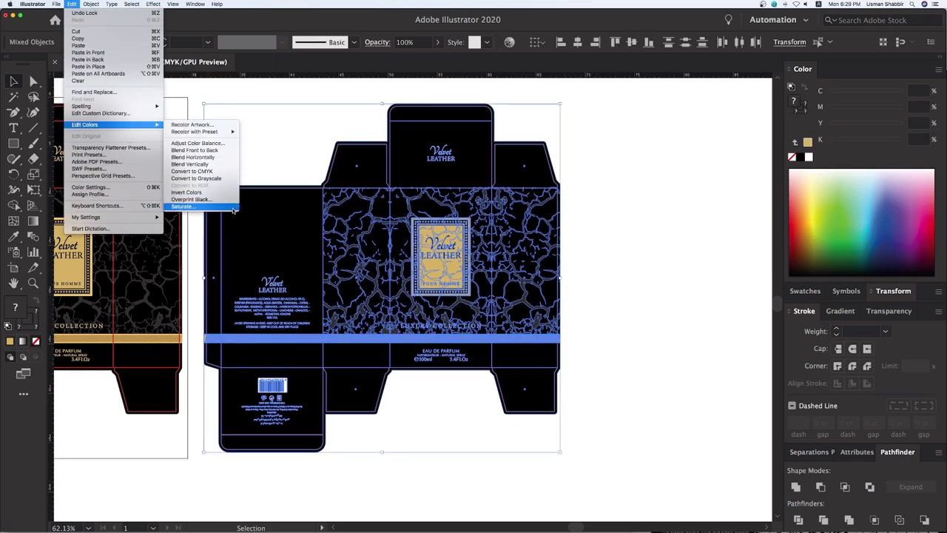
click(232, 195)
click(641, 273)
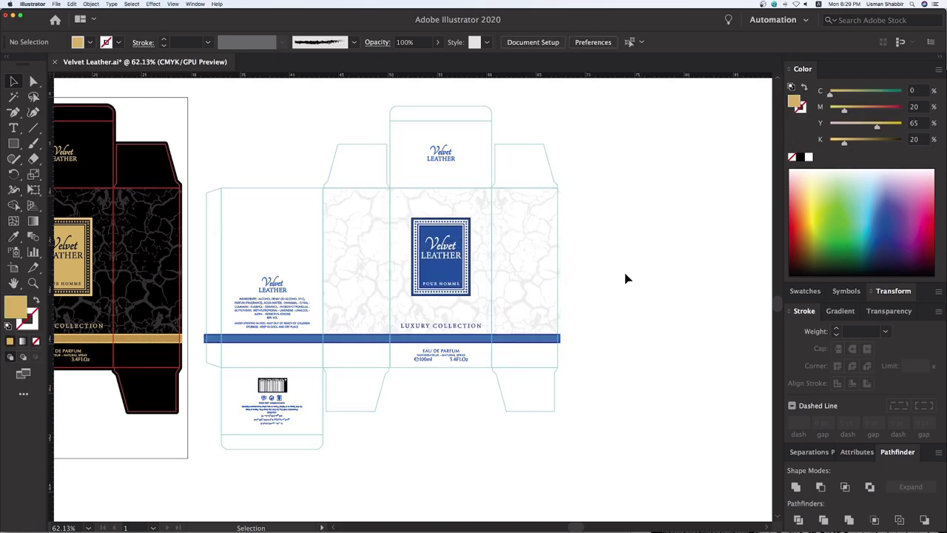
- Turn every object sharing the label's blue fill, text and label, grey
key(i)
click(463, 255)
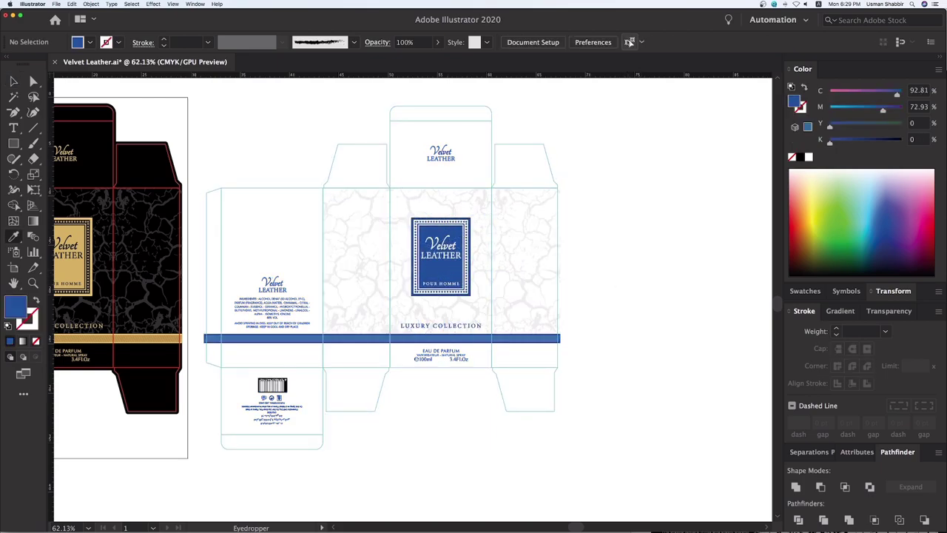
key(ctrl+a)
click(809, 157)
drag(830, 139, 874, 142)
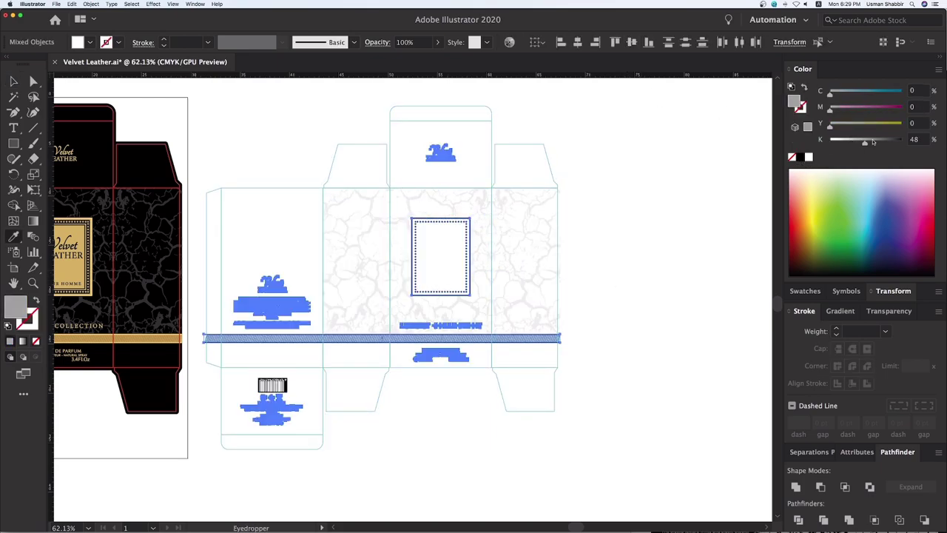
key(v)
click(658, 283)
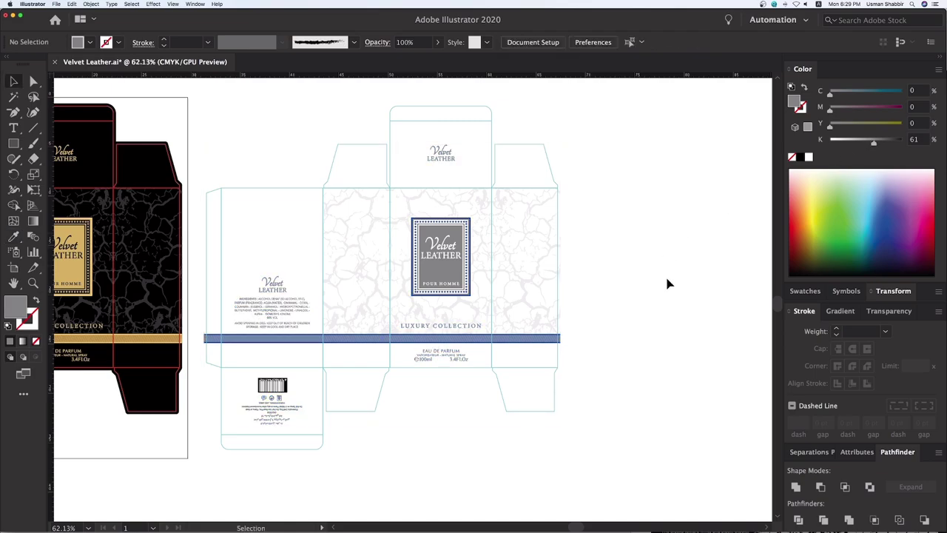
- Lighten the blue band's fill to light grey
mouse_move(541, 349)
mouse_down()
mouse_move(551, 360)
mouse_move(539, 347)
mouse_up()
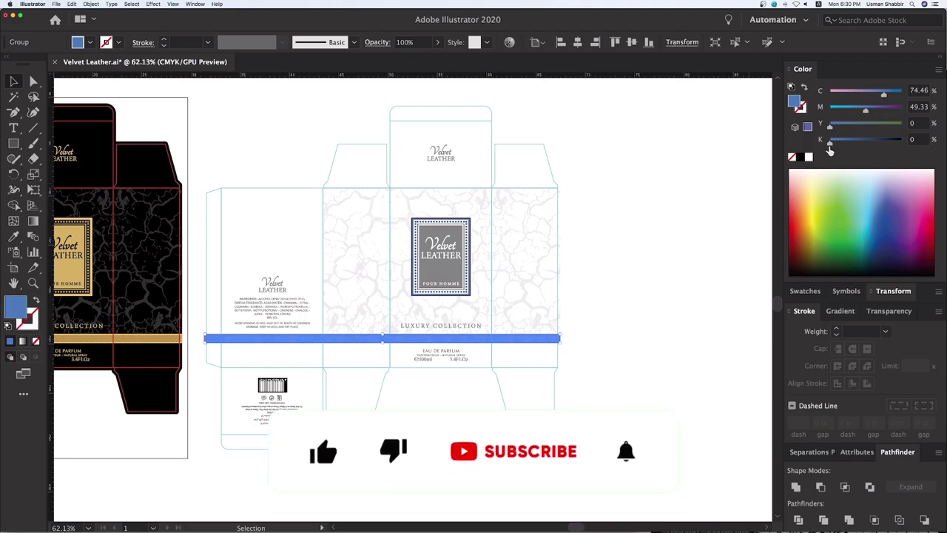
click(808, 157)
drag(830, 139, 844, 141)
click(597, 342)
- Recolour the band's blue stripes to a mid grey
scroll(444, 355, up, 5)
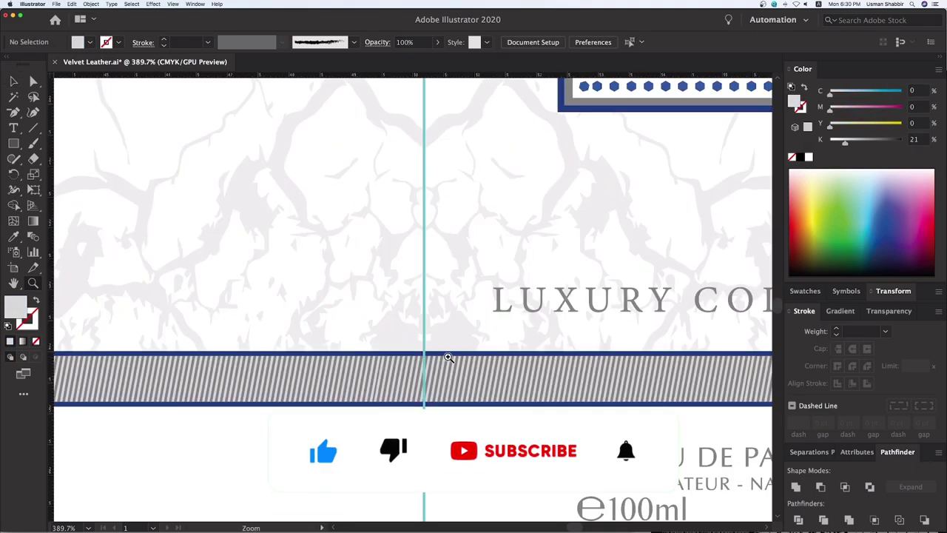
click(458, 358)
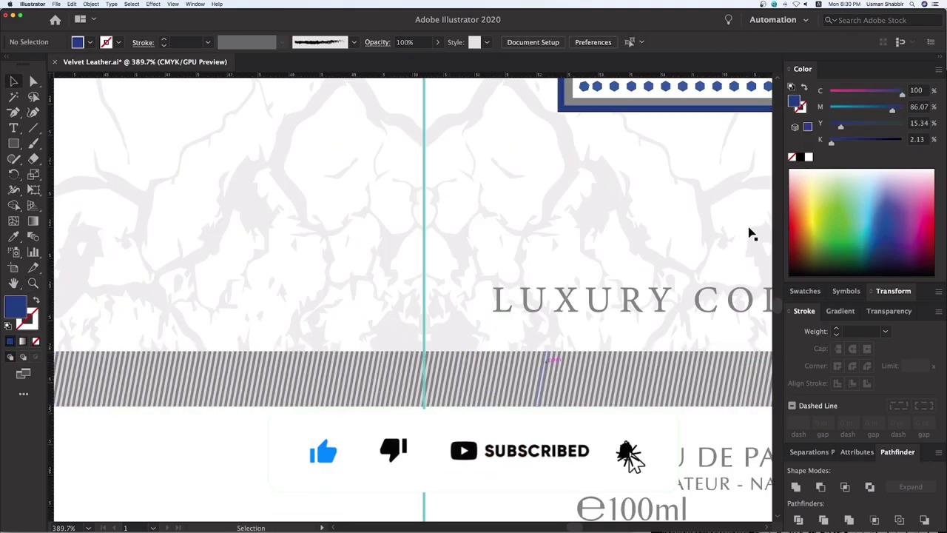
click(809, 157)
drag(830, 141, 855, 142)
scroll(704, 218, down, 5)
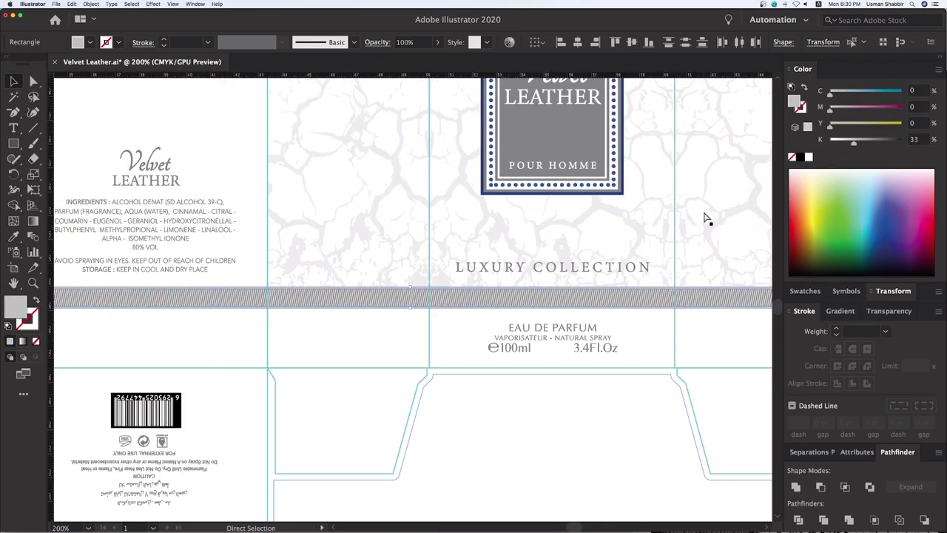
scroll(704, 218, down, 3)
click(705, 217)
- Turn the Velvet LEATHER label's blue dotted border grey
key(z)
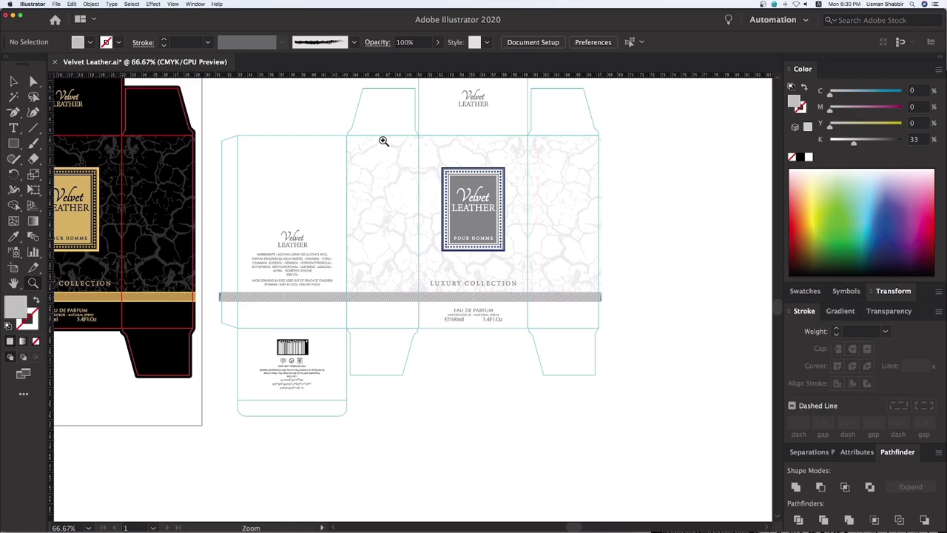
drag(585, 297, 521, 258)
key(v)
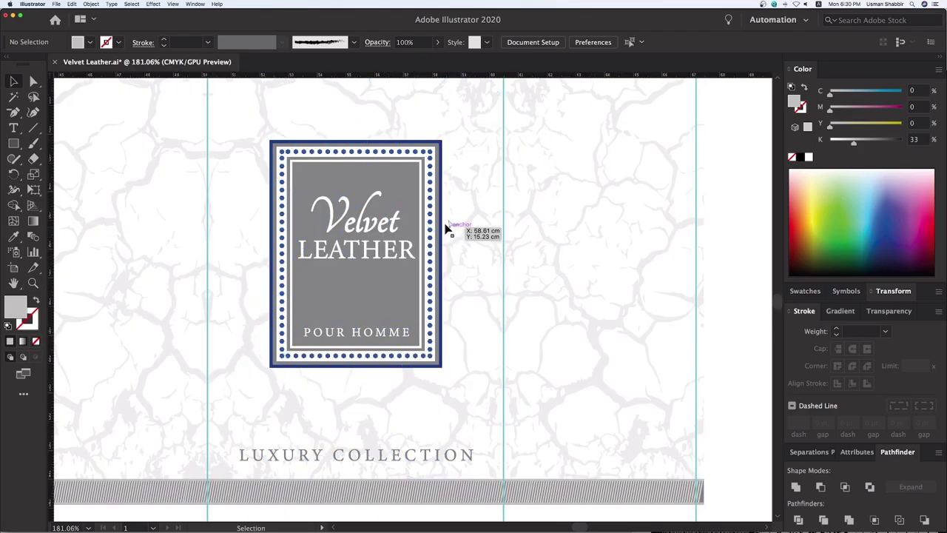
key(i)
click(434, 216)
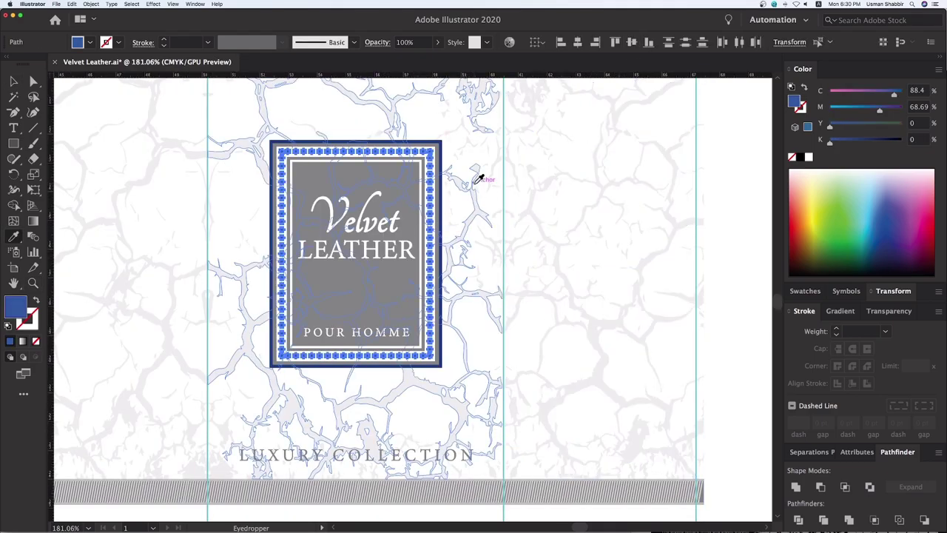
super+click(444, 174)
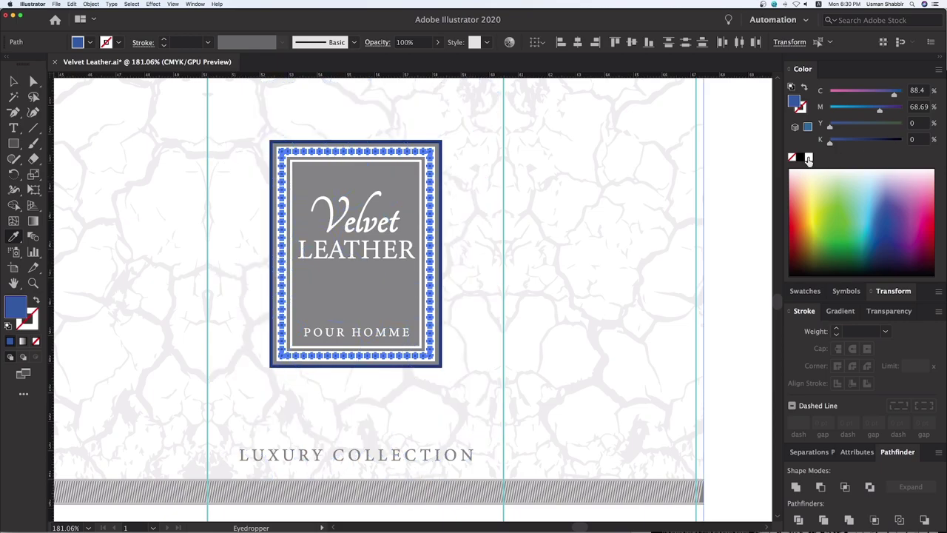
click(809, 158)
key(v)
drag(860, 139, 874, 139)
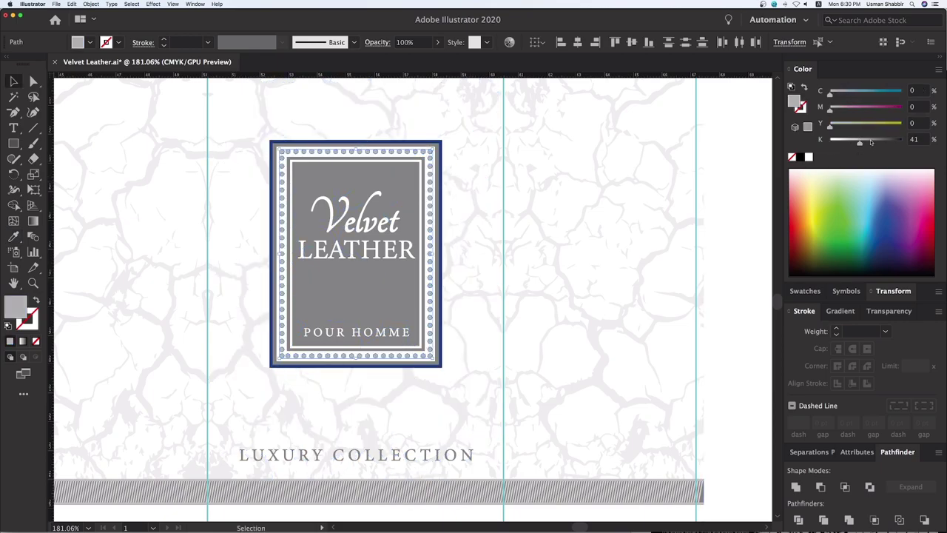
click(743, 157)
- Tint the label's blue outer frame light grey and zoom out to the whole dieline
key(i)
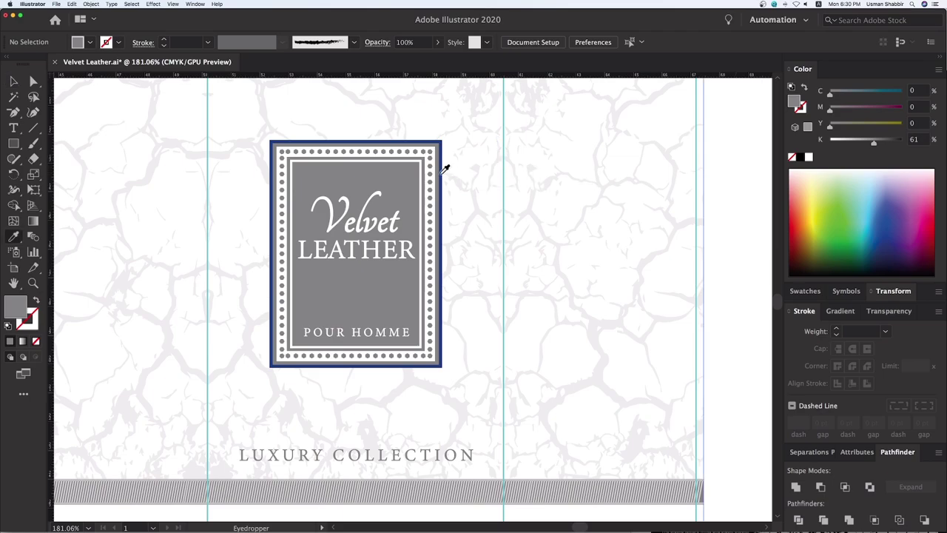
click(442, 175)
key(i)
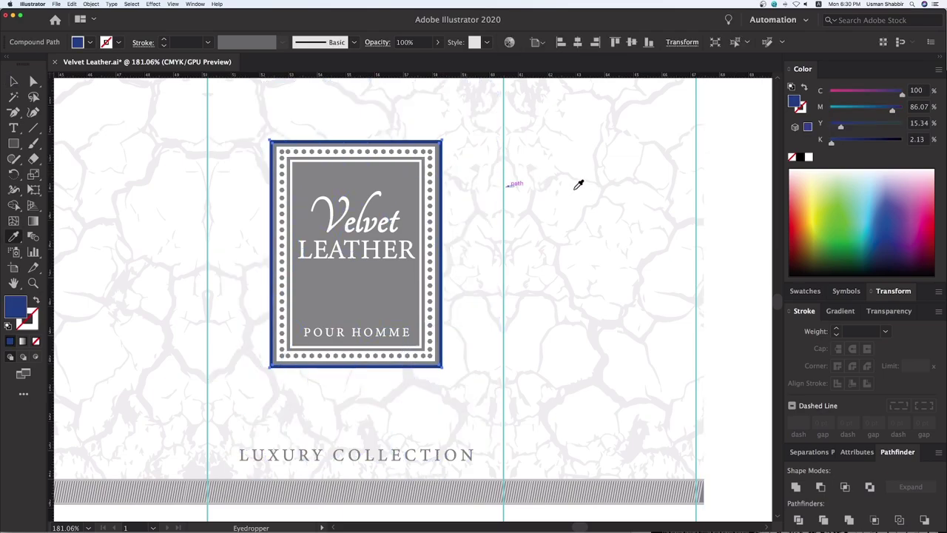
click(525, 190)
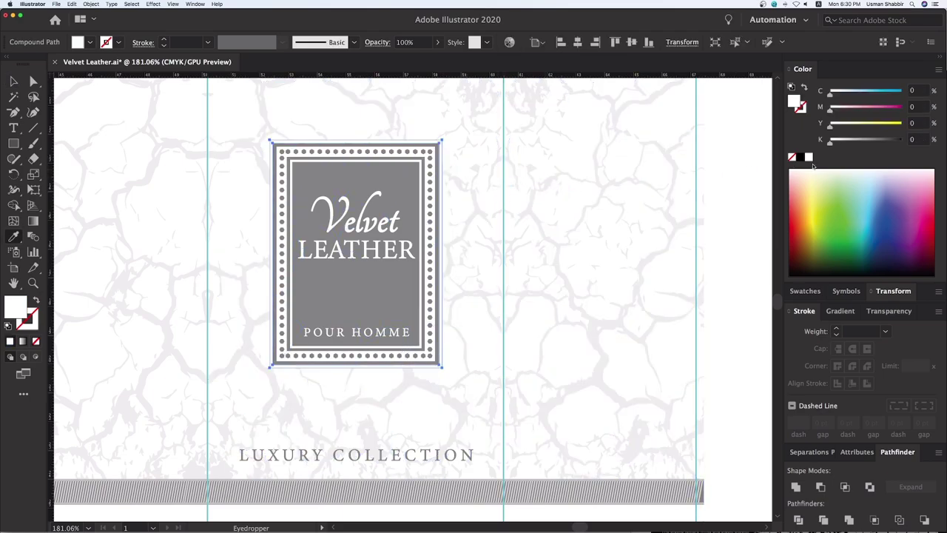
click(843, 144)
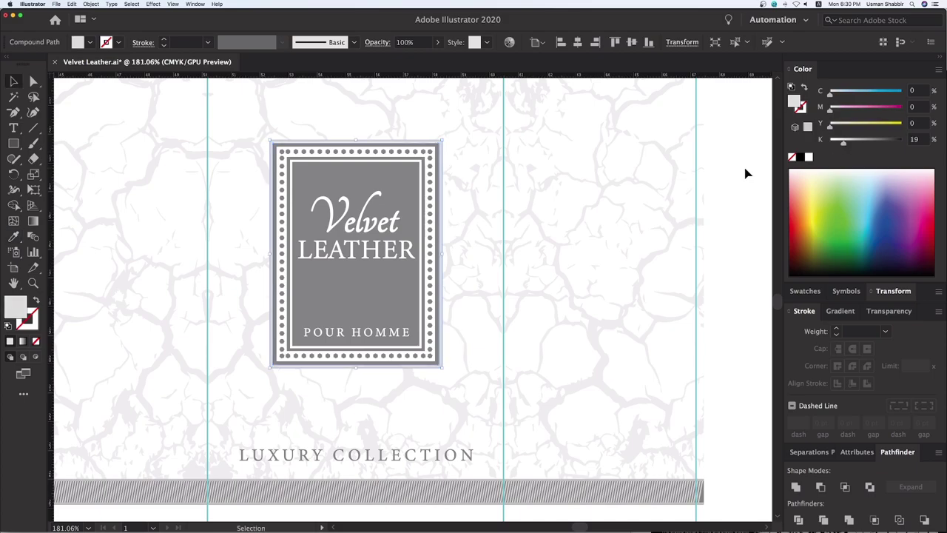
click(746, 173)
key(ctrl+minus)
key(ctrl+minus)
key(ctrl+minus)
key(ctrl+minus)
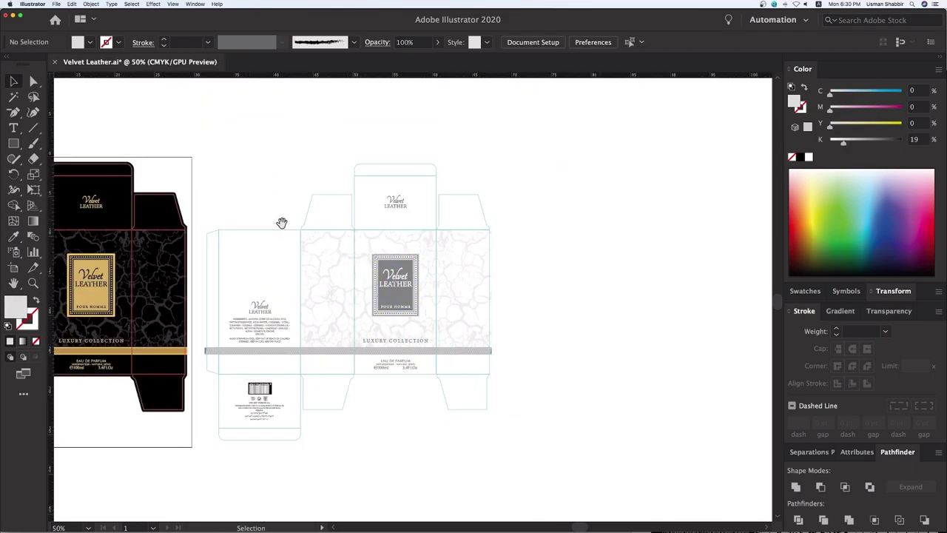
- Isolate the white box's barcode group and apply Invert Colors to it
drag(281, 223, 442, 233)
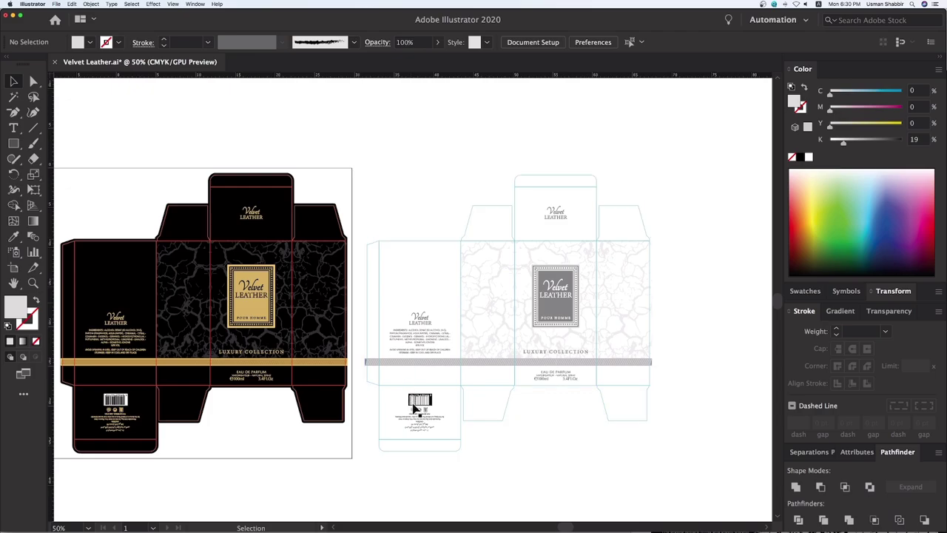
click(427, 409)
double_click(431, 406)
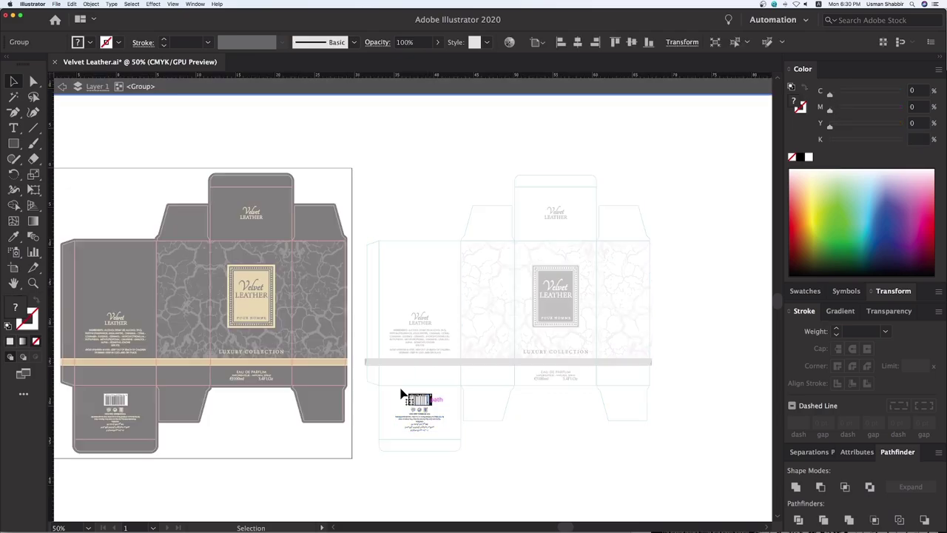
click(72, 4)
click(190, 199)
key(Escape)
click(72, 4)
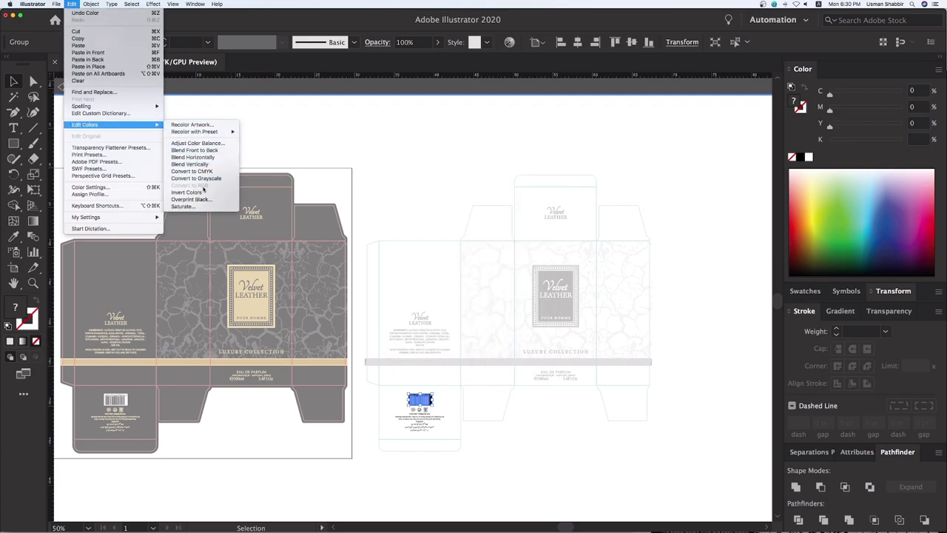
click(189, 192)
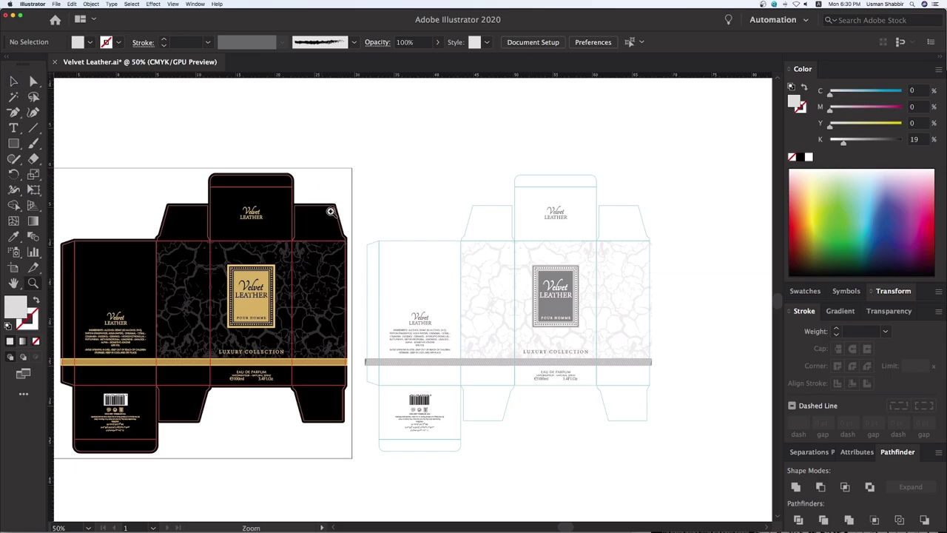
- Inspect the white box, then zoom out and centre both boxes in view
drag(353, 182, 698, 513)
key(v)
click(570, 348)
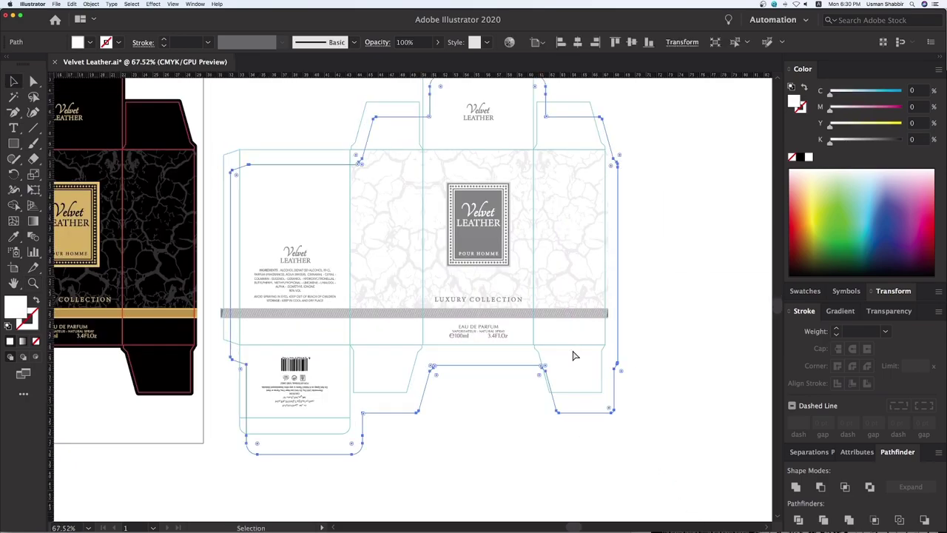
click(513, 417)
drag(449, 416, 514, 446)
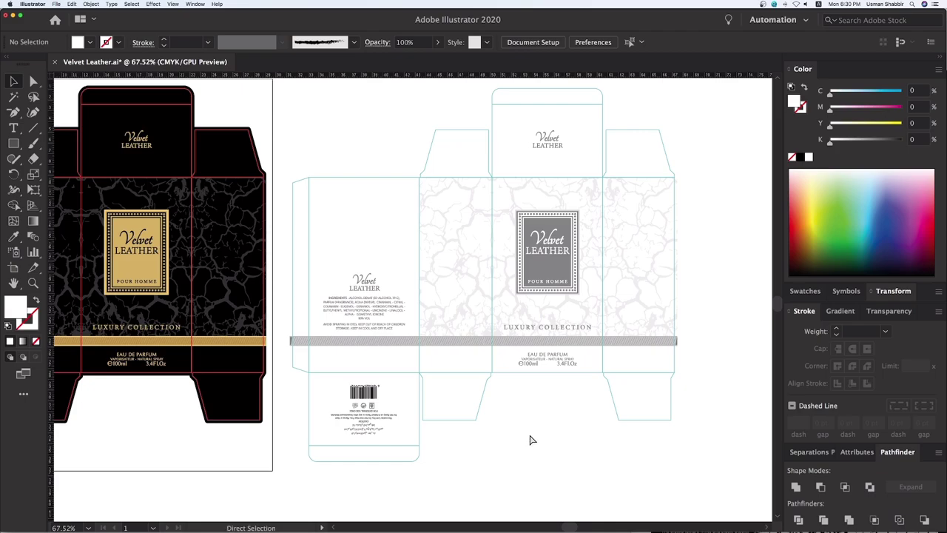
key(ctrl+minus)
drag(410, 395, 515, 414)
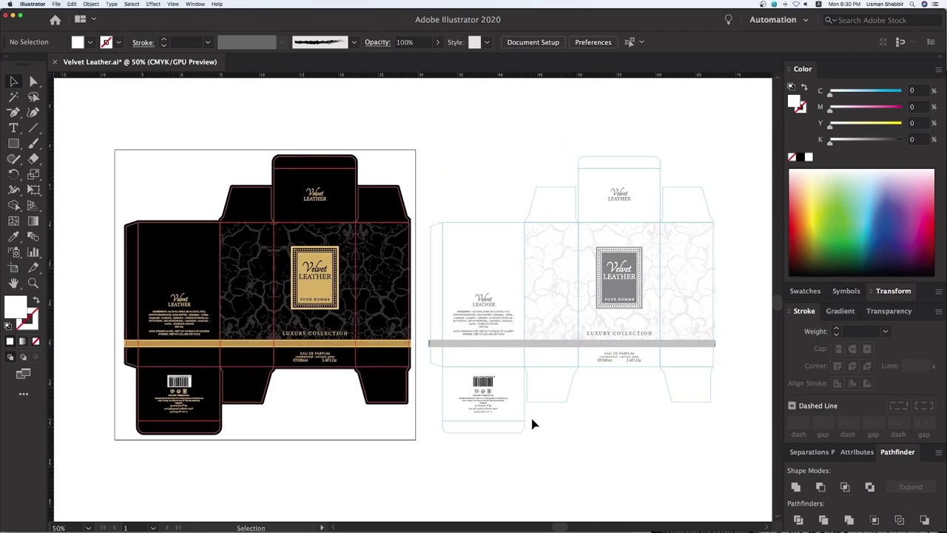
- Widen the artboard to cover both boxes and save Velvet Leather.ai
key(shift+o)
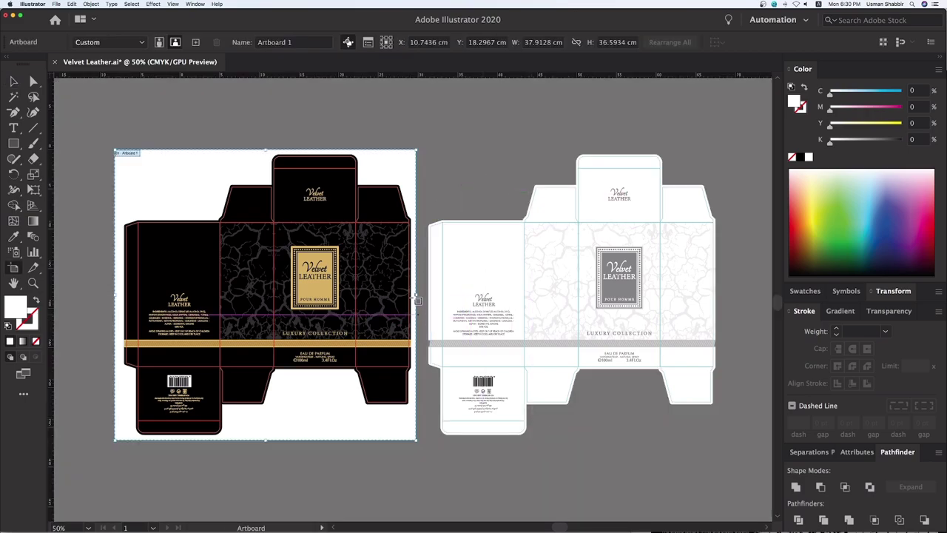
drag(417, 295, 724, 294)
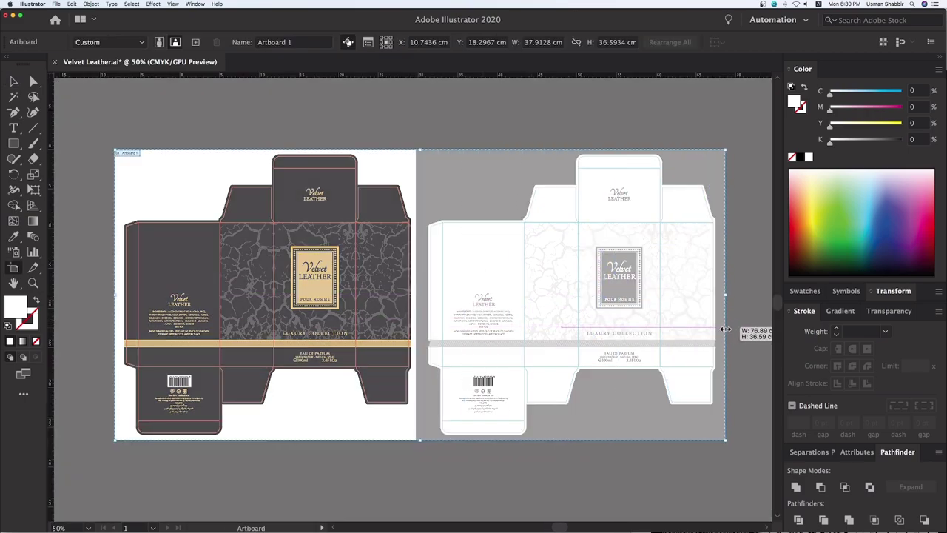
drag(419, 151, 419, 145)
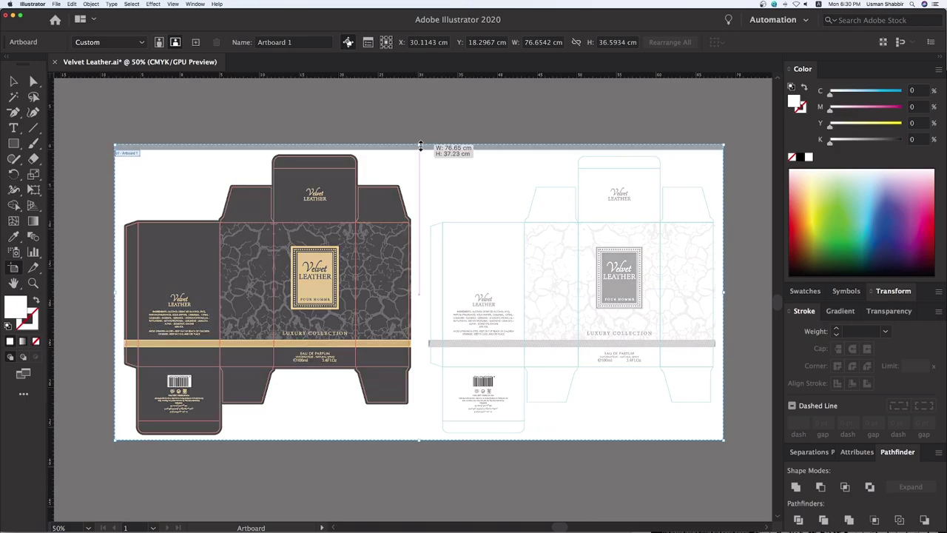
key(v)
scroll(744, 480, up, 1)
scroll(700, 484, right, 2)
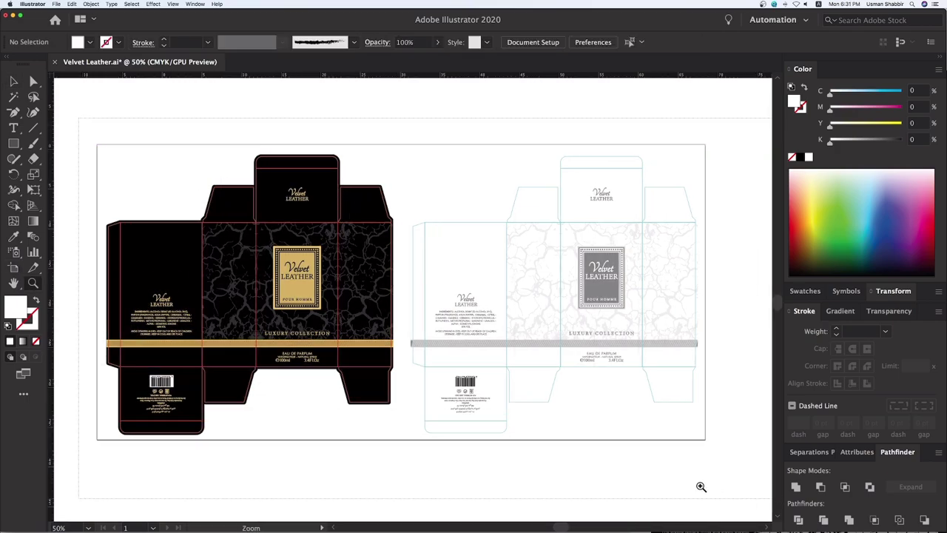
key(ctrl+s)
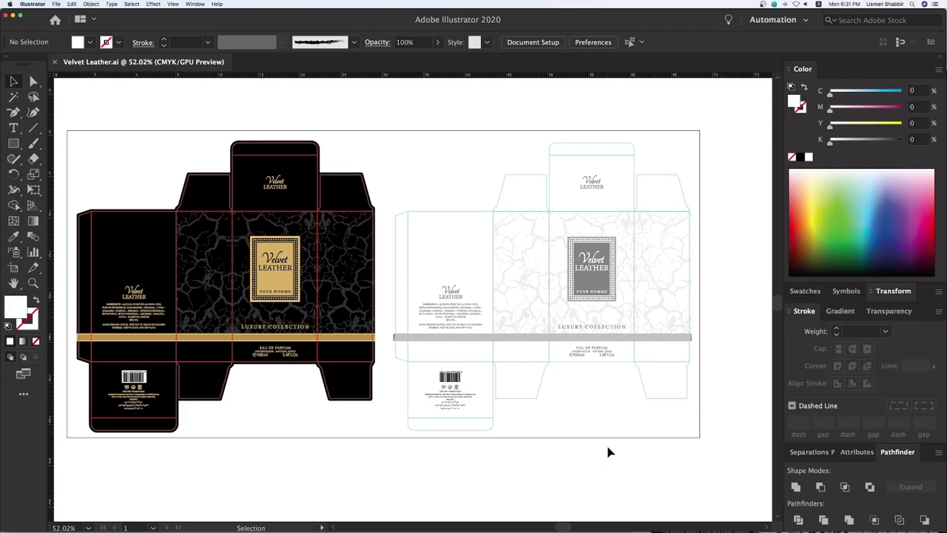
- Copy both box artworks straight down to form a second row below the originals
key(super+minus)
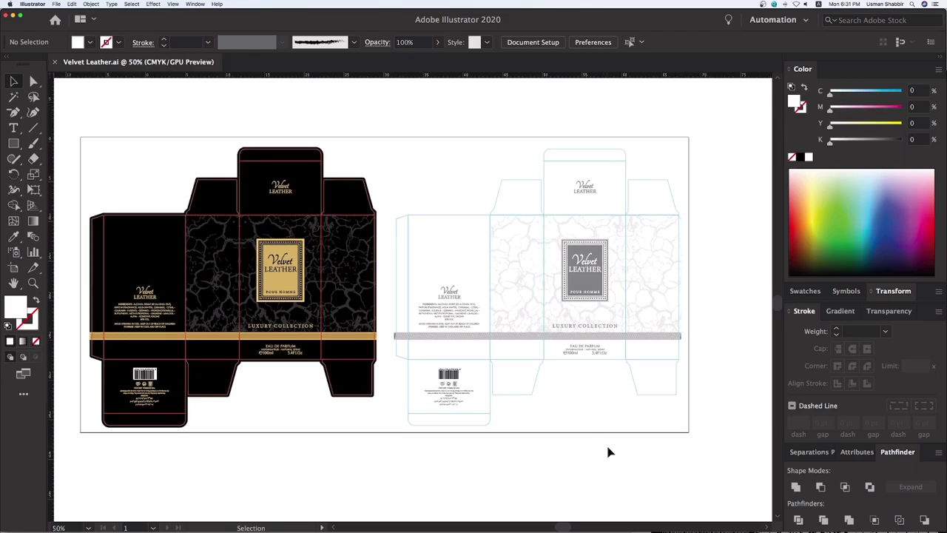
key(super+minus)
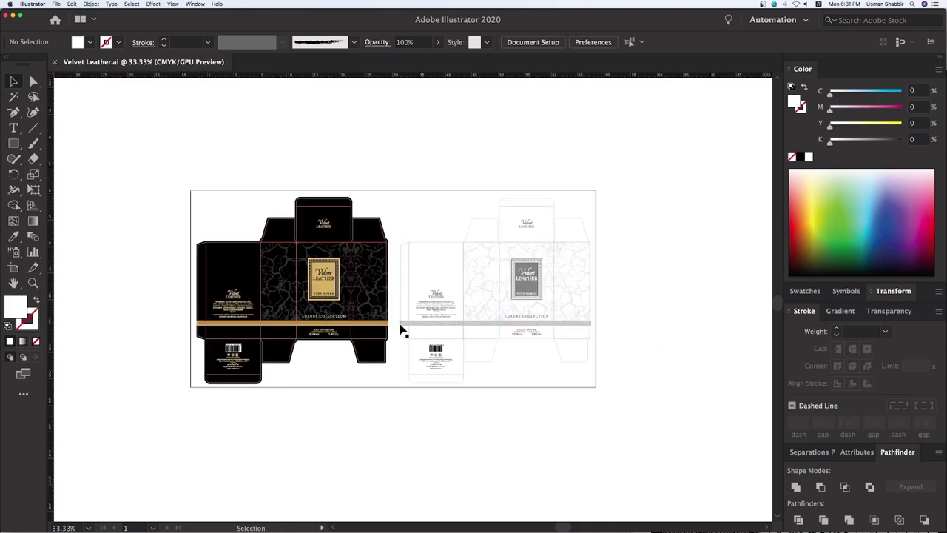
drag(237, 148, 240, 110)
drag(659, 419, 444, 326)
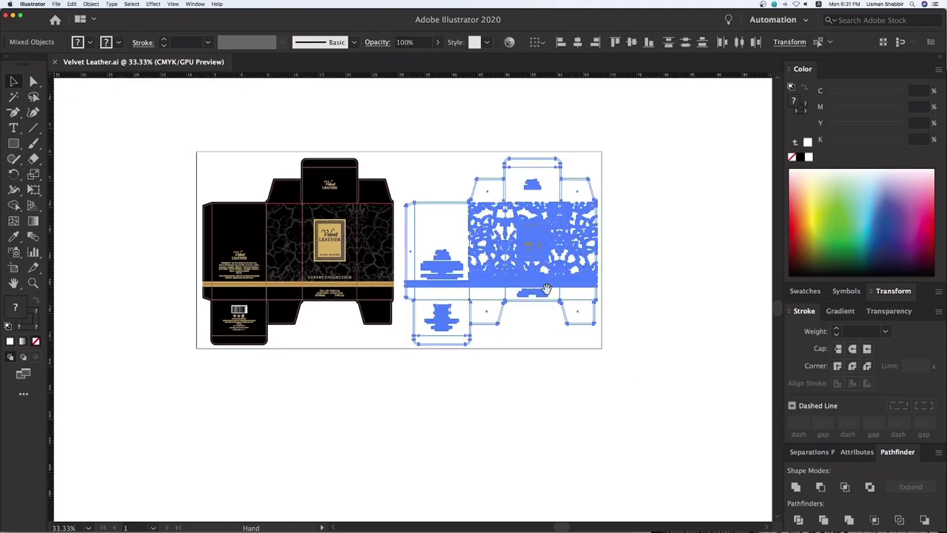
scroll(549, 311, down, 2)
click(122, 139)
mouse_move(155, 90)
mouse_down()
mouse_move(550, 258)
mouse_move(524, 412)
mouse_up()
mouse_move(634, 353)
mouse_down()
mouse_move(184, 117)
mouse_move(608, 319)
mouse_up()
click(203, 328)
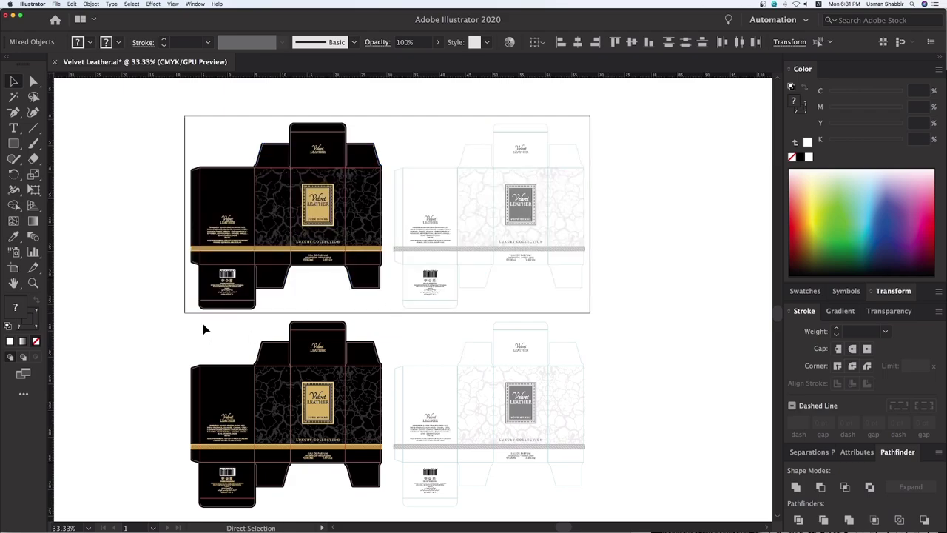
scroll(186, 285, down, 2)
- Draw a rectangle over the lower box's bottom half and send it behind the artwork
key(z)
drag(186, 286, 618, 510)
key(v)
drag(281, 271, 295, 286)
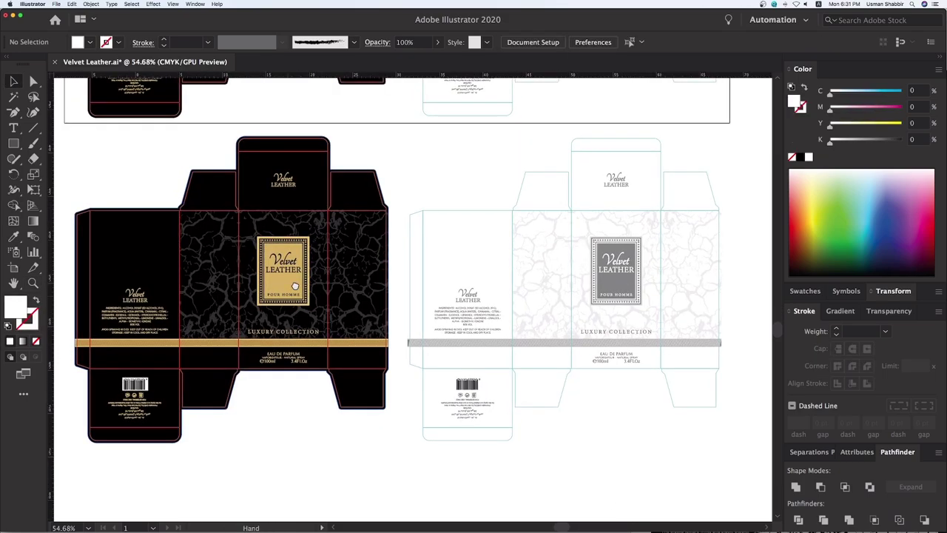
scroll(200, 359, left, 2)
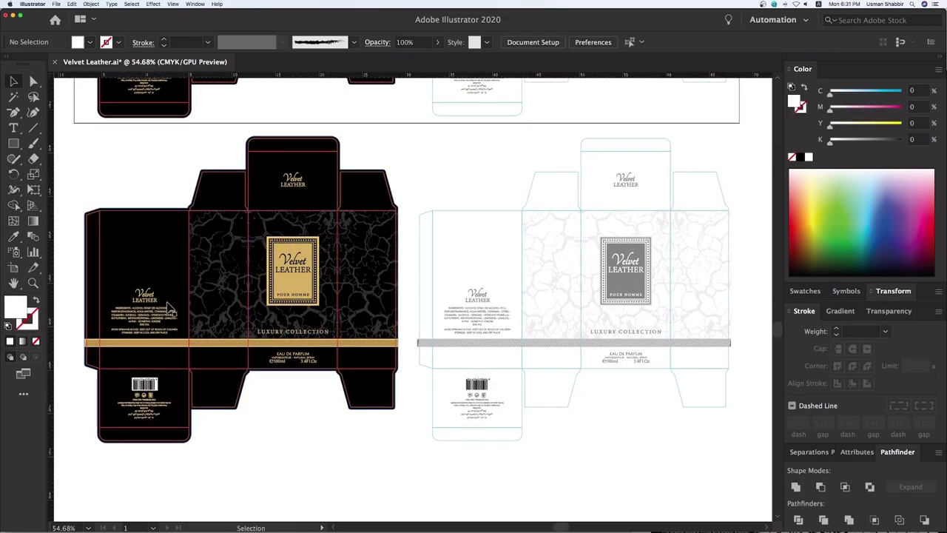
key(m)
drag(74, 460, 406, 341)
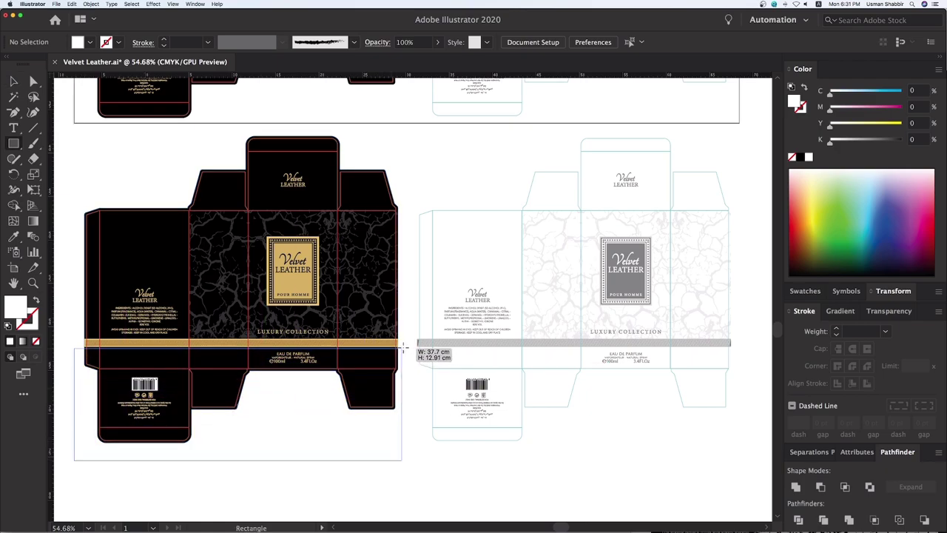
key(ctrl+shift+bracketleft)
key(v)
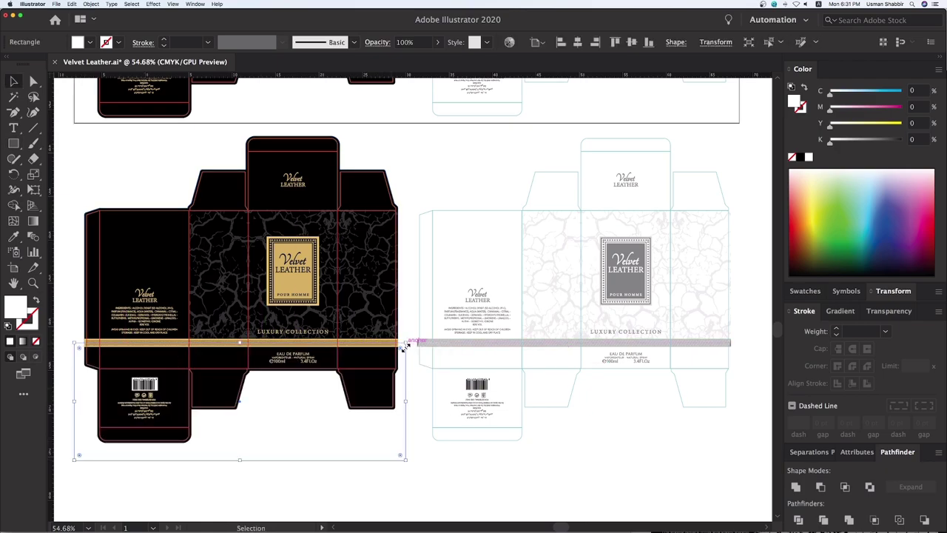
shift+click(375, 392)
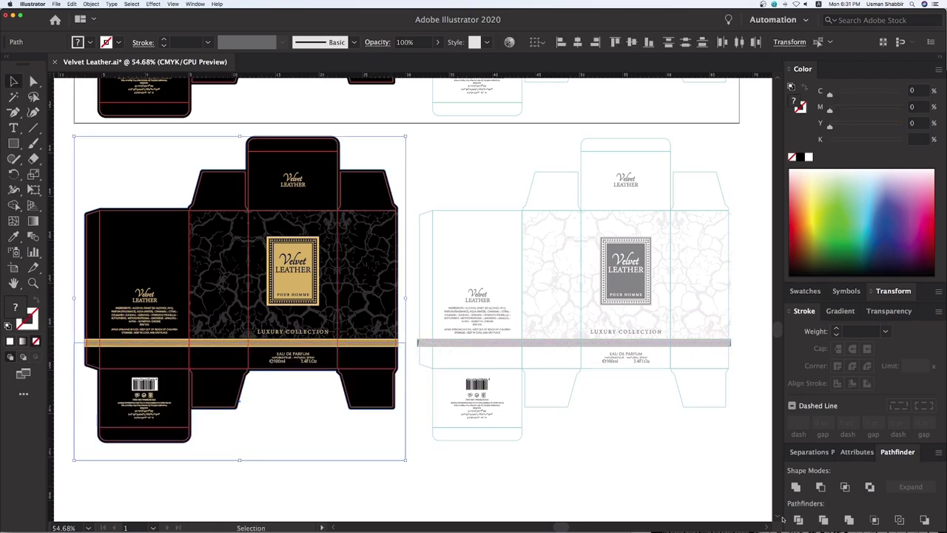
right_click(307, 423)
click(310, 420)
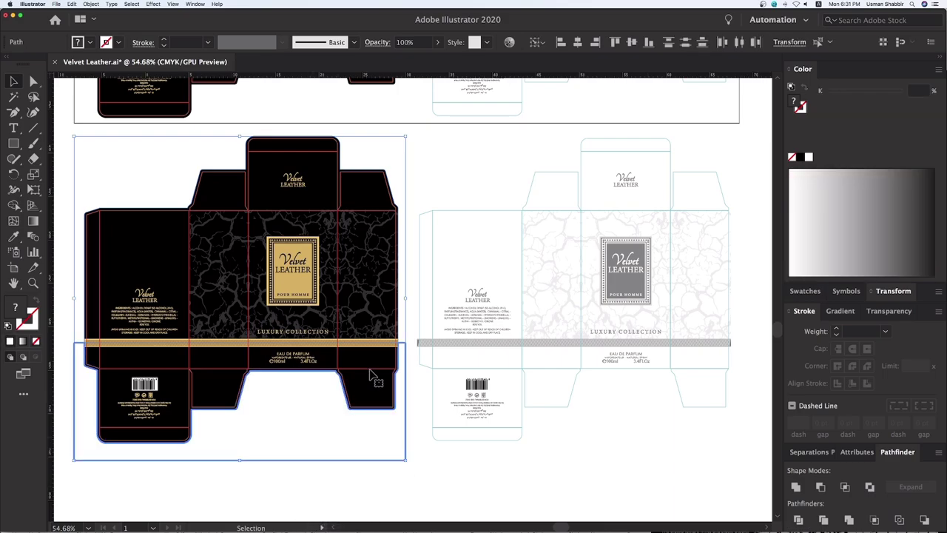
click(385, 481)
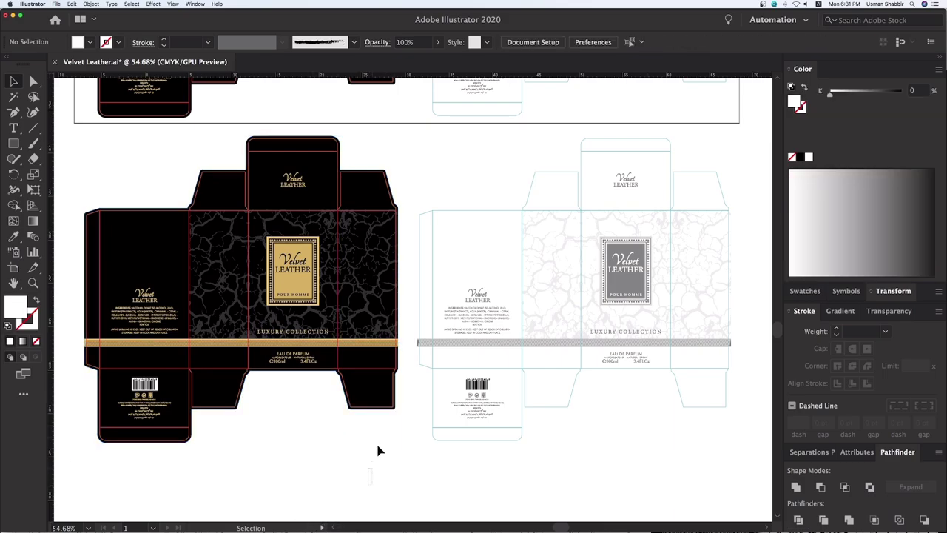
- Make the black top part of the lower box white
click(373, 401)
click(375, 185)
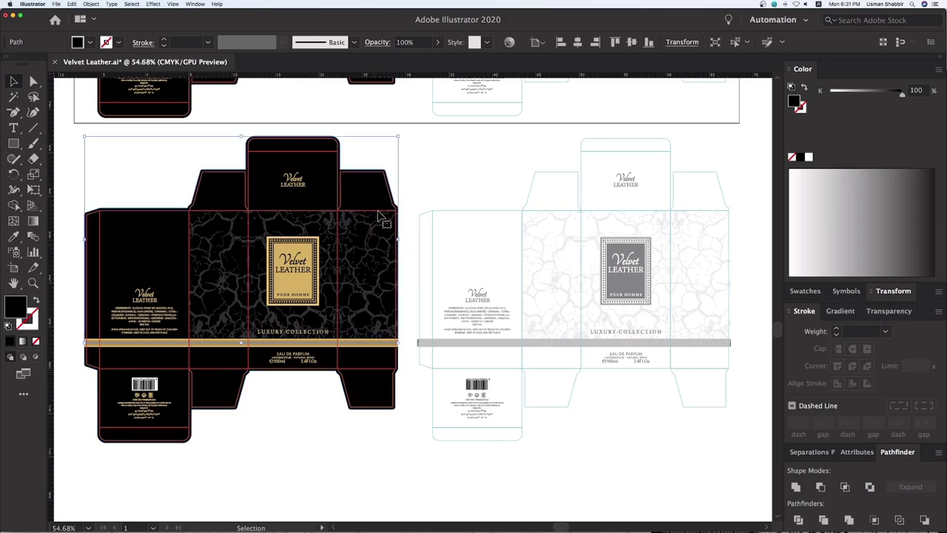
key(i)
click(809, 158)
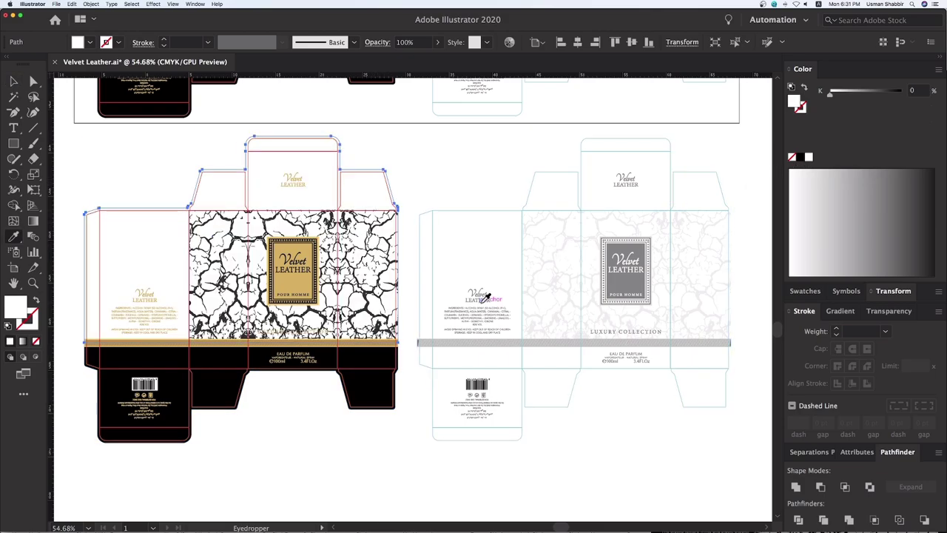
key(v)
click(320, 426)
- Recolour the left and right crackle patterns gold
drag(321, 408, 329, 415)
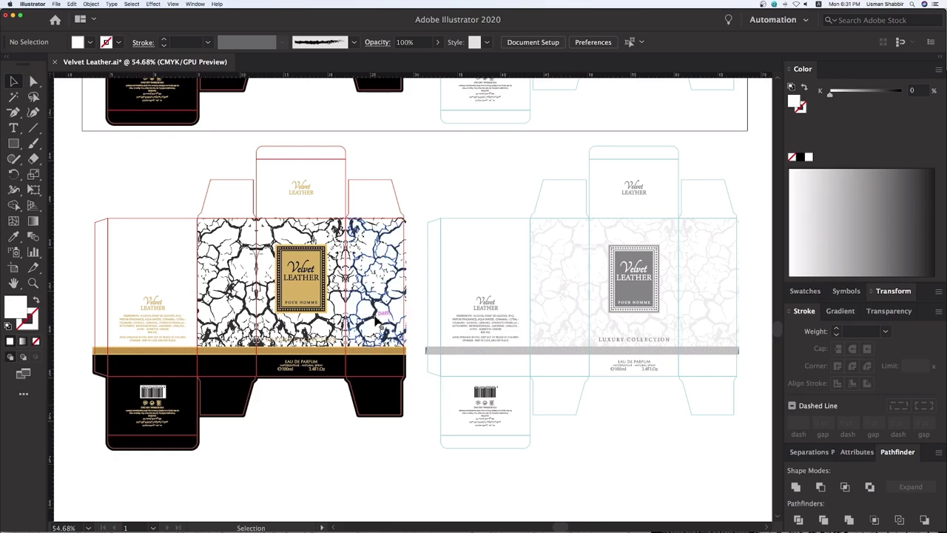
click(374, 314)
key(v)
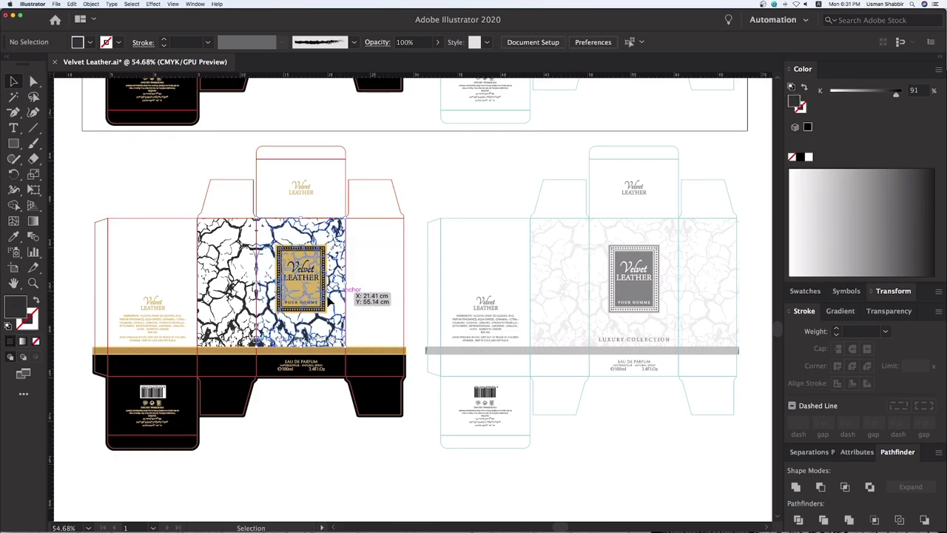
shift+click(248, 311)
key(i)
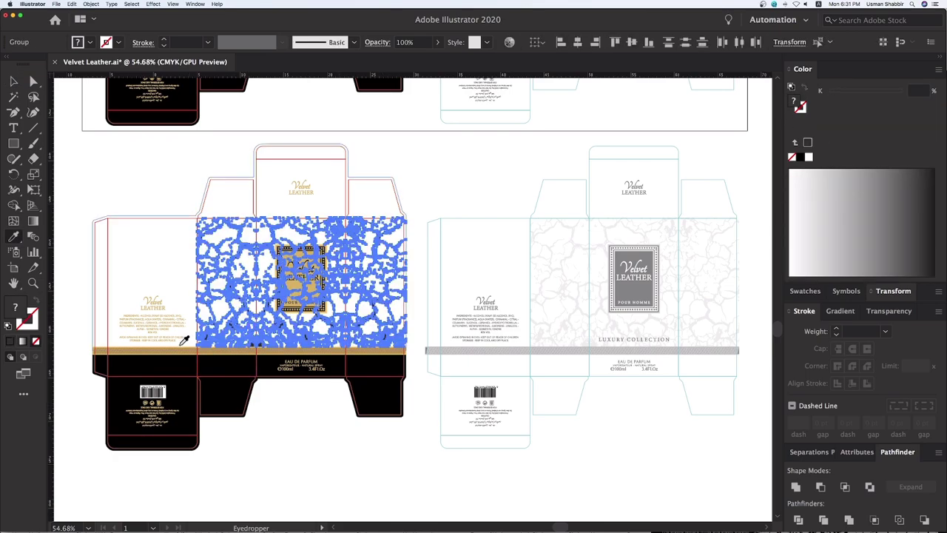
click(165, 309)
key(v)
click(296, 402)
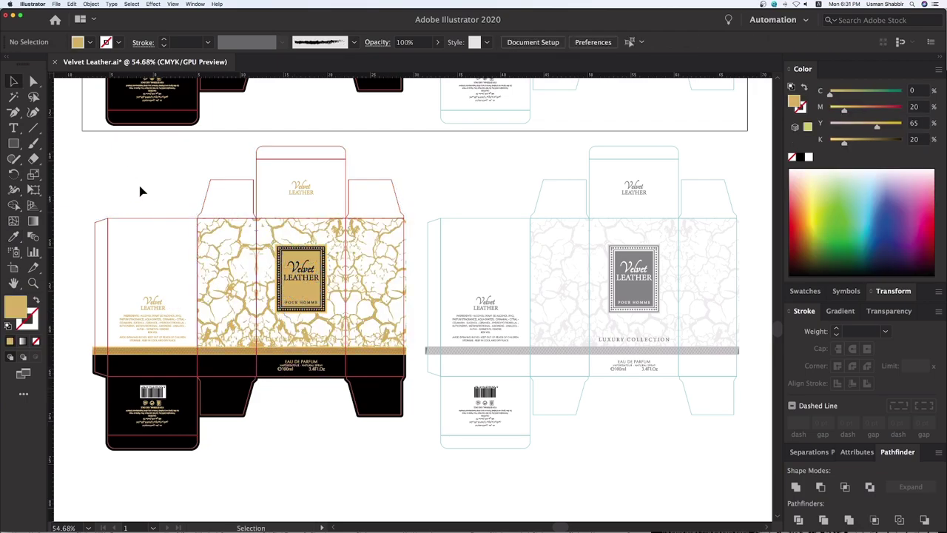
- Bring the LUXURY COLLECTION text group to the front
key(z)
click(472, 400)
key(v)
click(392, 355)
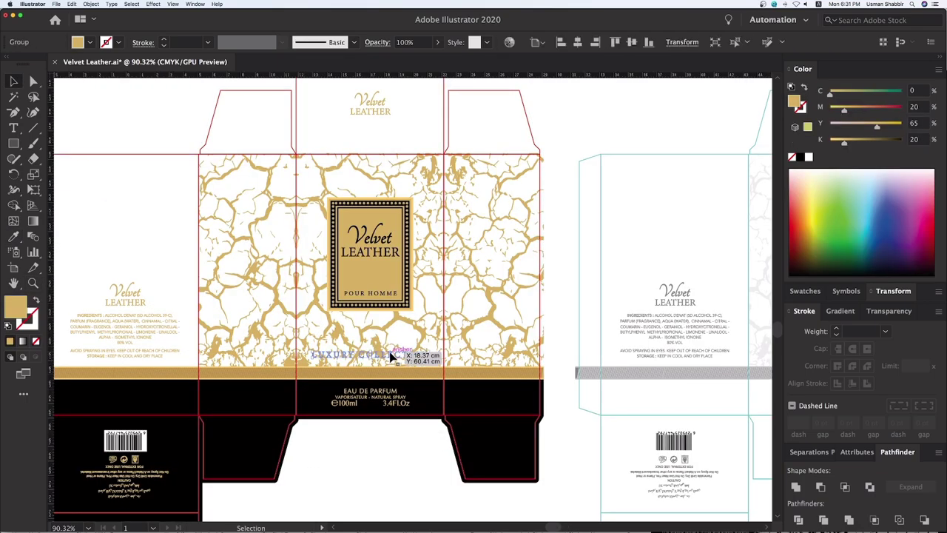
key(ctrl+shift+bracketright)
- Give the band a darker striped gold fill and make the label rectangle black
click(423, 376)
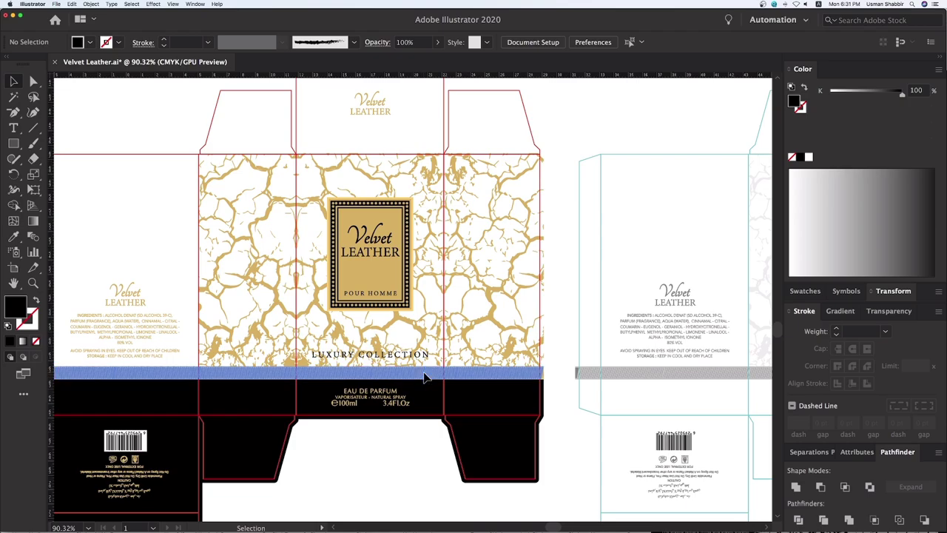
click(497, 408)
click(417, 473)
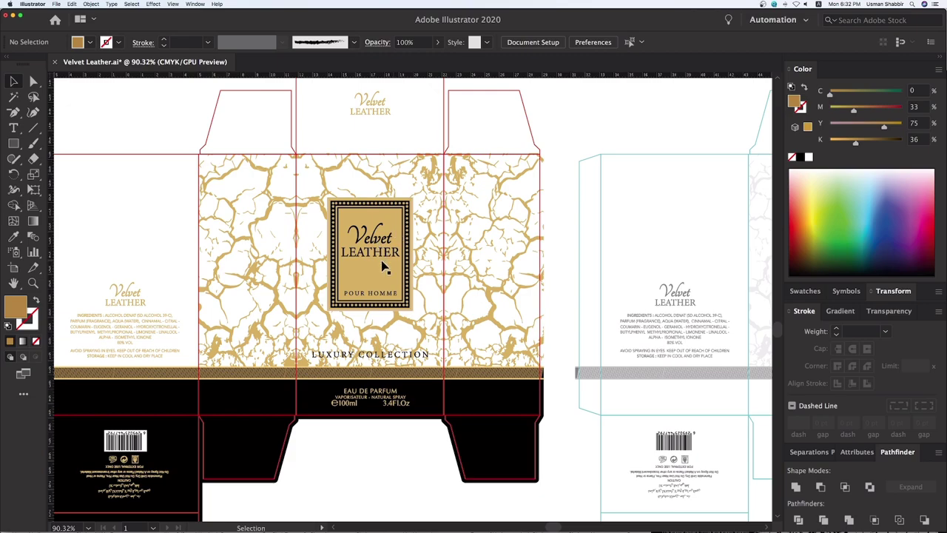
click(396, 222)
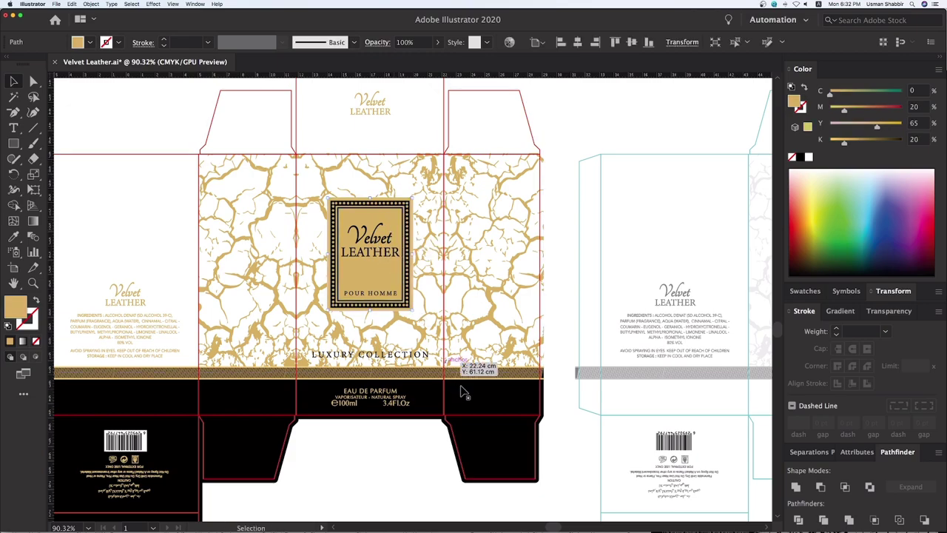
key(i)
click(497, 406)
- Make the label's inner frame gold and bring the Velvet LEATHER title above the black label
click(427, 439)
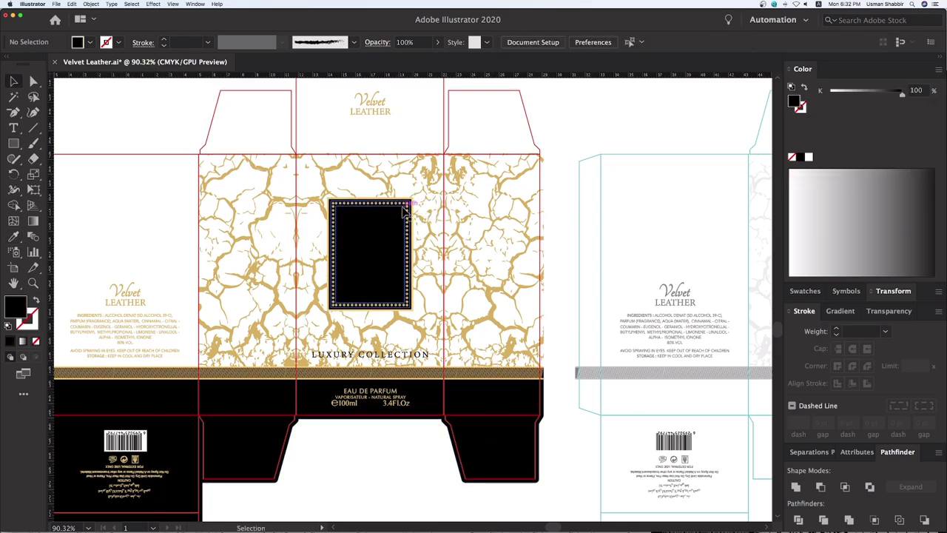
click(403, 214)
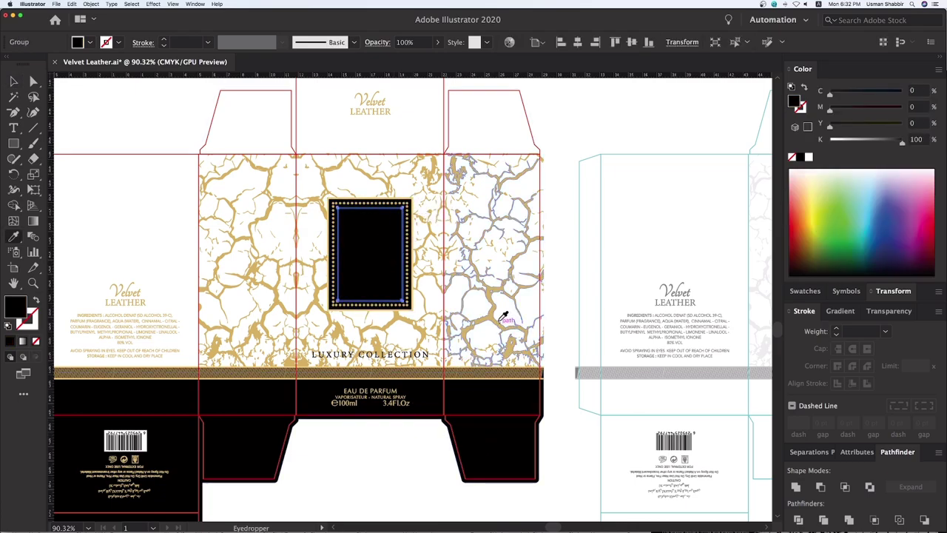
click(508, 321)
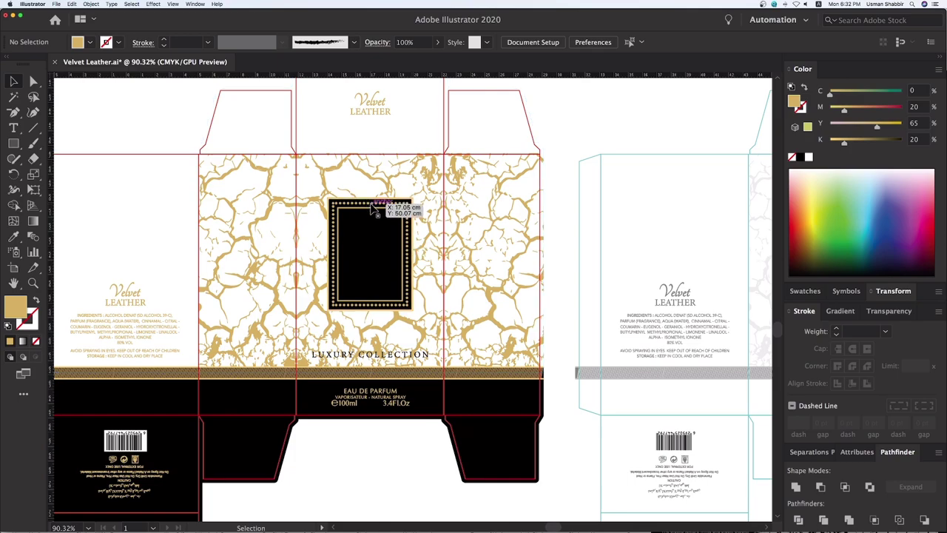
click(373, 218)
click(377, 214)
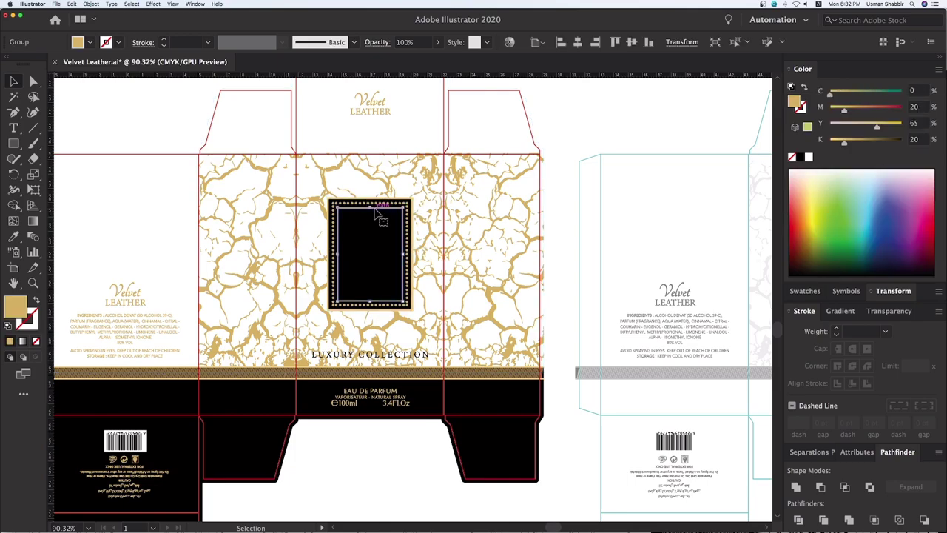
click(404, 456)
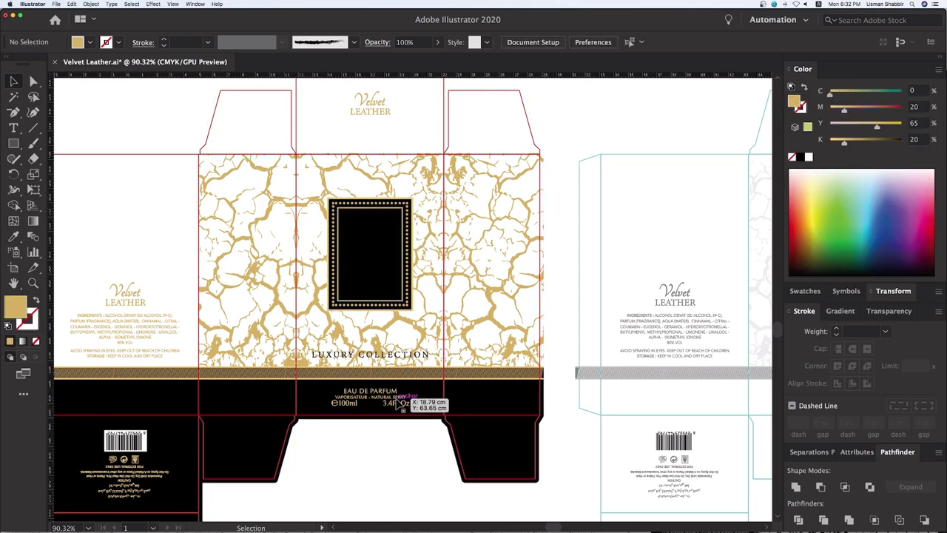
click(379, 266)
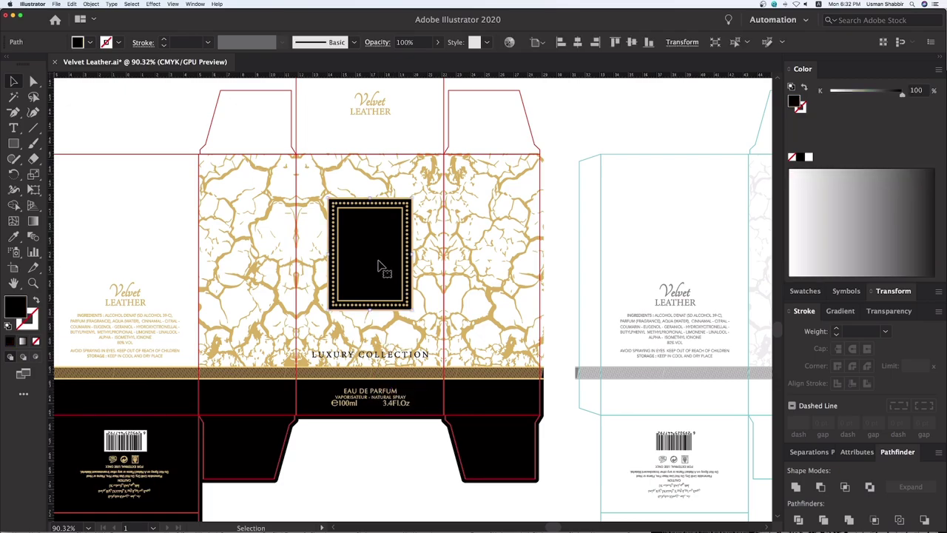
key(ctrl+f)
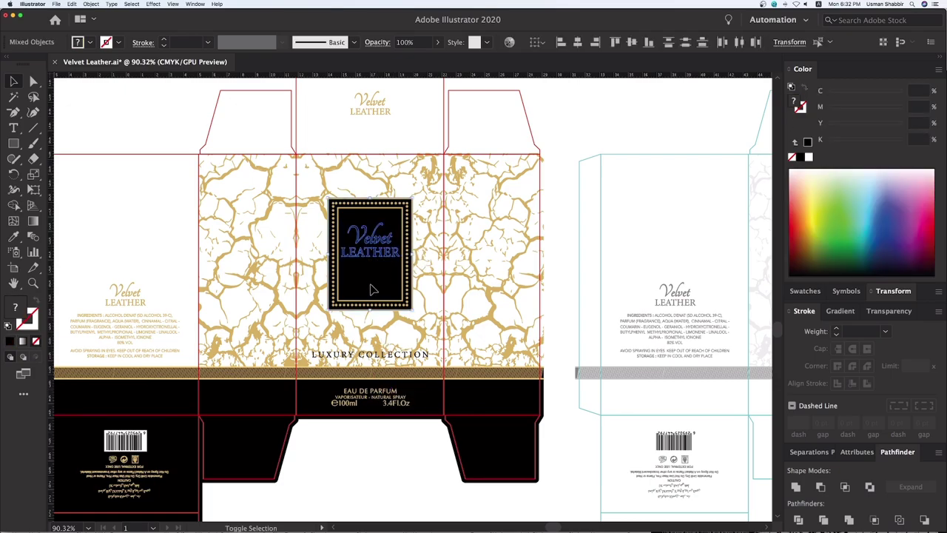
click(373, 440)
- Centre the Velvet LEATHER title in gold inside the label, then zoom out to all four boxes
key(ctrl+y)
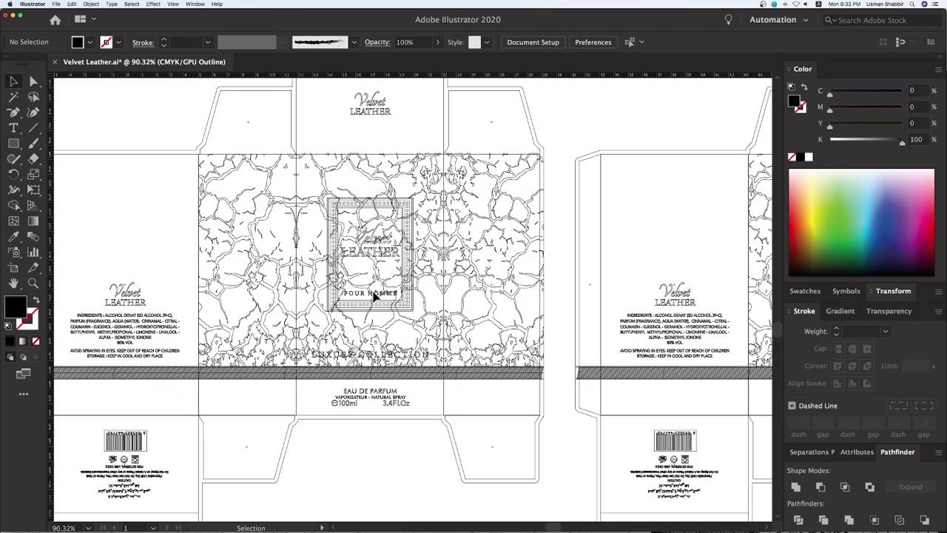
mouse_move(375, 296)
mouse_down()
mouse_move(392, 244)
mouse_move(383, 264)
mouse_up()
key(ctrl+y)
key(i)
click(423, 313)
key(v)
click(420, 475)
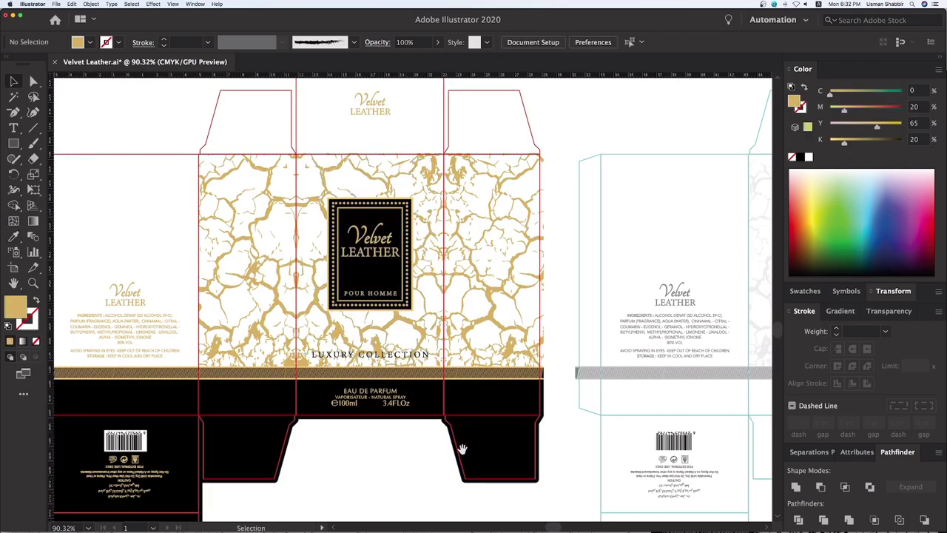
drag(462, 449, 420, 453)
key(super+minus)
key(super+minus)
key(super+minus)
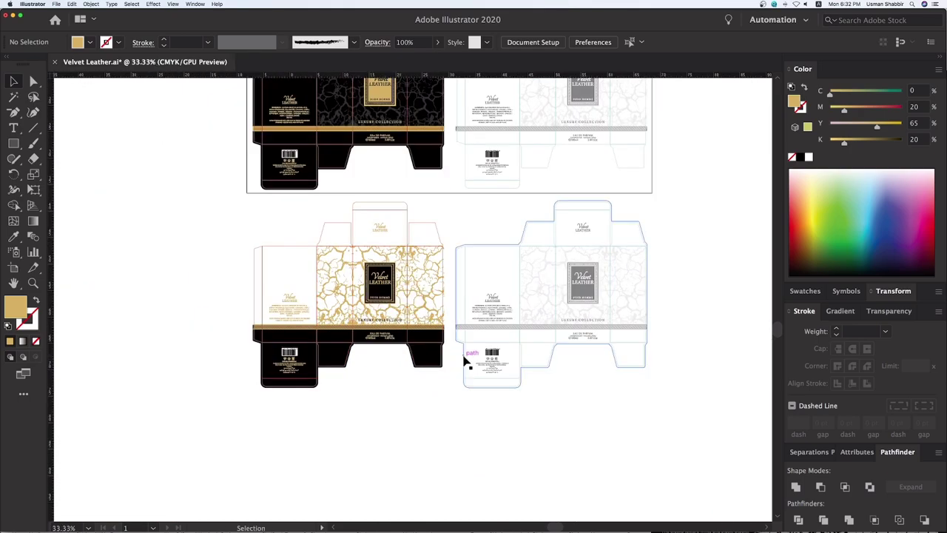
scroll(421, 264, up, 1)
- Draw a rectangle over the right white box's lower half and send it behind the artwork
key(z)
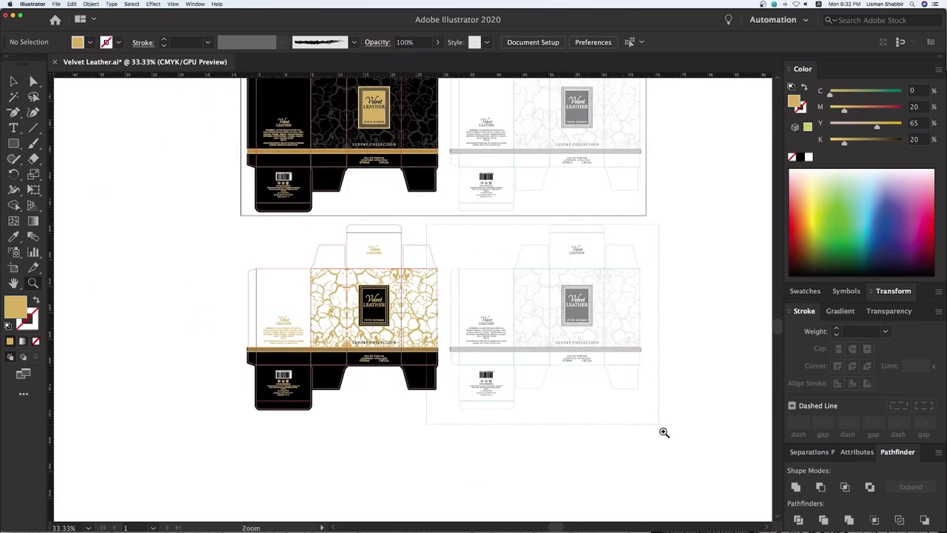
drag(437, 223, 645, 434)
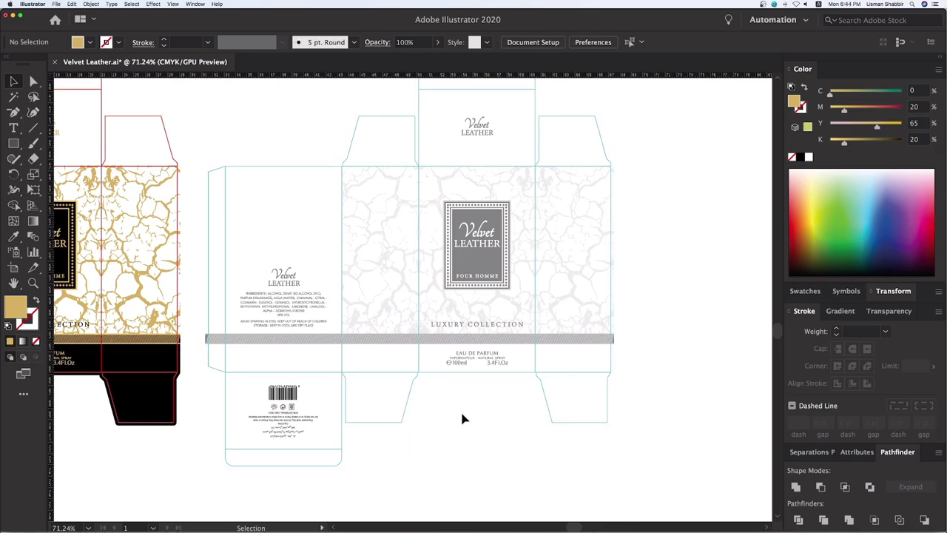
click(437, 363)
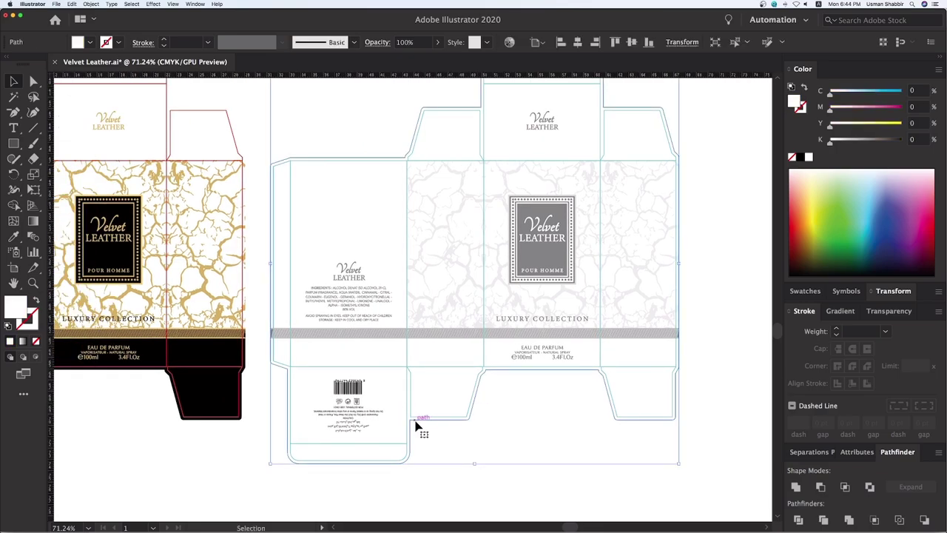
click(440, 460)
key(m)
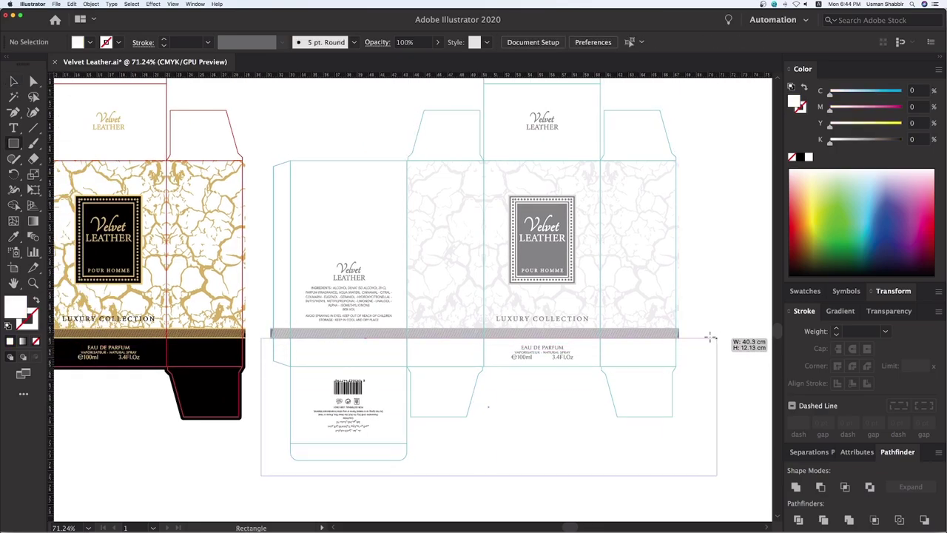
drag(260, 474, 703, 333)
key(ctrl+shift+bracketleft)
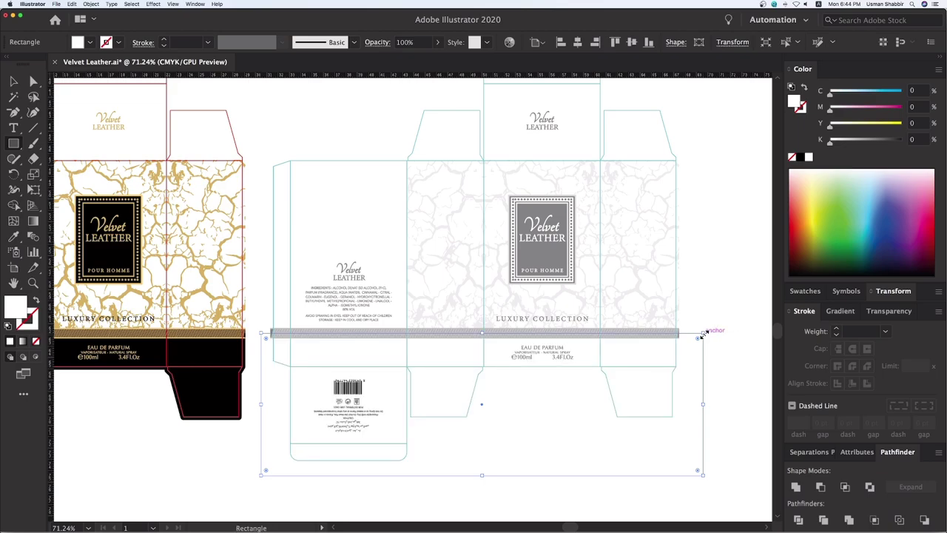
key(v)
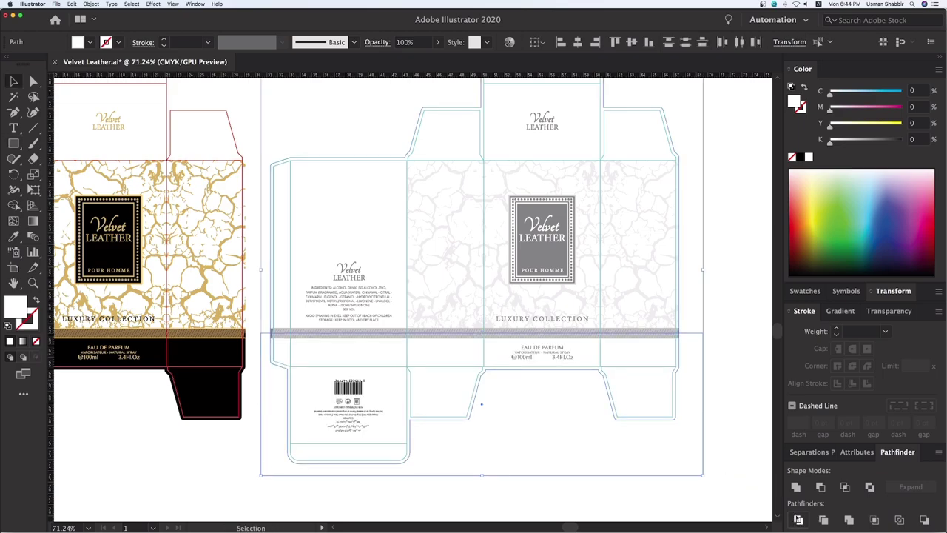
- Fill the white box's lower dieline shape with the gold box's black
right_click(729, 360)
click(726, 362)
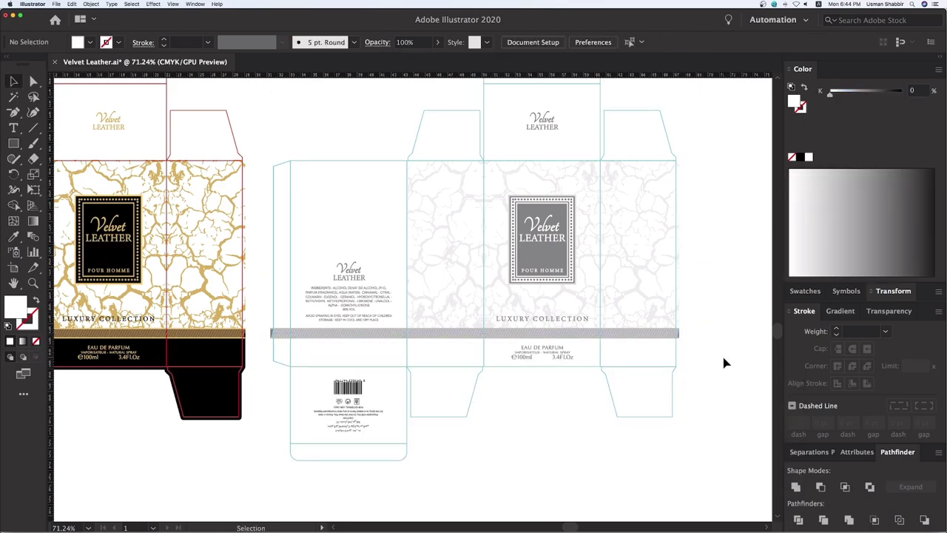
click(575, 397)
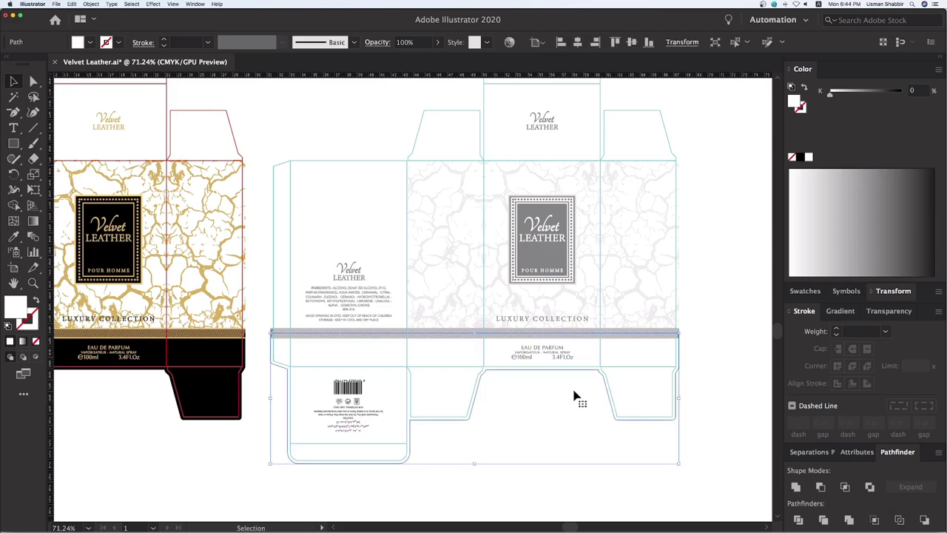
key(i)
click(209, 359)
key(v)
click(545, 422)
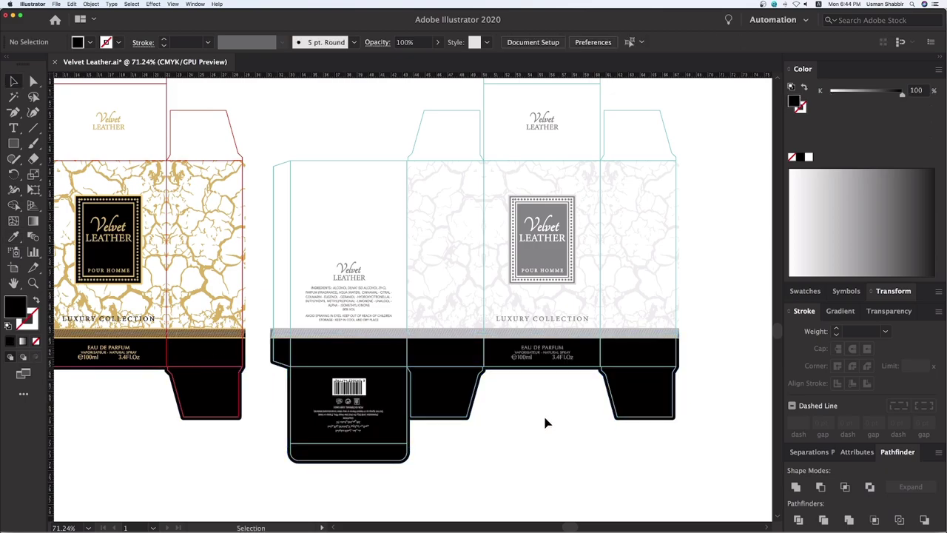
key(ctrl+minus)
- Recolour the front crackle pattern with the label's grey
key(z)
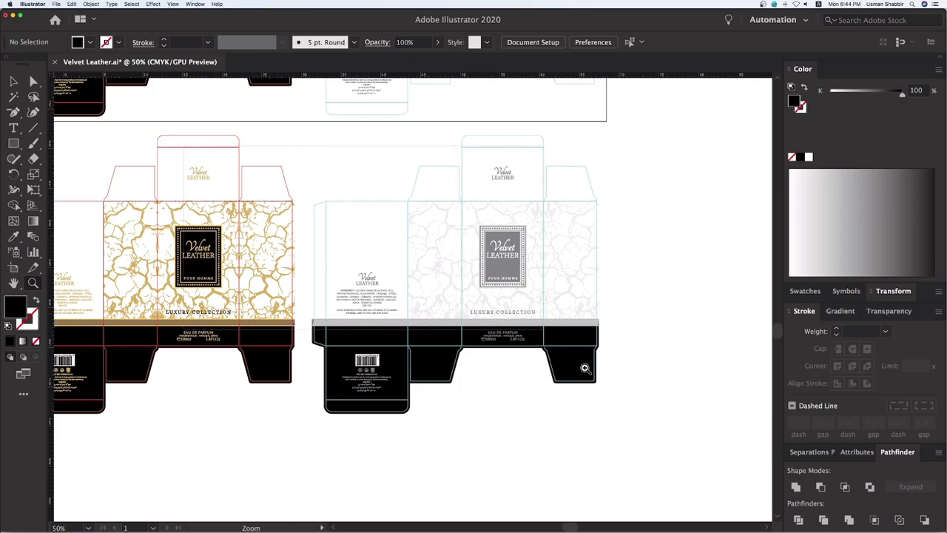
drag(441, 281, 455, 281)
key(v)
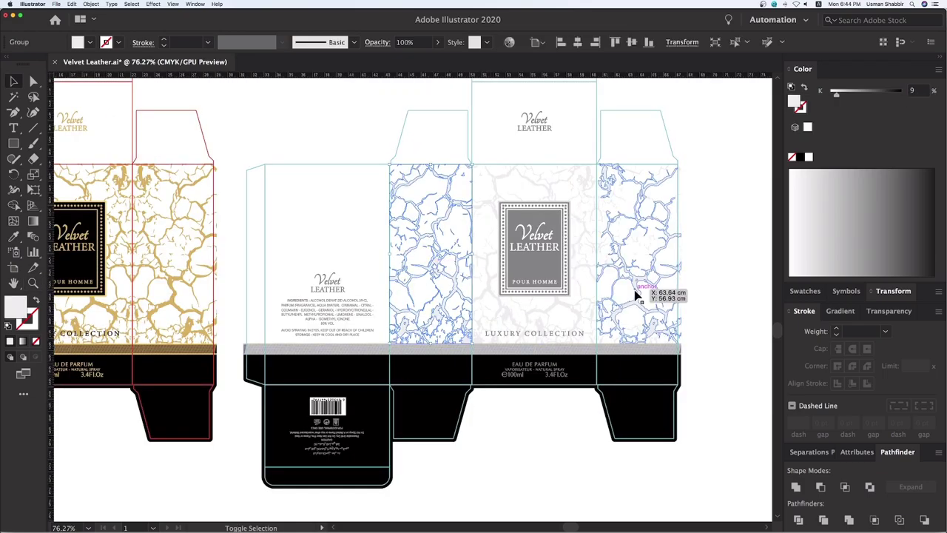
click(634, 301)
shift+click(579, 313)
key(i)
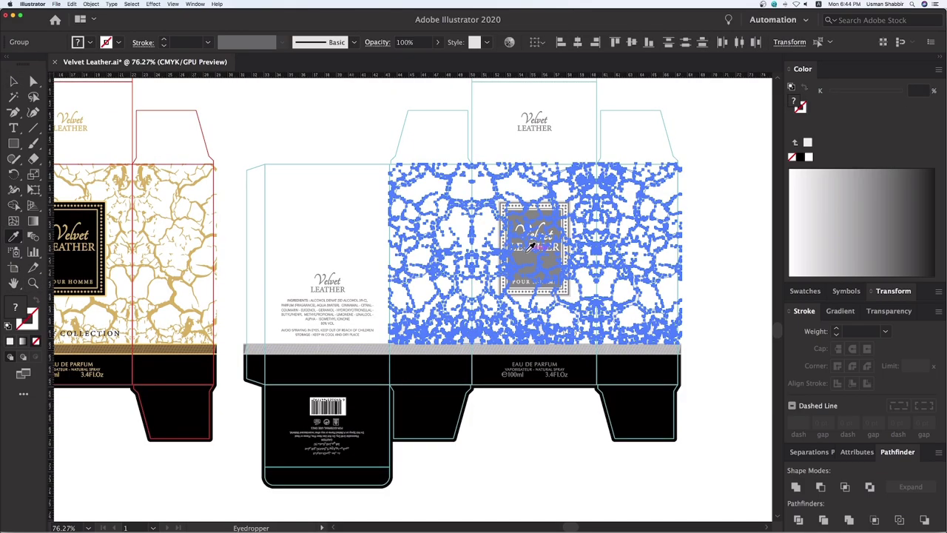
click(539, 278)
key(a)
key(v)
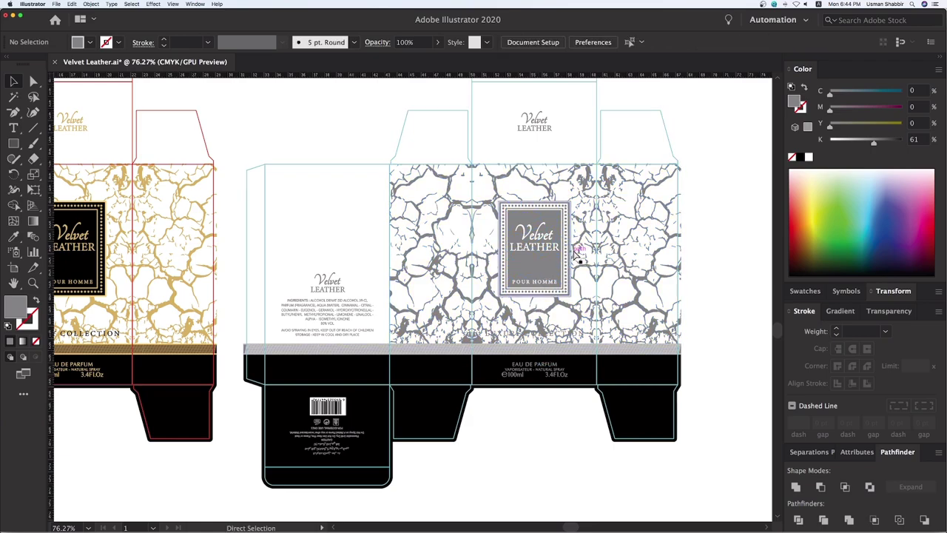
- Make the fourth box's front label frame black
click(541, 274)
key(i)
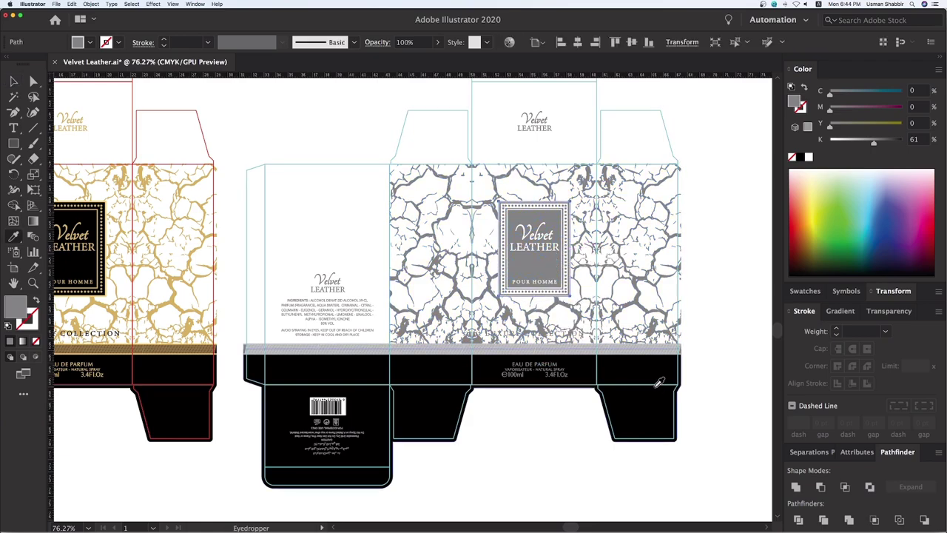
click(555, 378)
key(v)
click(551, 433)
key(super+minus)
key(super+minus)
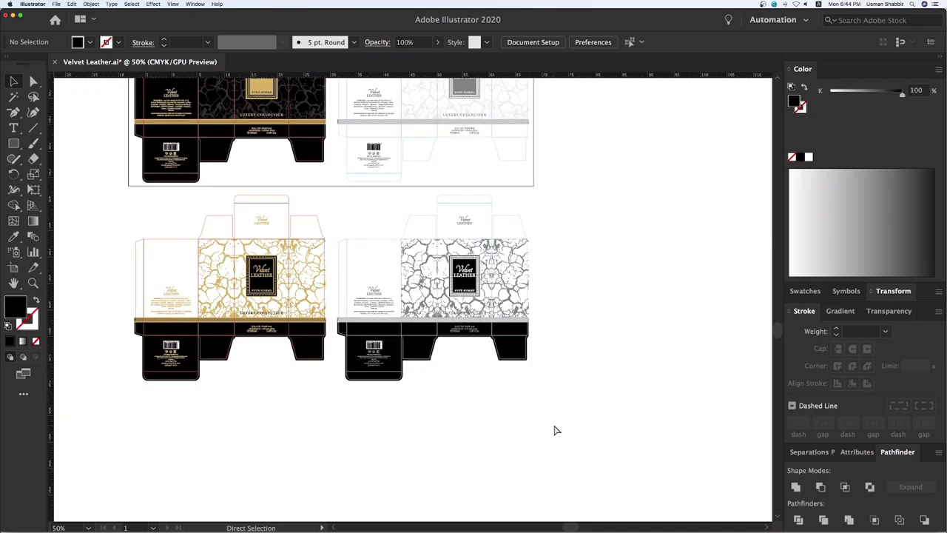
- Turn the LUXURY COLLECTION text black
key(z)
drag(318, 215, 589, 393)
key(v)
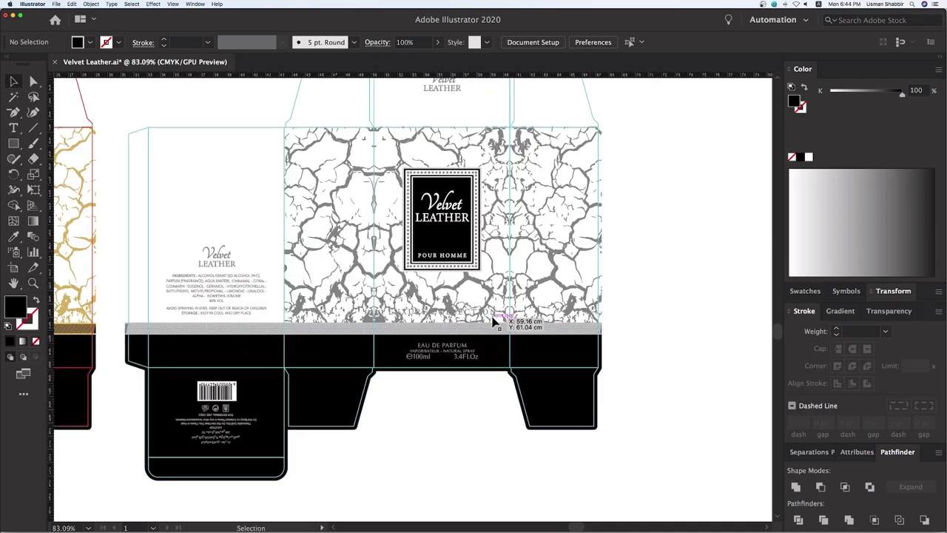
click(490, 315)
key(i)
click(545, 374)
key(v)
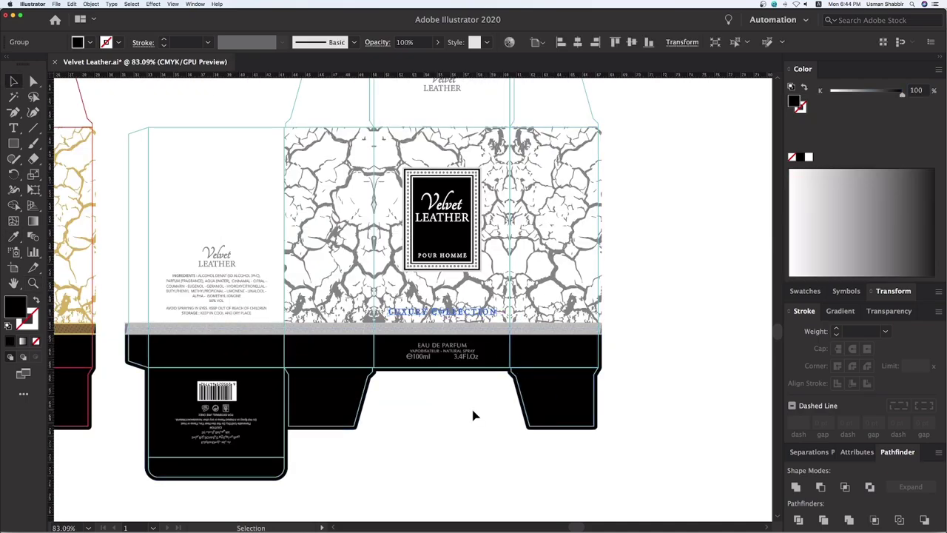
- Lighten the middle crackle pattern to the side's light grey
click(474, 414)
click(540, 254)
click(656, 271)
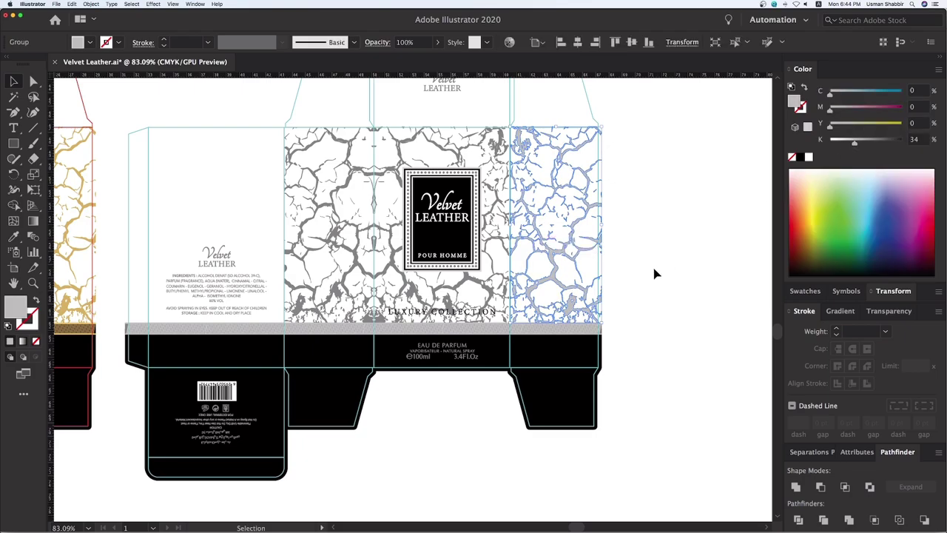
click(481, 285)
shift+click(342, 287)
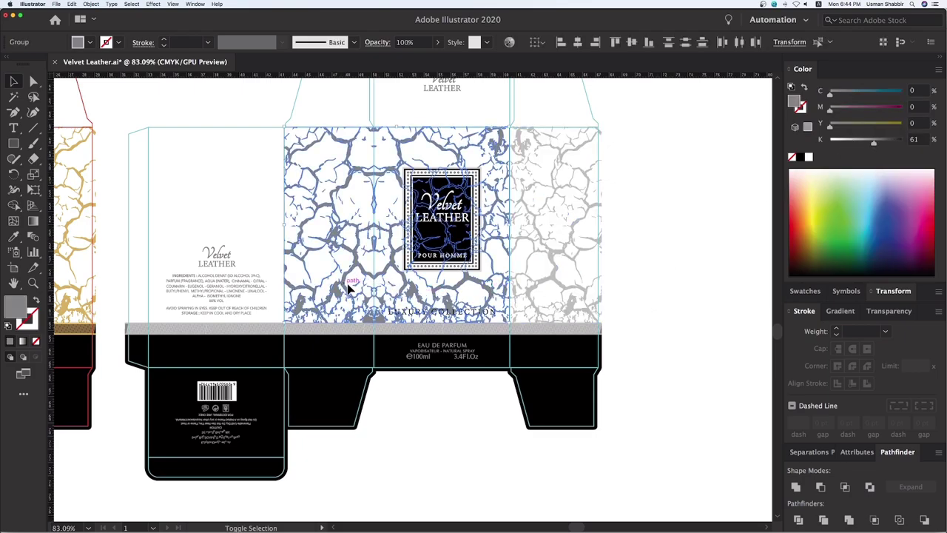
key(i)
click(568, 276)
key(v)
click(662, 301)
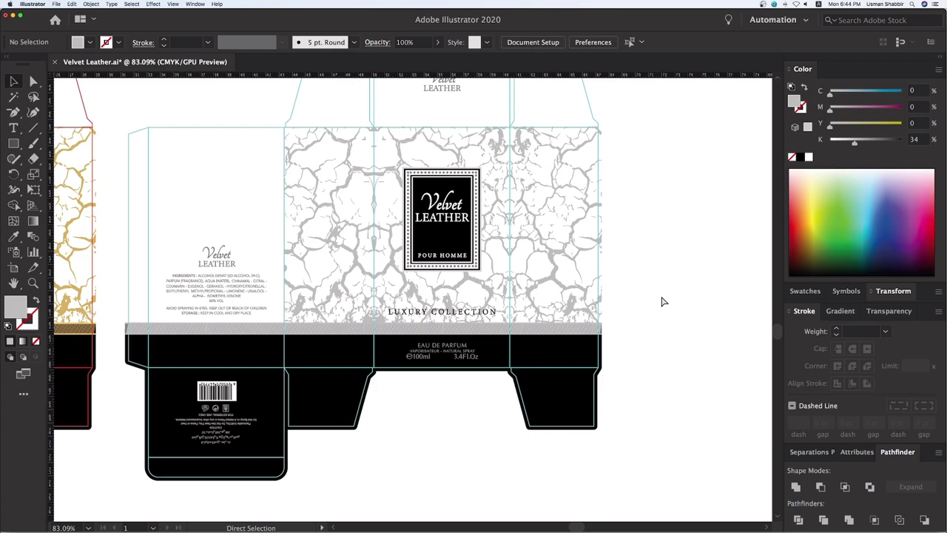
key(ctrl+minus)
key(ctrl+minus)
key(ctrl+minus)
- Save Velvet Leather.ai
key(p)
key(v)
scroll(587, 374, up, 5)
scroll(588, 375, left, 3)
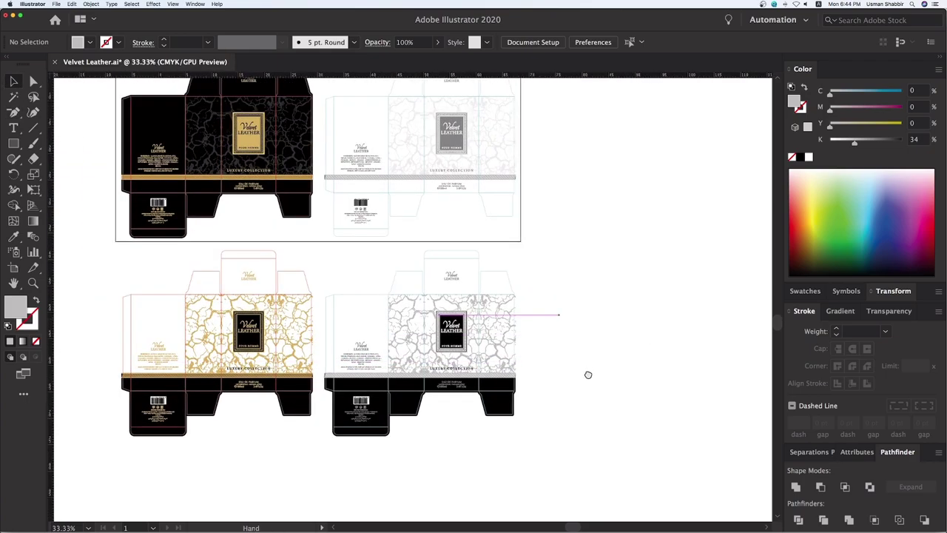
key(a)
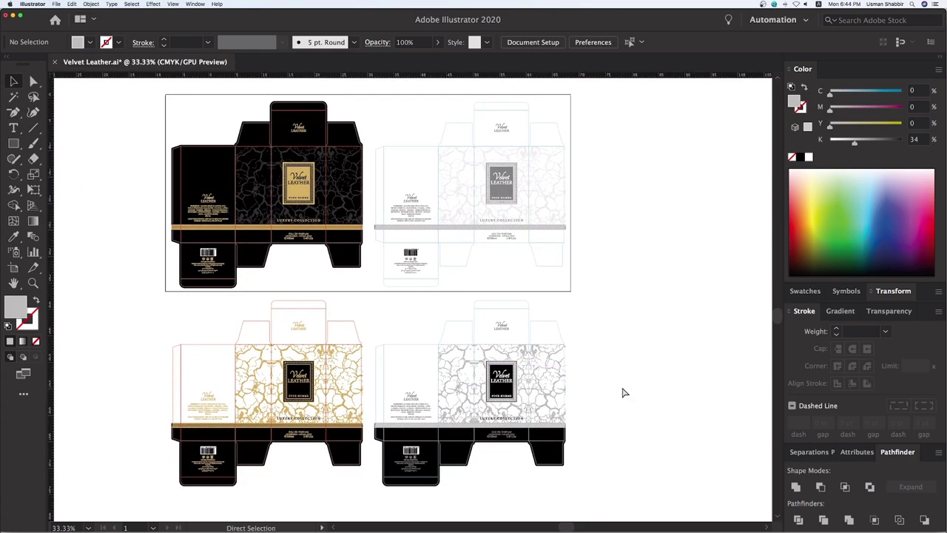
key(ctrl+s)
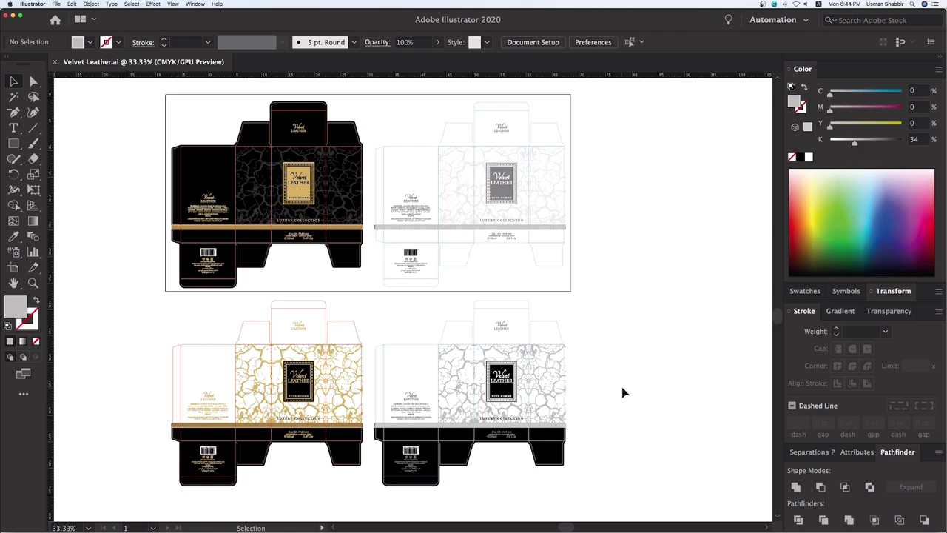
- Extend the artboard down to H 73.75 cm around all four boxes and save
key(shift+o)
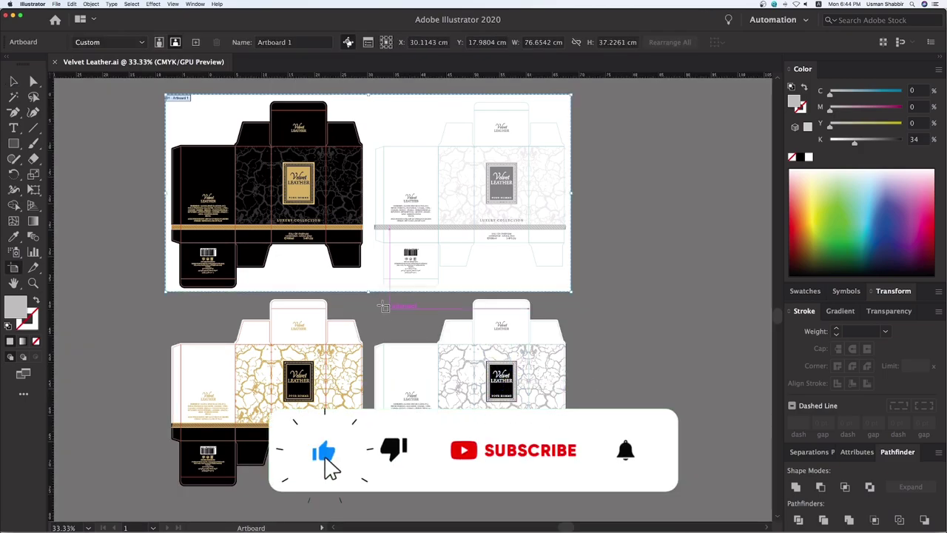
drag(368, 291, 368, 485)
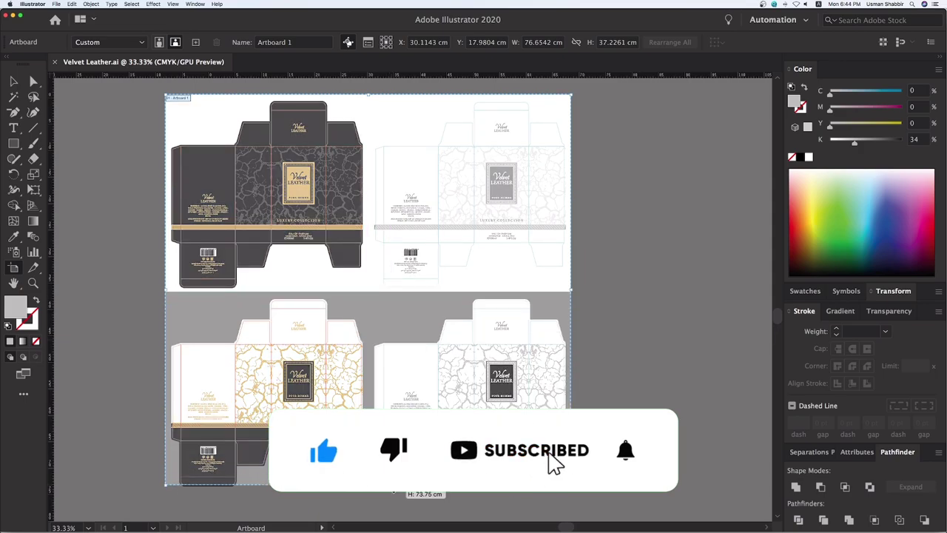
key(Escape)
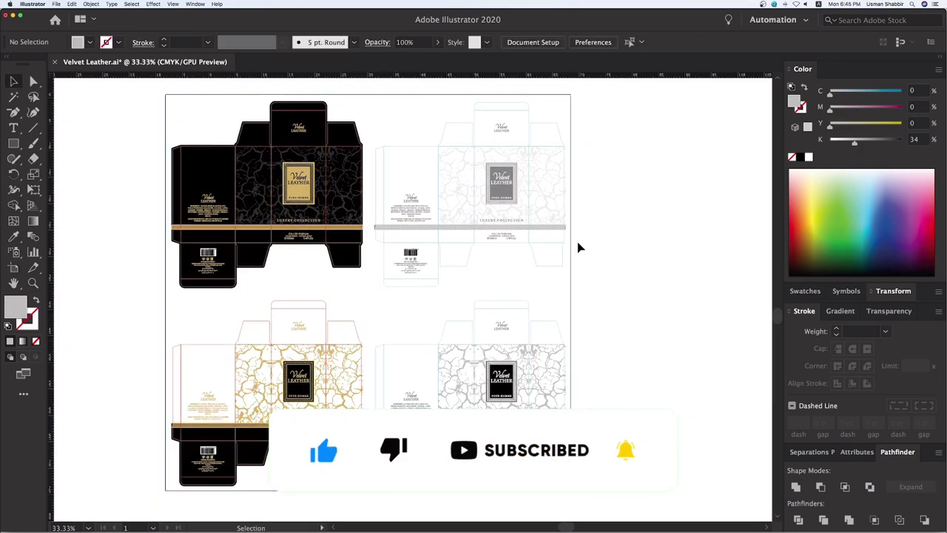
key(ctrl+s)
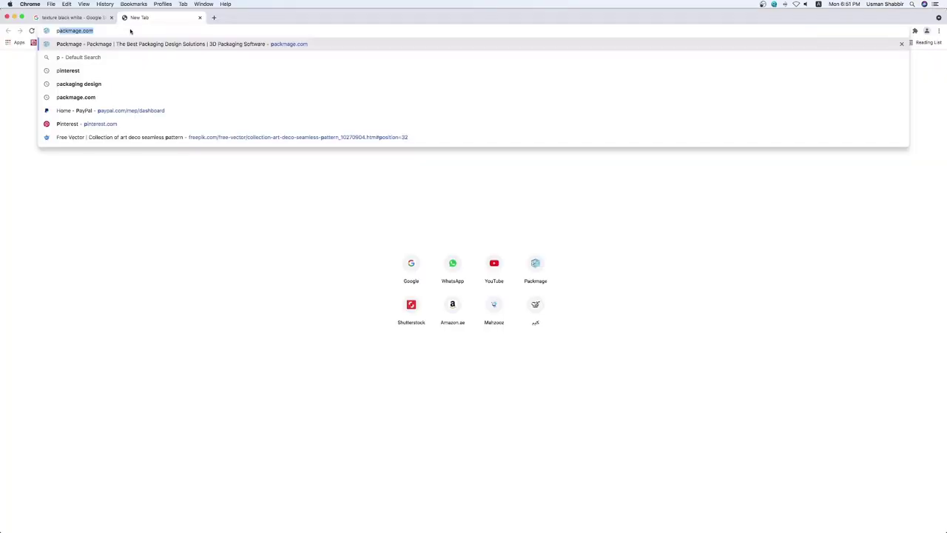
- Open Packmage CAD For Browser from packmage.com
key(Return)
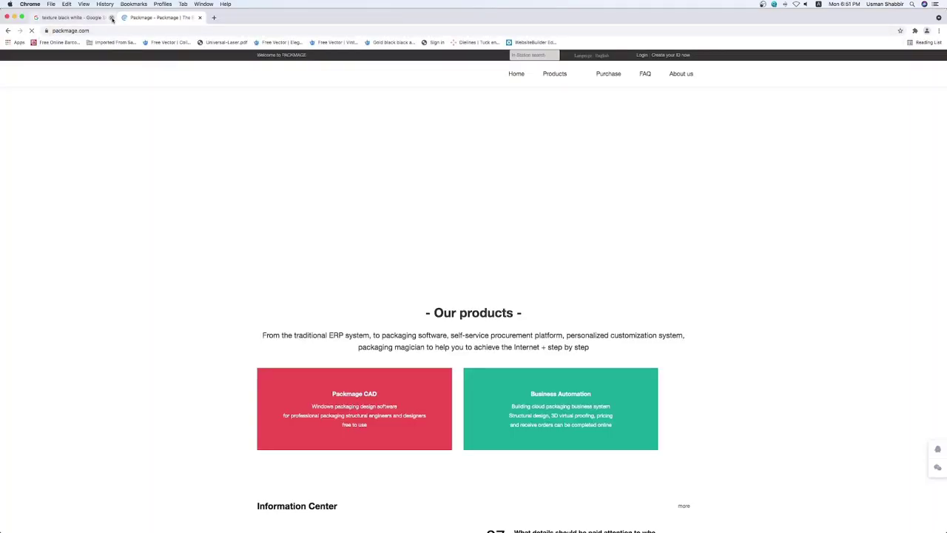
mouse_move(556, 73)
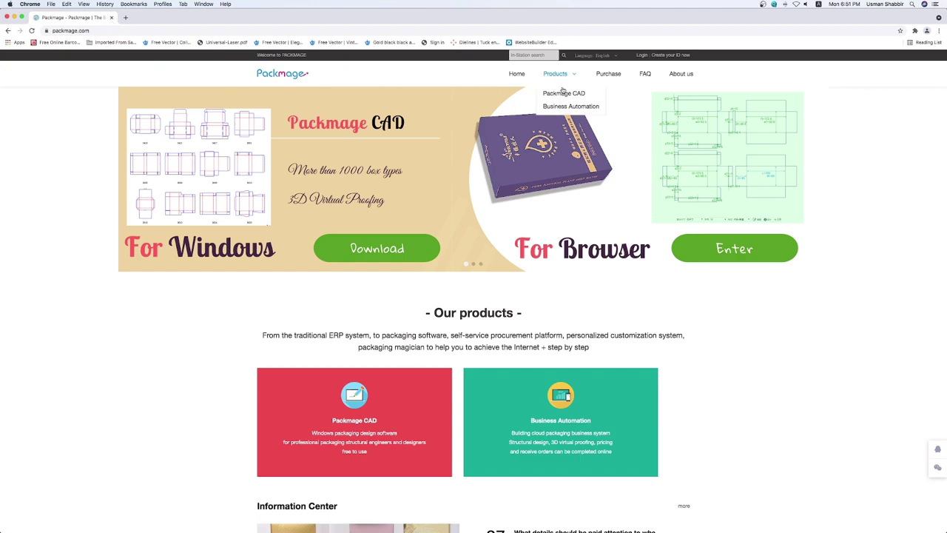
click(566, 97)
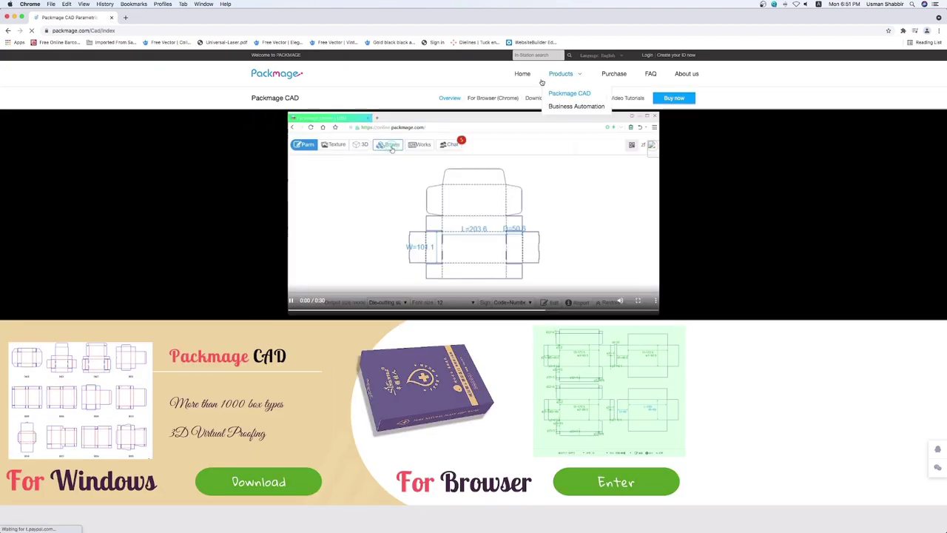
scroll(503, 74, down, 1)
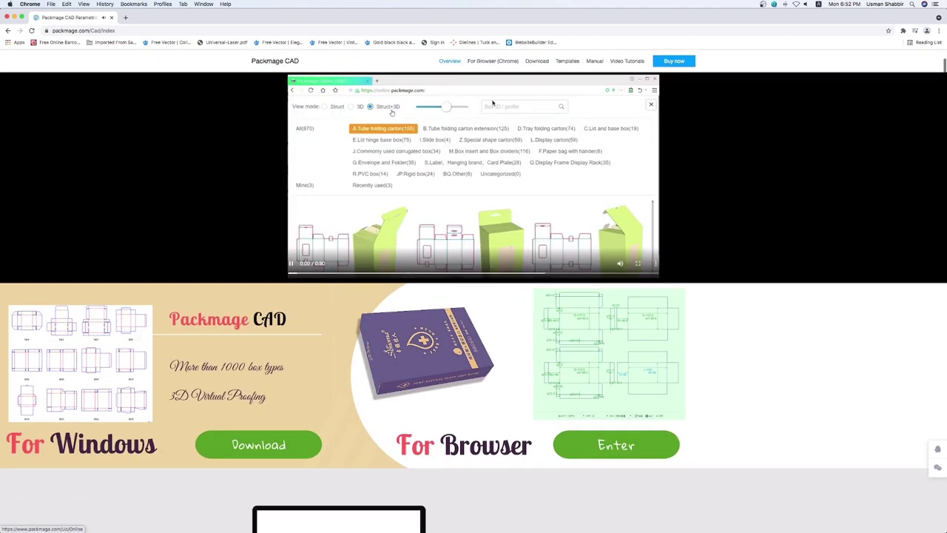
click(492, 63)
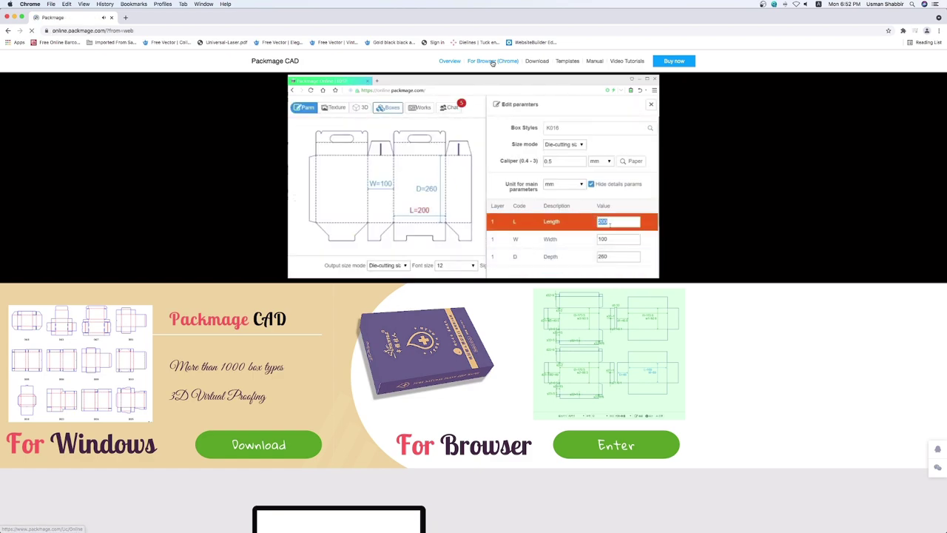
- Open template A003 from the Box Templates gallery filtered to Tube folding carton
click(422, 64)
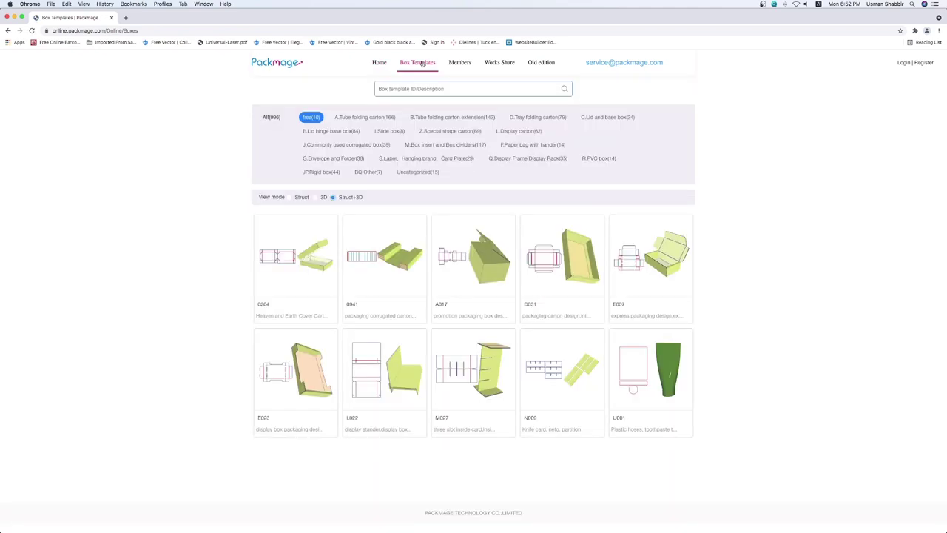
click(374, 117)
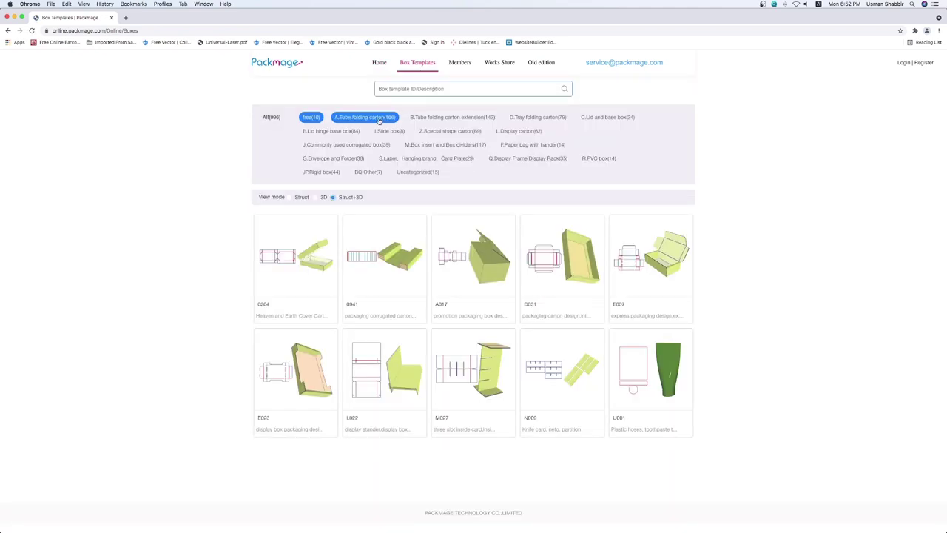
scroll(560, 343, down, 3)
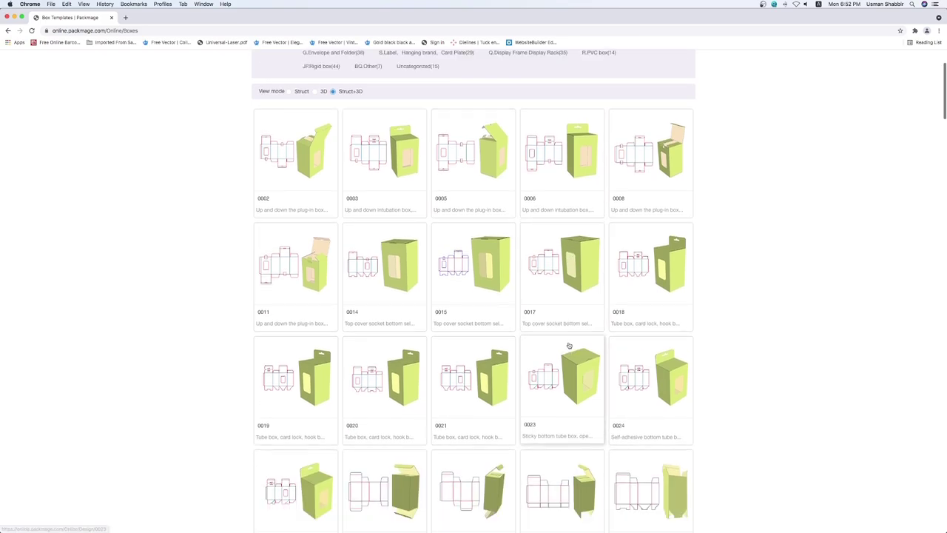
scroll(562, 325, down, 1)
scroll(561, 310, down, 2)
scroll(558, 295, down, 2)
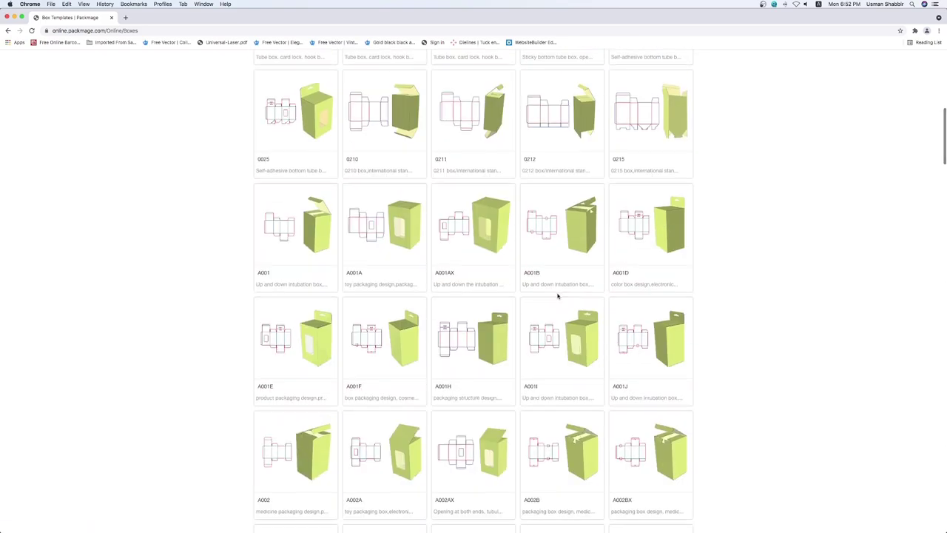
scroll(558, 296, down, 2)
scroll(558, 296, down, 2)
scroll(558, 296, down, 1)
scroll(558, 297, down, 1)
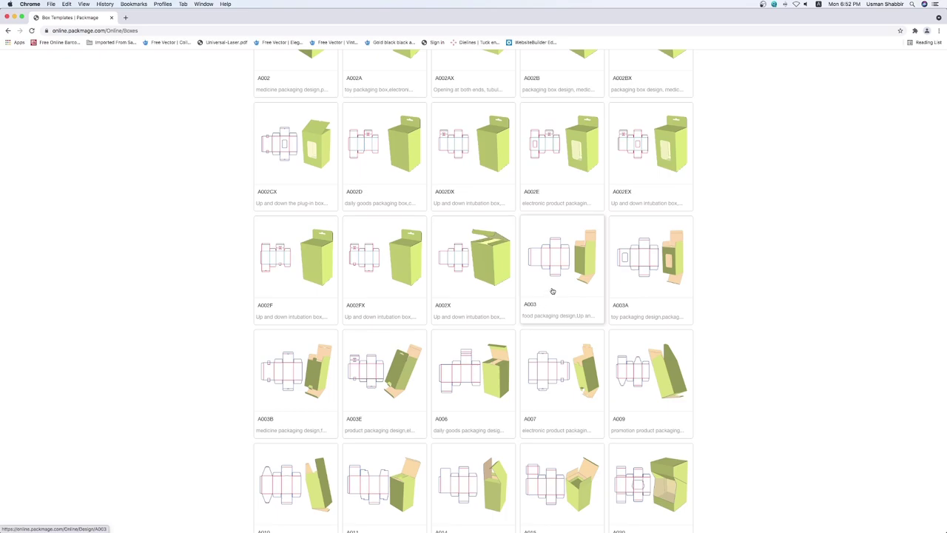
click(555, 266)
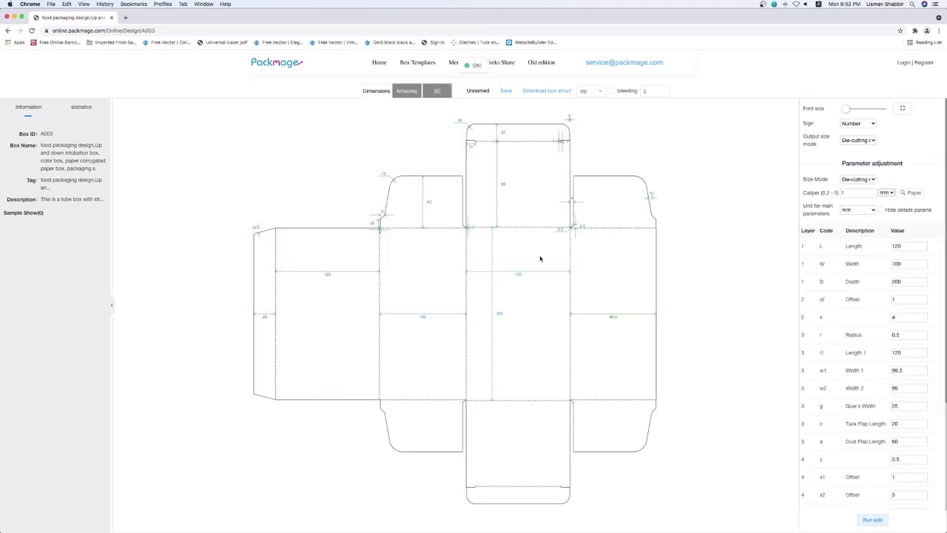
- Set A003's main parameter unit to cm, then return to Velvet Leather.ai in Illustrator
click(858, 210)
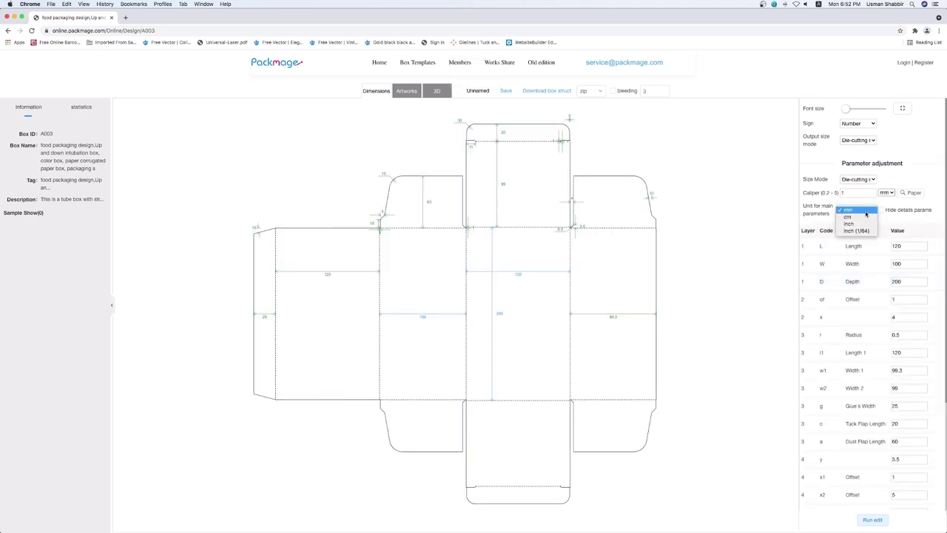
click(852, 218)
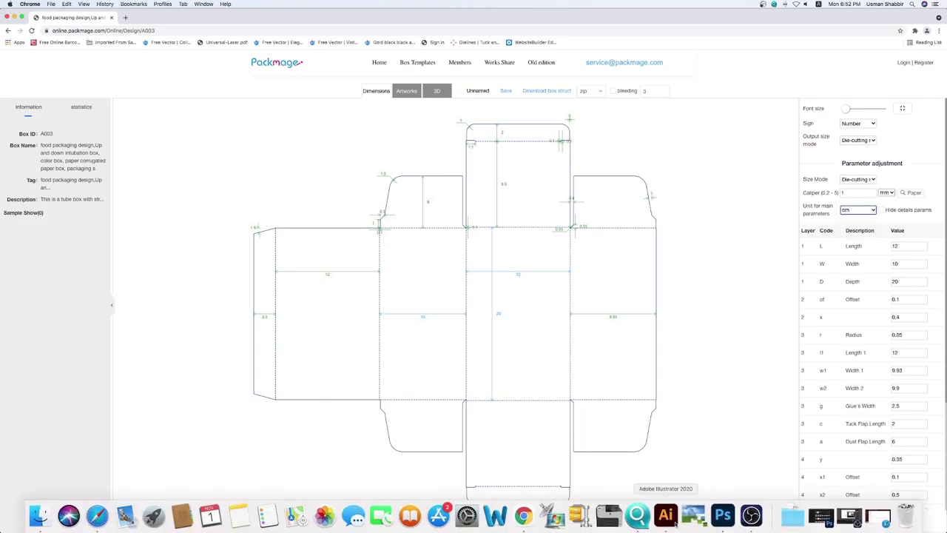
click(665, 516)
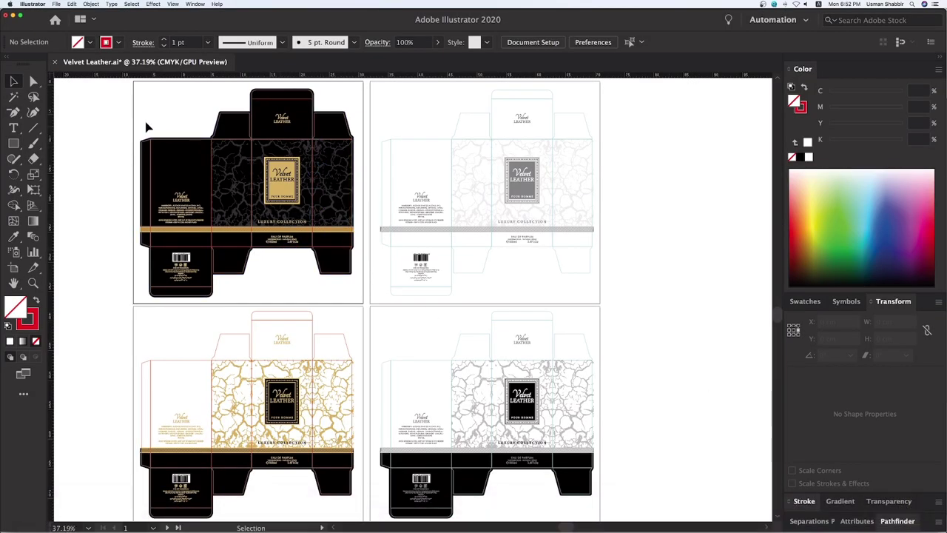
- Measure the front panel's 10.3 cm width and enter it as the Length
key(z)
click(402, 322)
key(v)
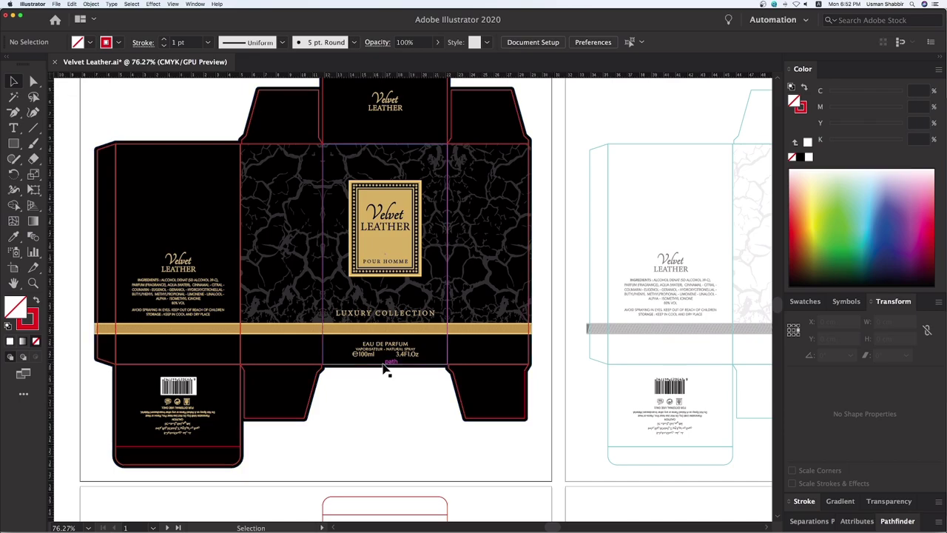
click(383, 370)
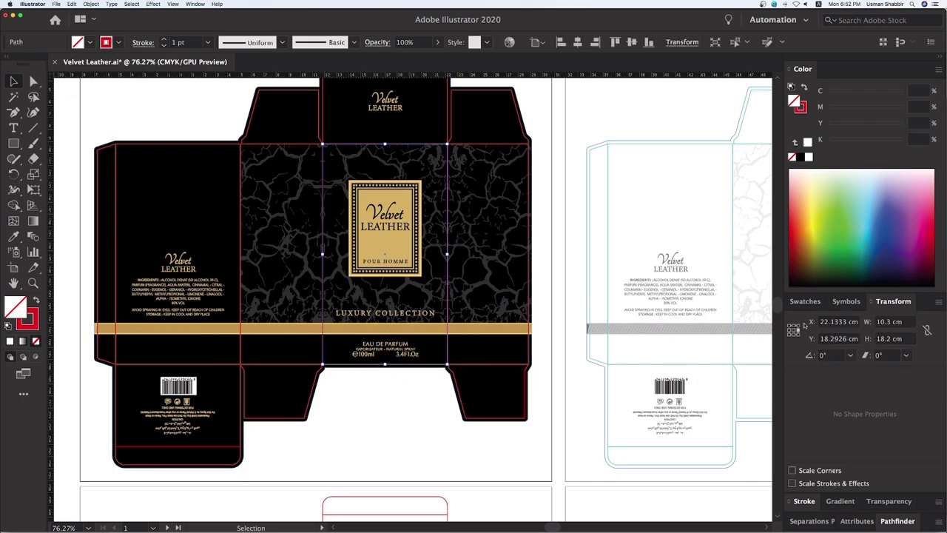
click(908, 323)
mouse_move(694, 522)
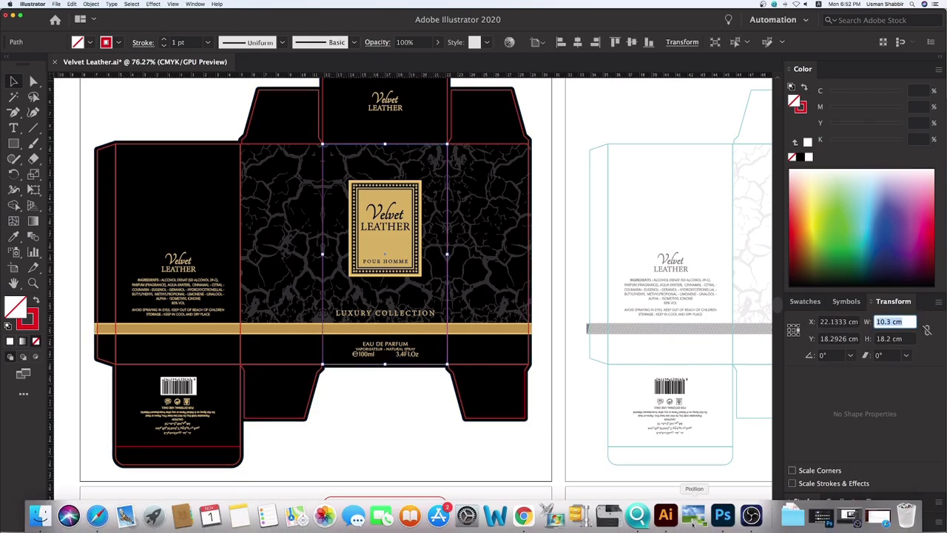
click(523, 515)
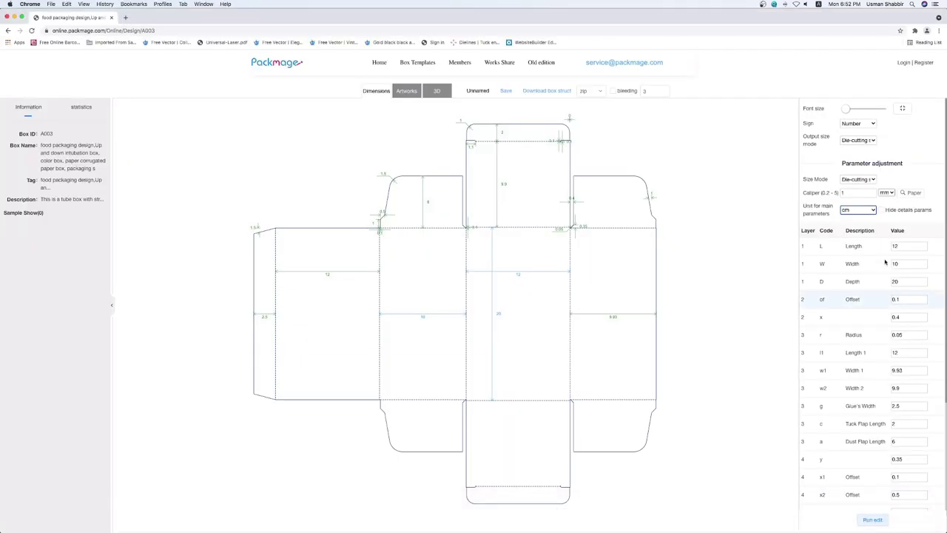
click(907, 245)
text(10.3)
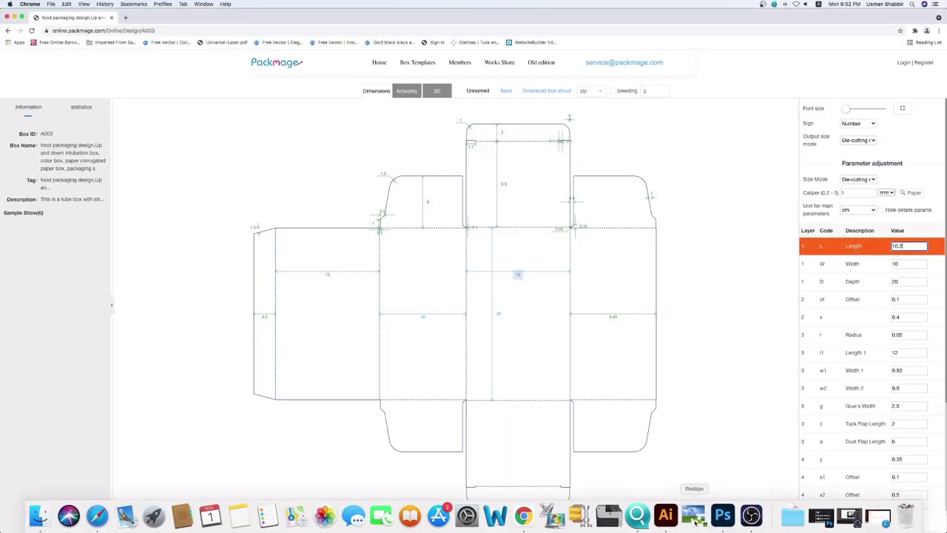
- Measure the side panel's 6.8 cm width and enter it as the Width
click(667, 515)
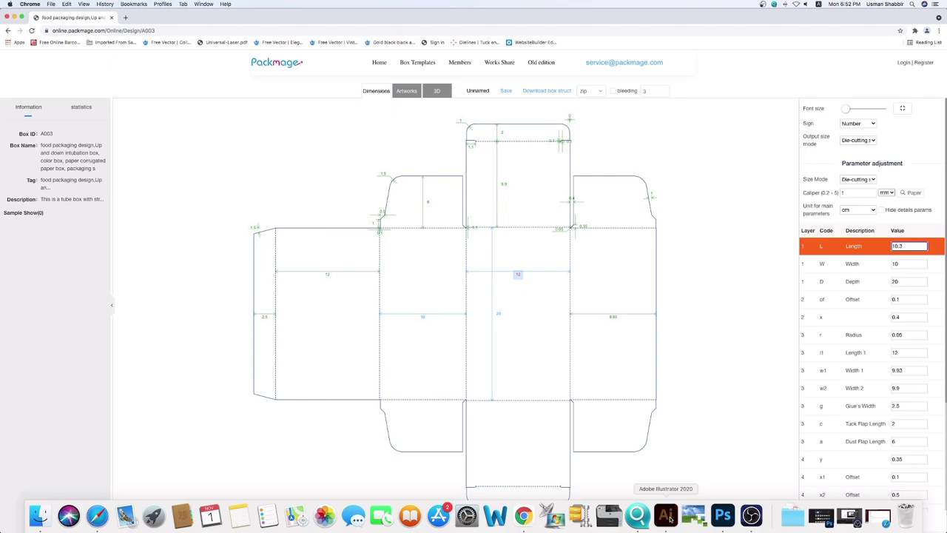
click(350, 381)
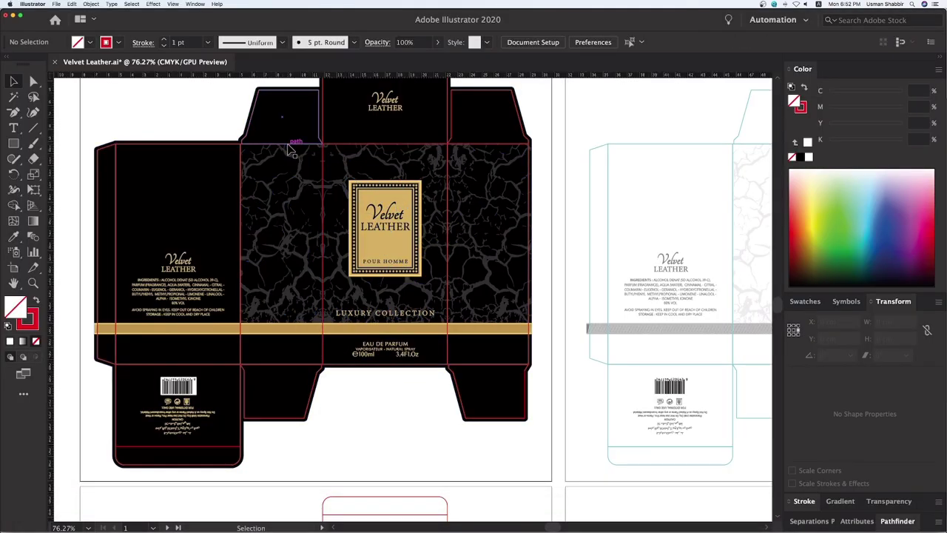
click(286, 148)
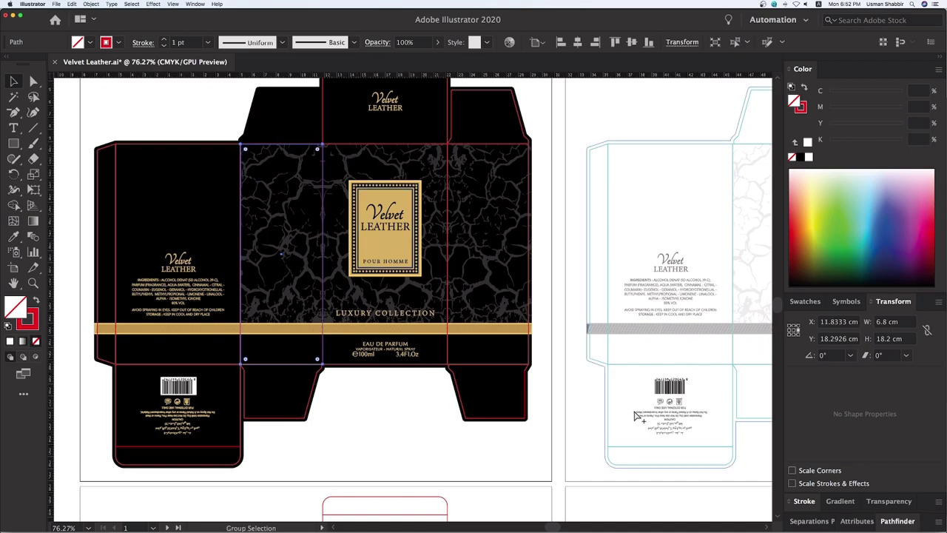
click(282, 114)
click(523, 514)
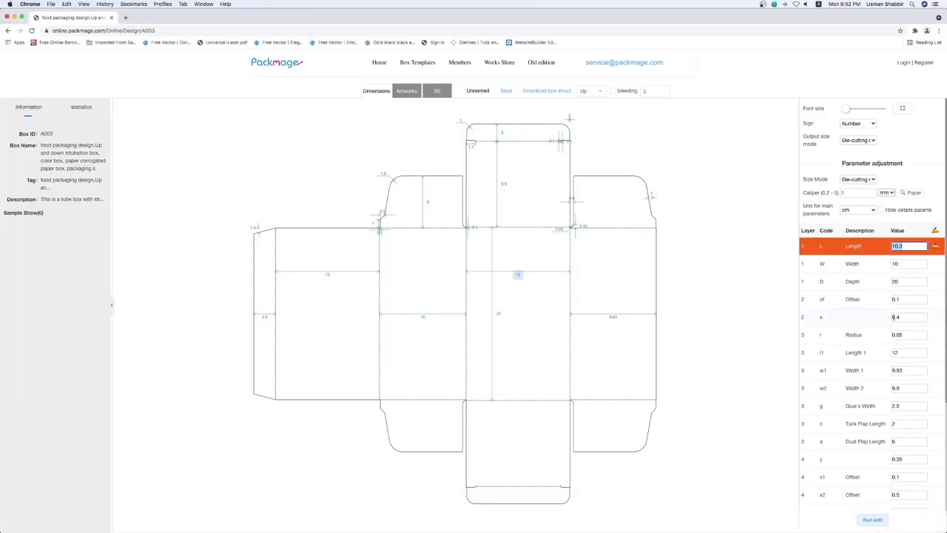
click(911, 266)
text(6.8)
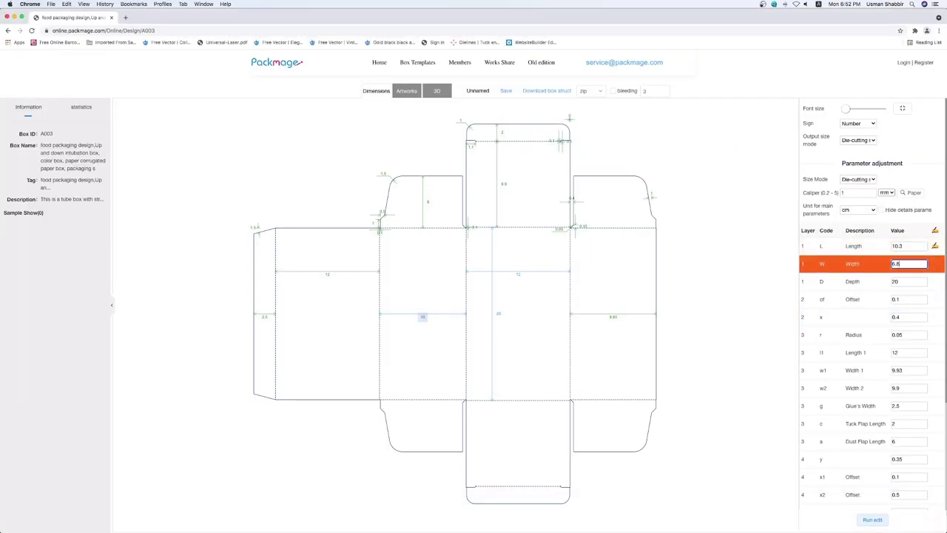
- Enter Depth 18.2 and regenerate the dieline at 10.3 × 6.8 × 18.2 cm
click(666, 524)
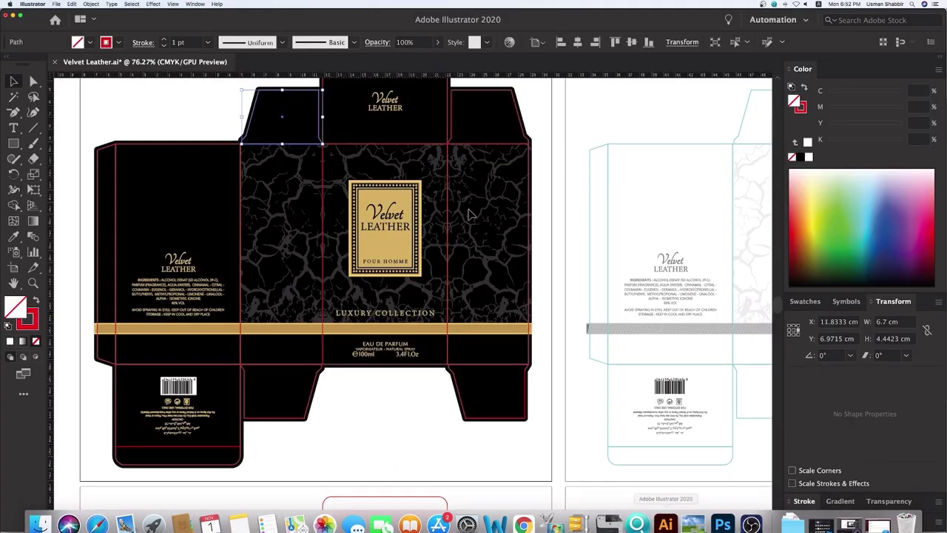
click(529, 179)
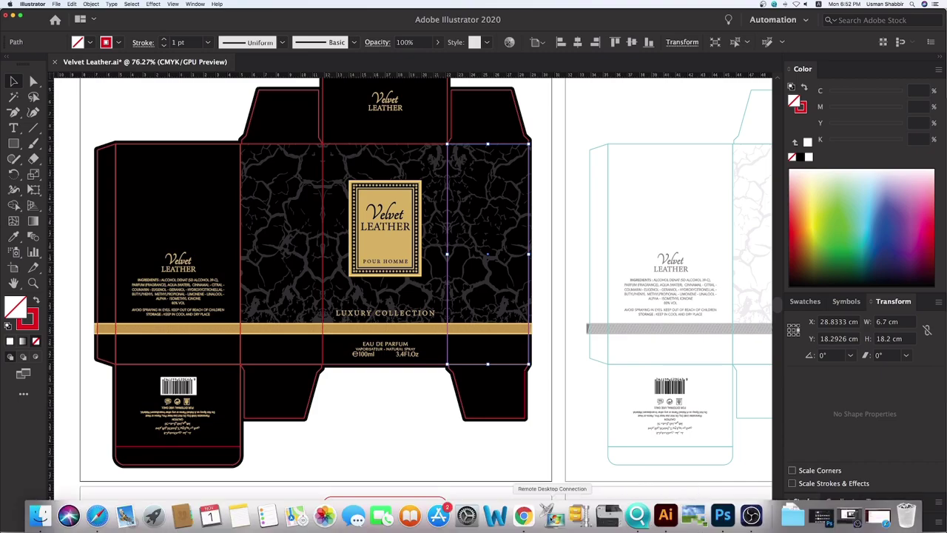
click(552, 518)
click(907, 280)
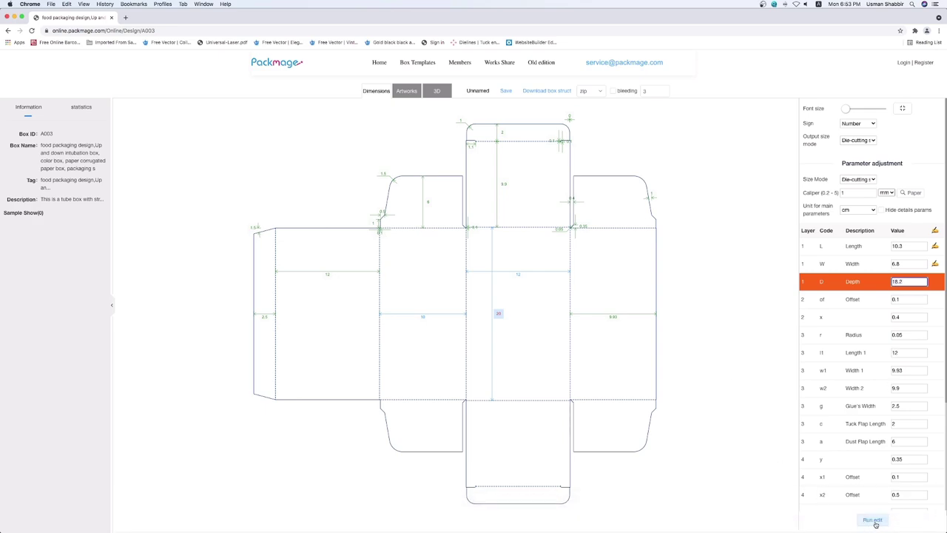
click(874, 520)
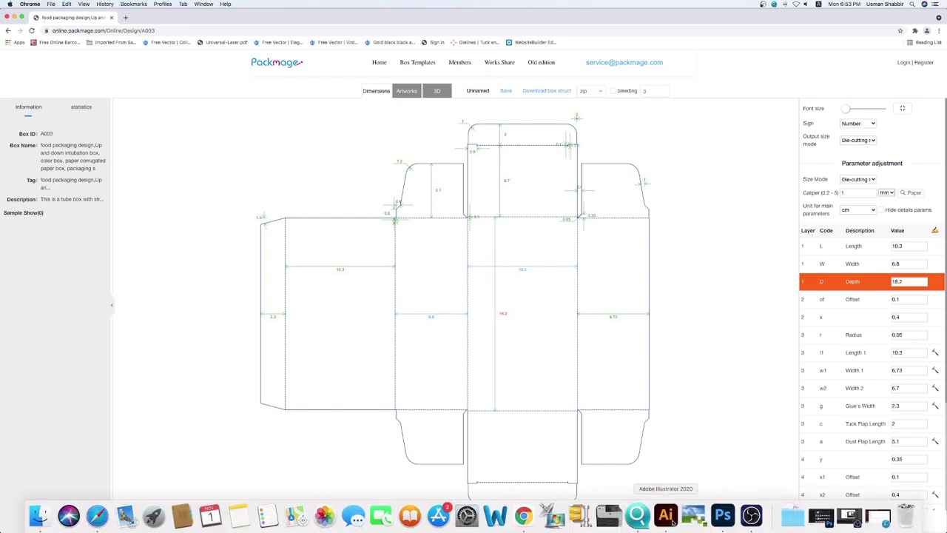
click(665, 514)
click(567, 365)
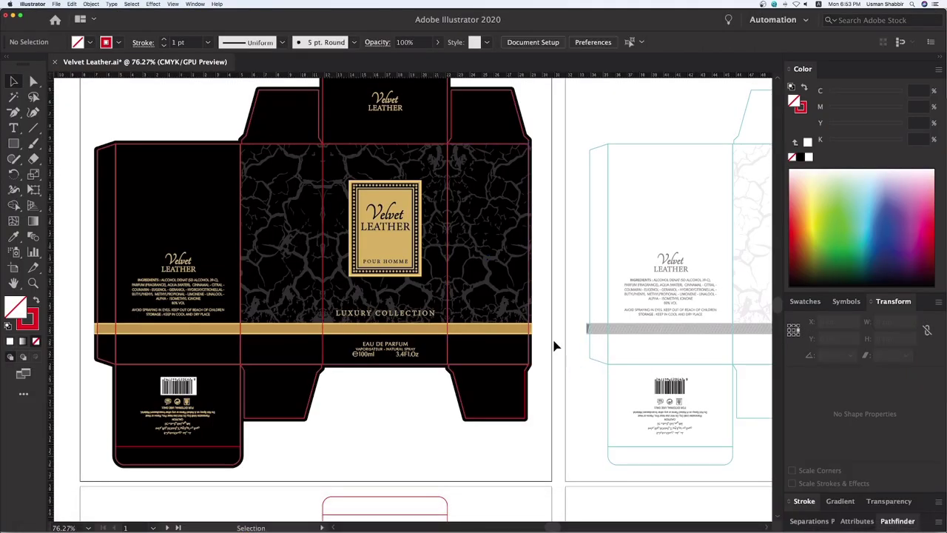
- Save the document and zoom out to show all four artboards
key(ctrl+minus)
key(ctrl+minus)
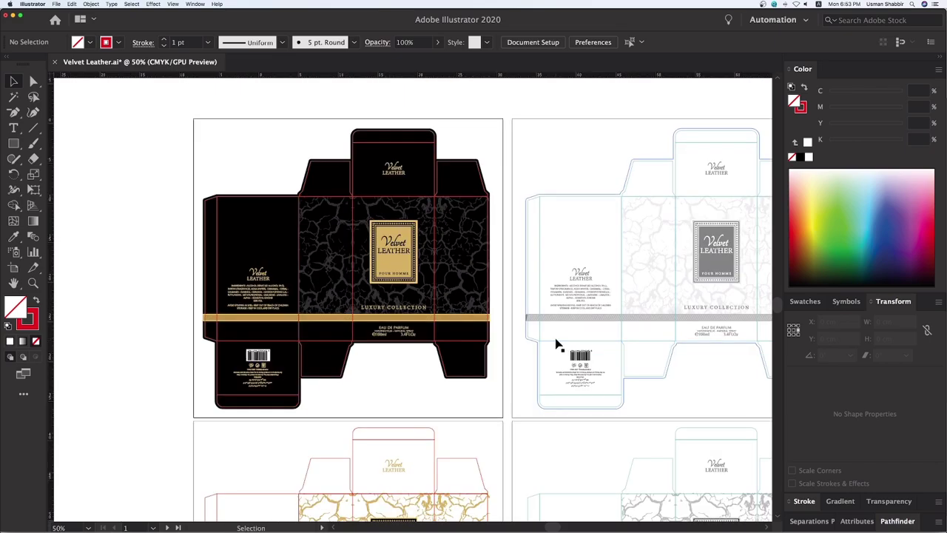
key(a)
key(ctrl+s)
key(ctrl+minus)
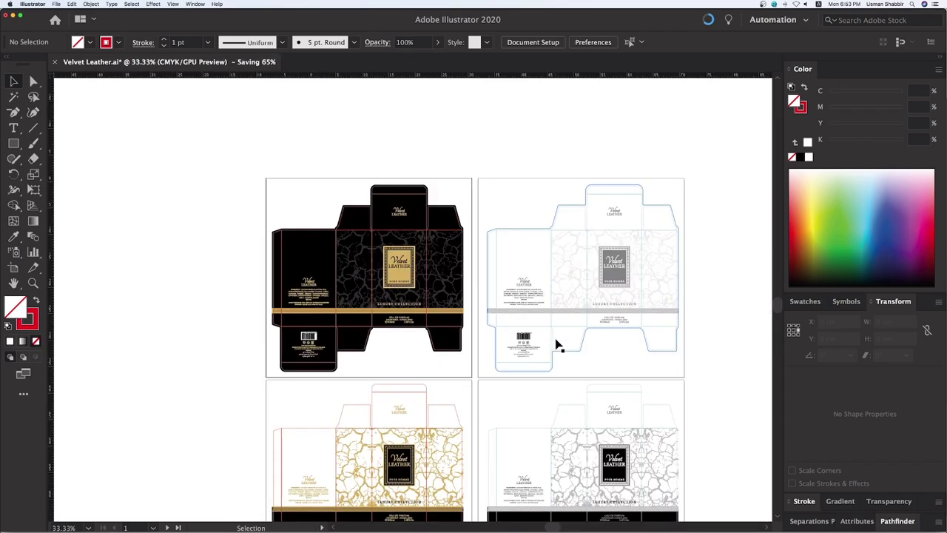
drag(575, 322, 555, 306)
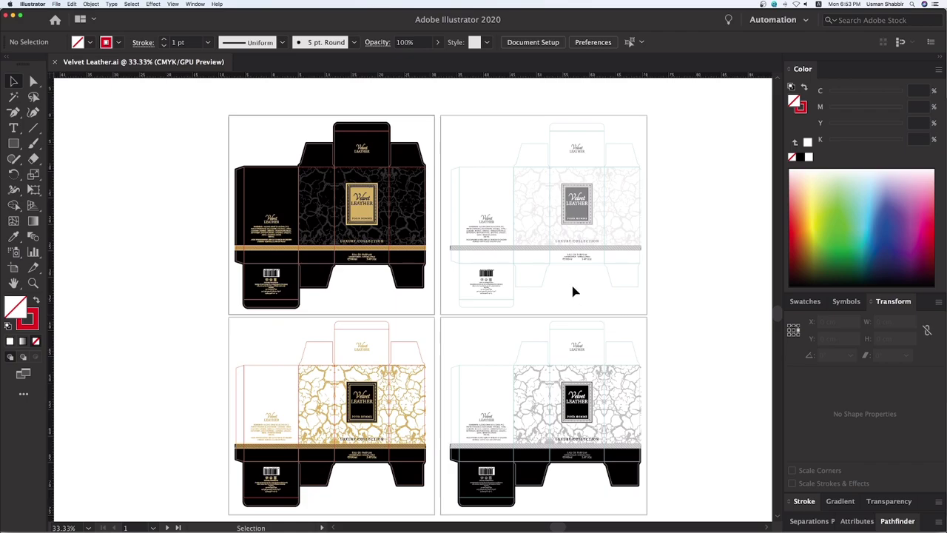
- Delete every pink and light-blue dieline path across the four artboards
key(i)
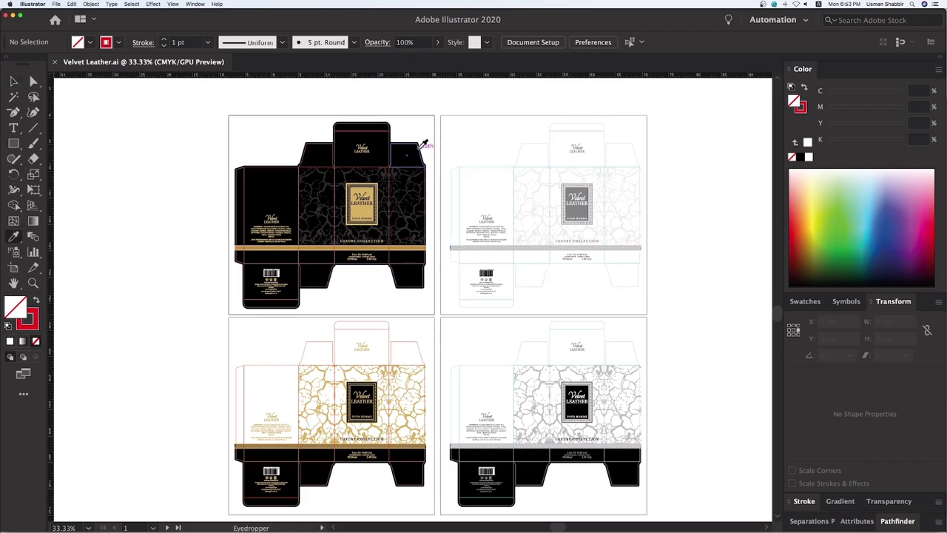
click(423, 143)
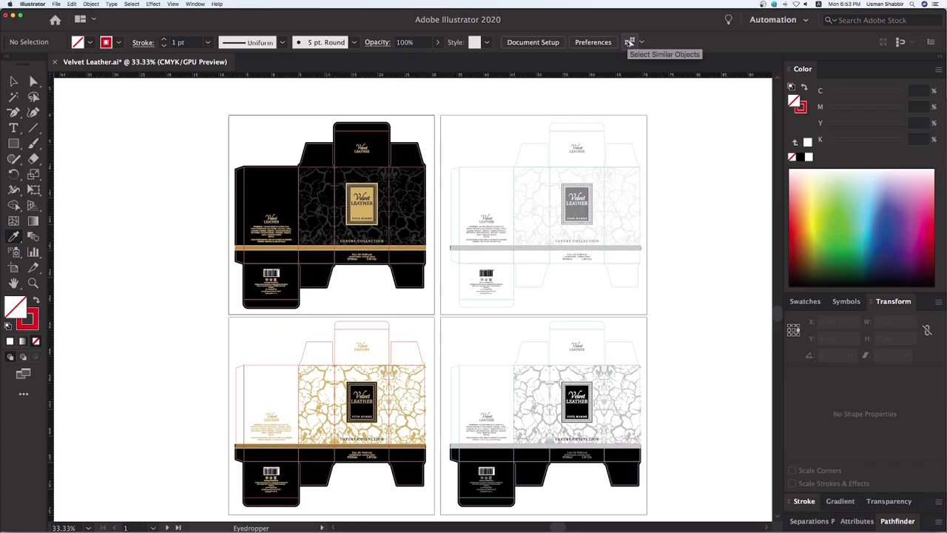
click(628, 42)
key(Delete)
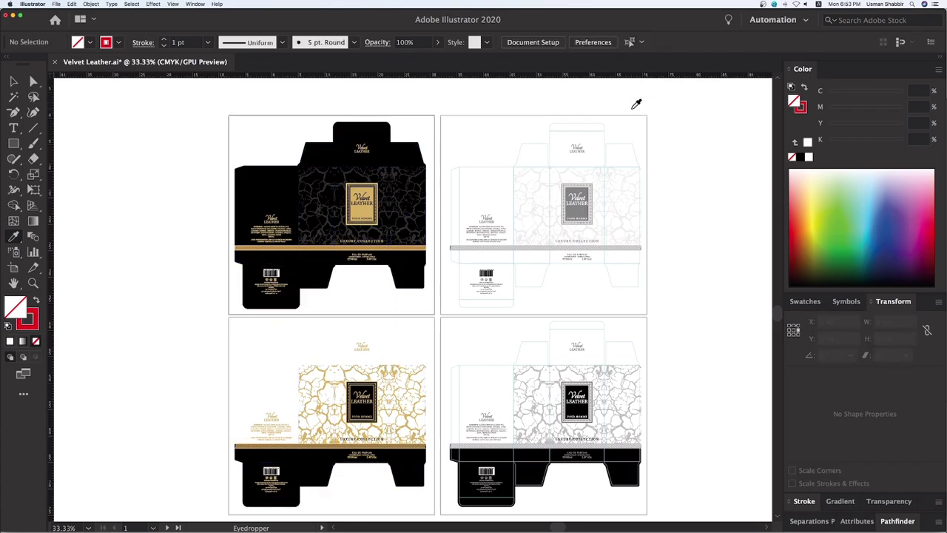
click(627, 141)
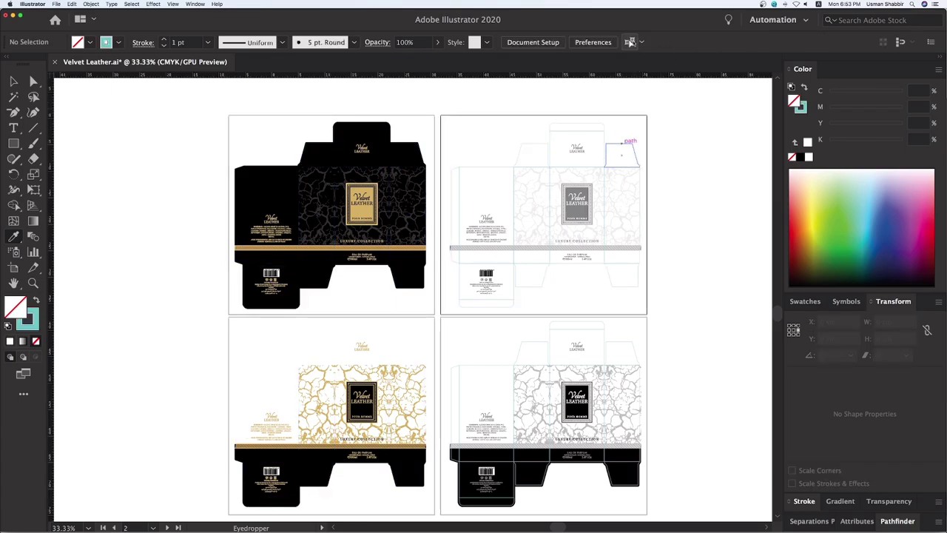
click(629, 43)
key(Delete)
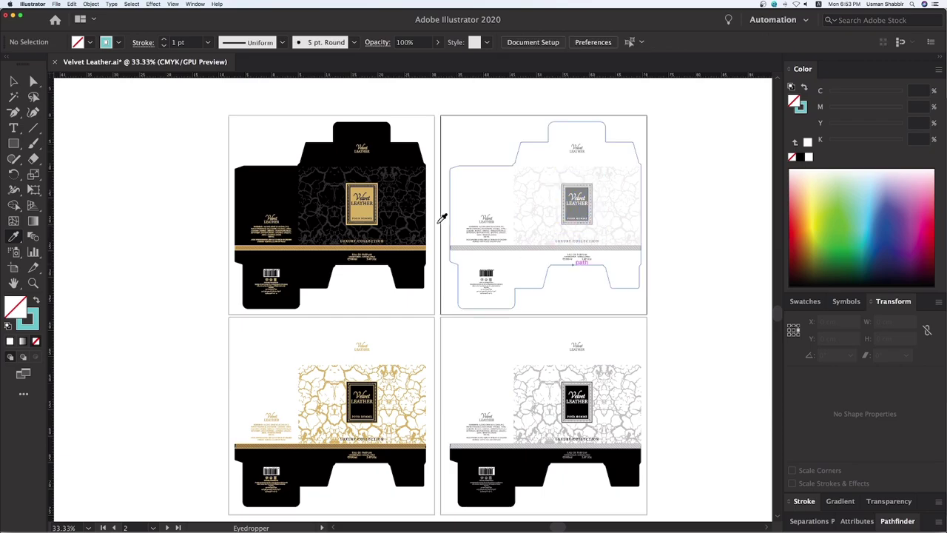
click(13, 81)
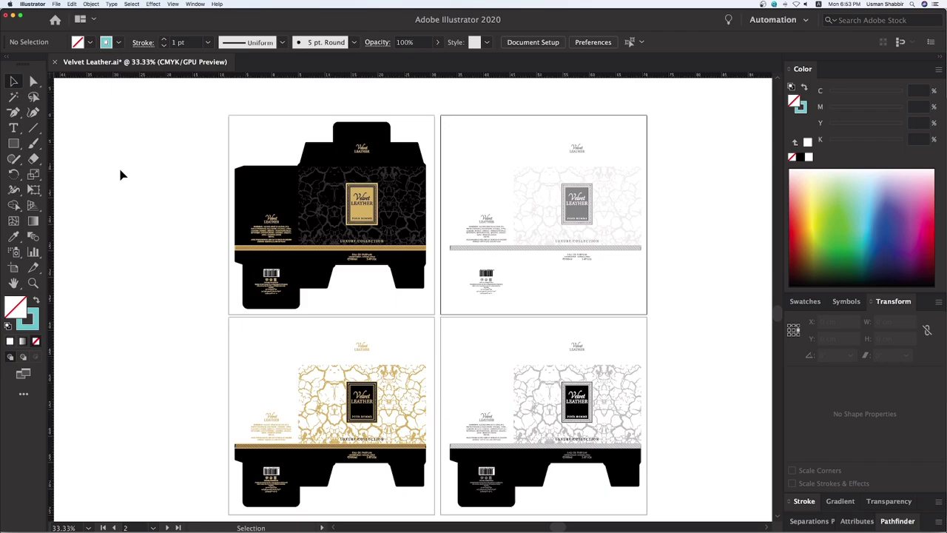
- Export the artboards as High 300 ppi transparent PNGs
click(55, 5)
mouse_move(65, 132)
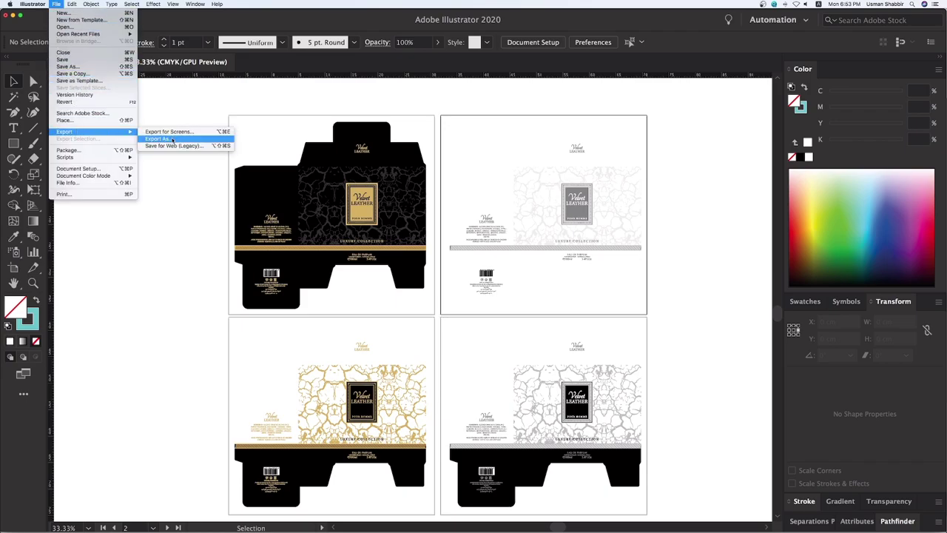
click(161, 139)
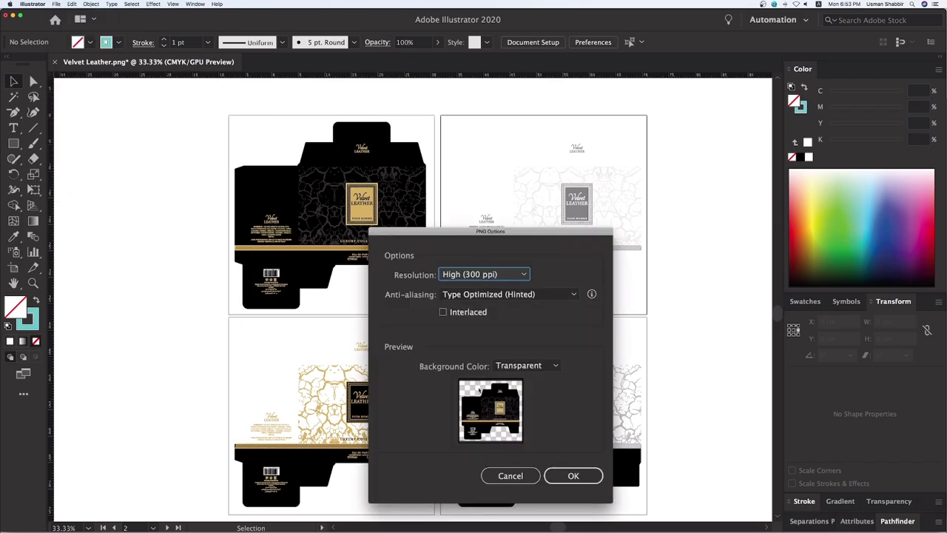
drag(484, 237, 474, 213)
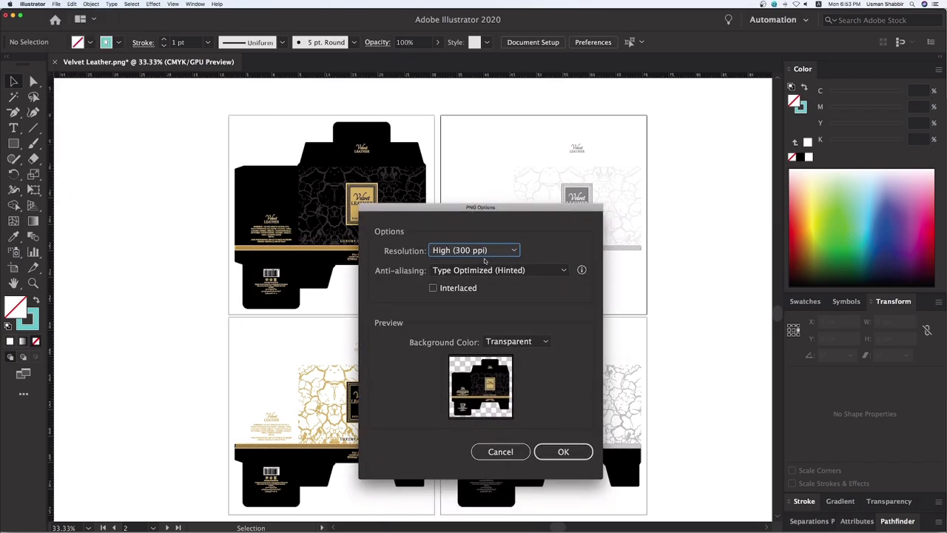
click(563, 452)
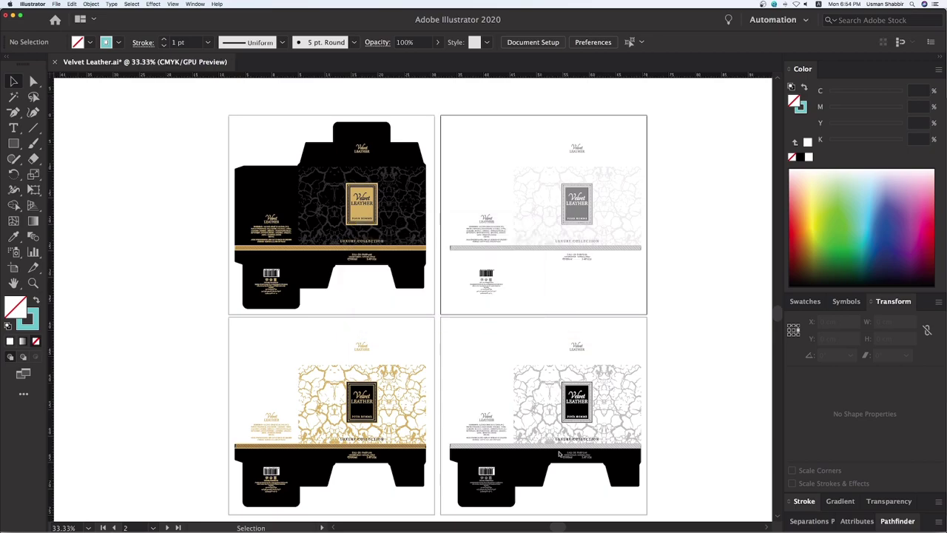
- Save the file and return to Packmage's A003 editor in Chrome
key(super+a)
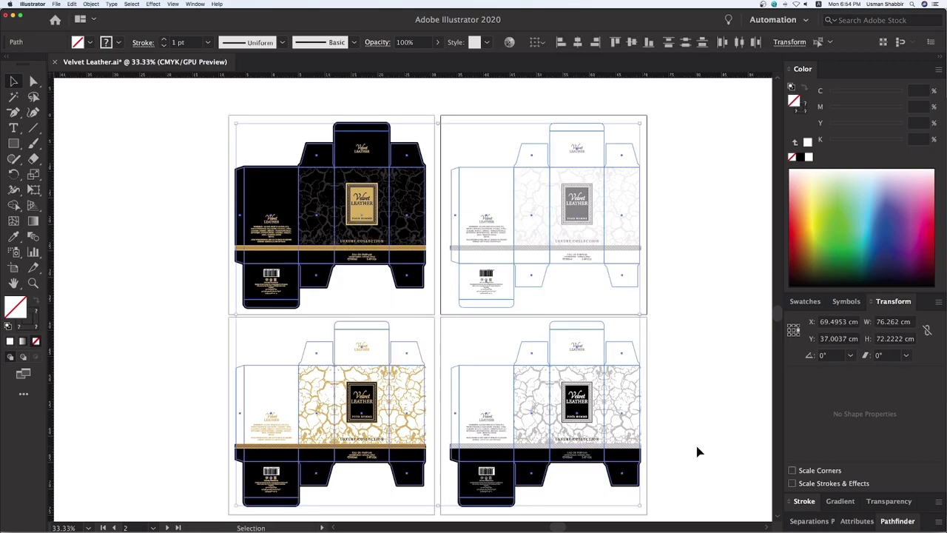
click(697, 451)
key(a)
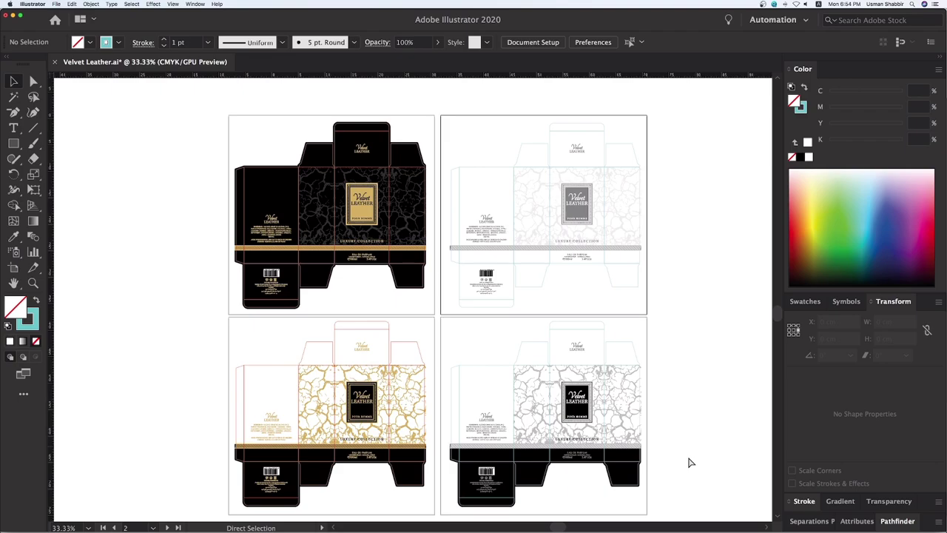
key(super+s)
mouse_move(474, 529)
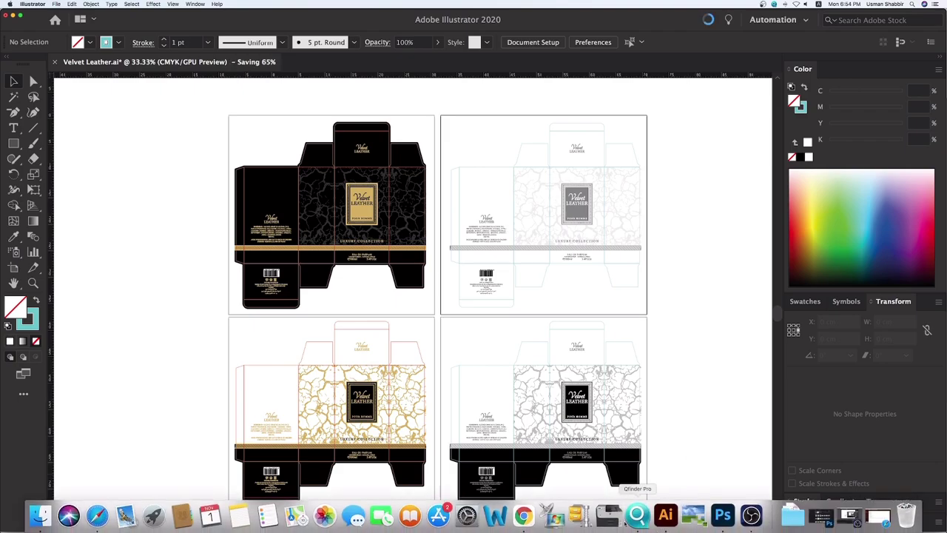
click(517, 517)
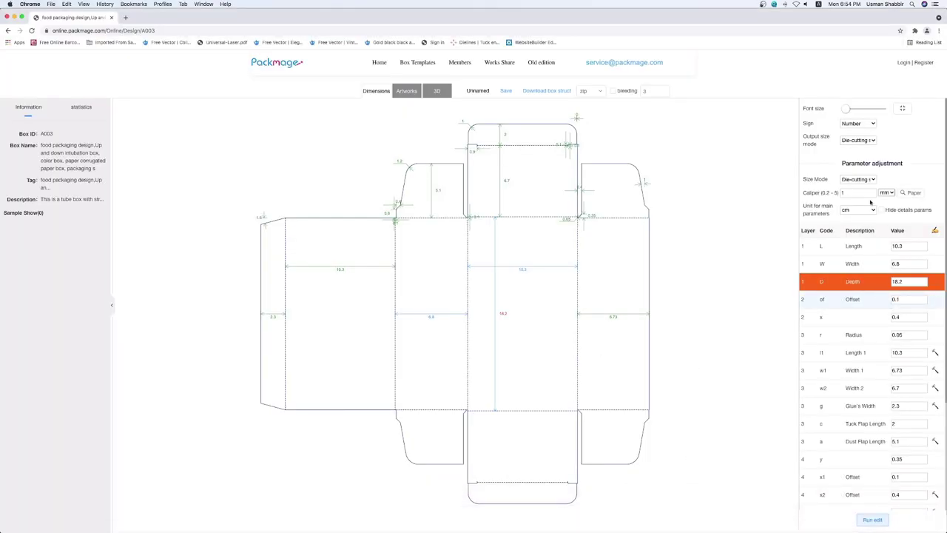
- Upload velvet leather-01.png and align it over the A003 dieline panels
click(410, 91)
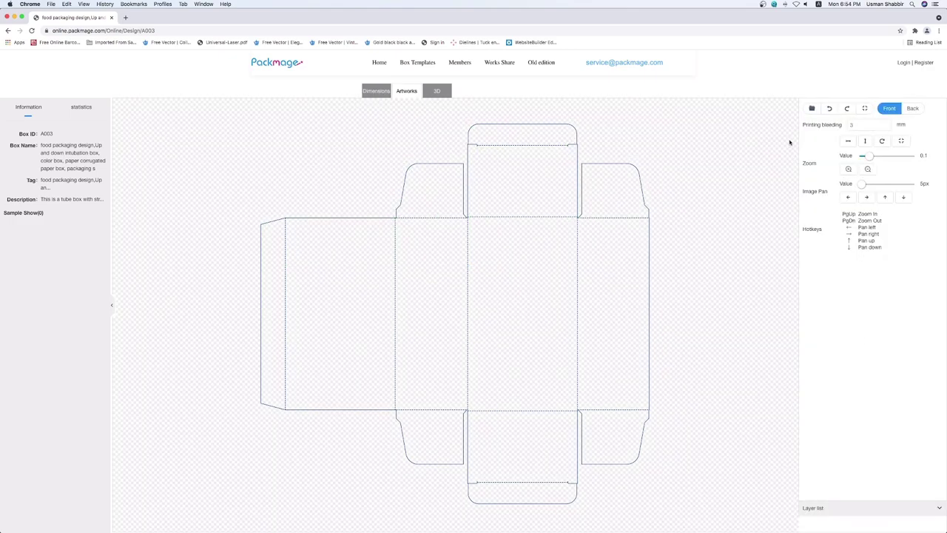
click(812, 108)
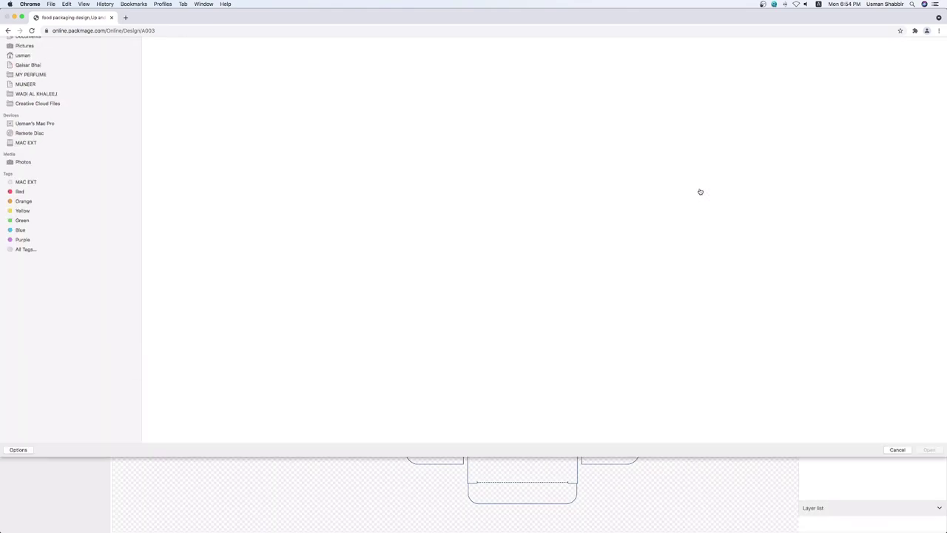
key(Escape)
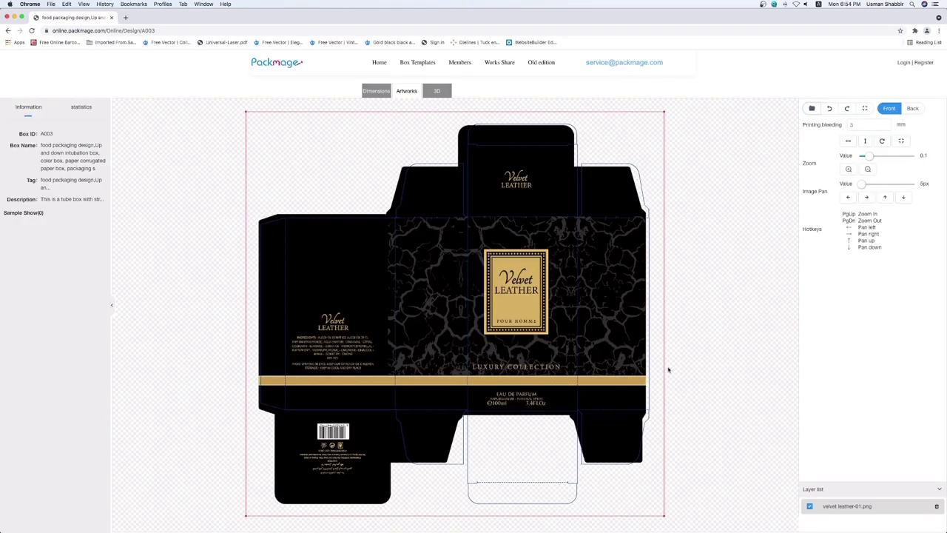
click(625, 350)
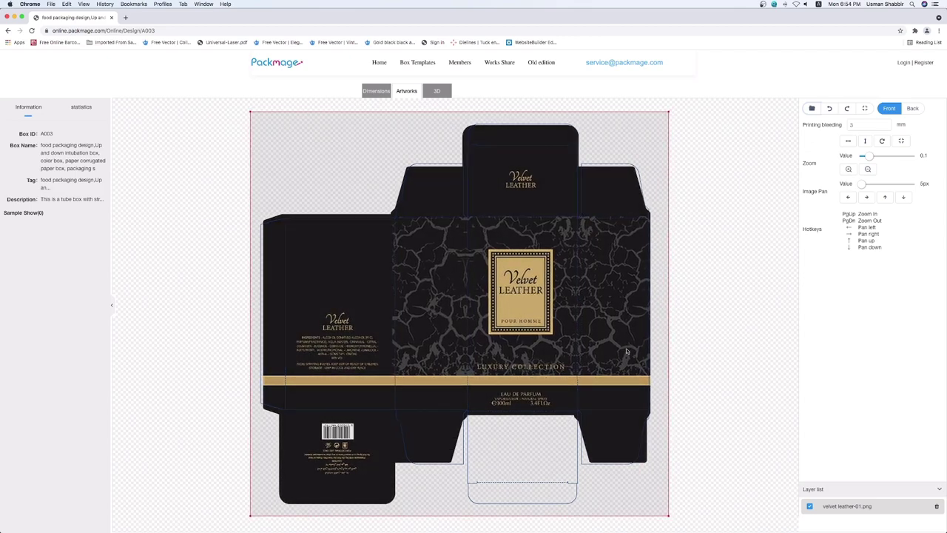
drag(622, 351, 628, 351)
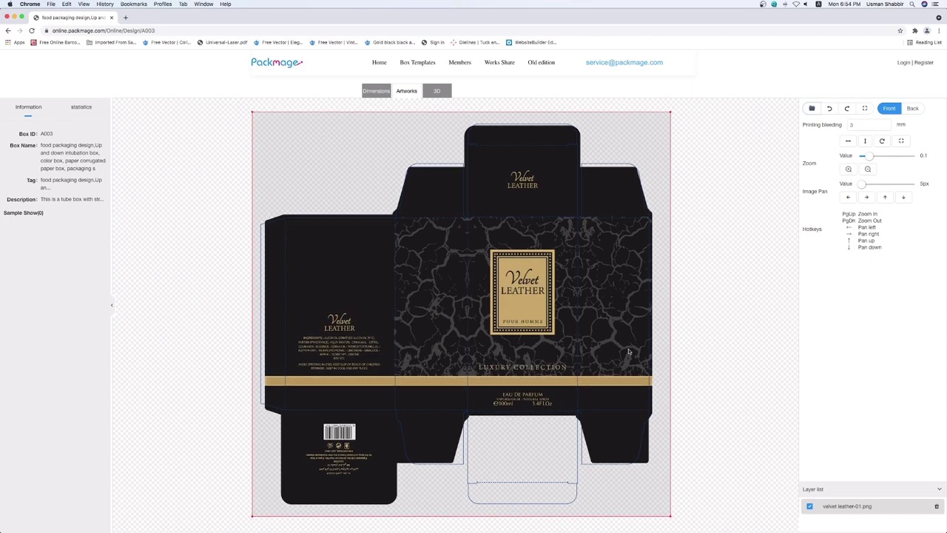
click(812, 308)
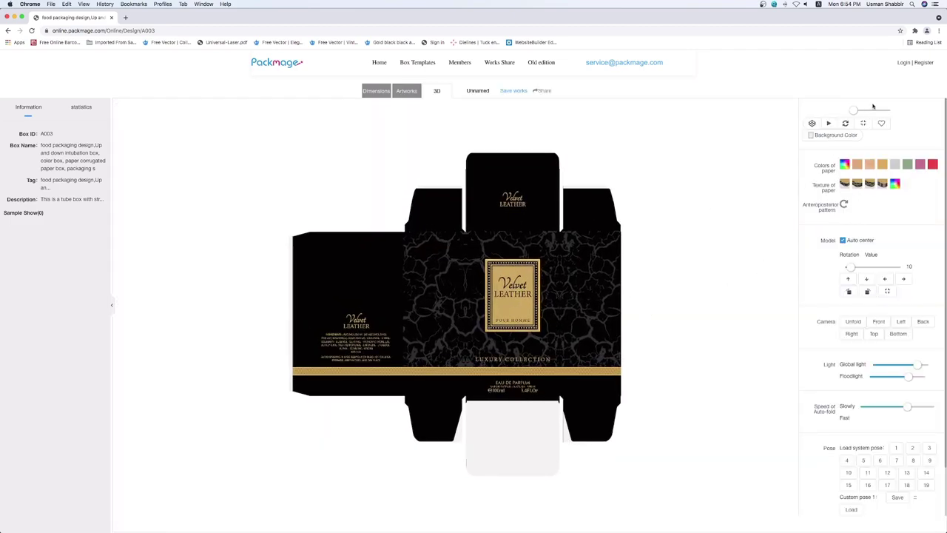
- Fold the A003 box shut on a green background, brighten the light, and auto-rotate it
drag(856, 110, 891, 110)
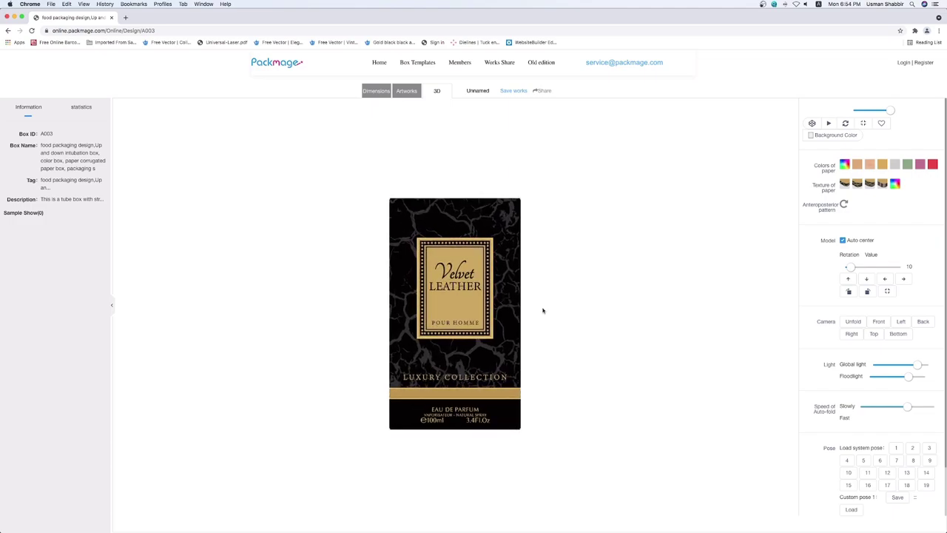
click(822, 135)
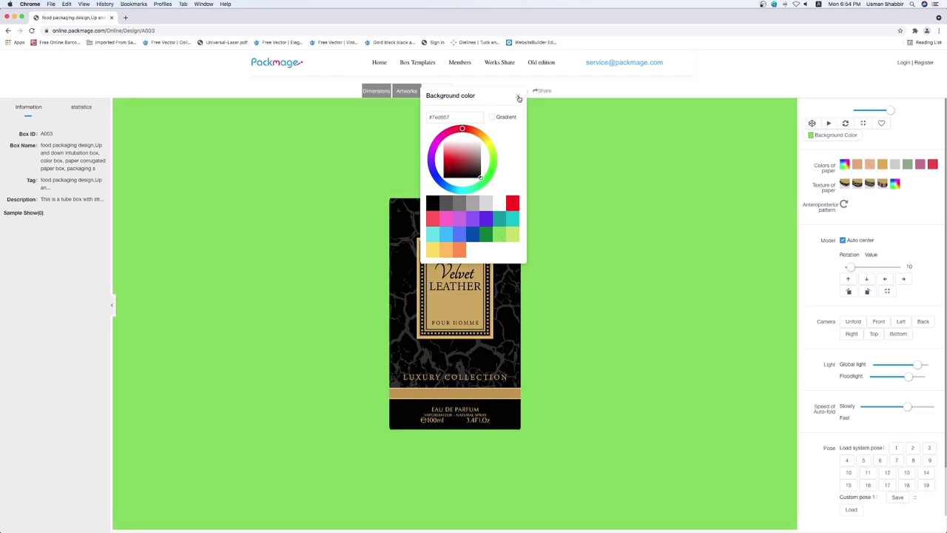
click(518, 95)
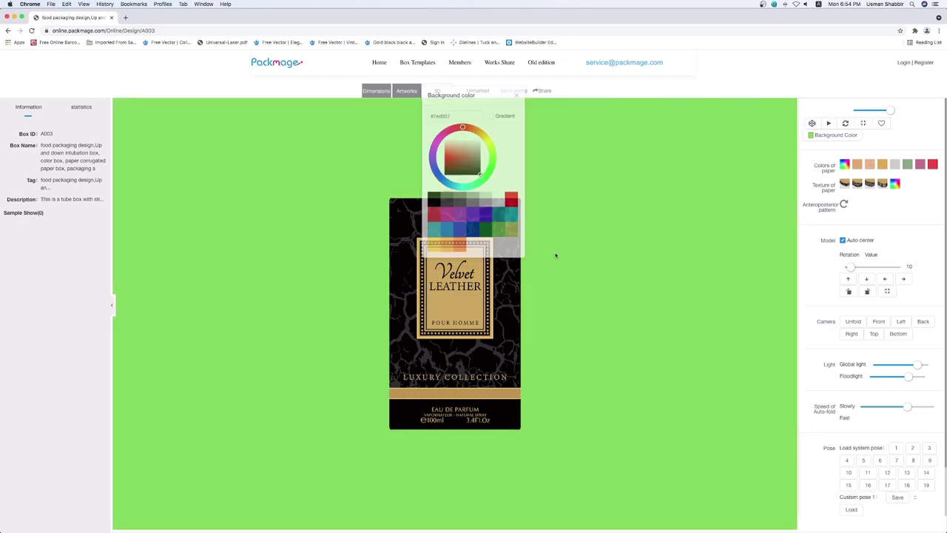
click(846, 123)
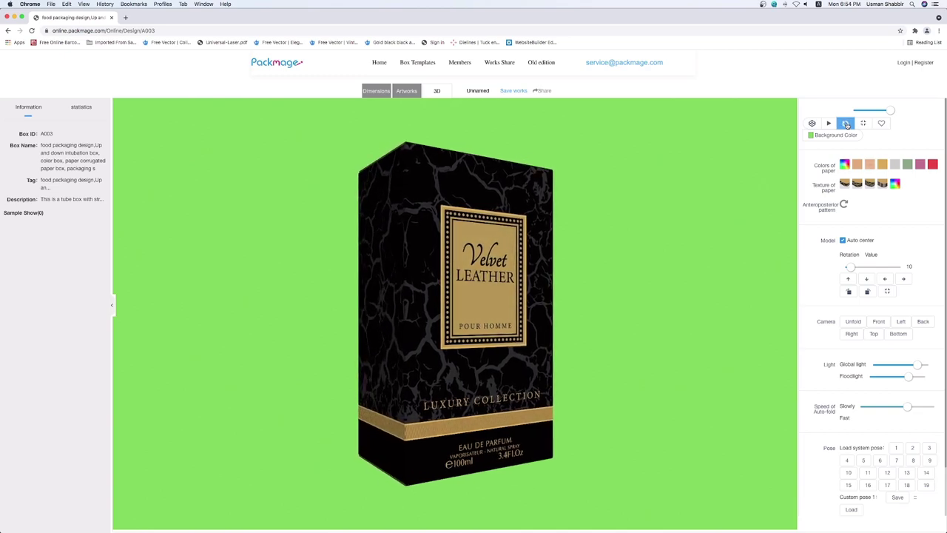
drag(910, 377, 944, 370)
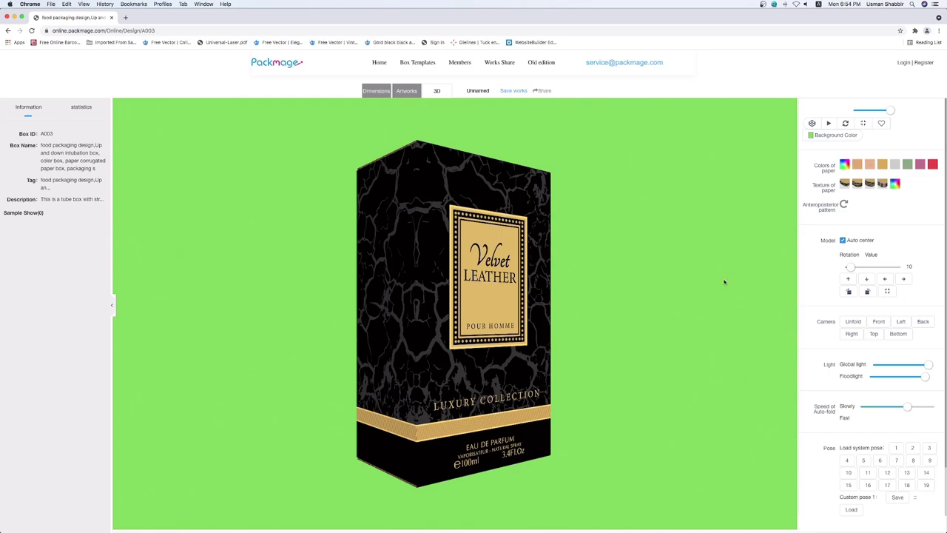
drag(458, 299, 435, 300)
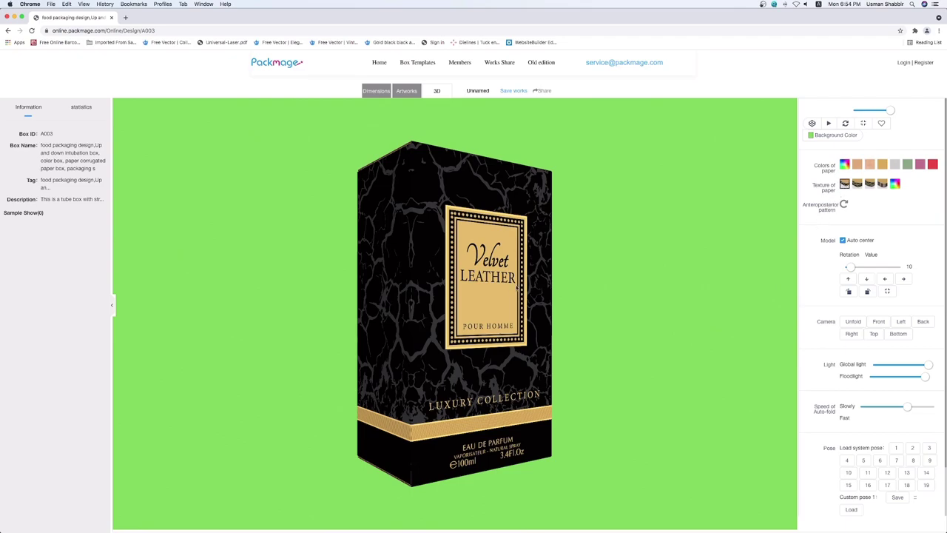
click(846, 124)
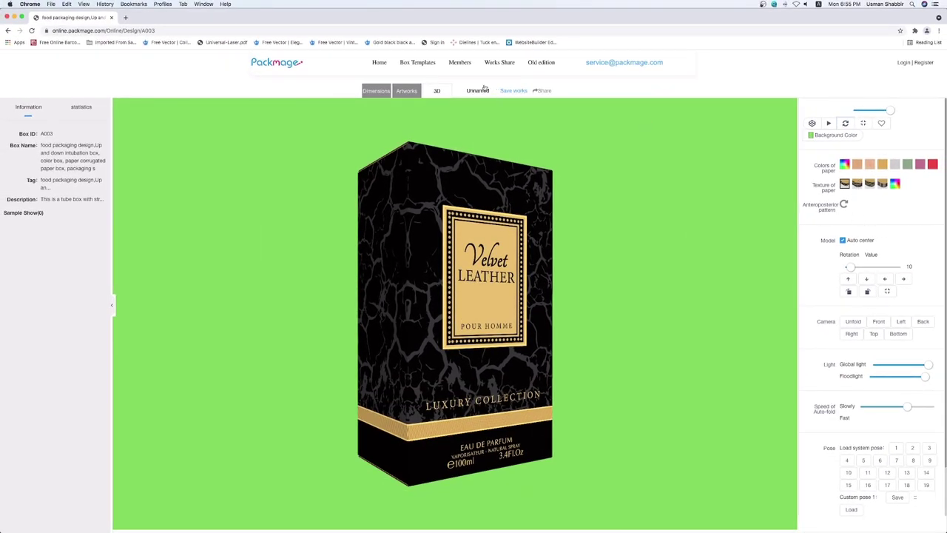
- Replace the black artwork with velvet leather-02.png and nudge it right and down into alignment
click(407, 91)
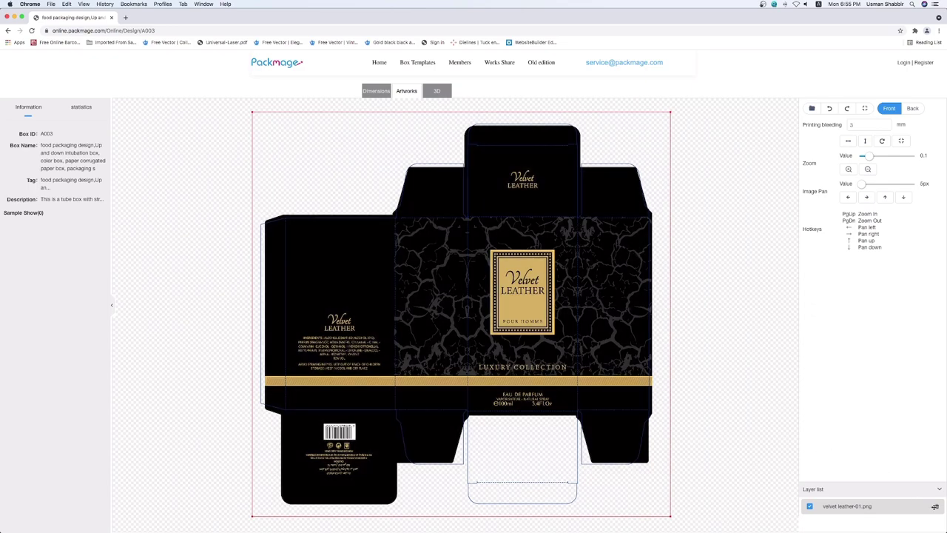
click(935, 507)
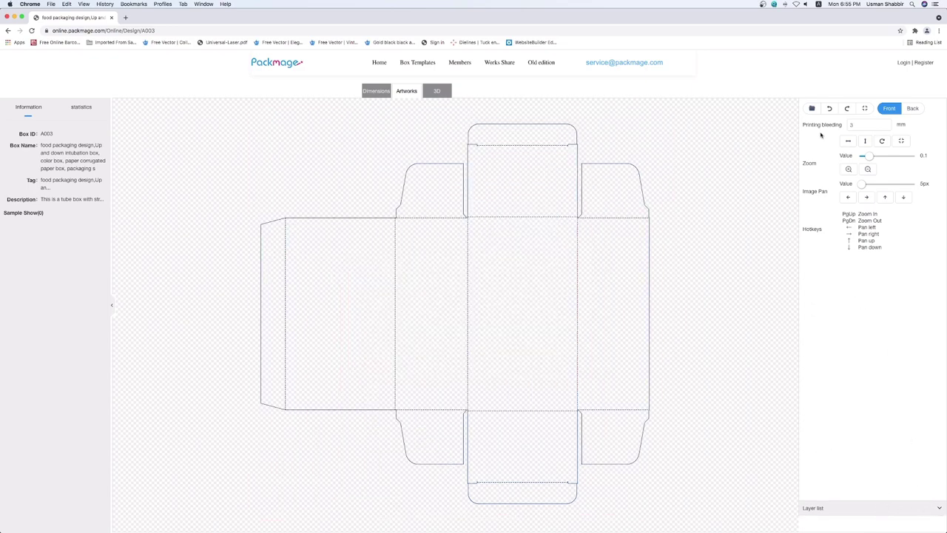
key(ctrl+z)
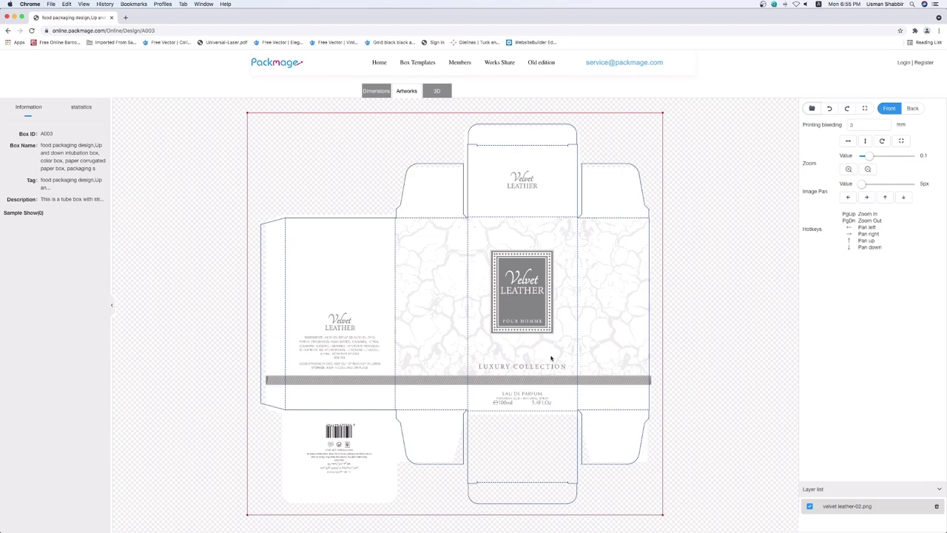
click(550, 358)
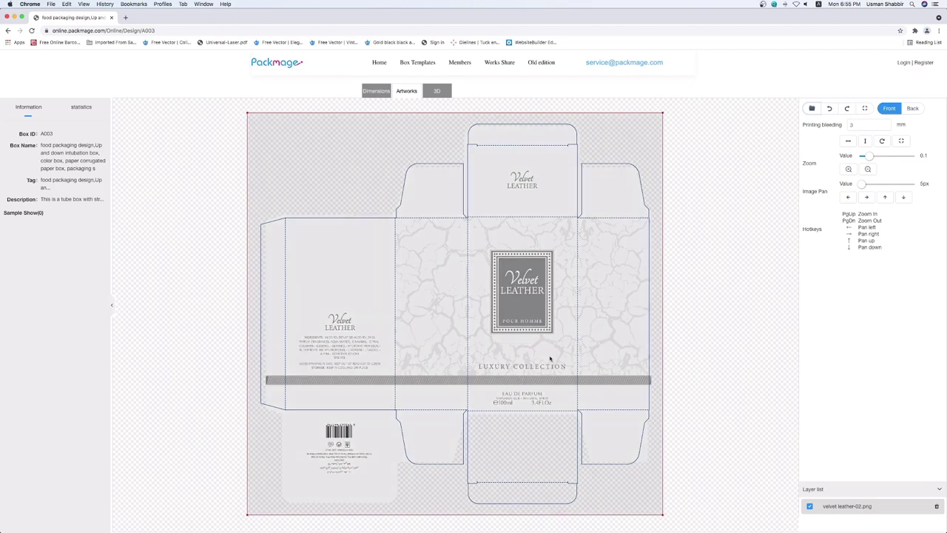
key(Right)
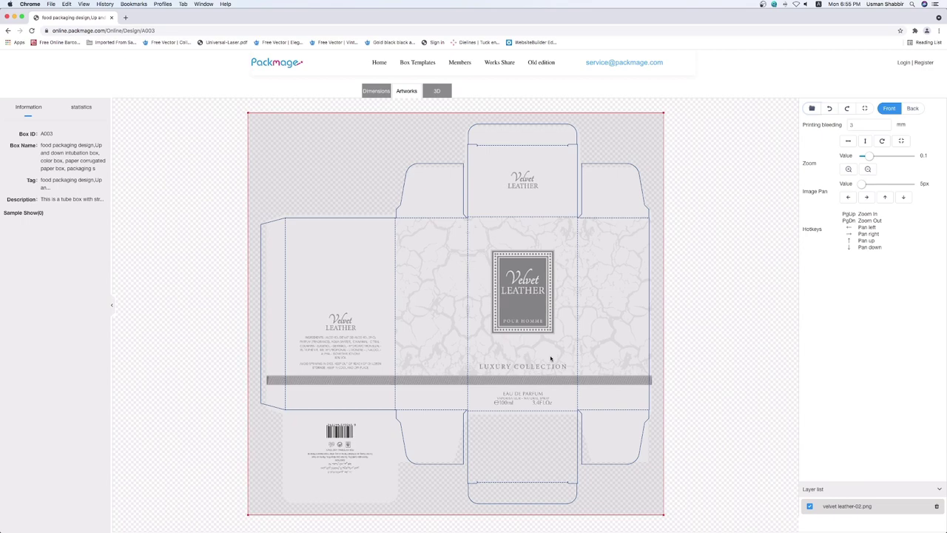
key(Down)
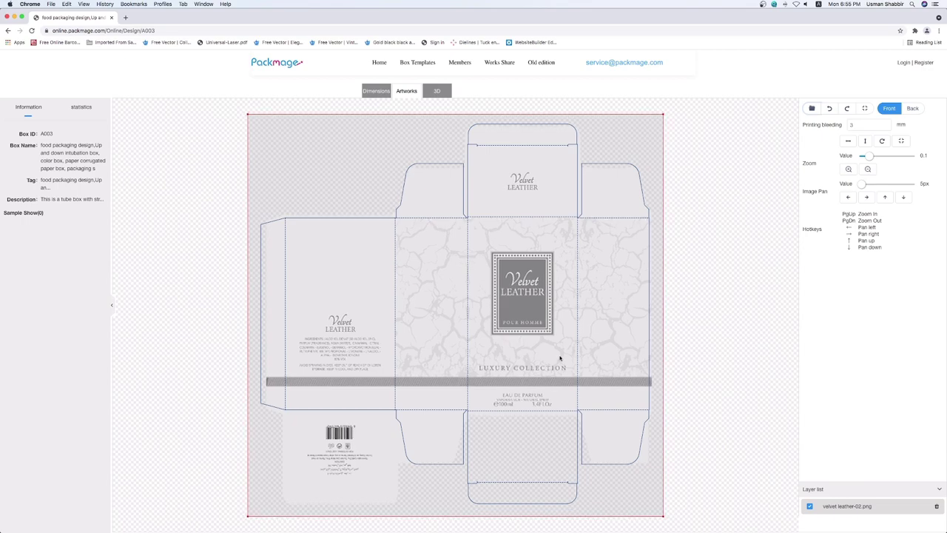
click(636, 132)
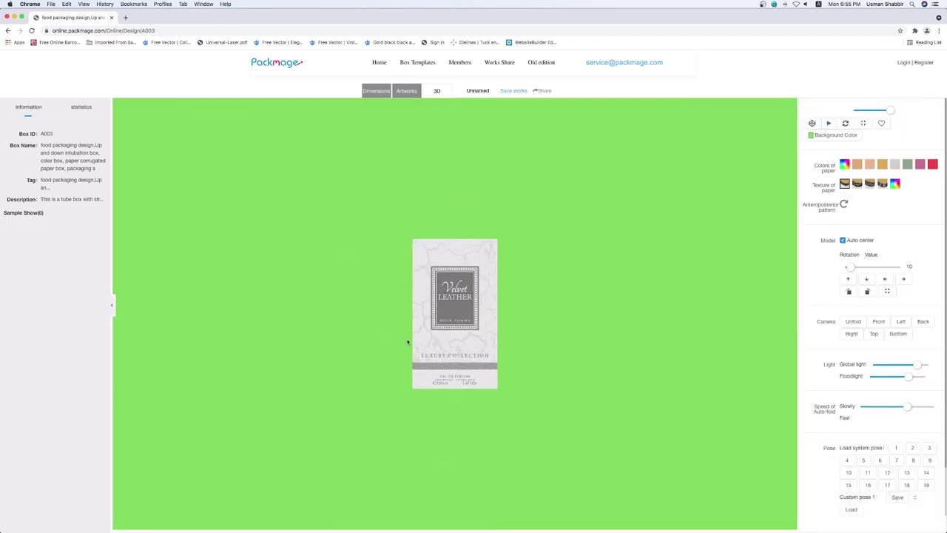
- Preview the white-and-grey box in 3D with brighter lighting, lower floodlight and auto-rotate
scroll(444, 347, up, 5)
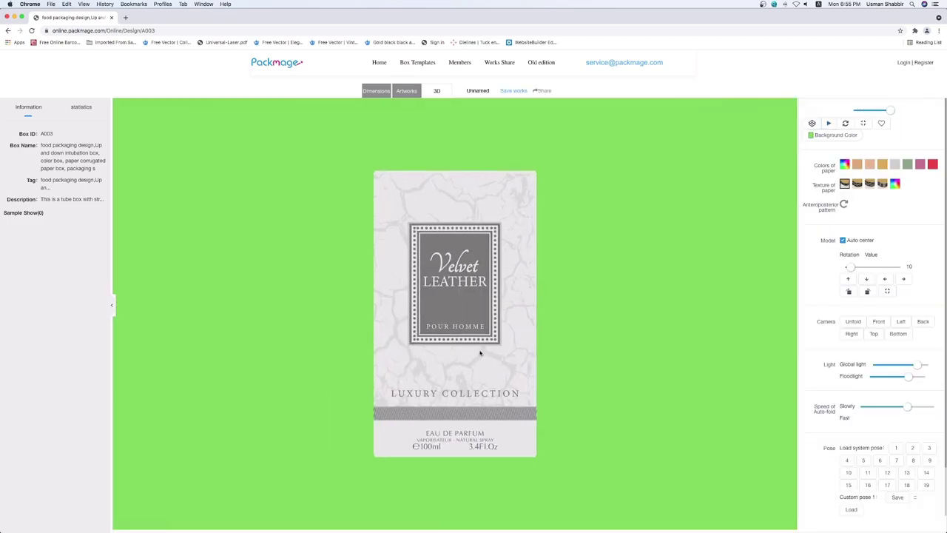
drag(921, 365, 935, 382)
click(911, 380)
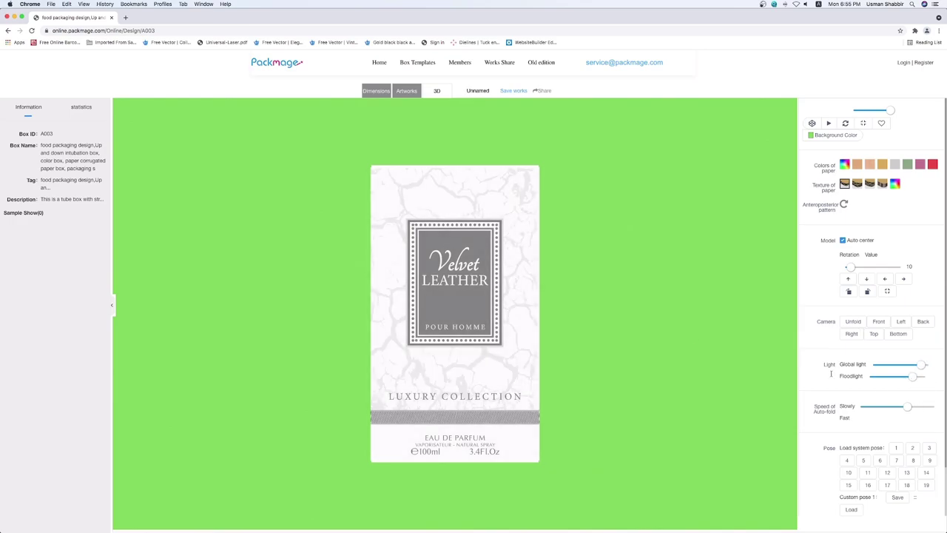
click(845, 124)
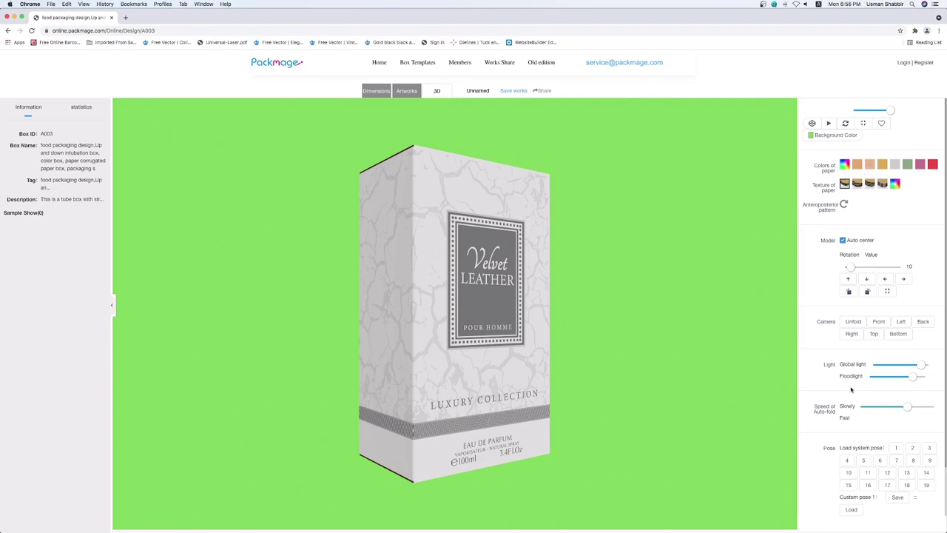
click(846, 123)
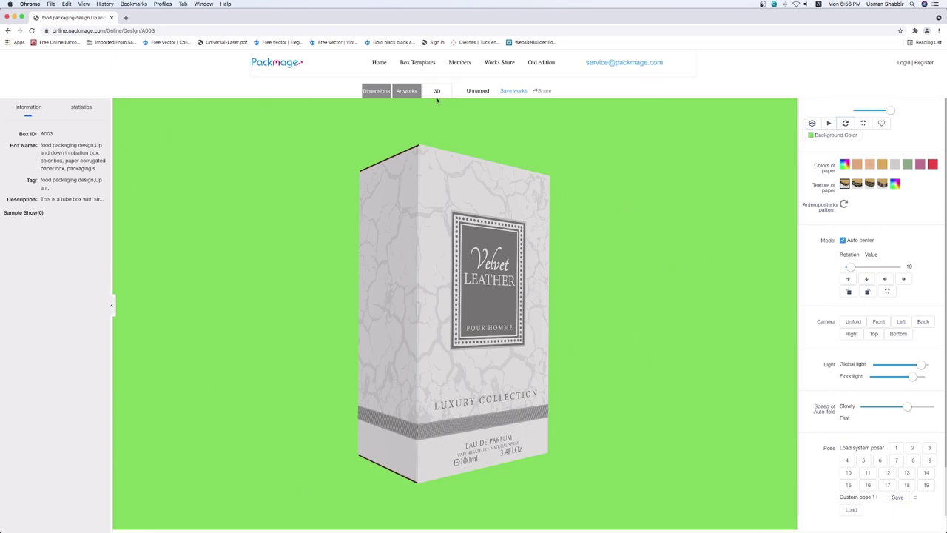
click(401, 92)
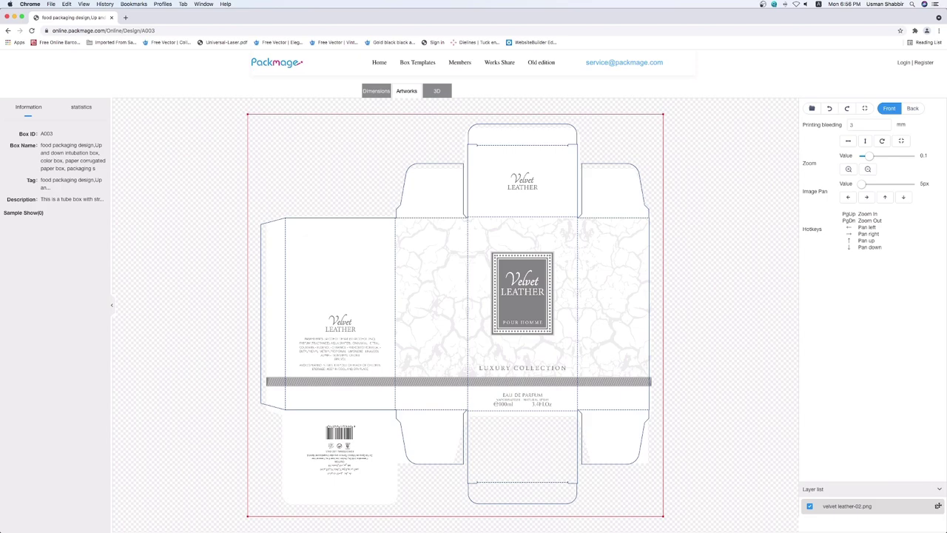
- Swap in velvet leather-03.png and shift it down to fit the dieline
click(937, 506)
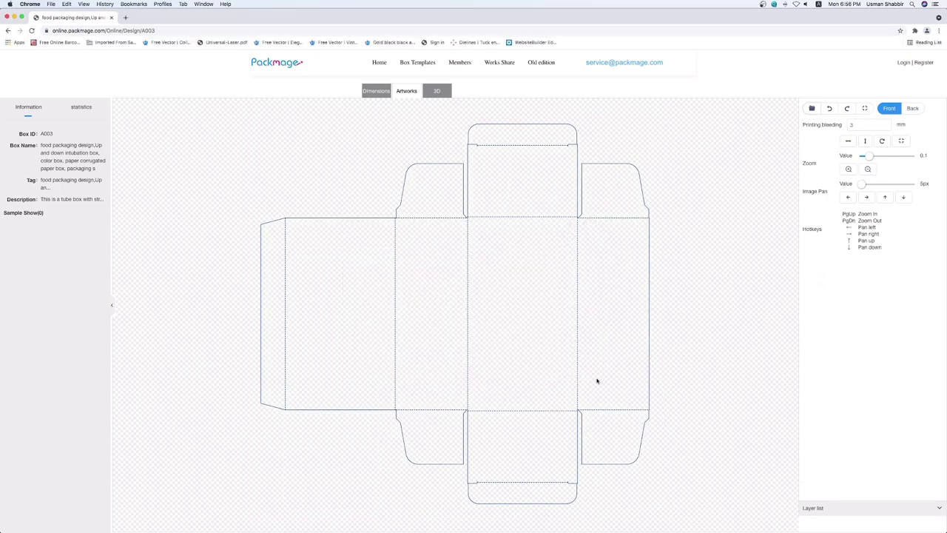
key(ctrl+z)
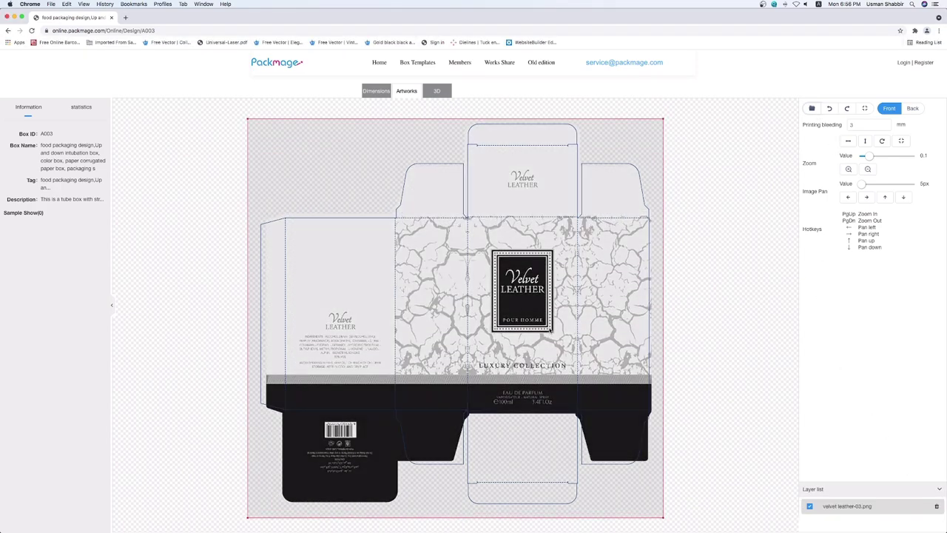
drag(552, 311, 551, 330)
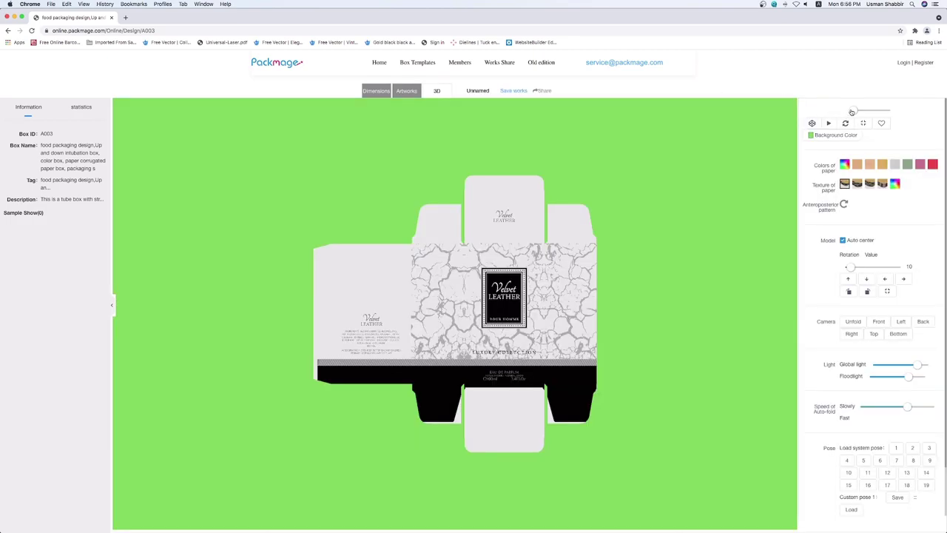
- Fold the dieline into a closed 3D box and preview it auto-rotating
drag(852, 112, 925, 120)
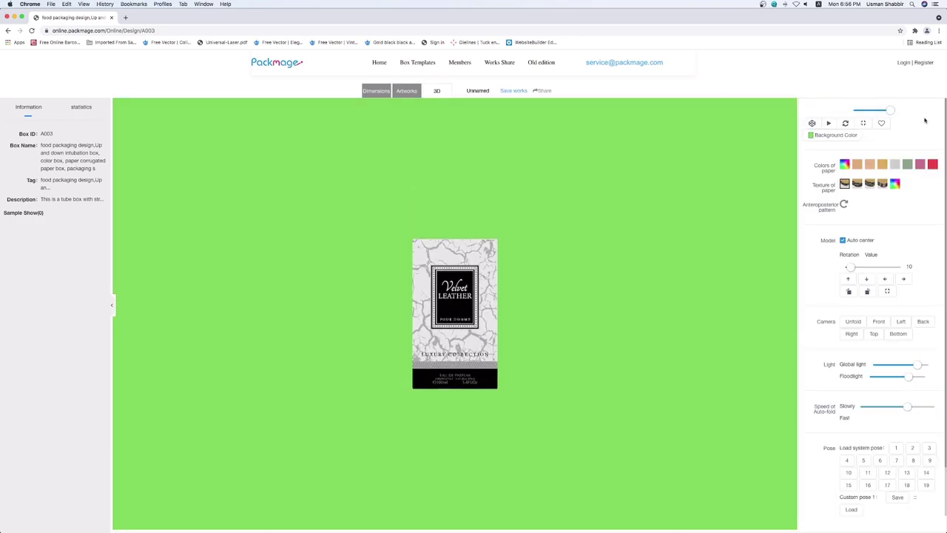
scroll(522, 309, up, 3)
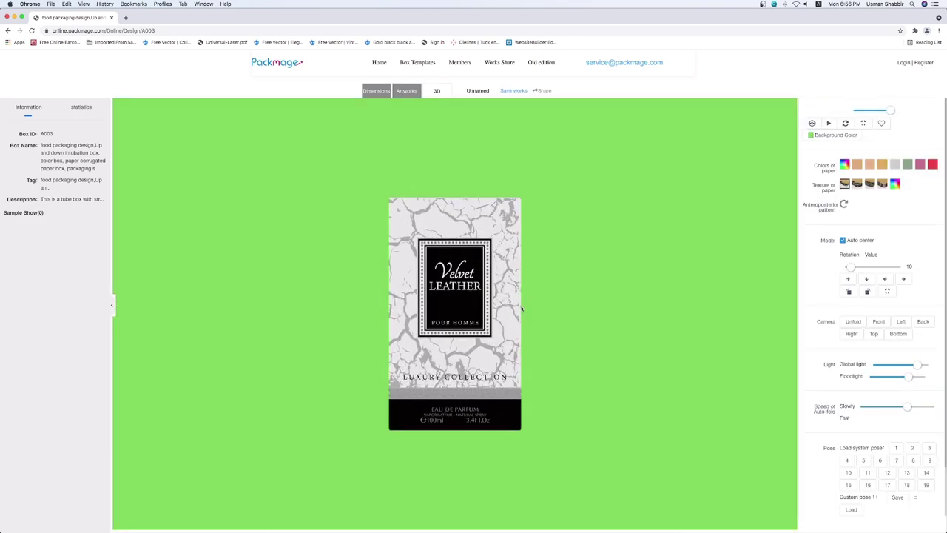
click(846, 123)
scroll(590, 296, up, 4)
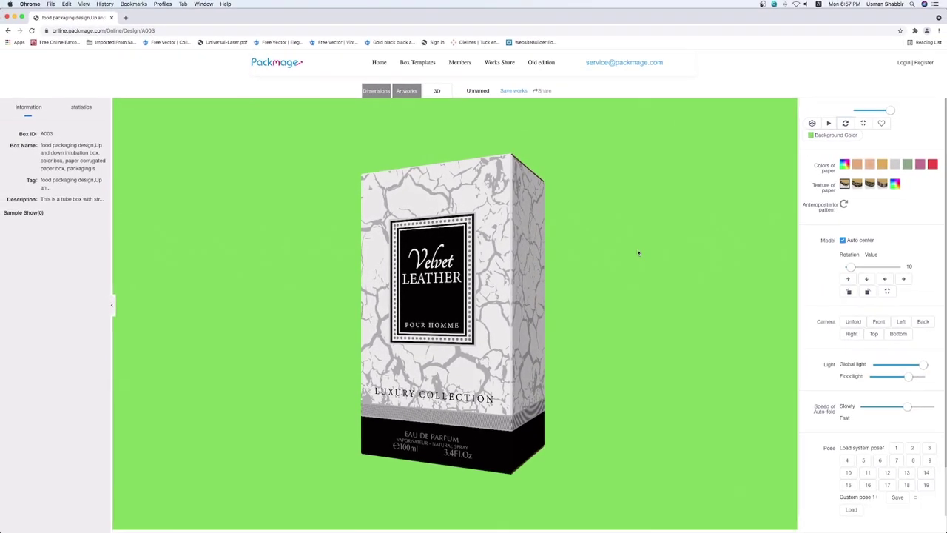
click(406, 91)
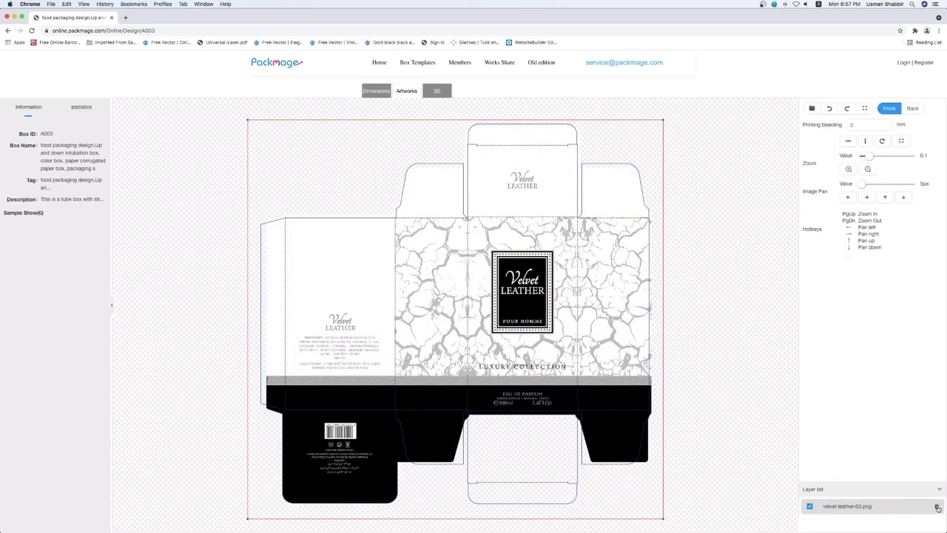
- Load the gold artwork velvet leather-04.png, align it, and fold into a closed box
click(936, 509)
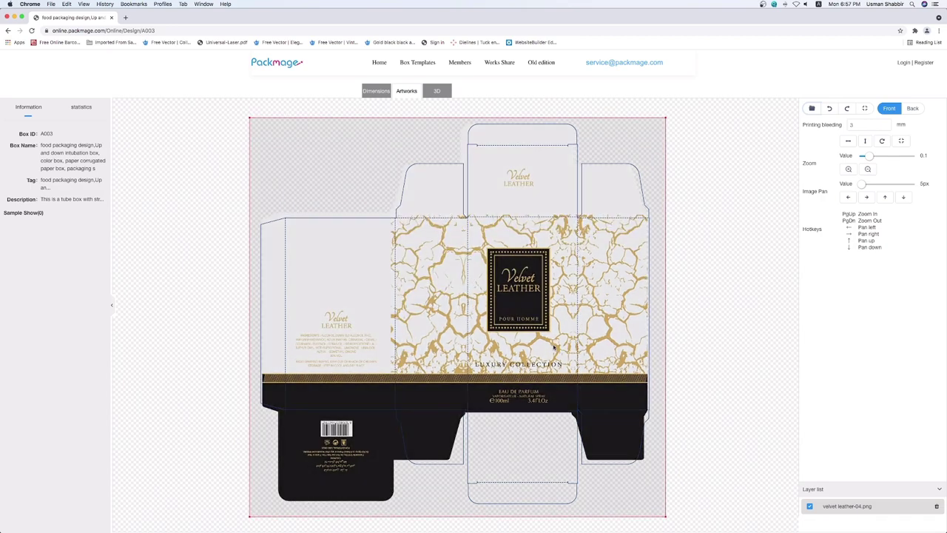
drag(552, 346, 558, 349)
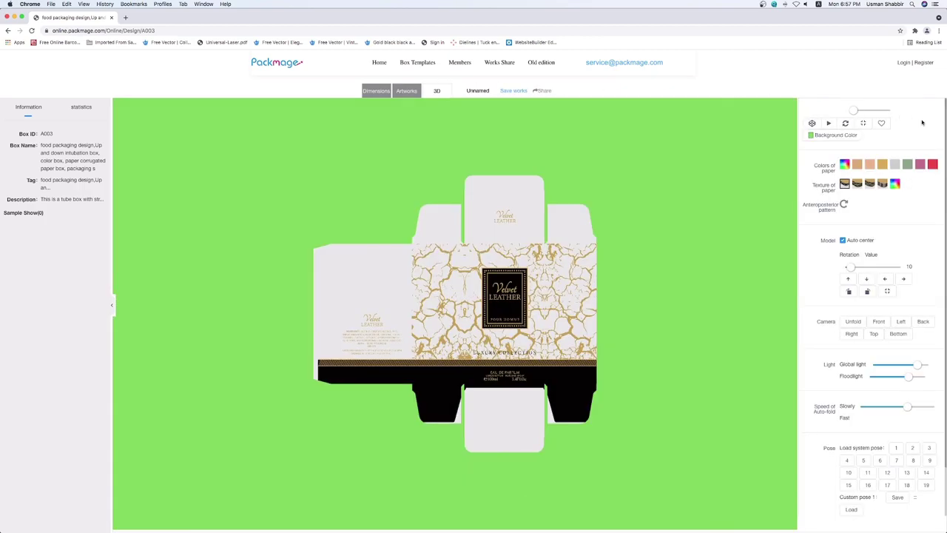
drag(855, 112, 892, 111)
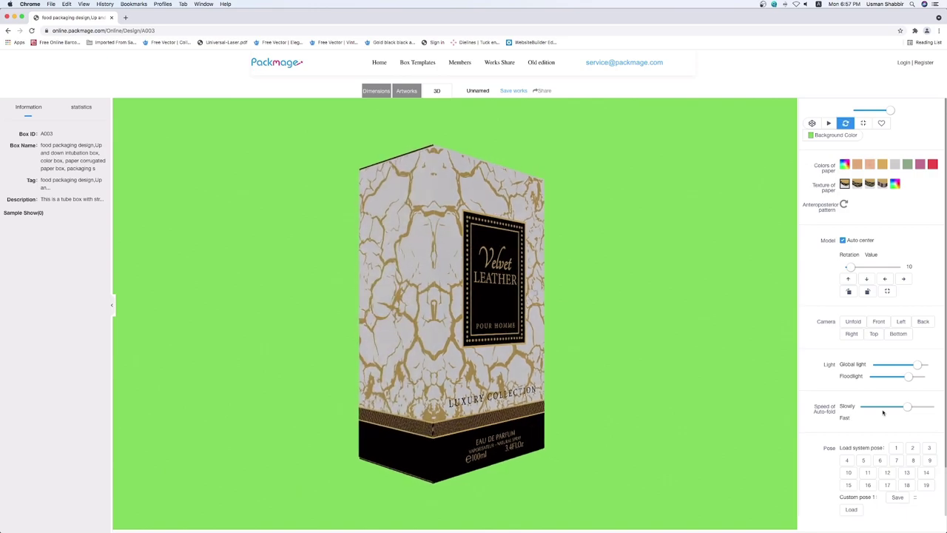
- Raise the global light, stop auto-rotation, and close Chrome to return to Illustrator
drag(918, 364, 929, 365)
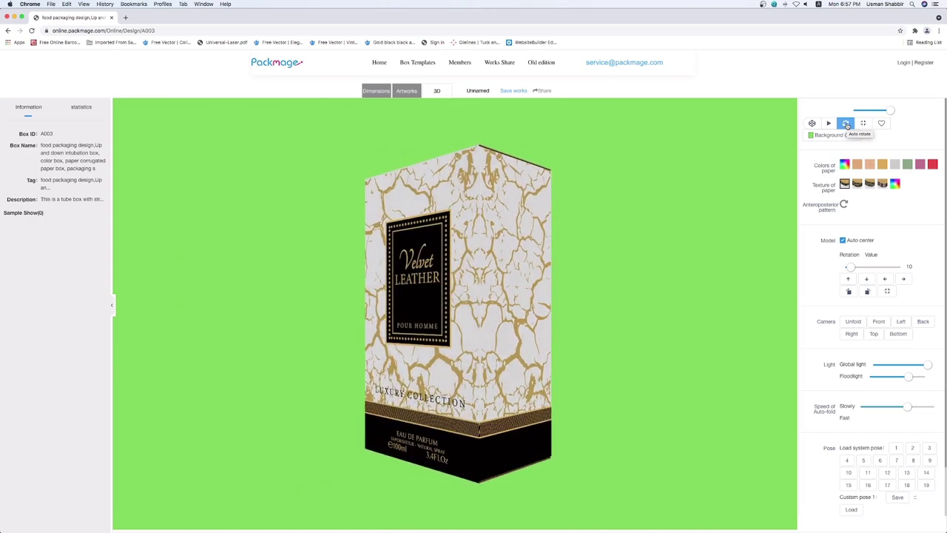
click(848, 125)
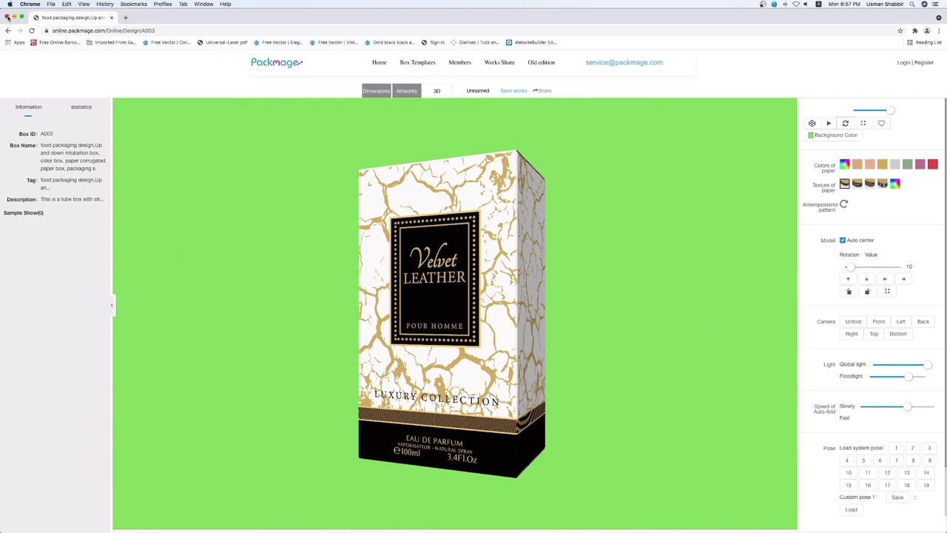
click(9, 16)
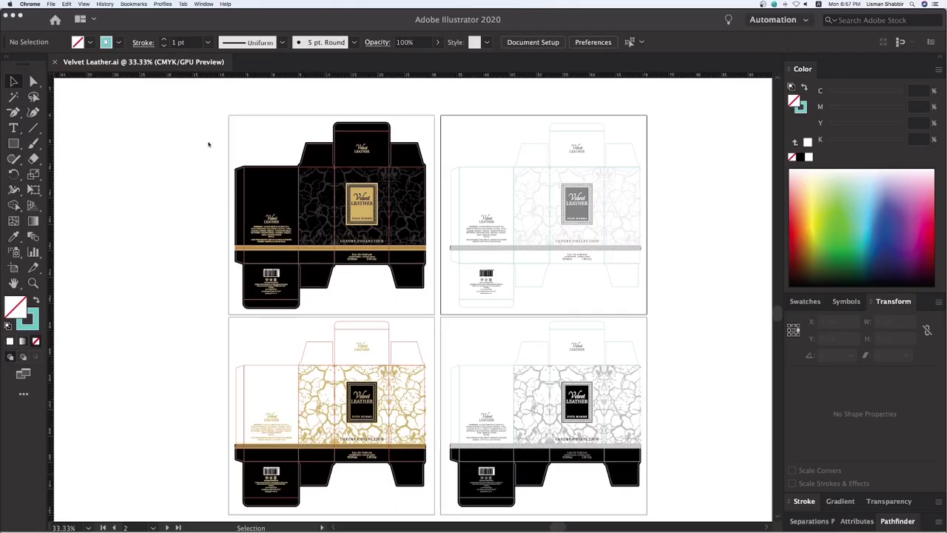
scroll(651, 248, right, 3)
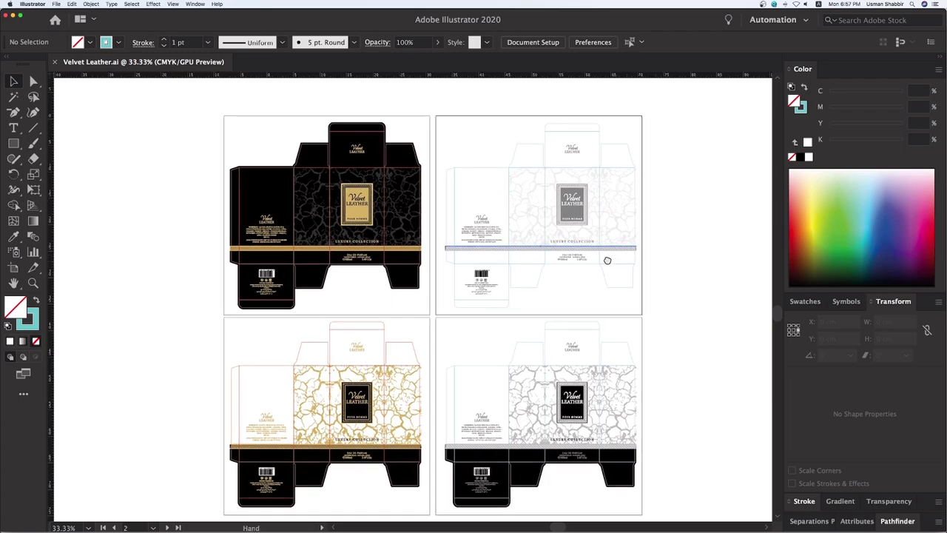